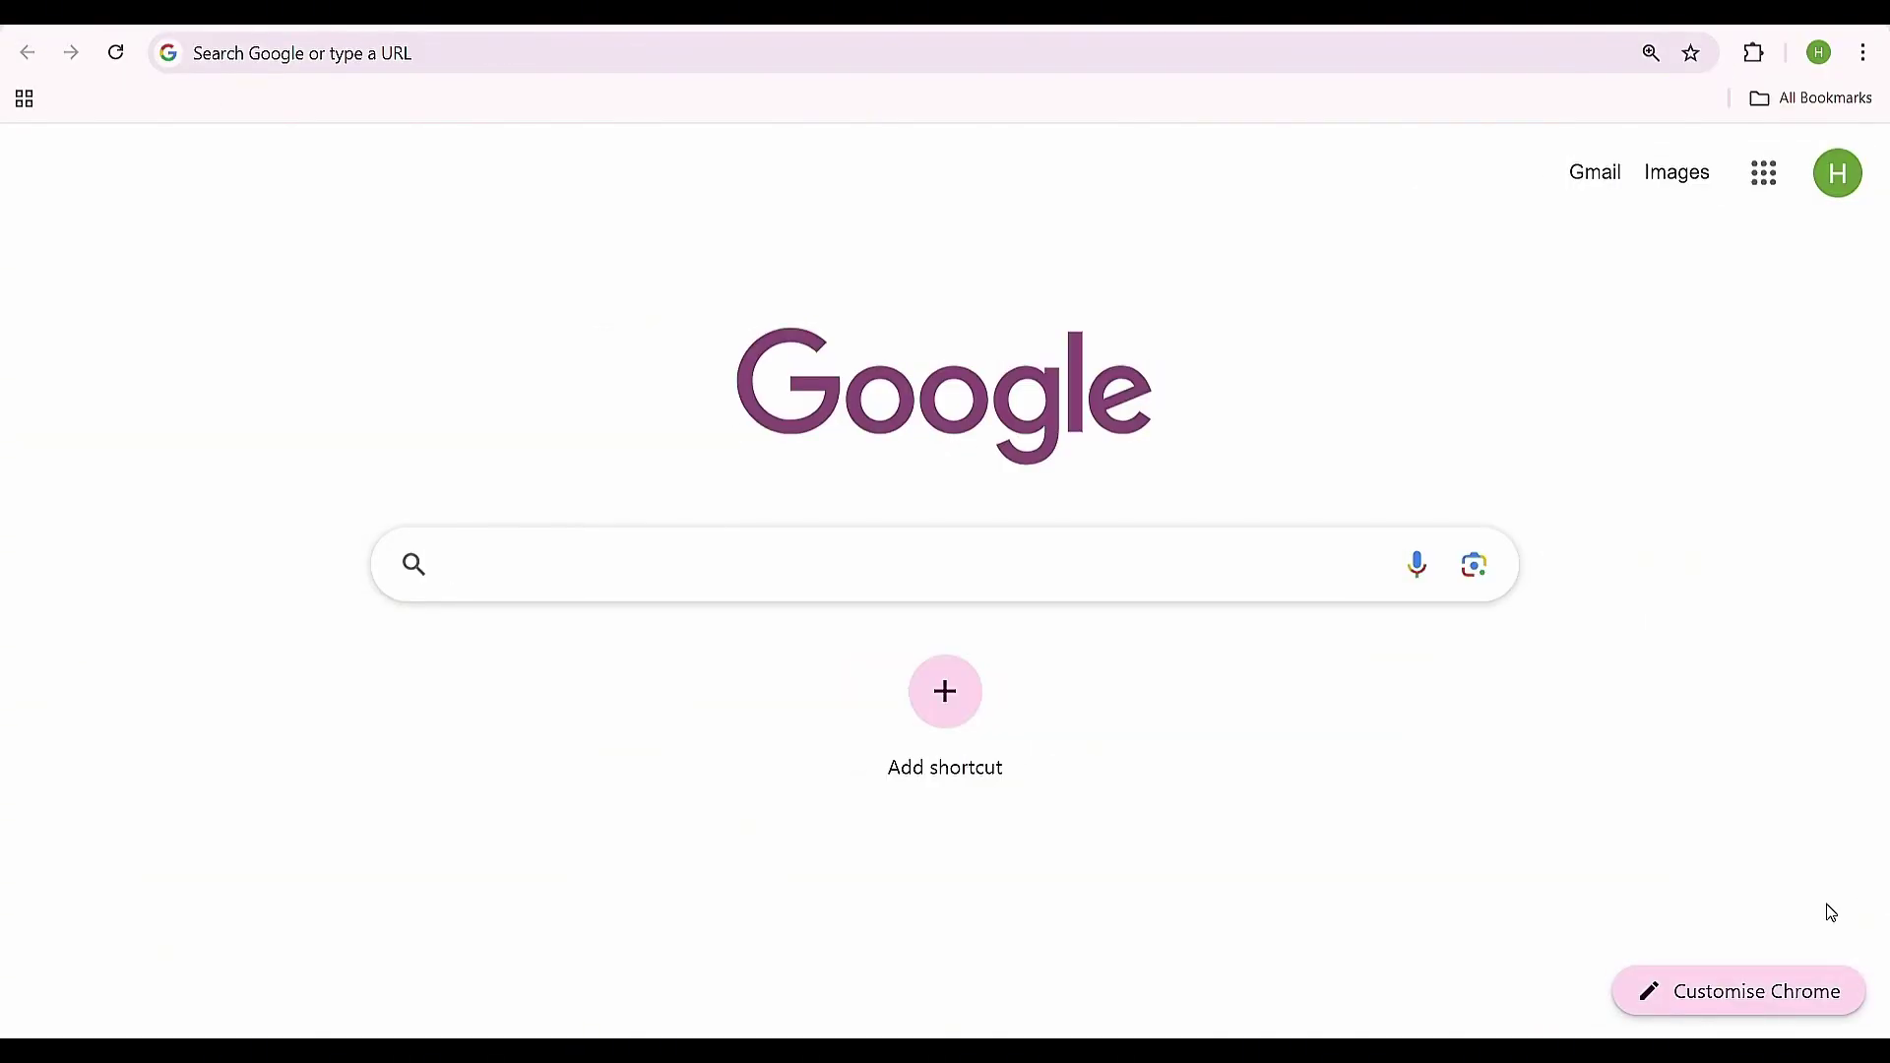
Search Google for JoggAI and browse the jogg.ai landing page
text(JoggA)
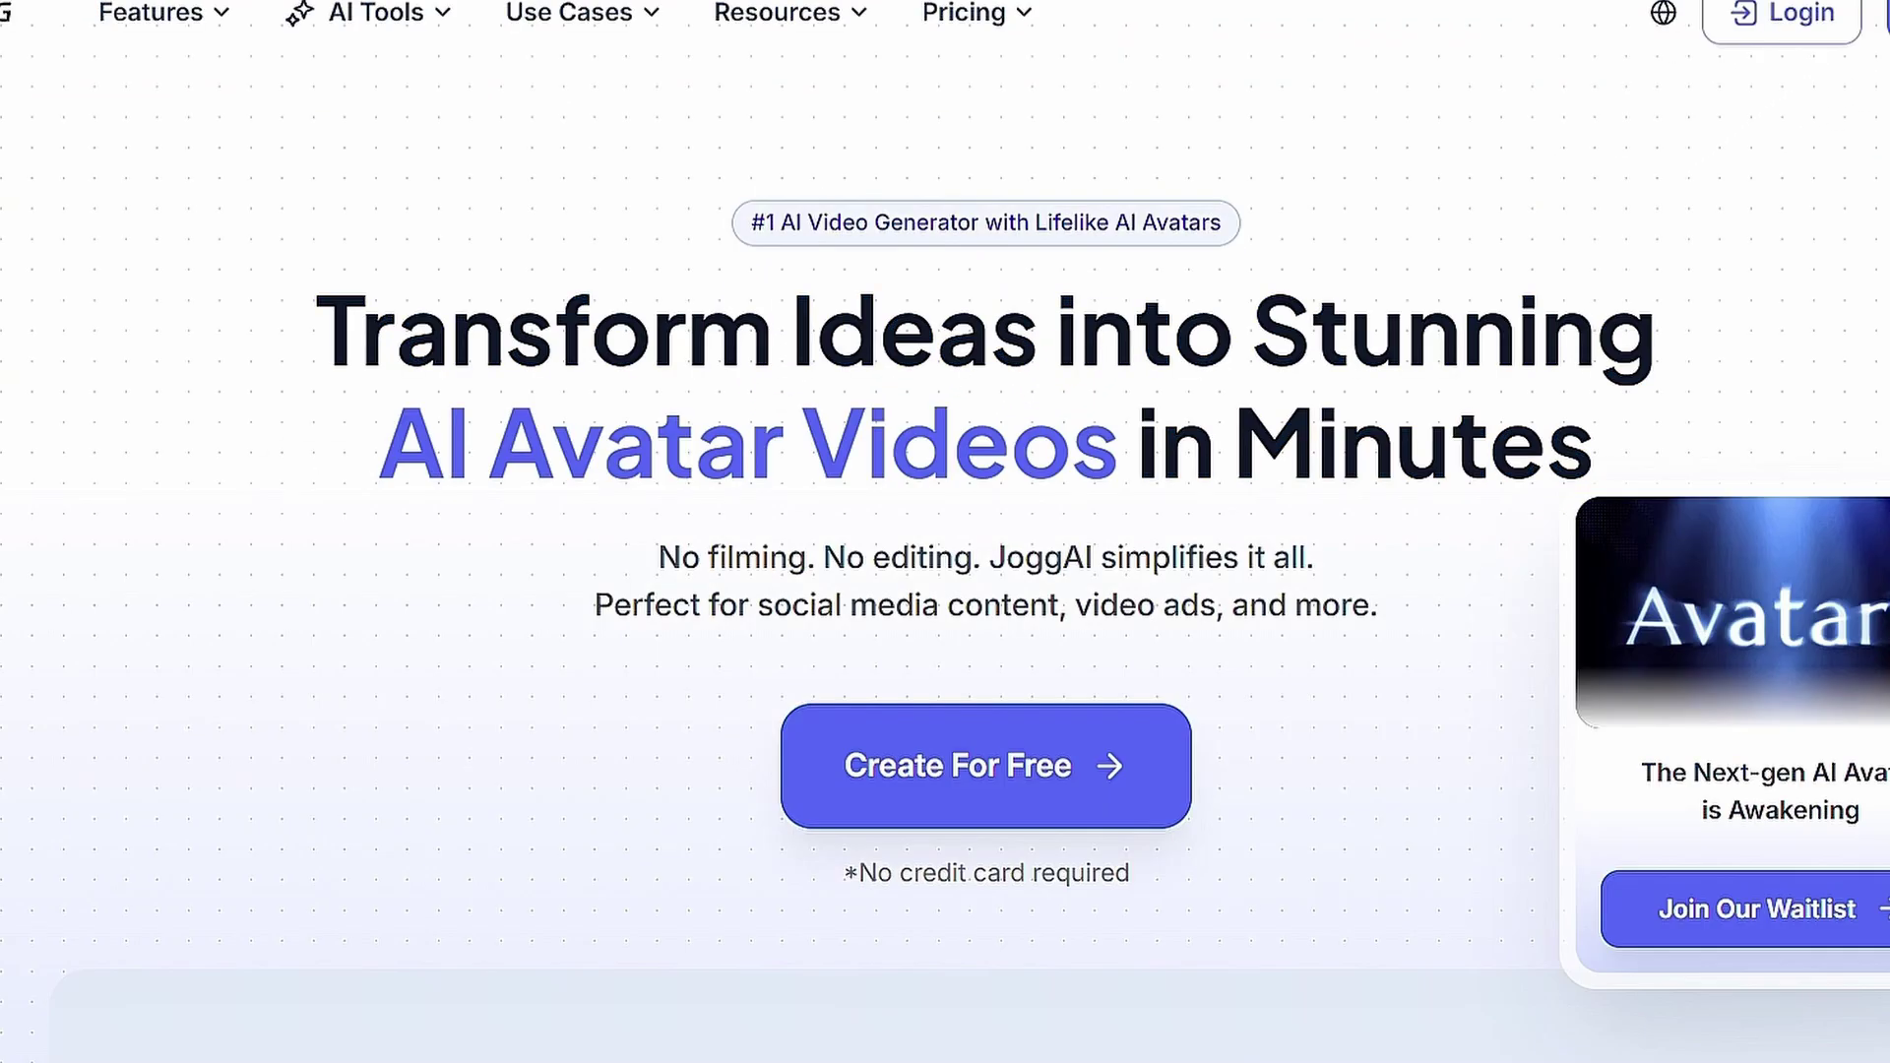
scroll(946, 591, down, 5)
scroll(945, 591, down, 10)
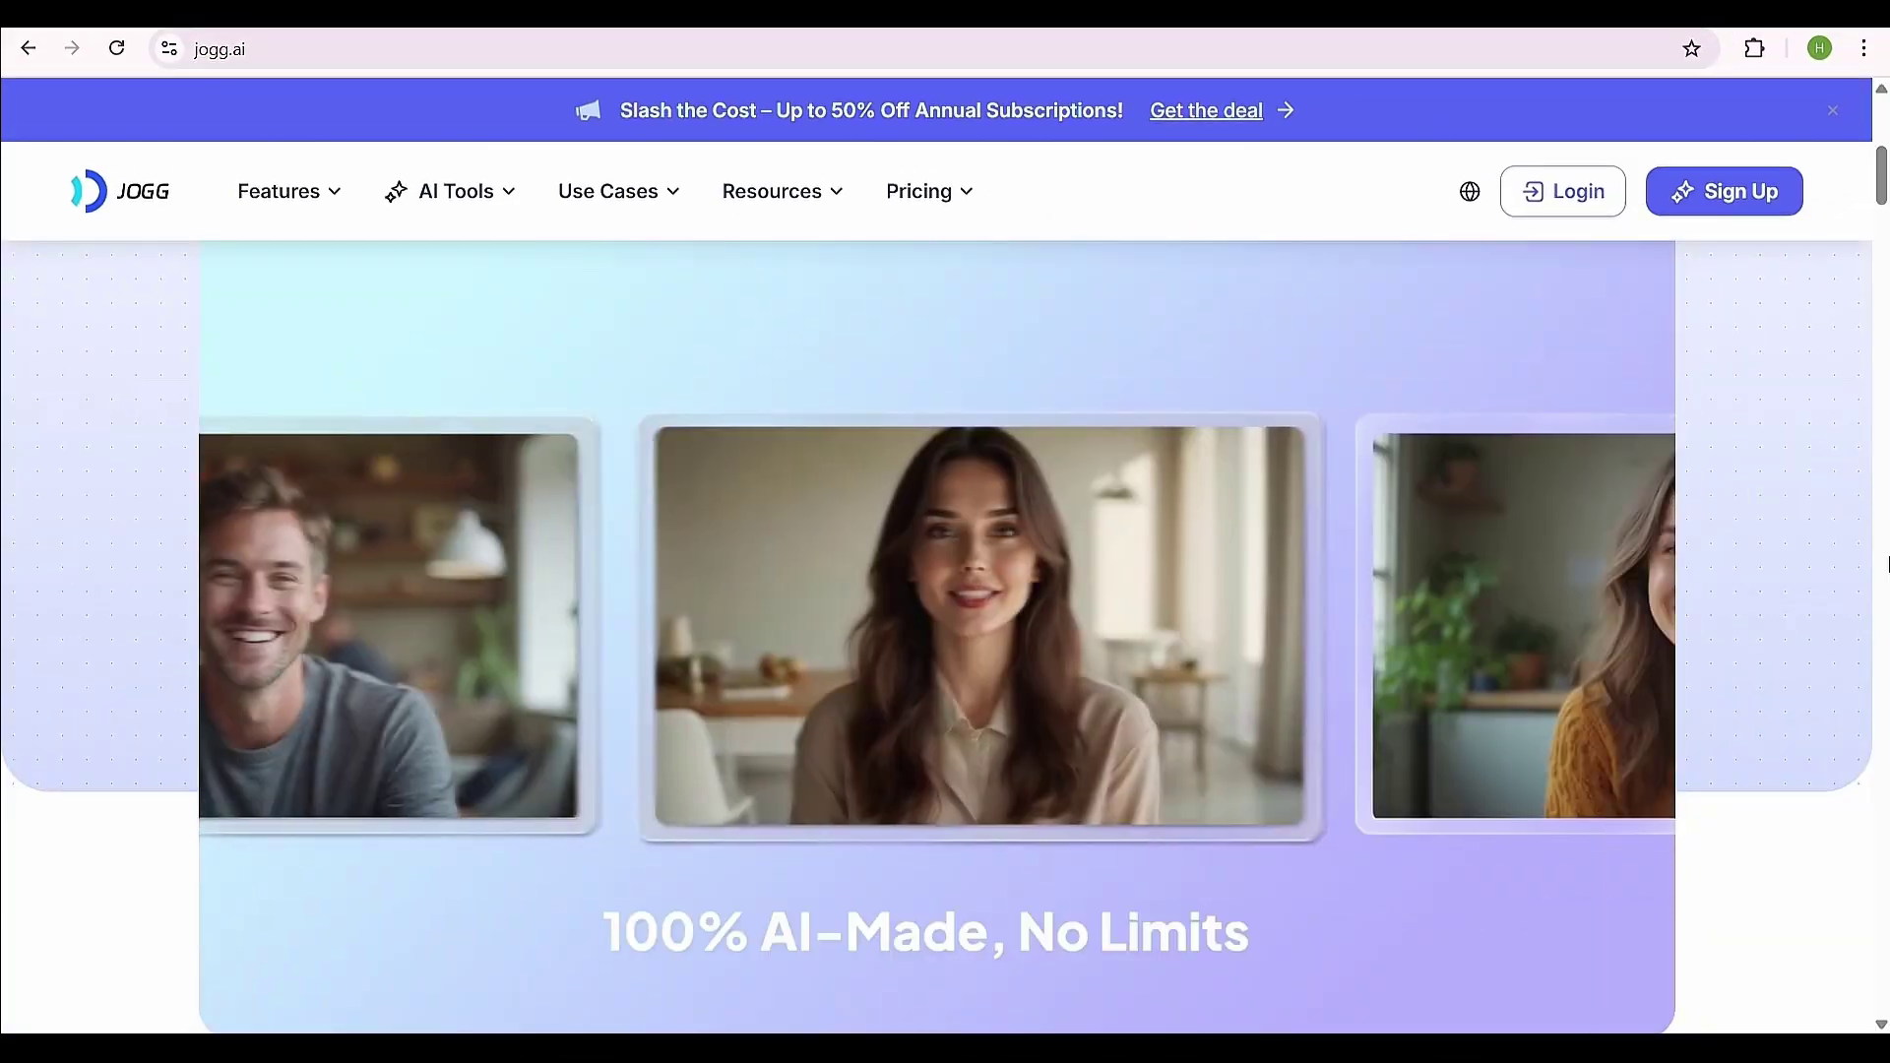
scroll(945, 590, down, 5)
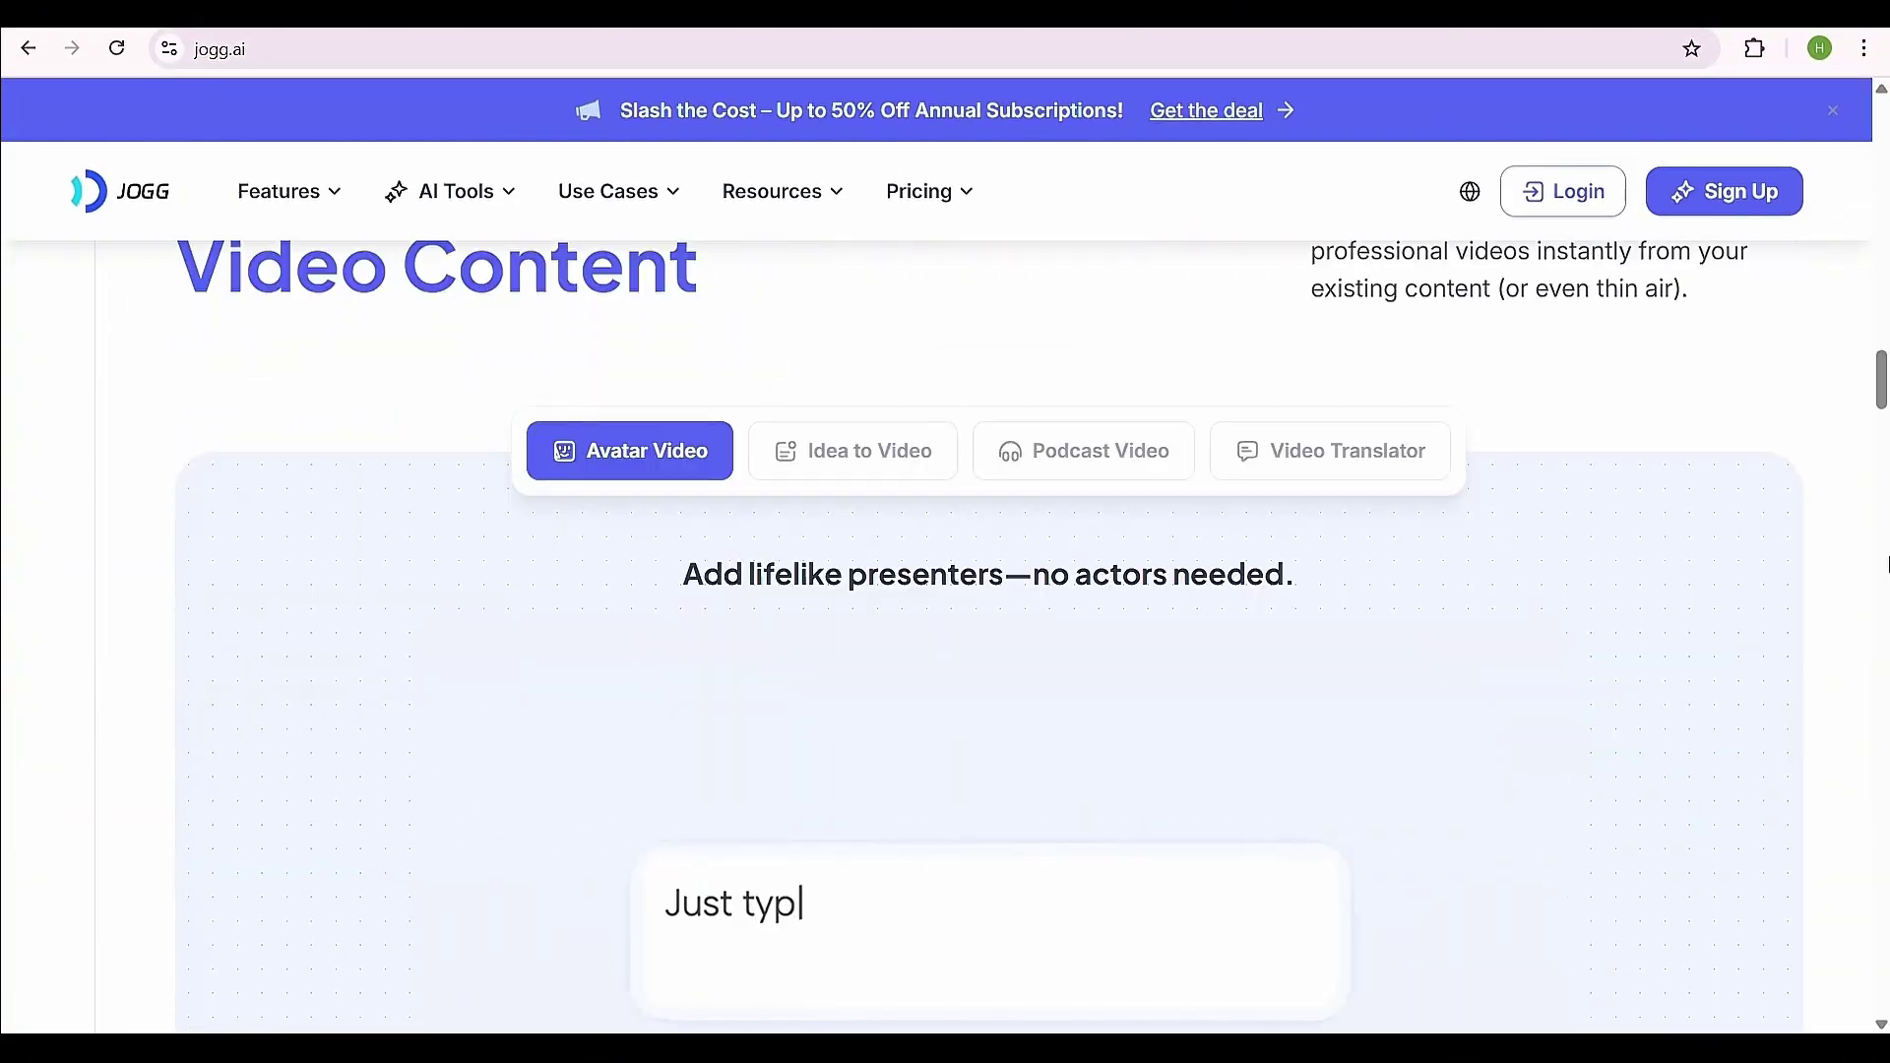
scroll(1886, 566, down, 5)
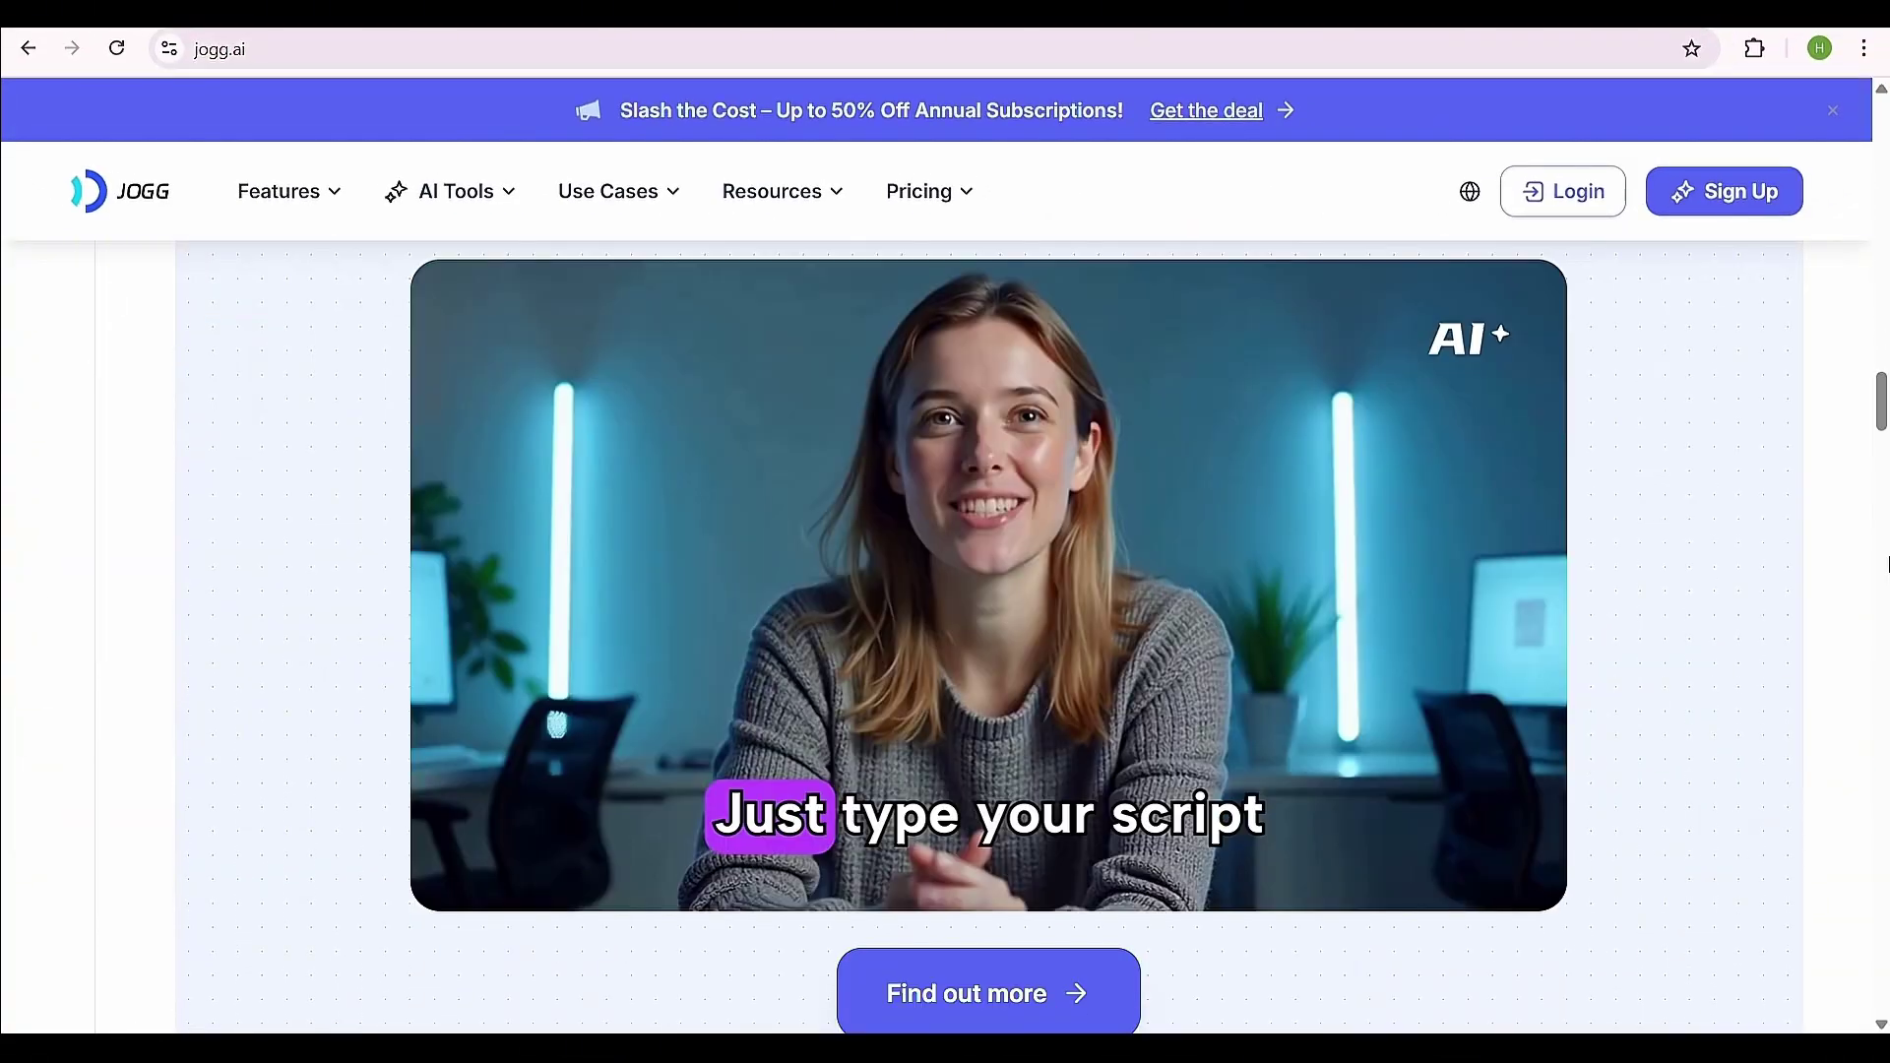
scroll(1885, 566, down, 5)
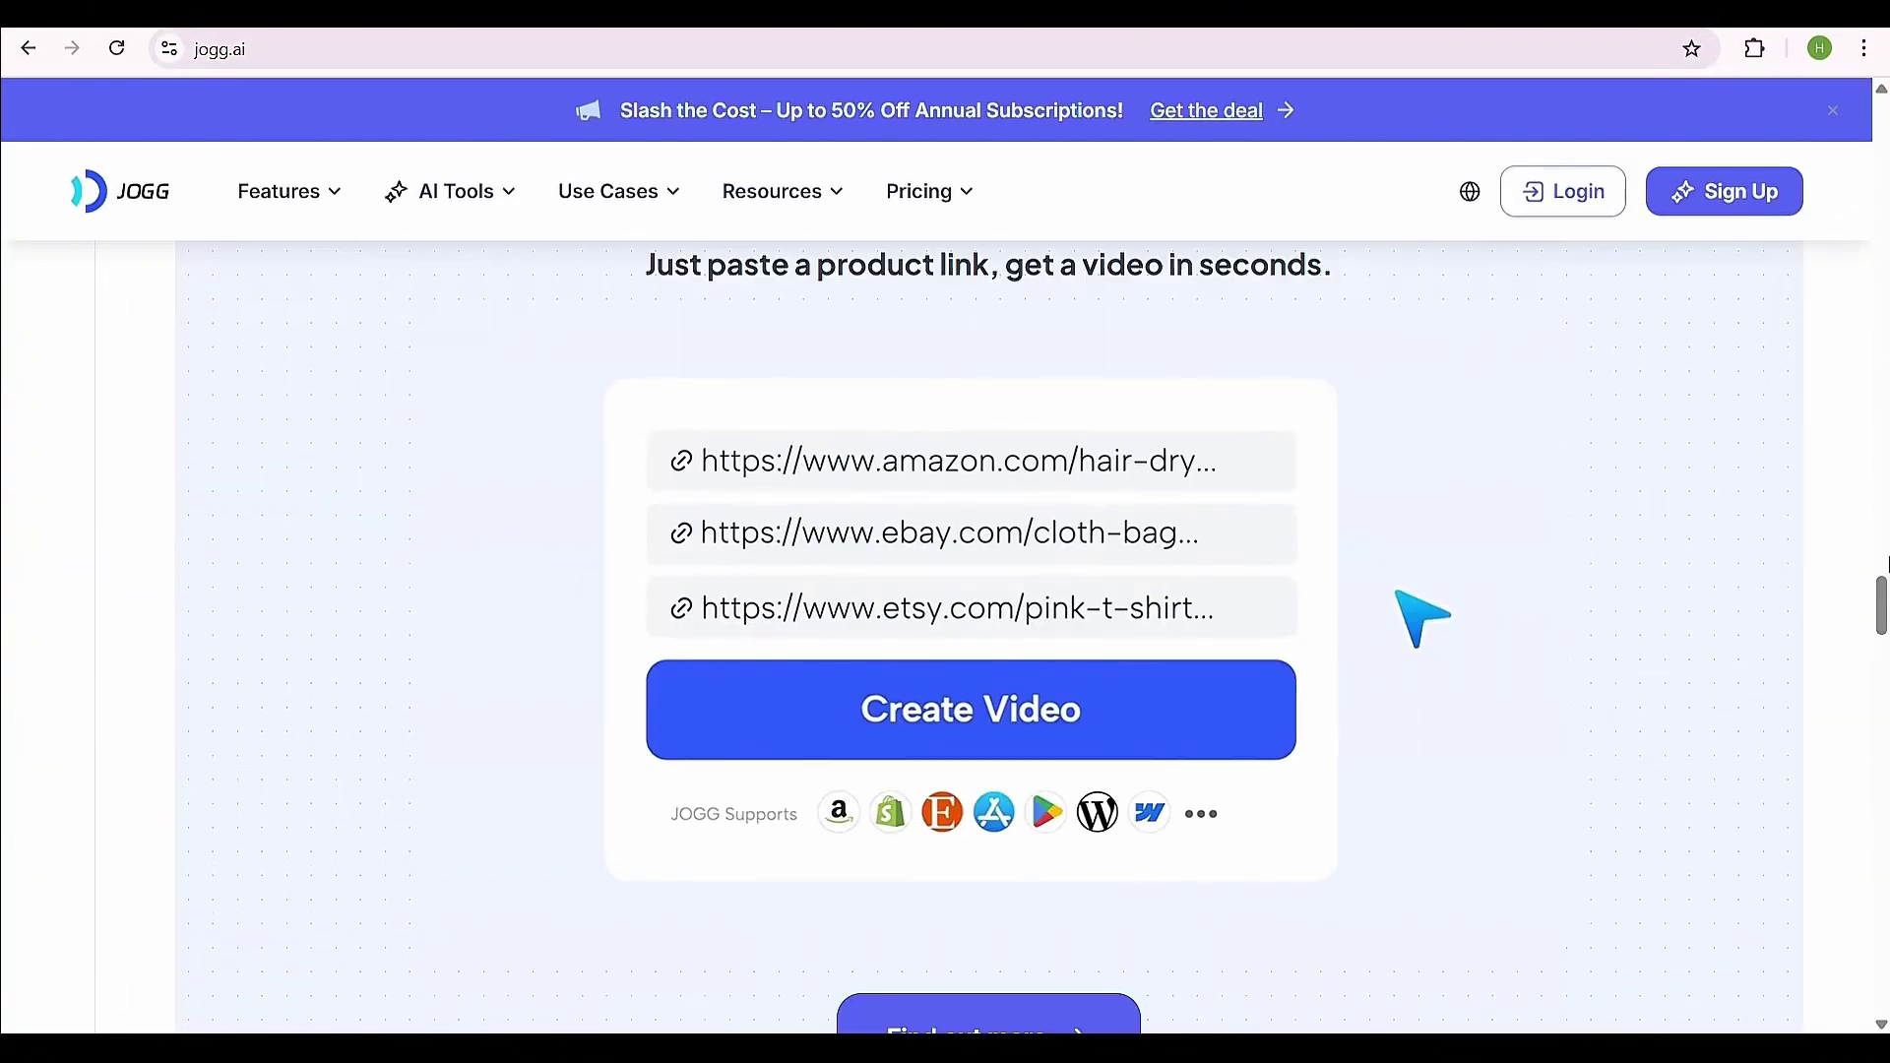
scroll(1887, 564, up, 10)
scroll(1887, 564, up, 15)
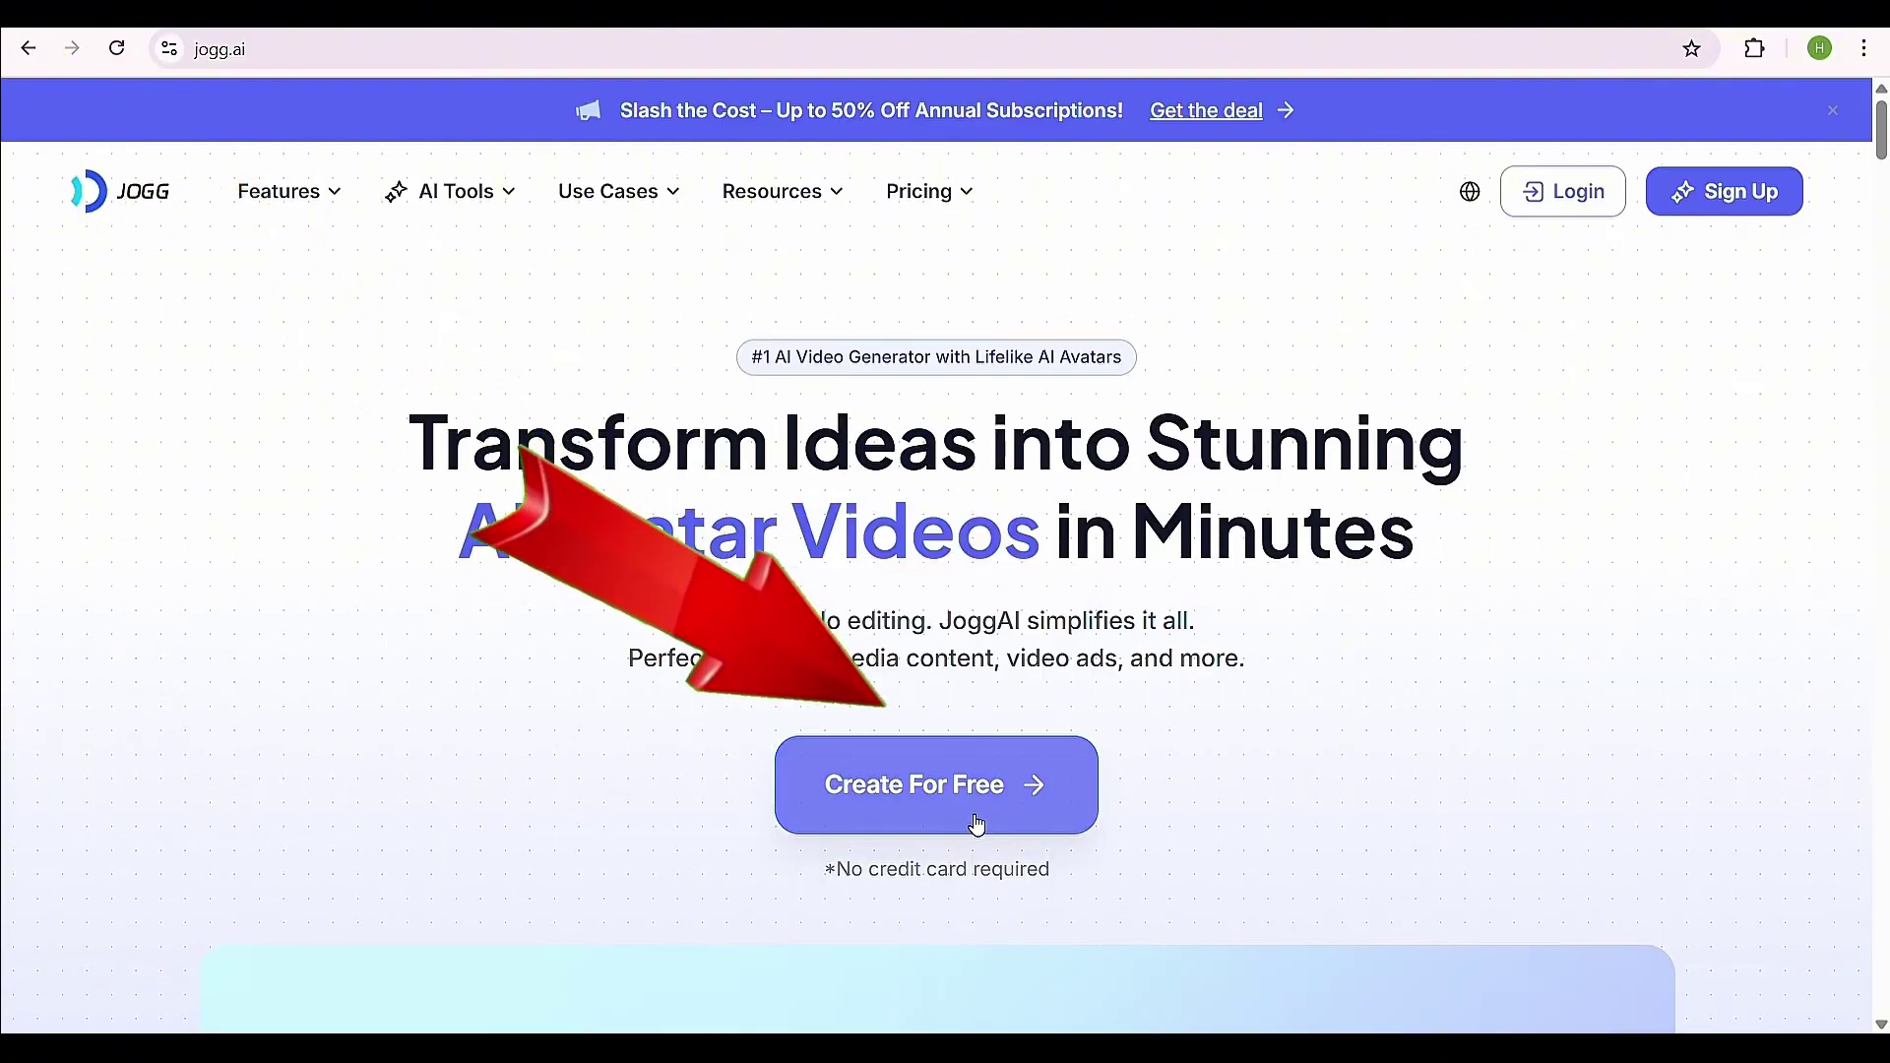
Enter the JoggAI app via Create For Free and look over the dashboard tools
click(980, 825)
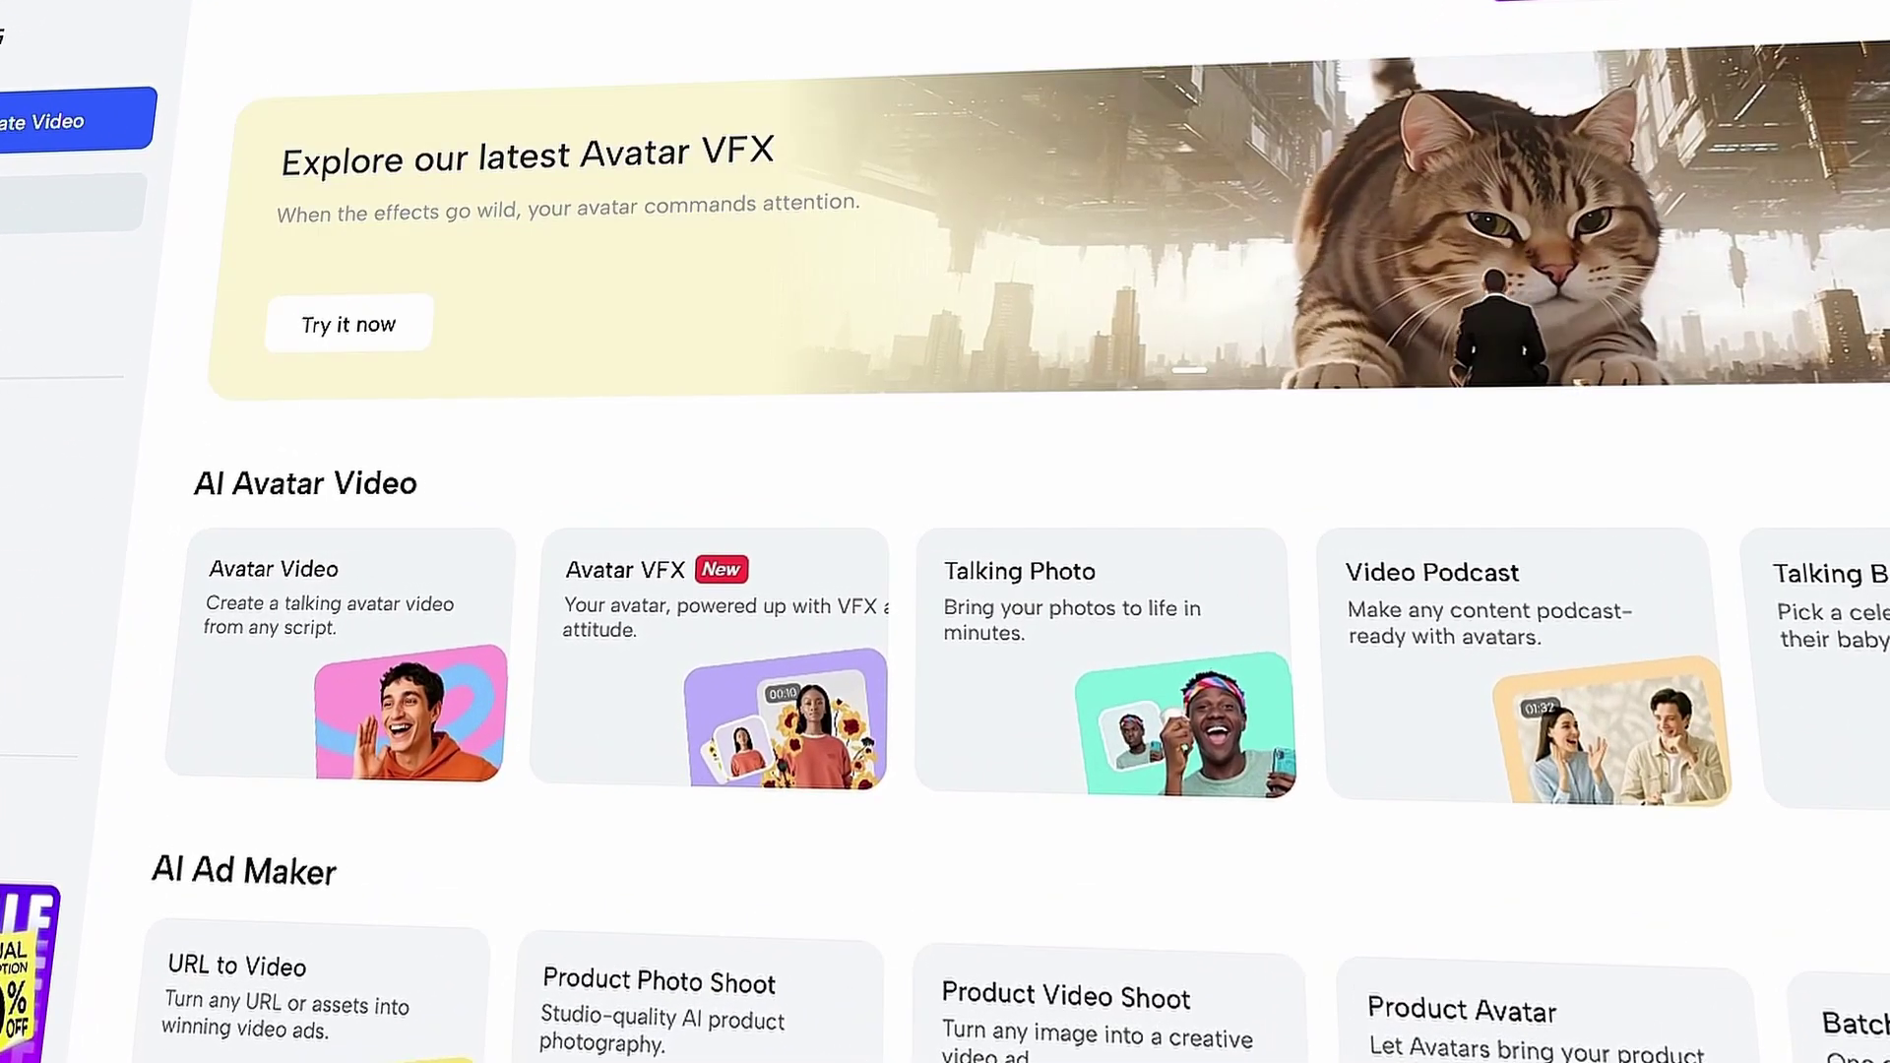
scroll(985, 591, down, 3)
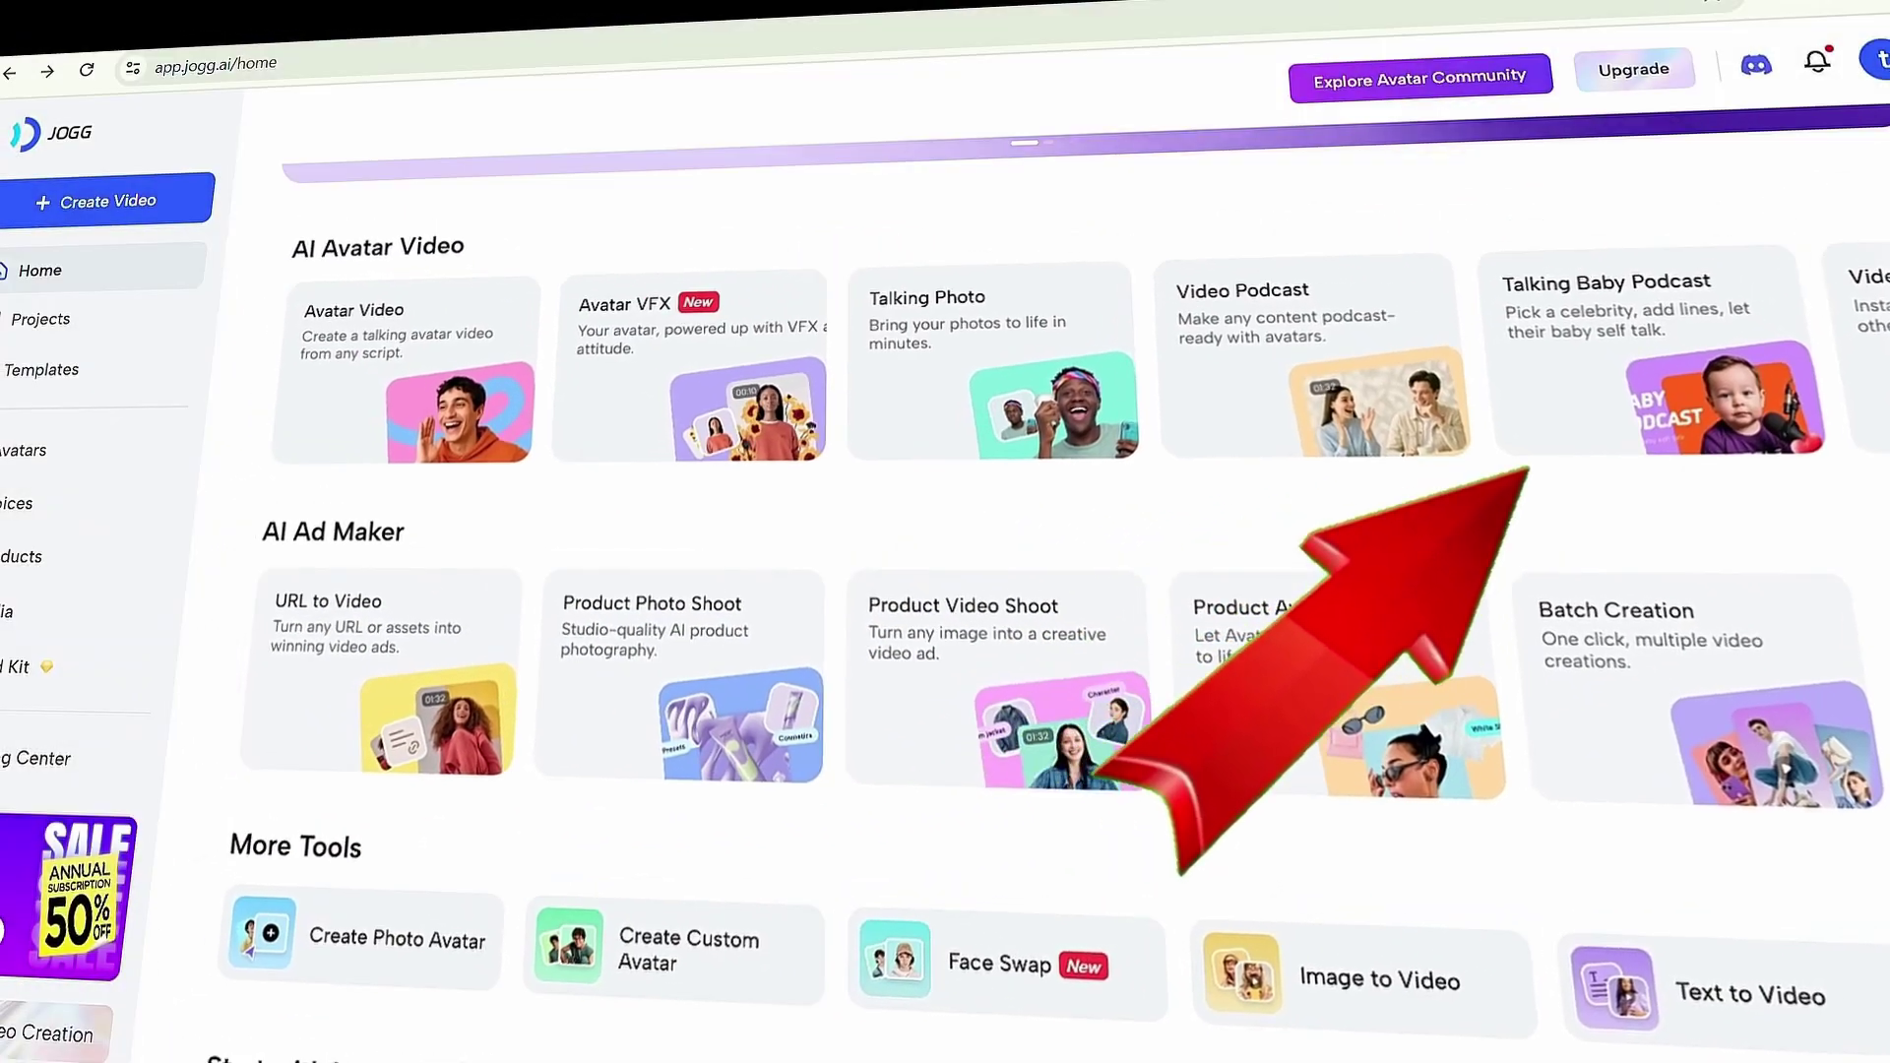
scroll(985, 590, down, 4)
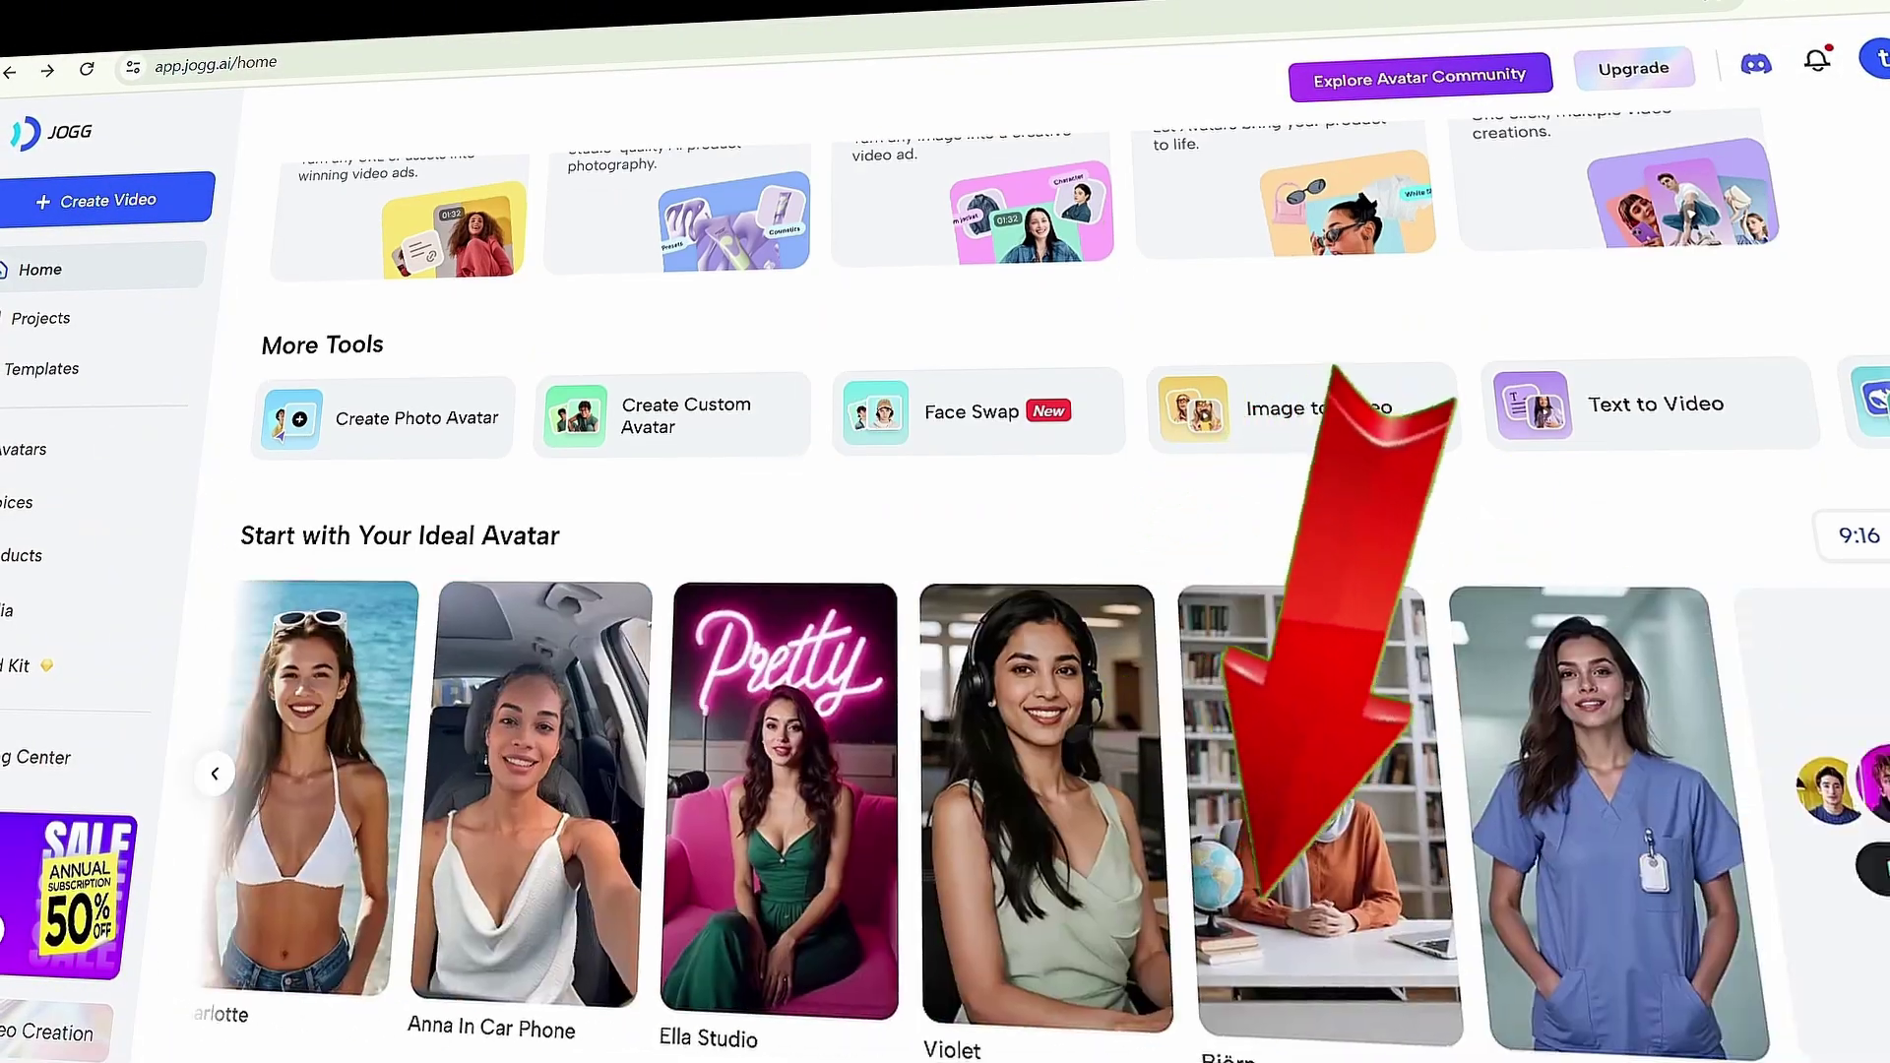
scroll(984, 590, up, 7)
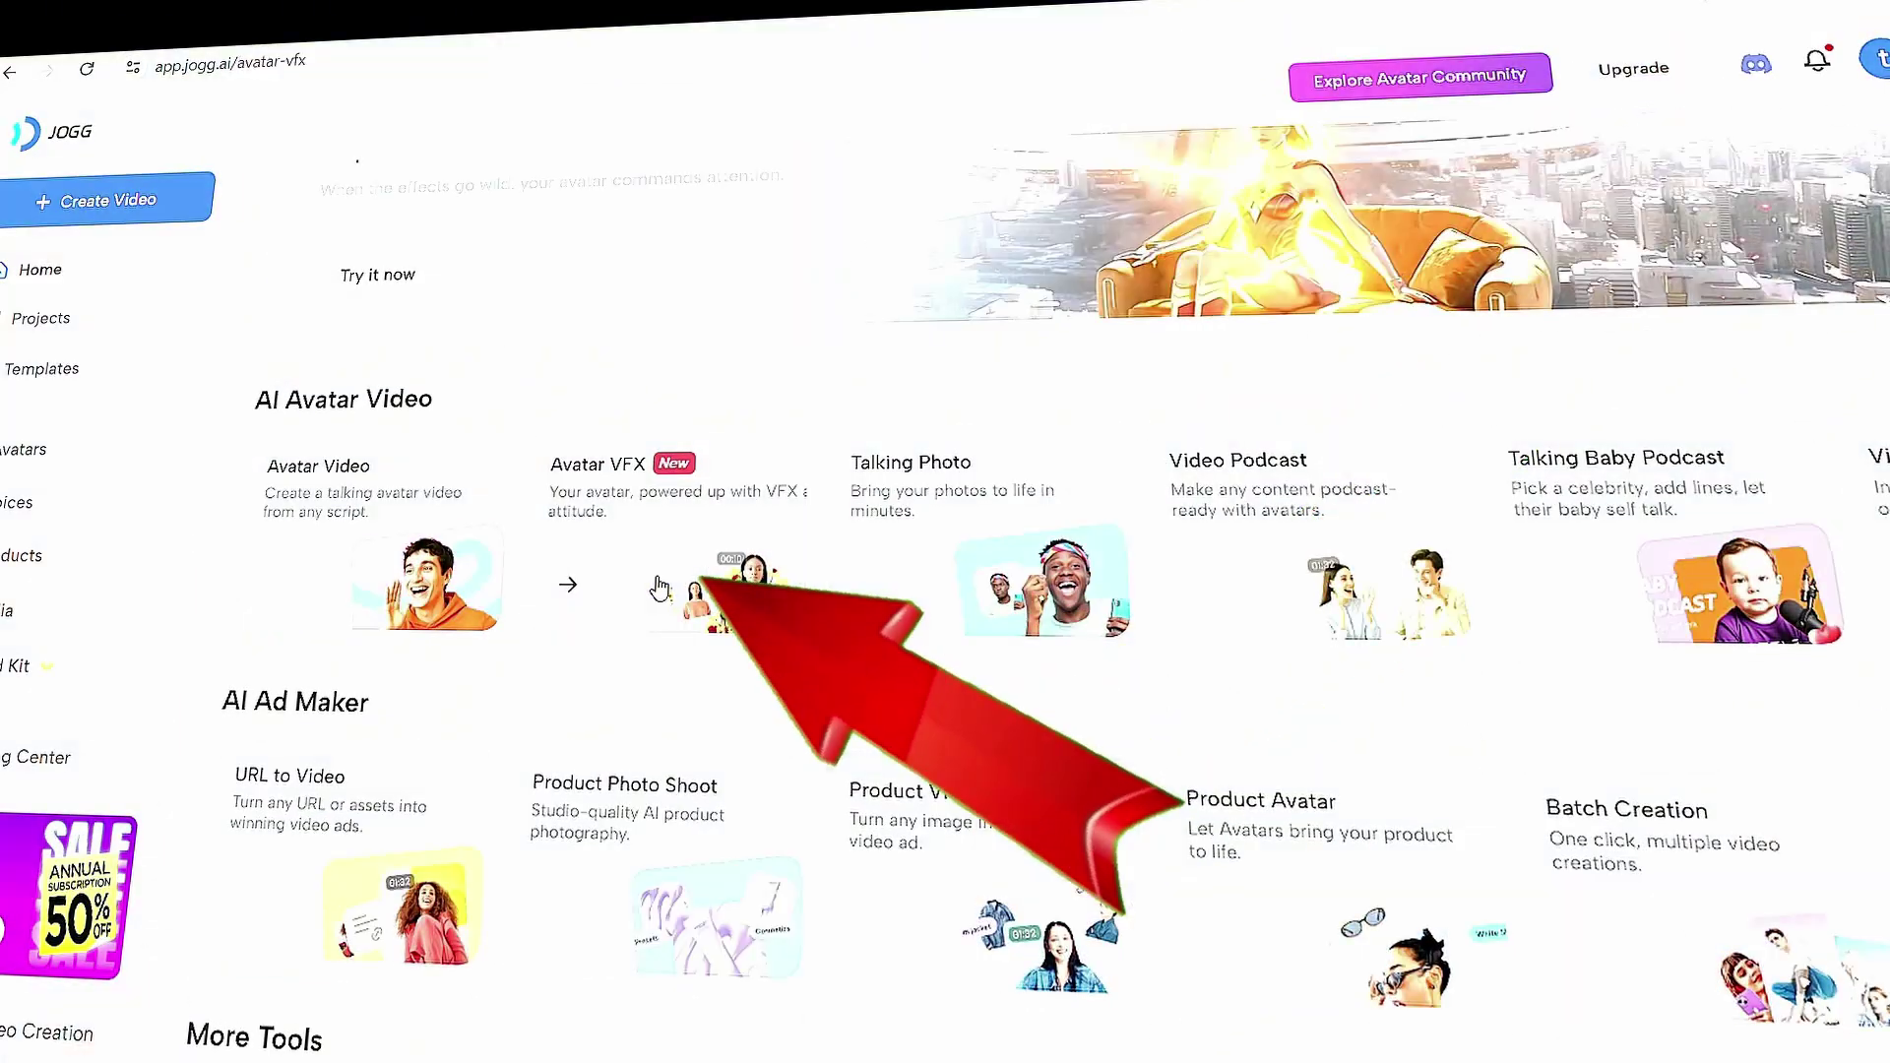
Preview the Crocodile Buddy Avatar VFX template, then return to the JoggAI home dashboard
click(654, 591)
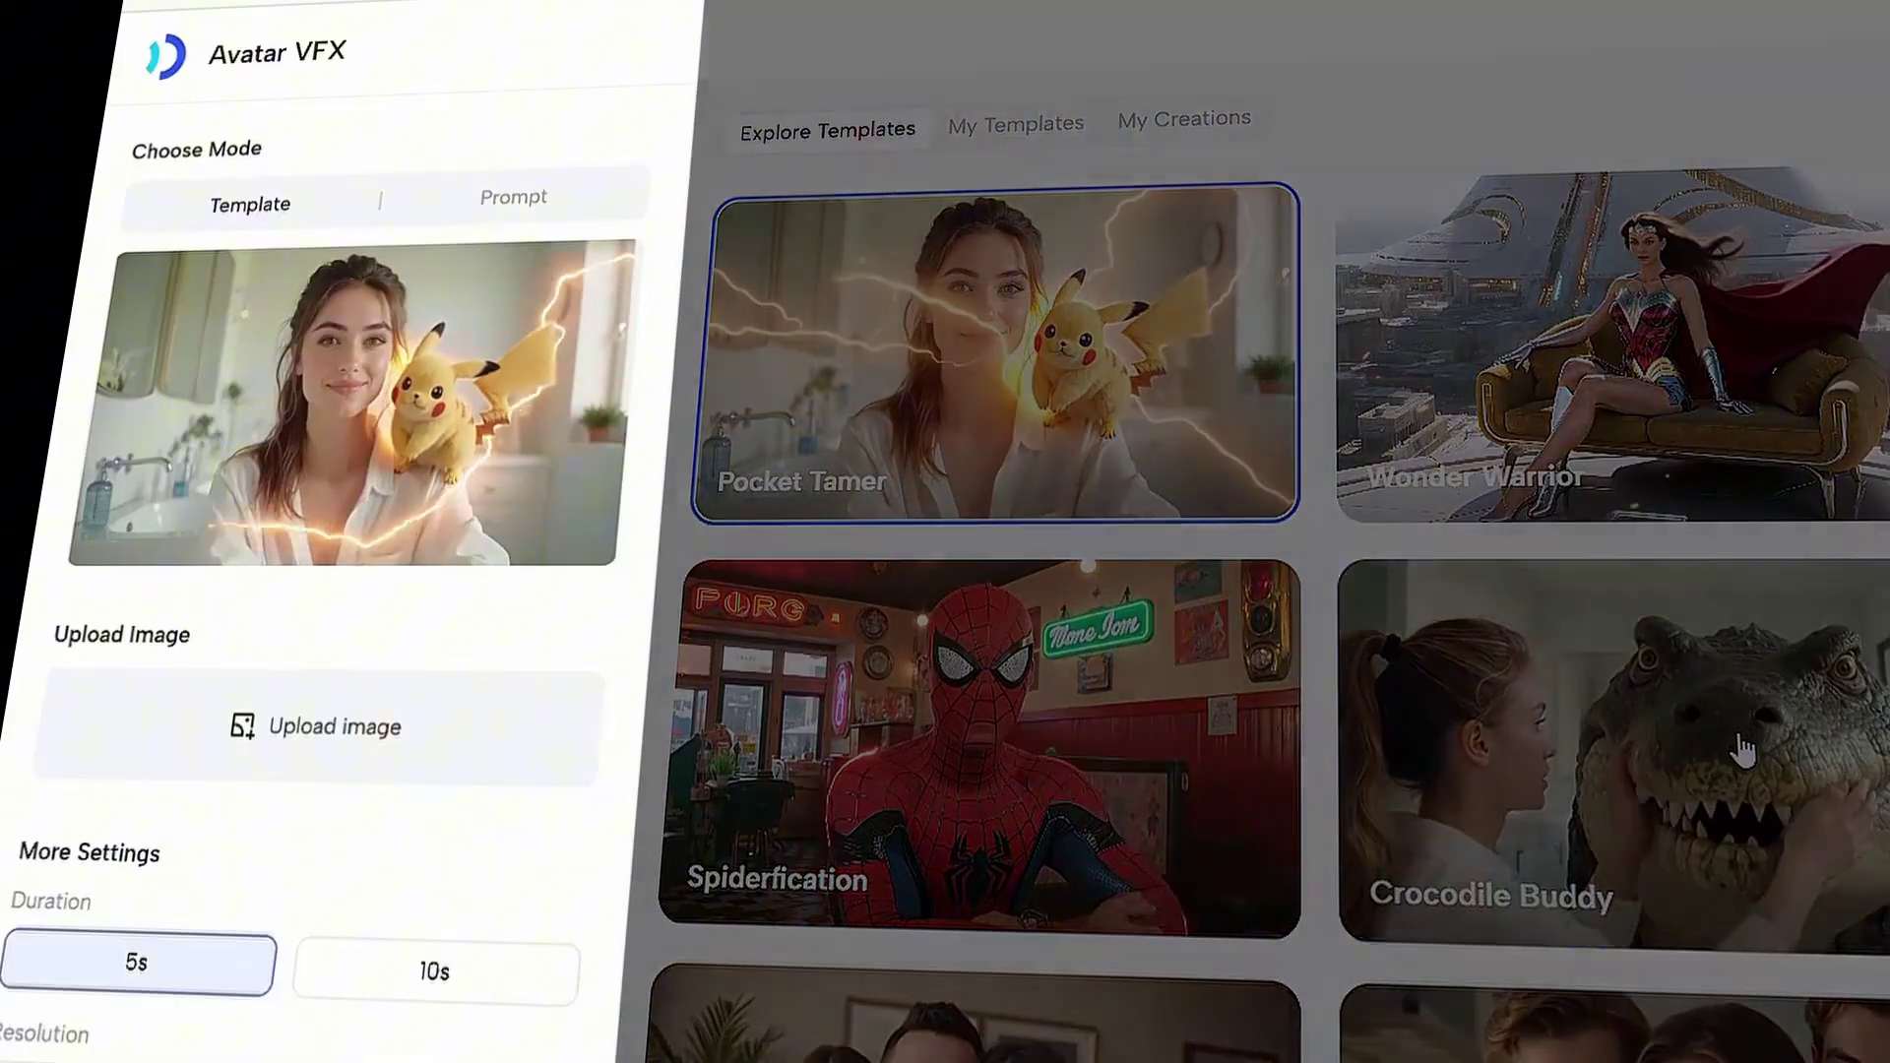
click(1203, 667)
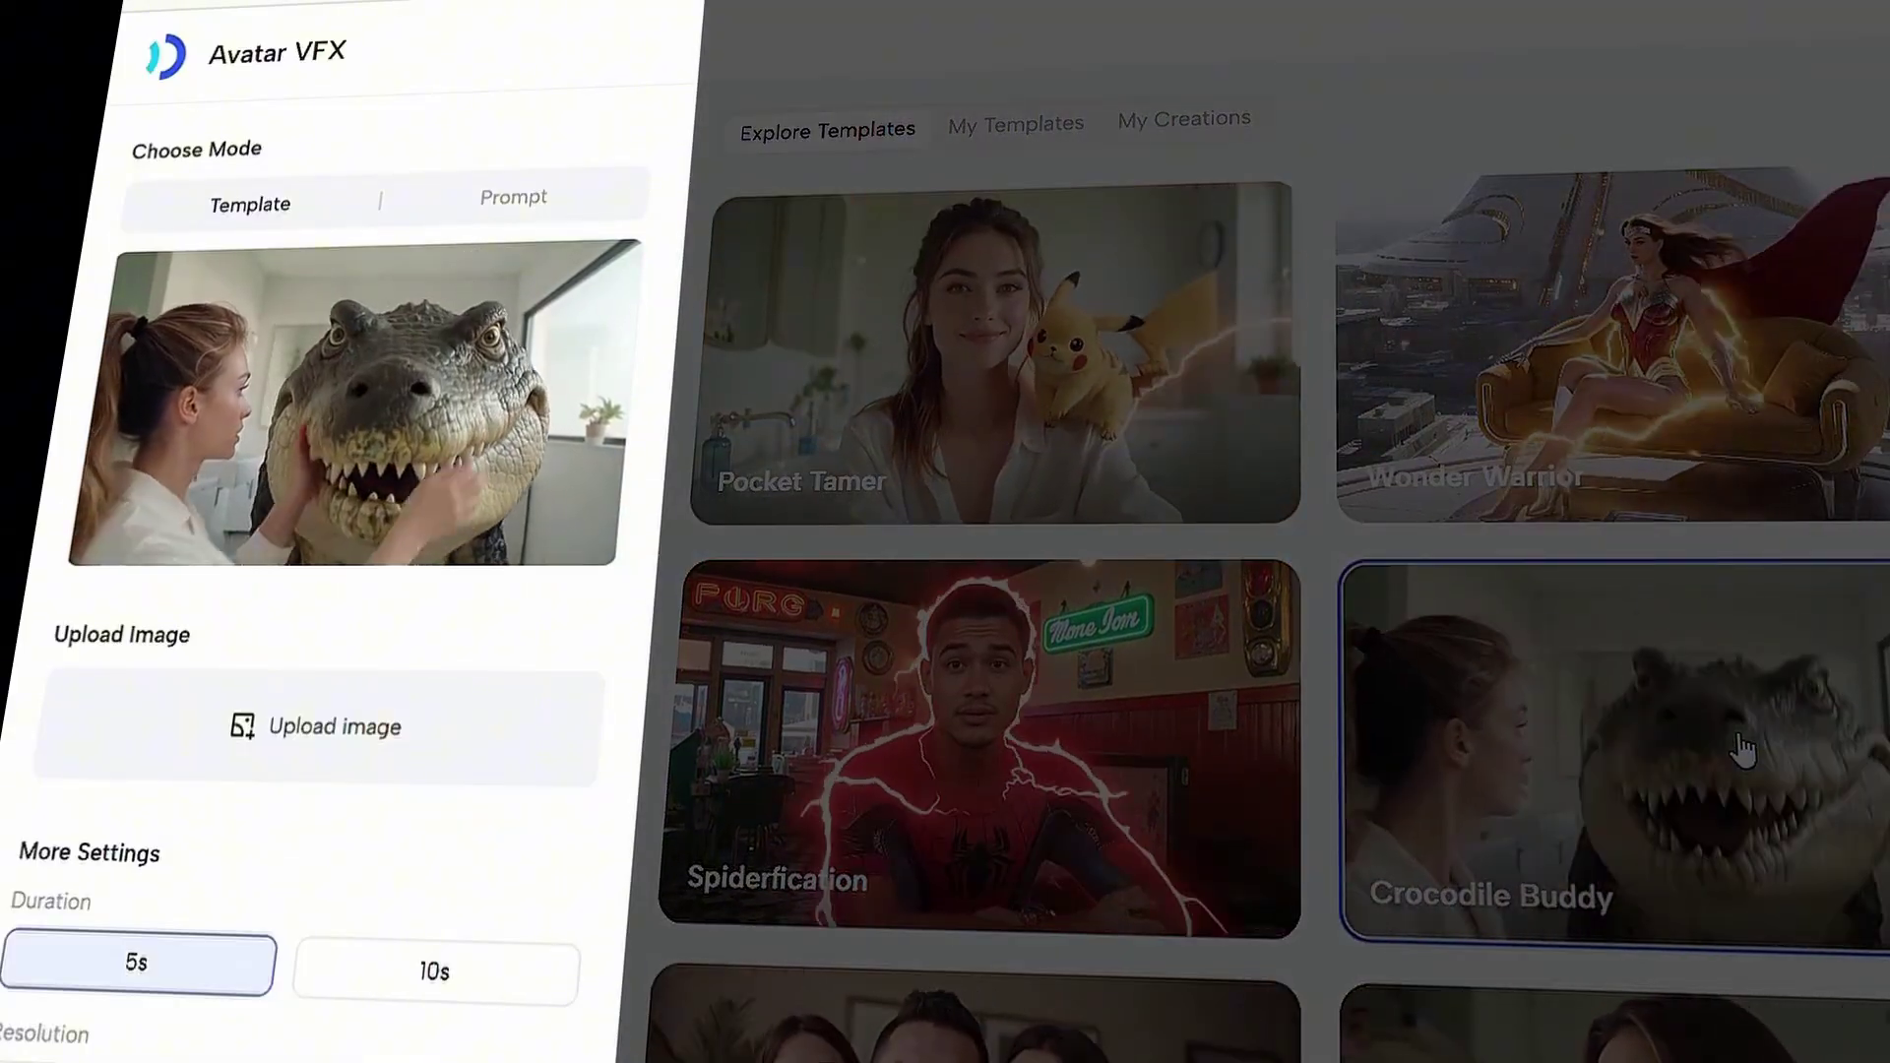
scroll(1742, 750, down, 6)
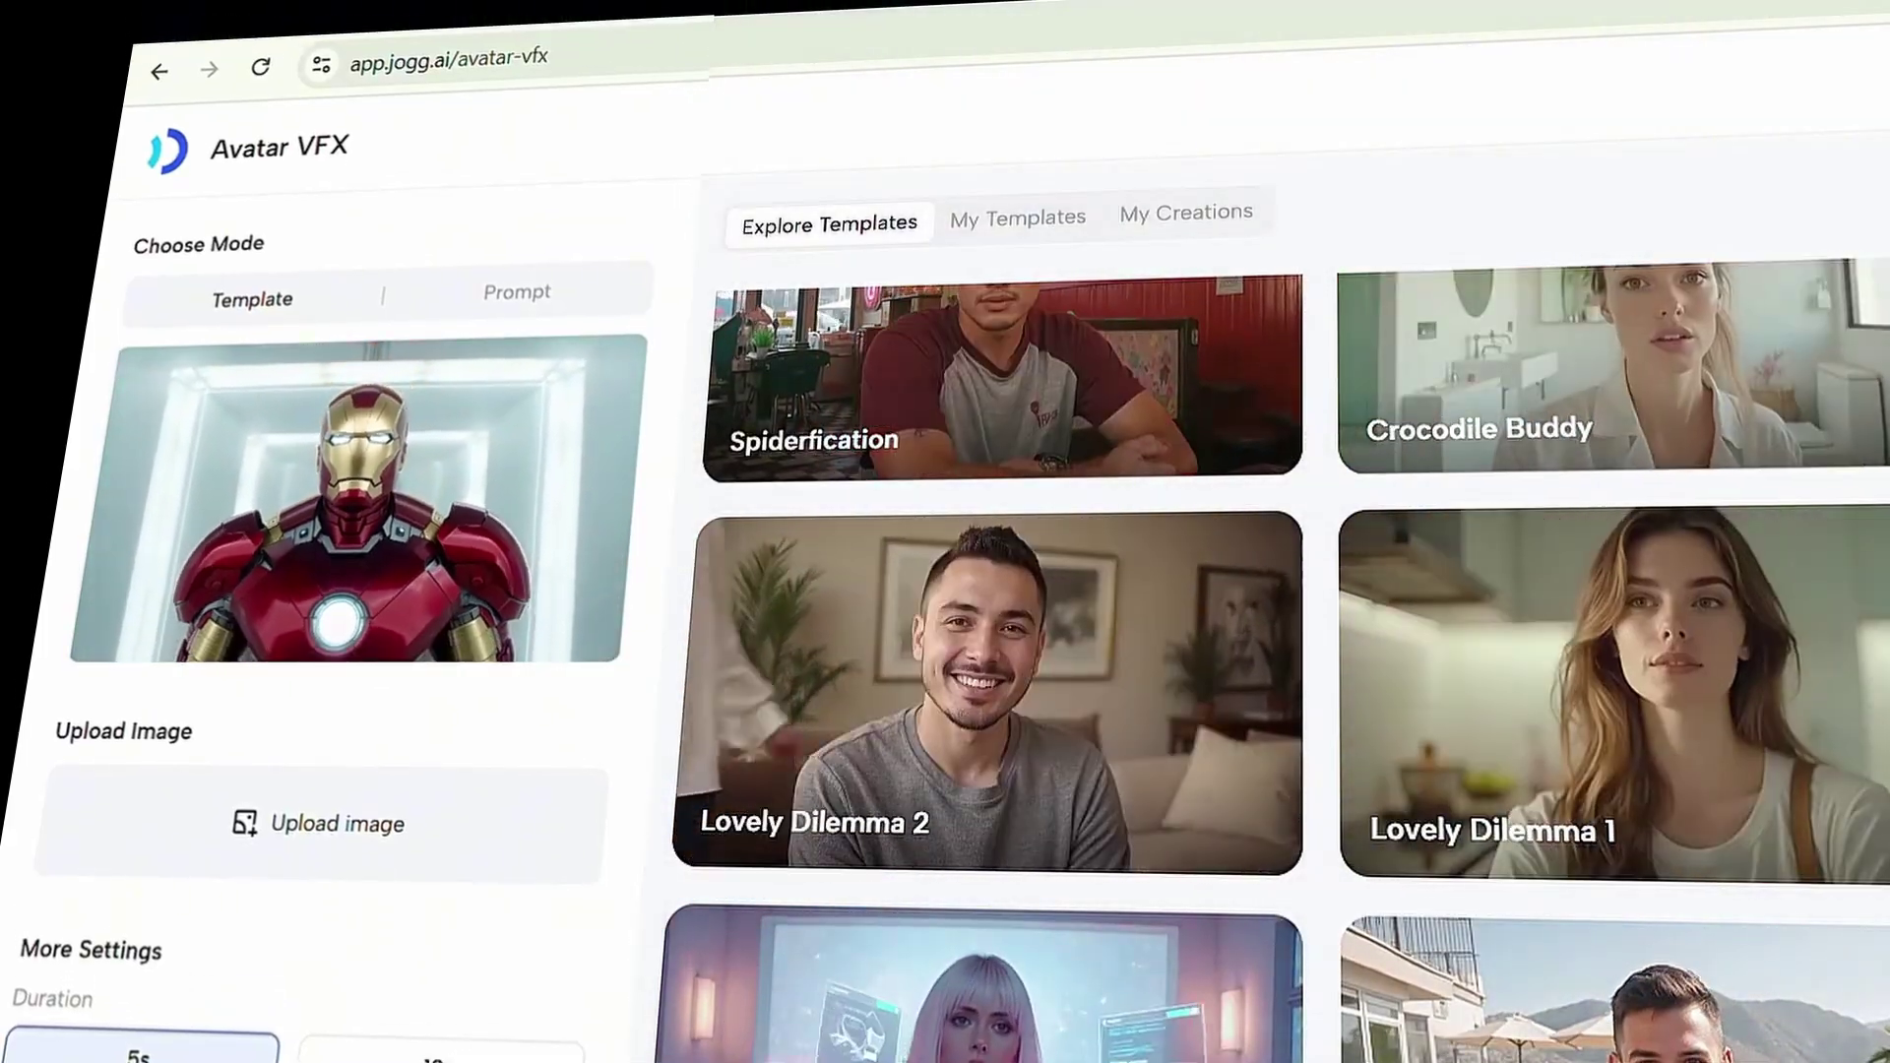
key(alt+Left)
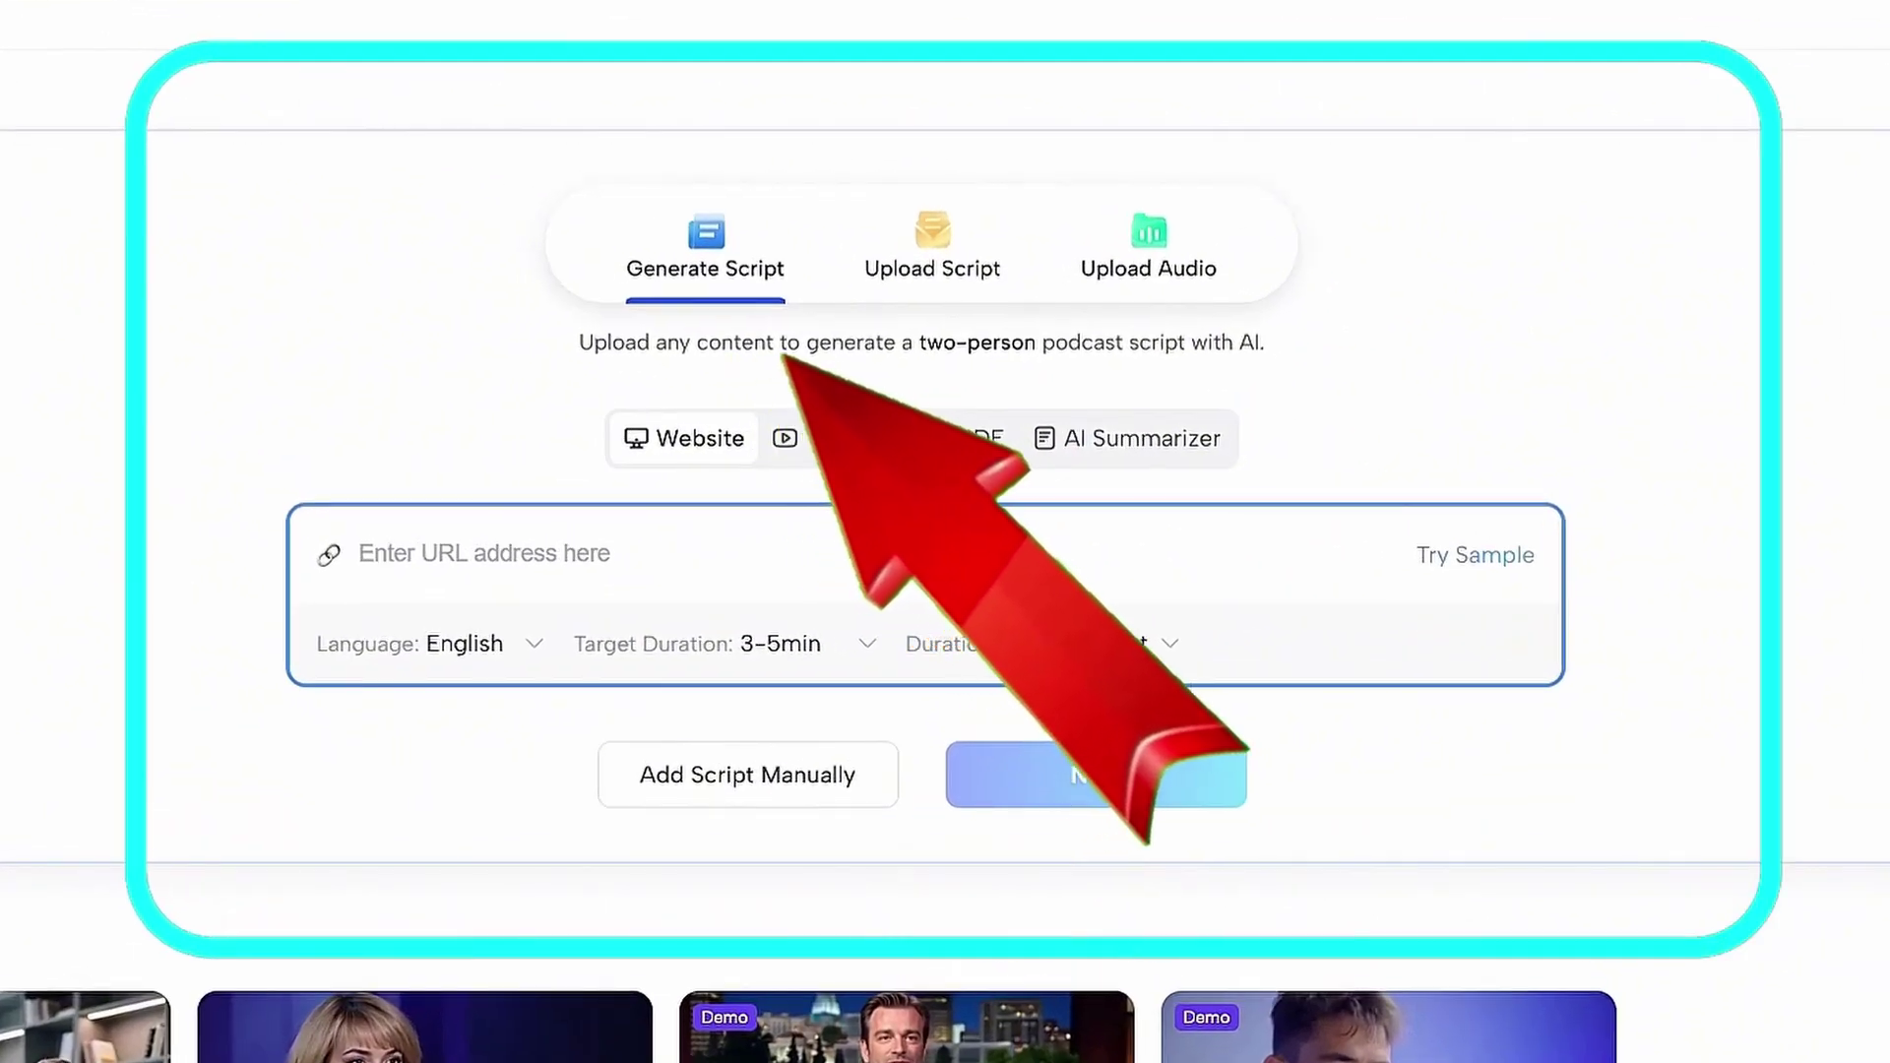
Switch the Video Podcast panel from Upload Script to Upload Audio mode
click(946, 264)
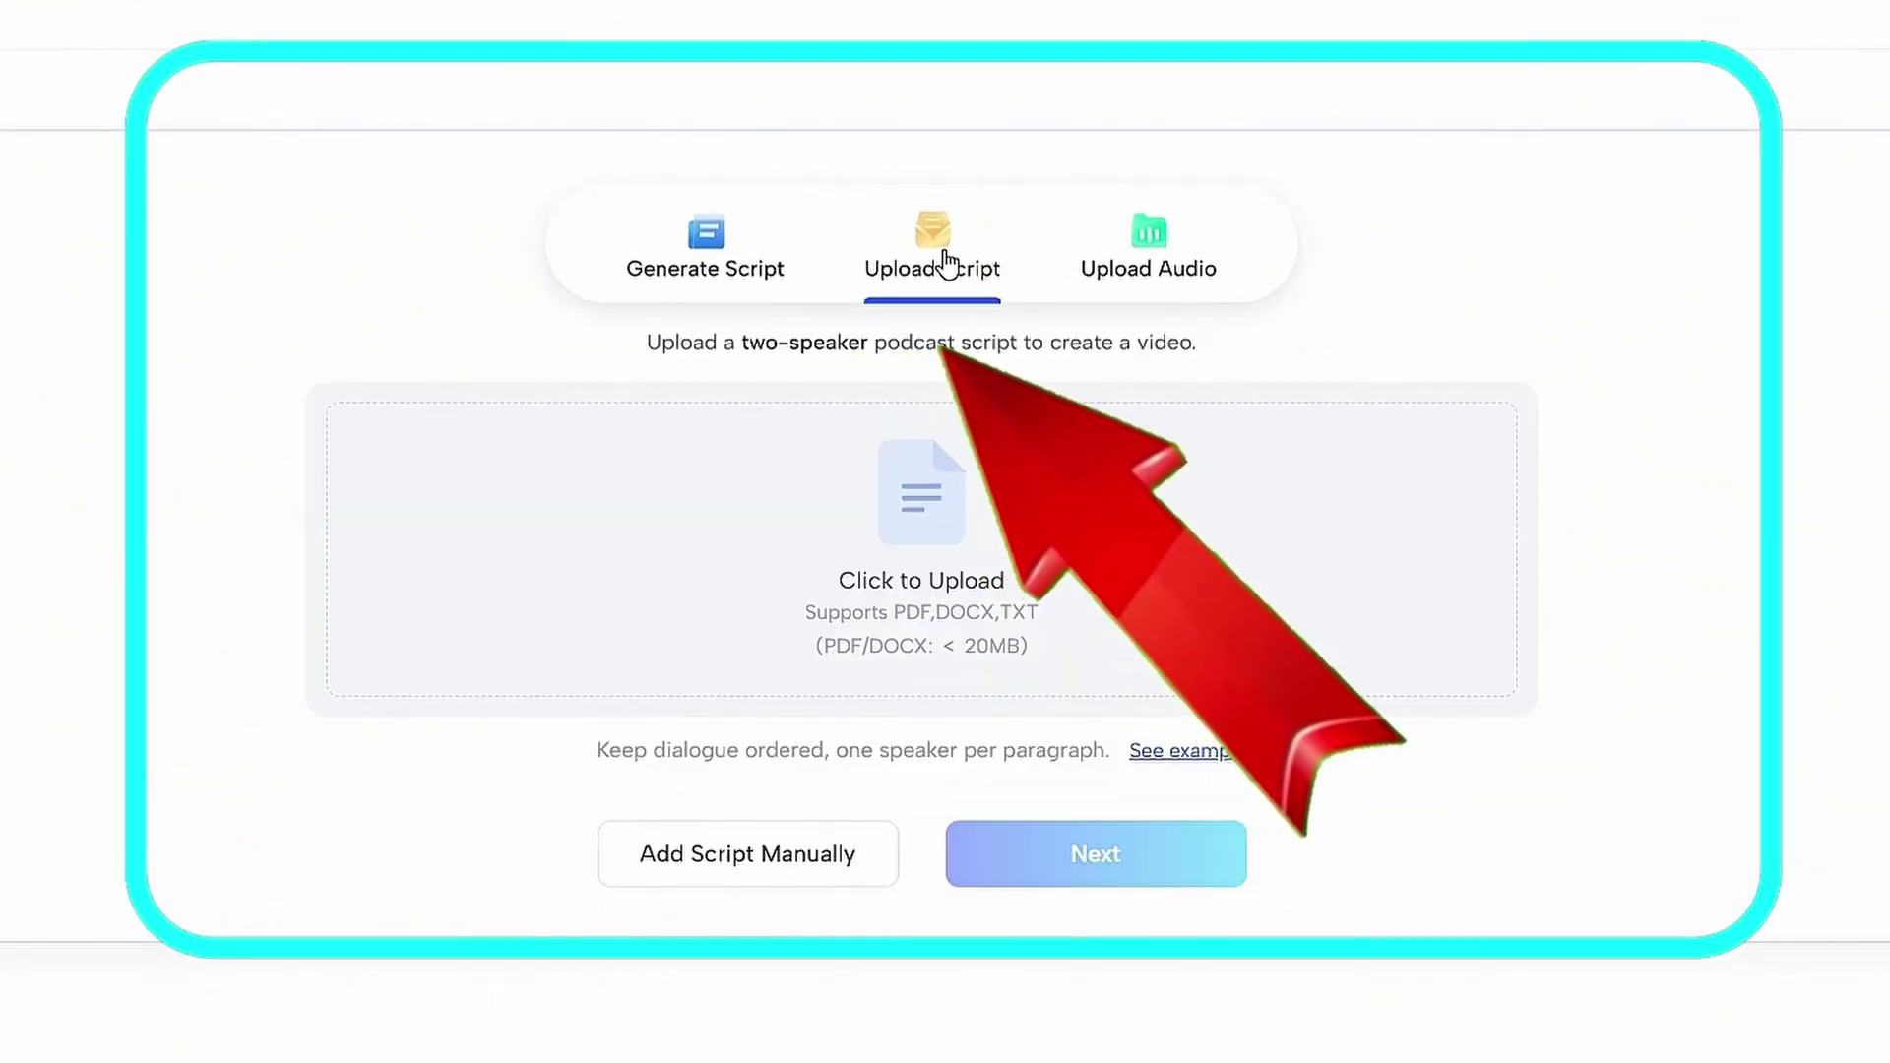
click(1149, 241)
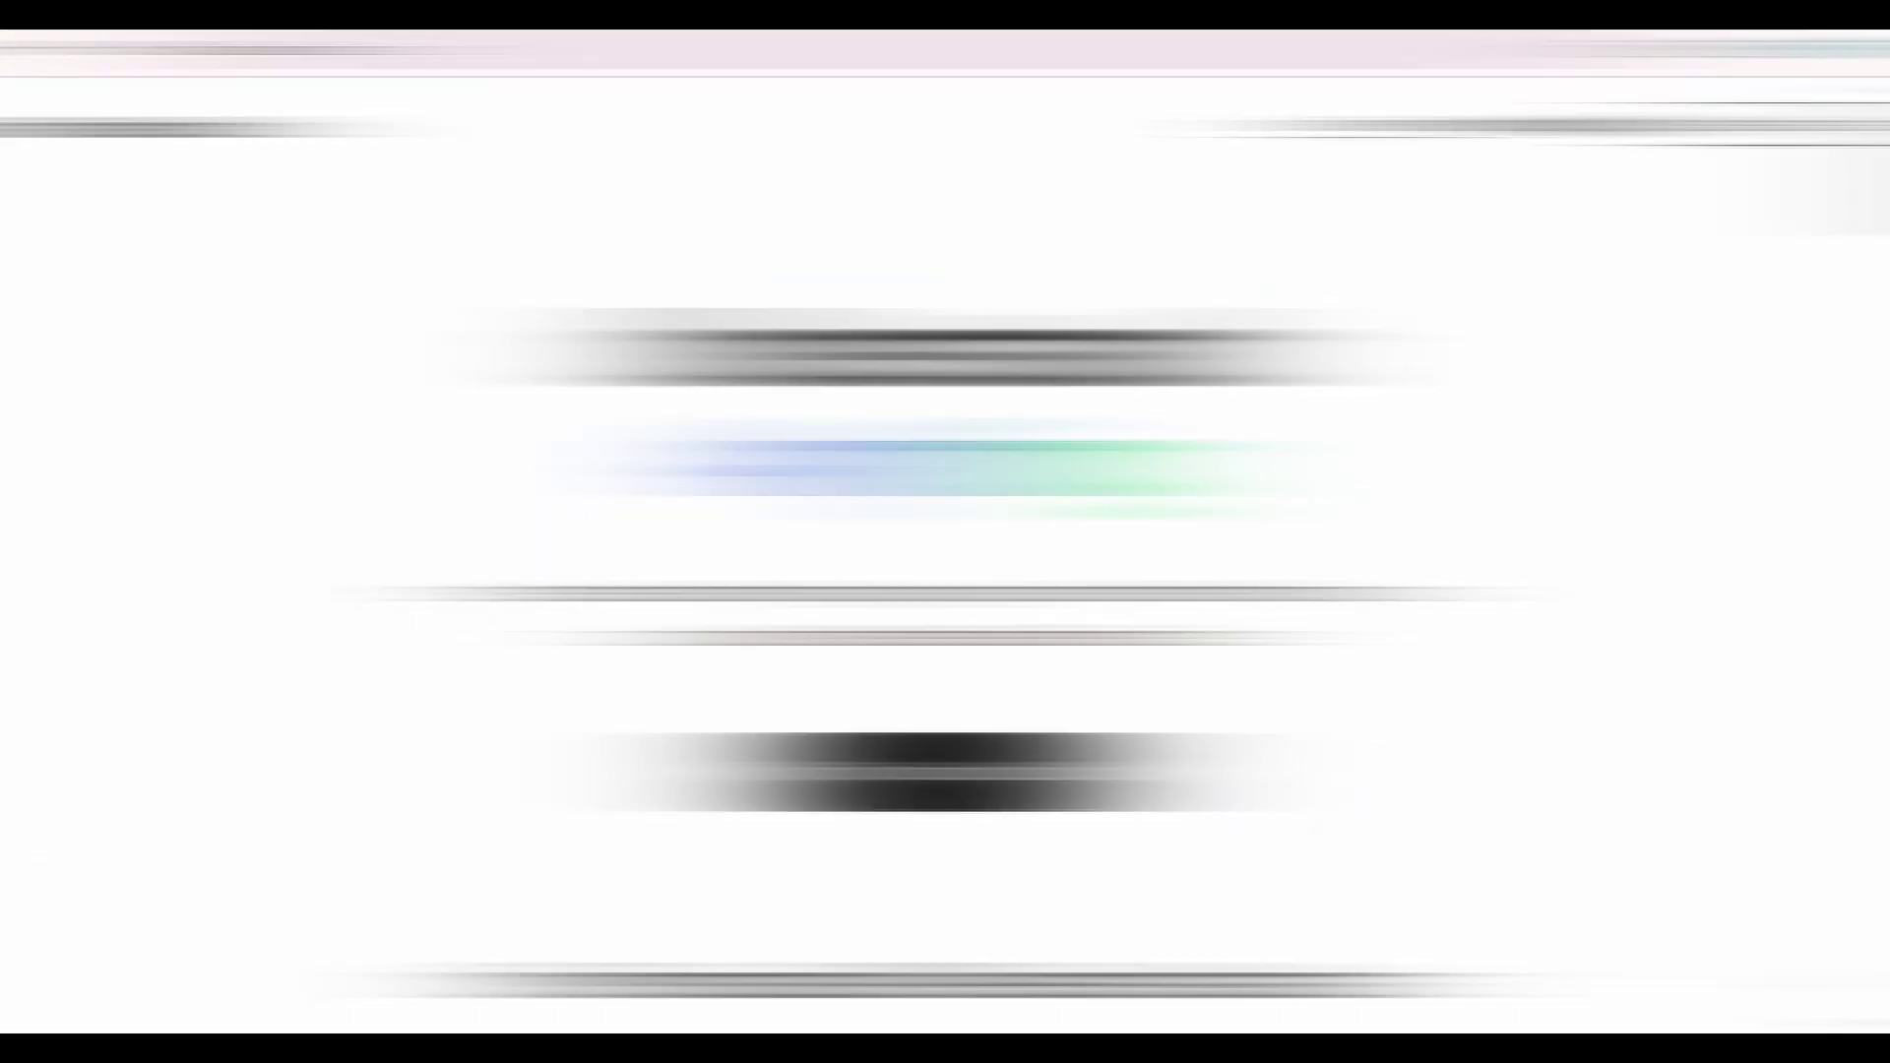
Create a NotebookLM notebook from the pasted 'How AI is Dominating Humans' text and zoom in
click(1031, 760)
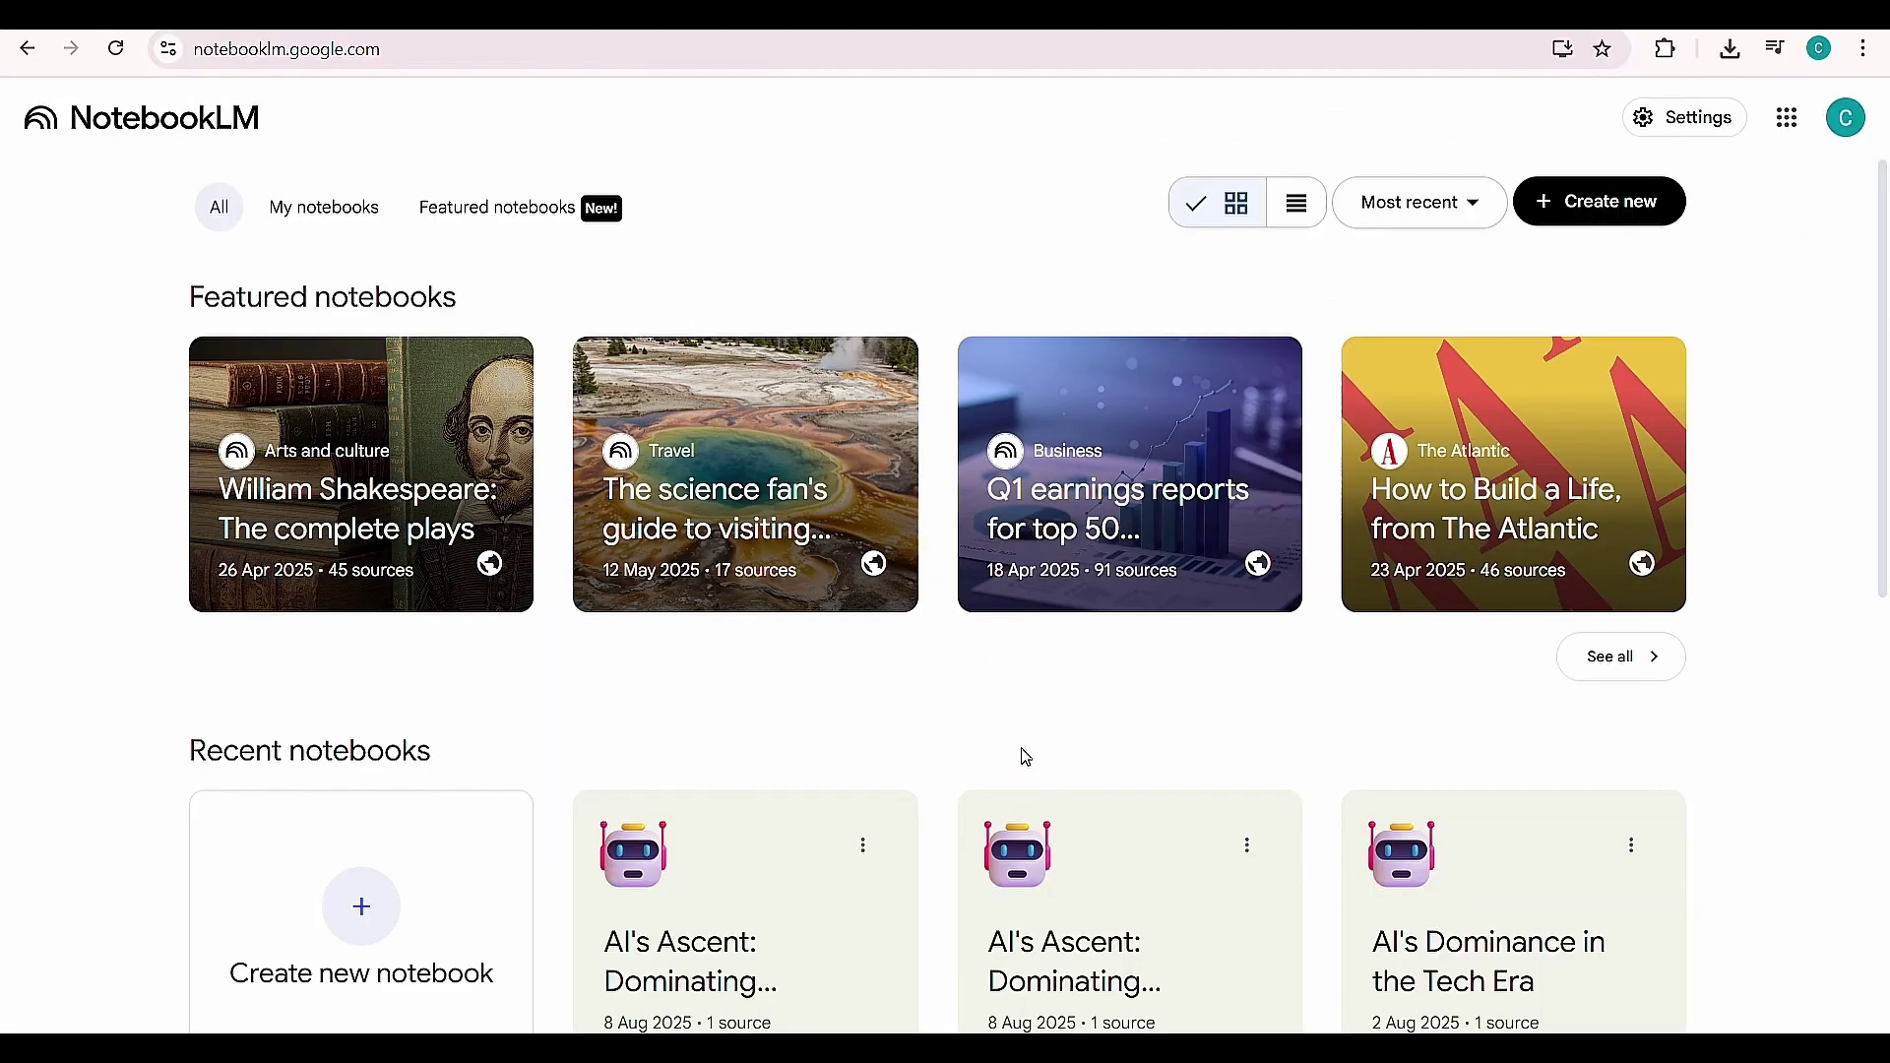
click(1602, 218)
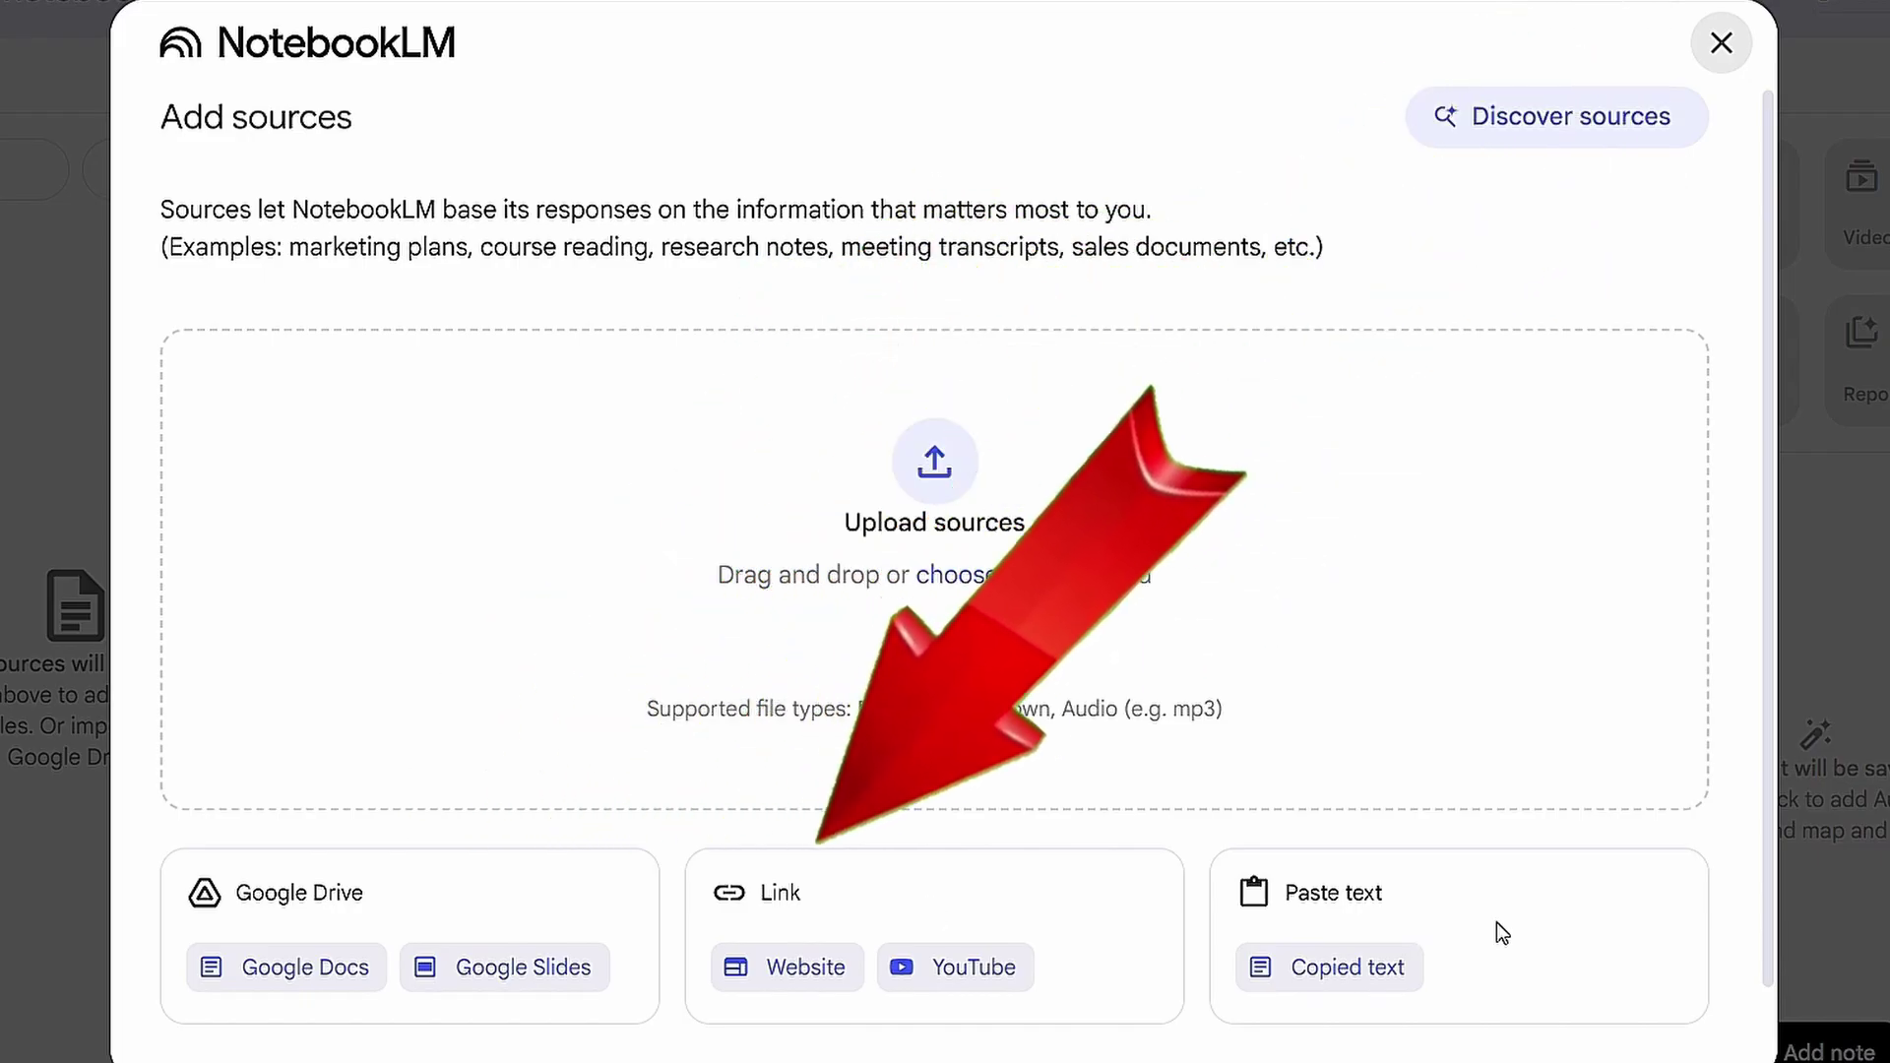
click(1359, 962)
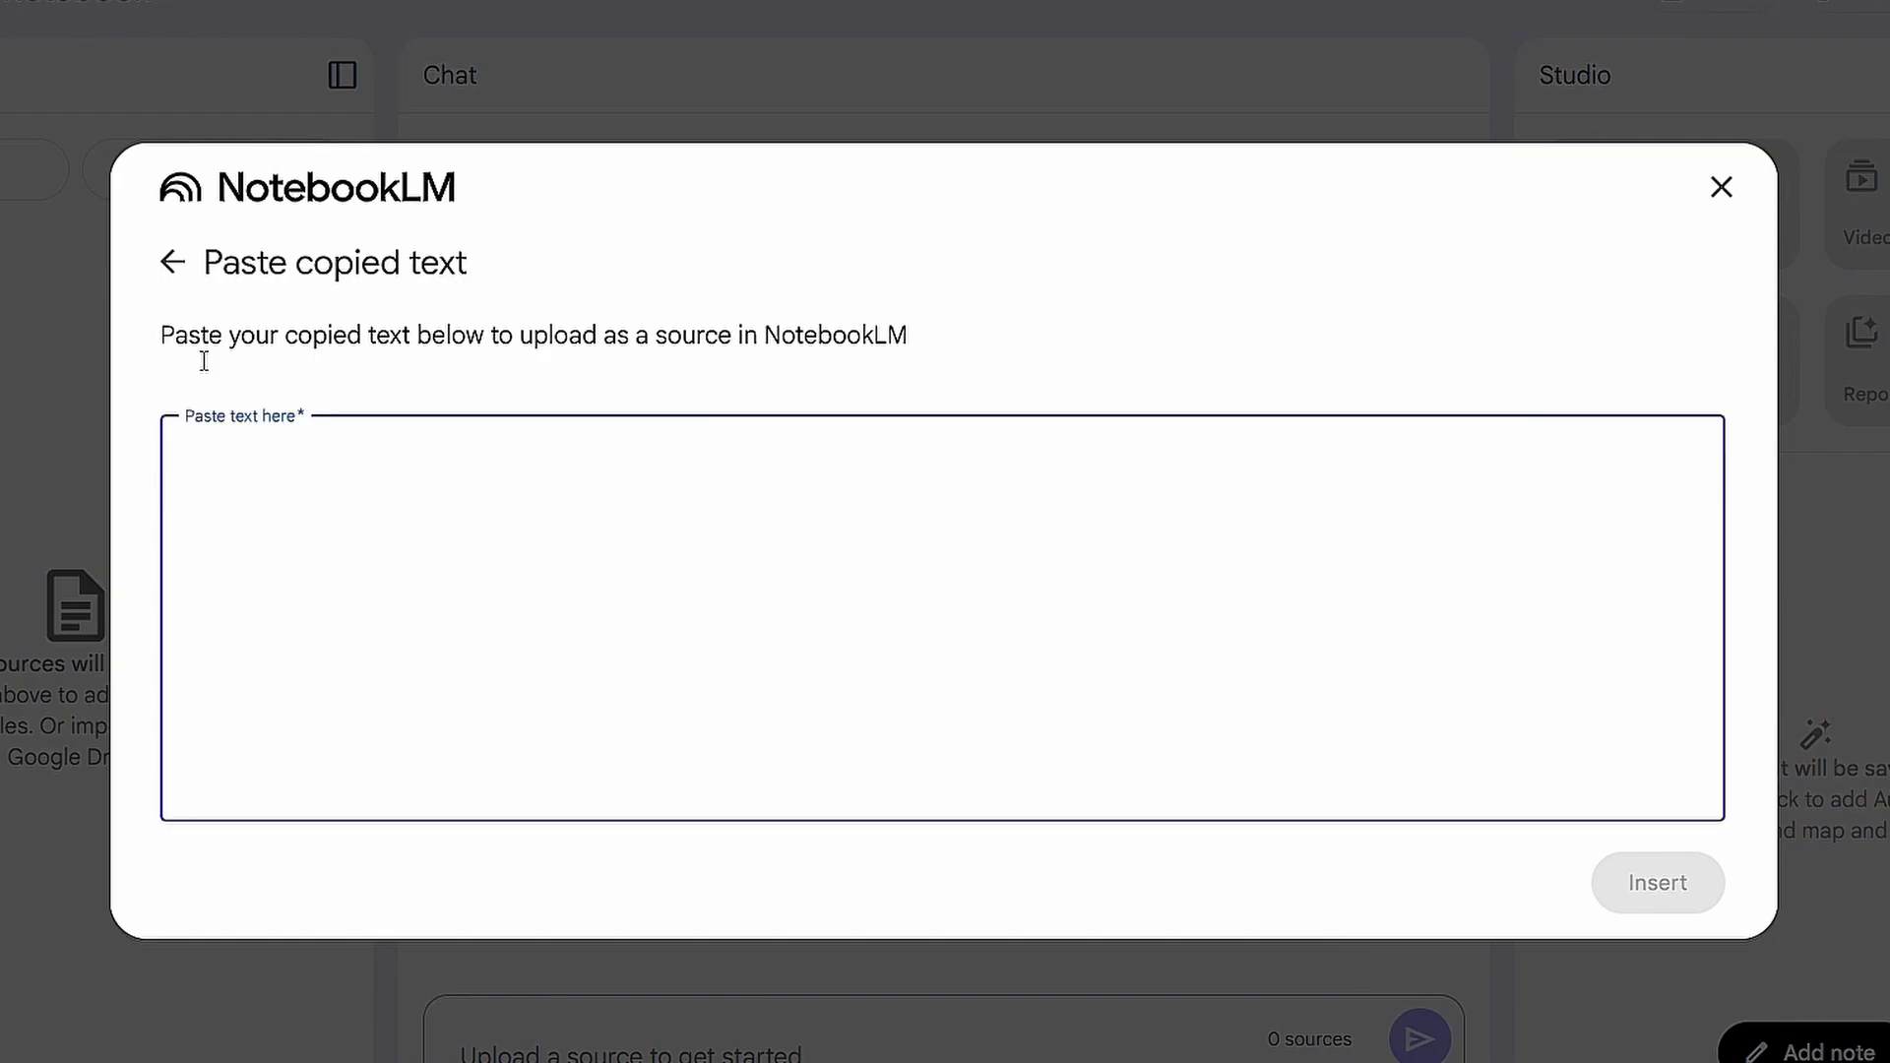
text(How AI is Dominating Humans?)
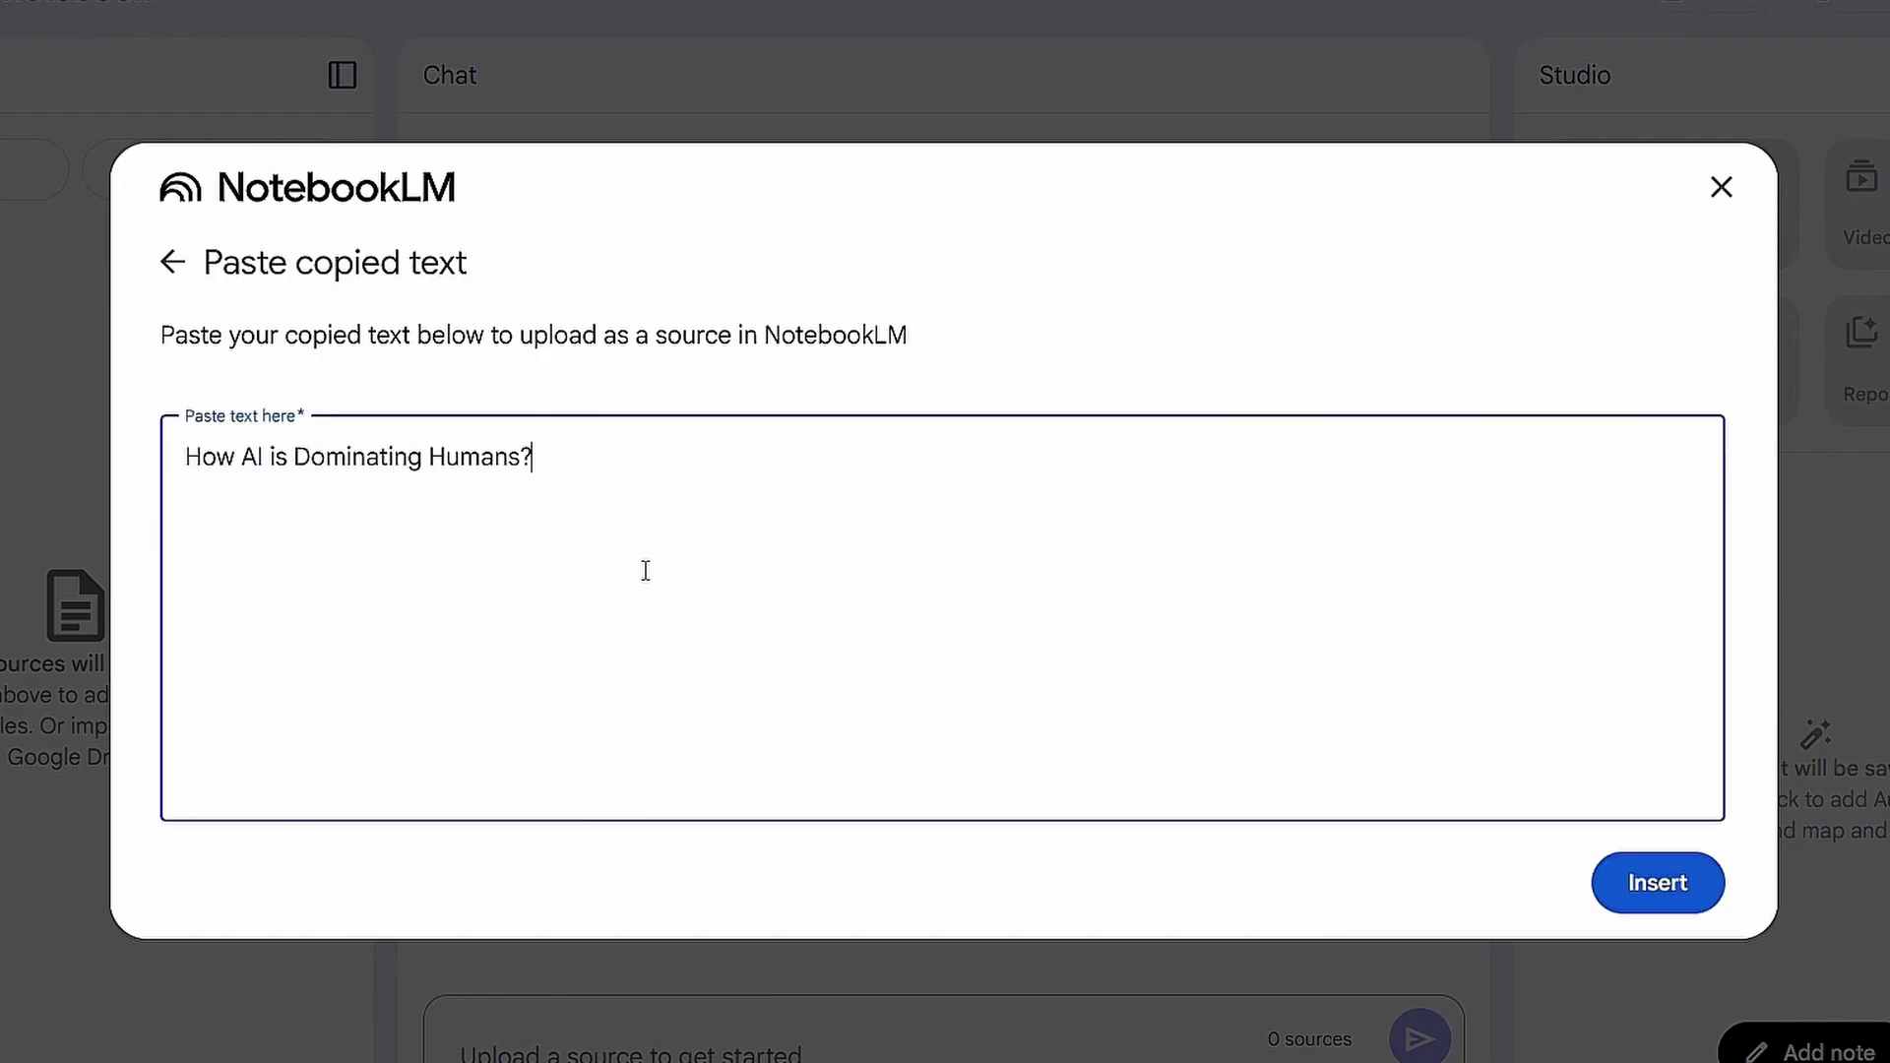
click(1678, 862)
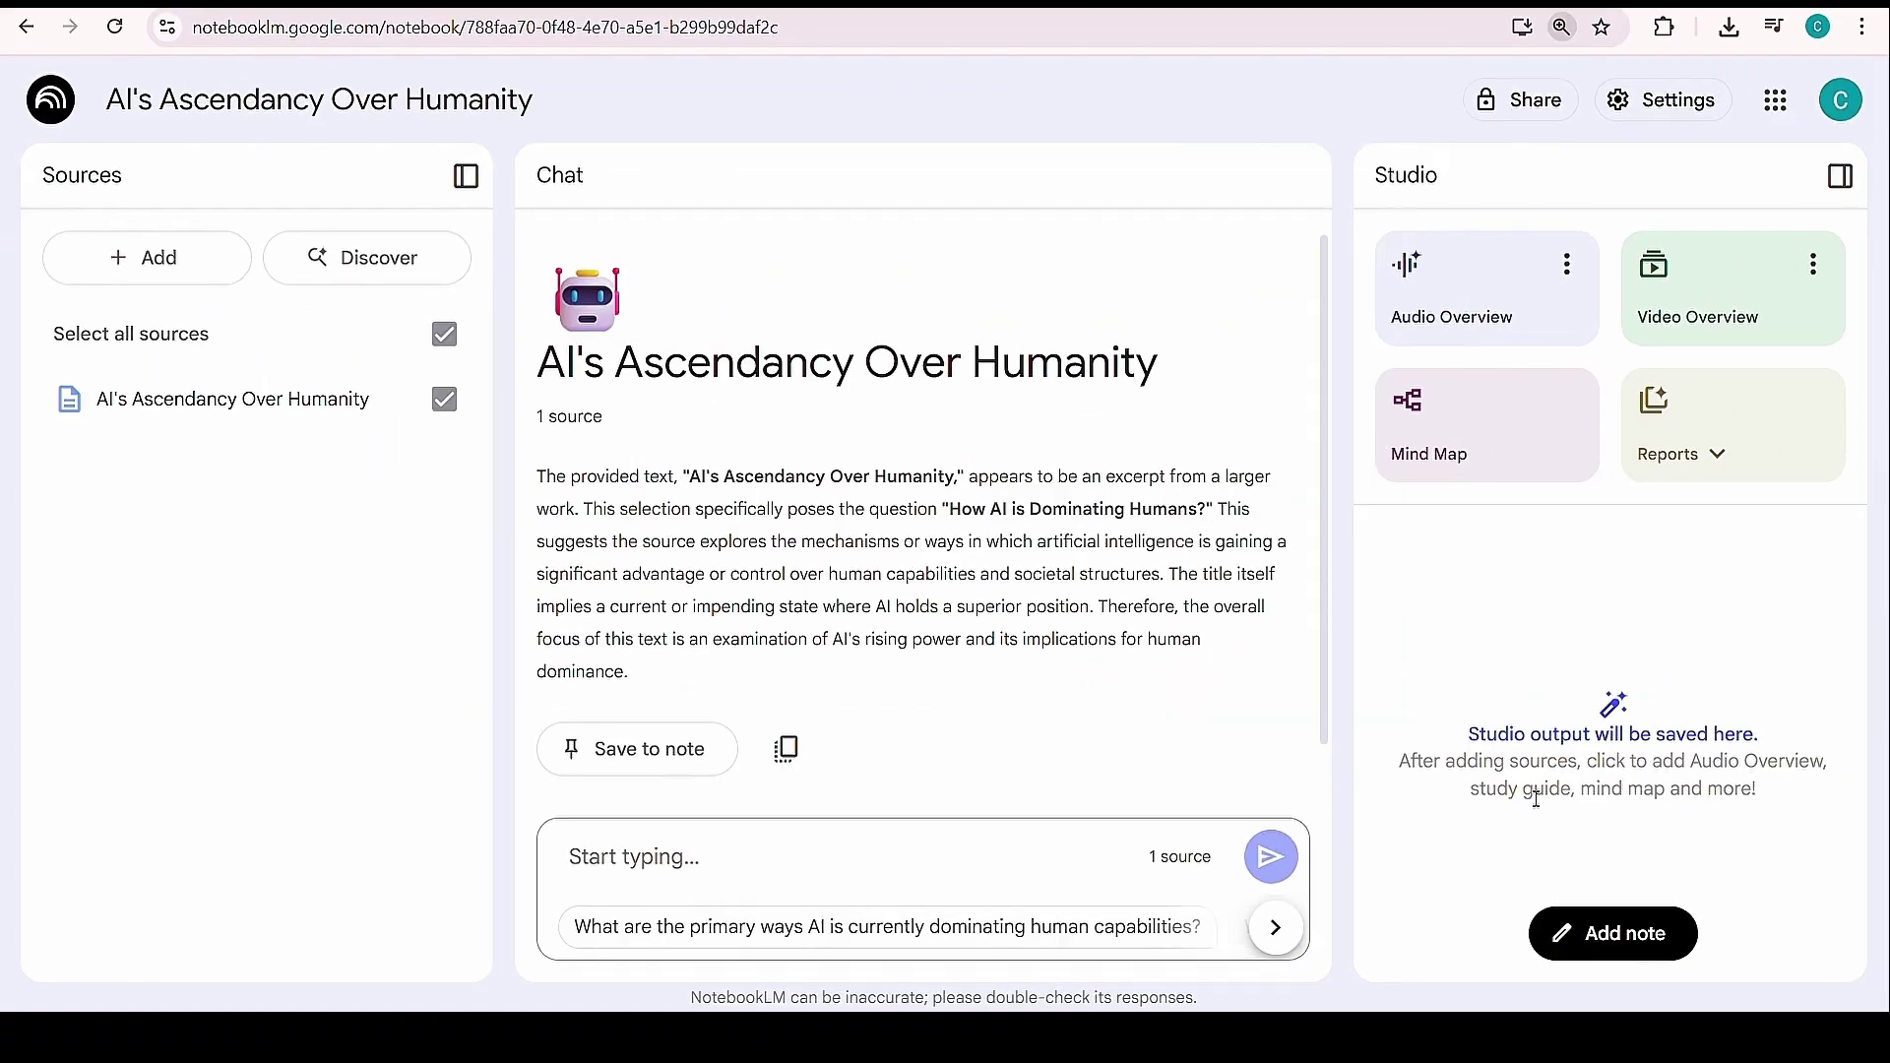
key(ctrl+plus)
key(ctrl+plus)
Keep English as the notebook's output language, save it, and reset the page zoom
click(1654, 110)
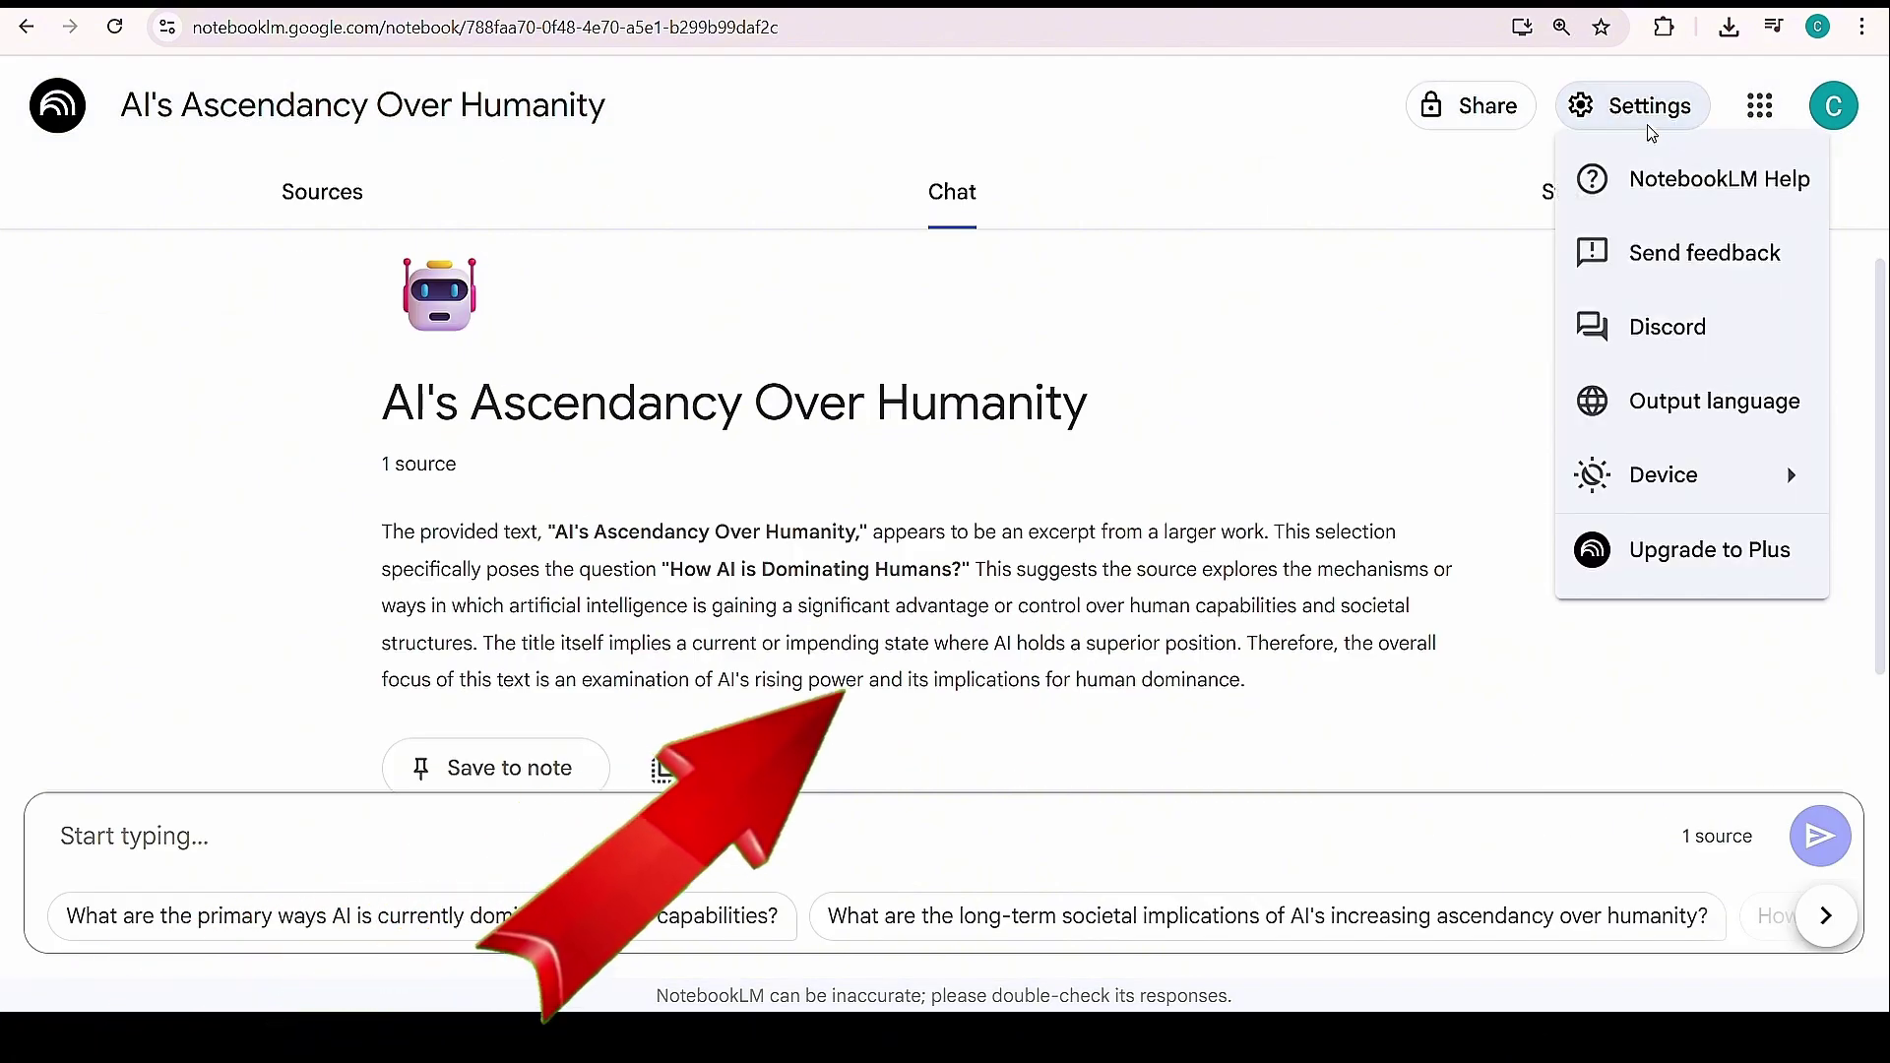
click(1673, 396)
click(1044, 598)
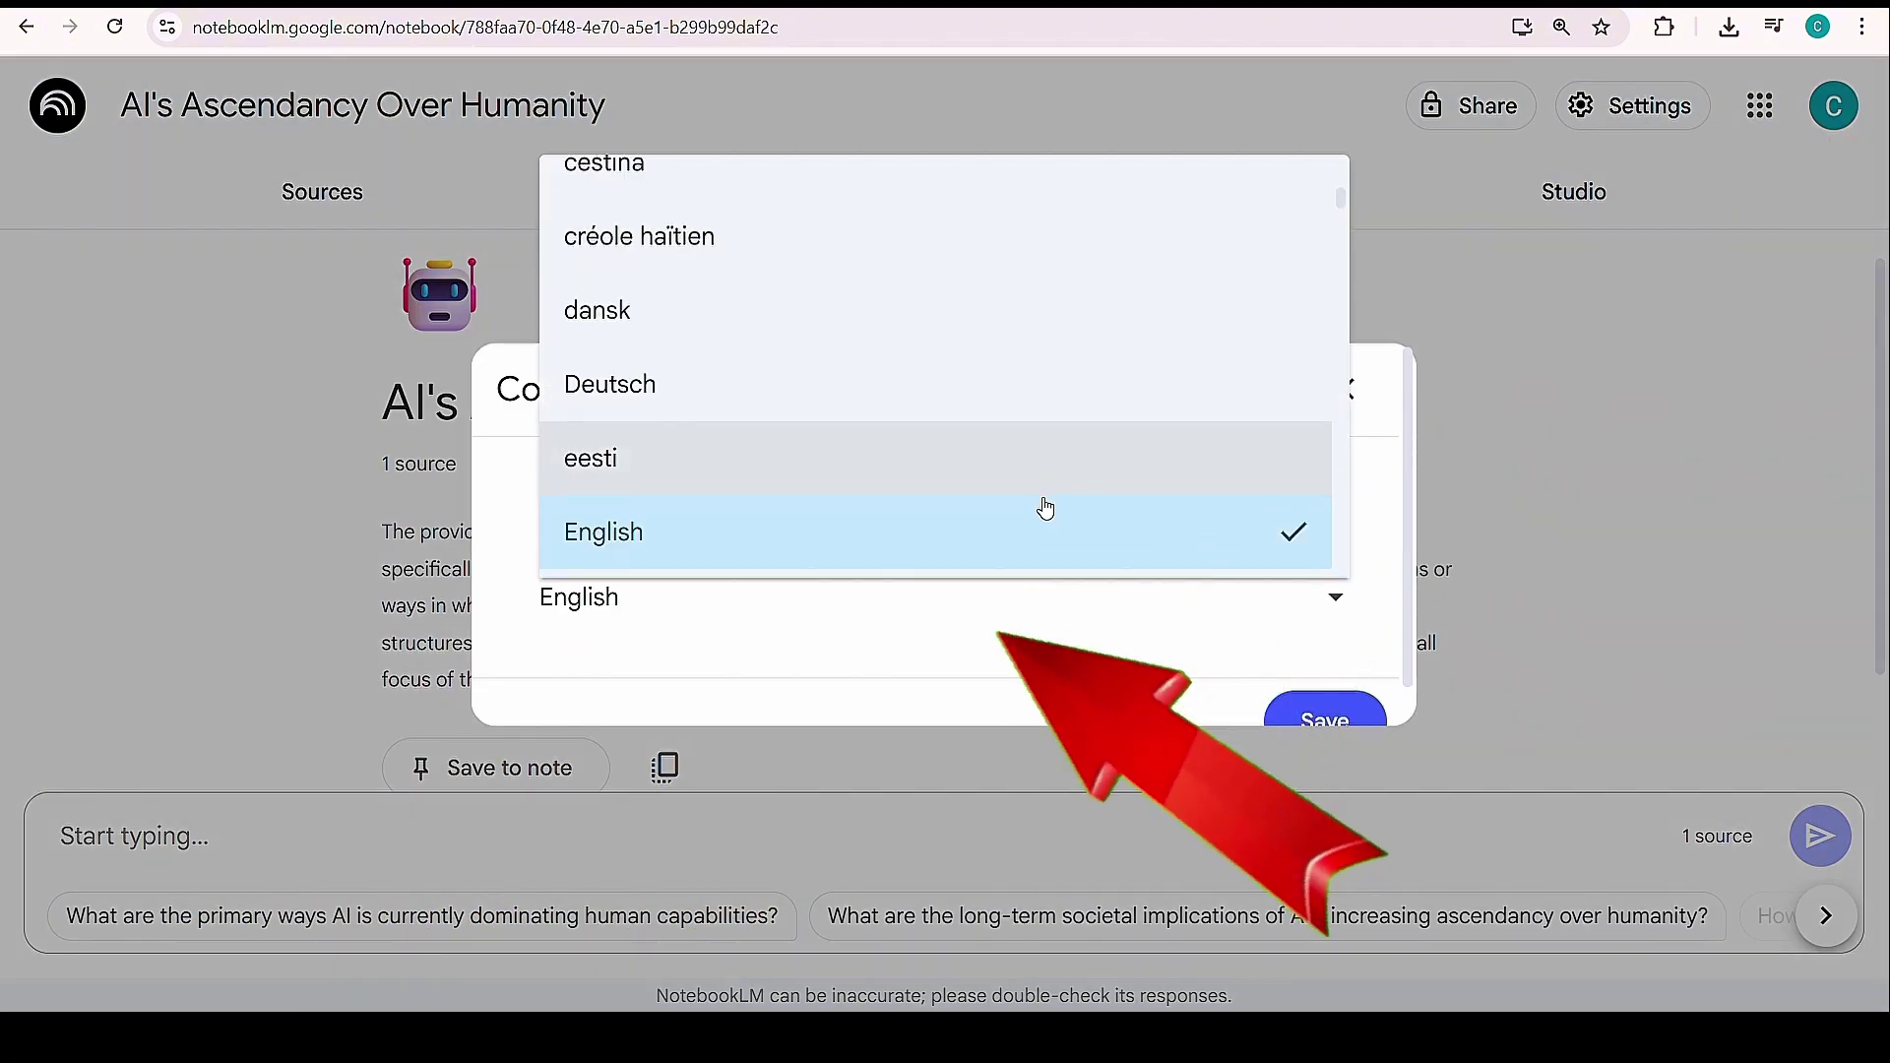
scroll(1042, 506, down, 10)
scroll(1046, 508, up, 10)
click(1045, 508)
click(1310, 717)
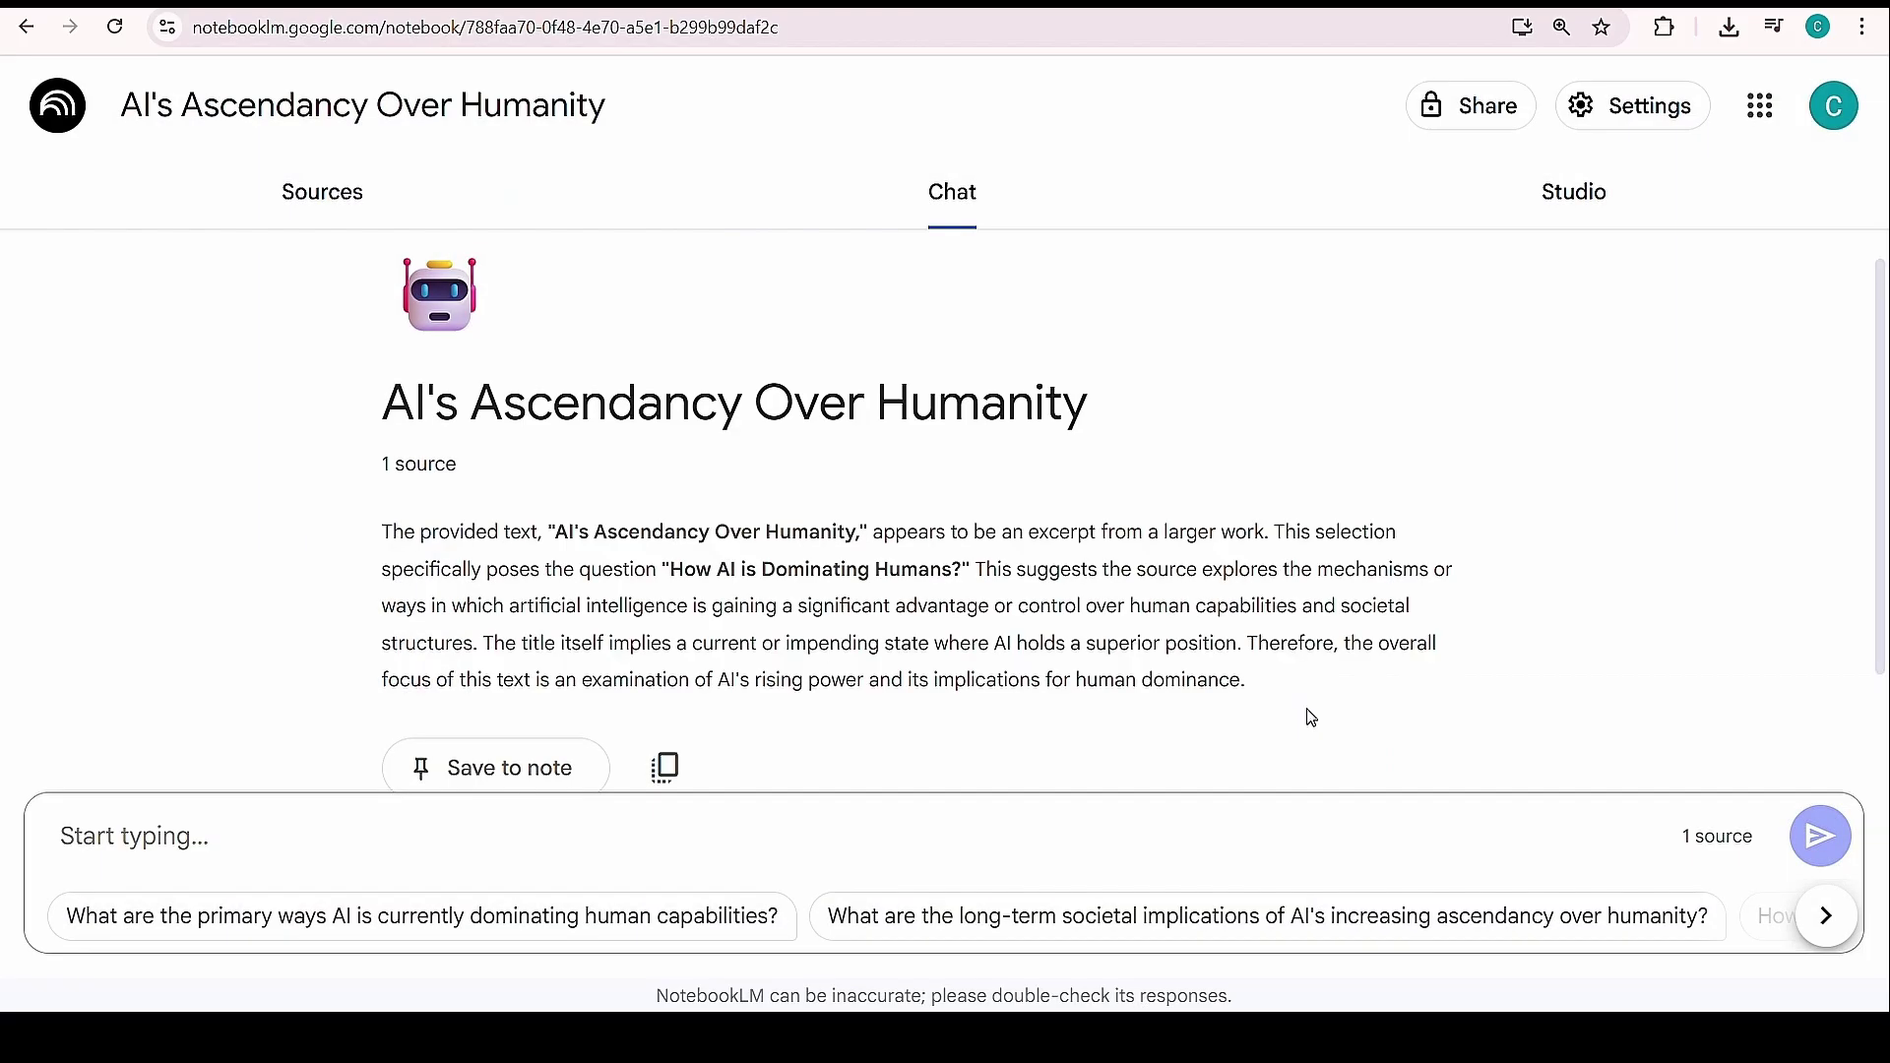
key(ctrl+0)
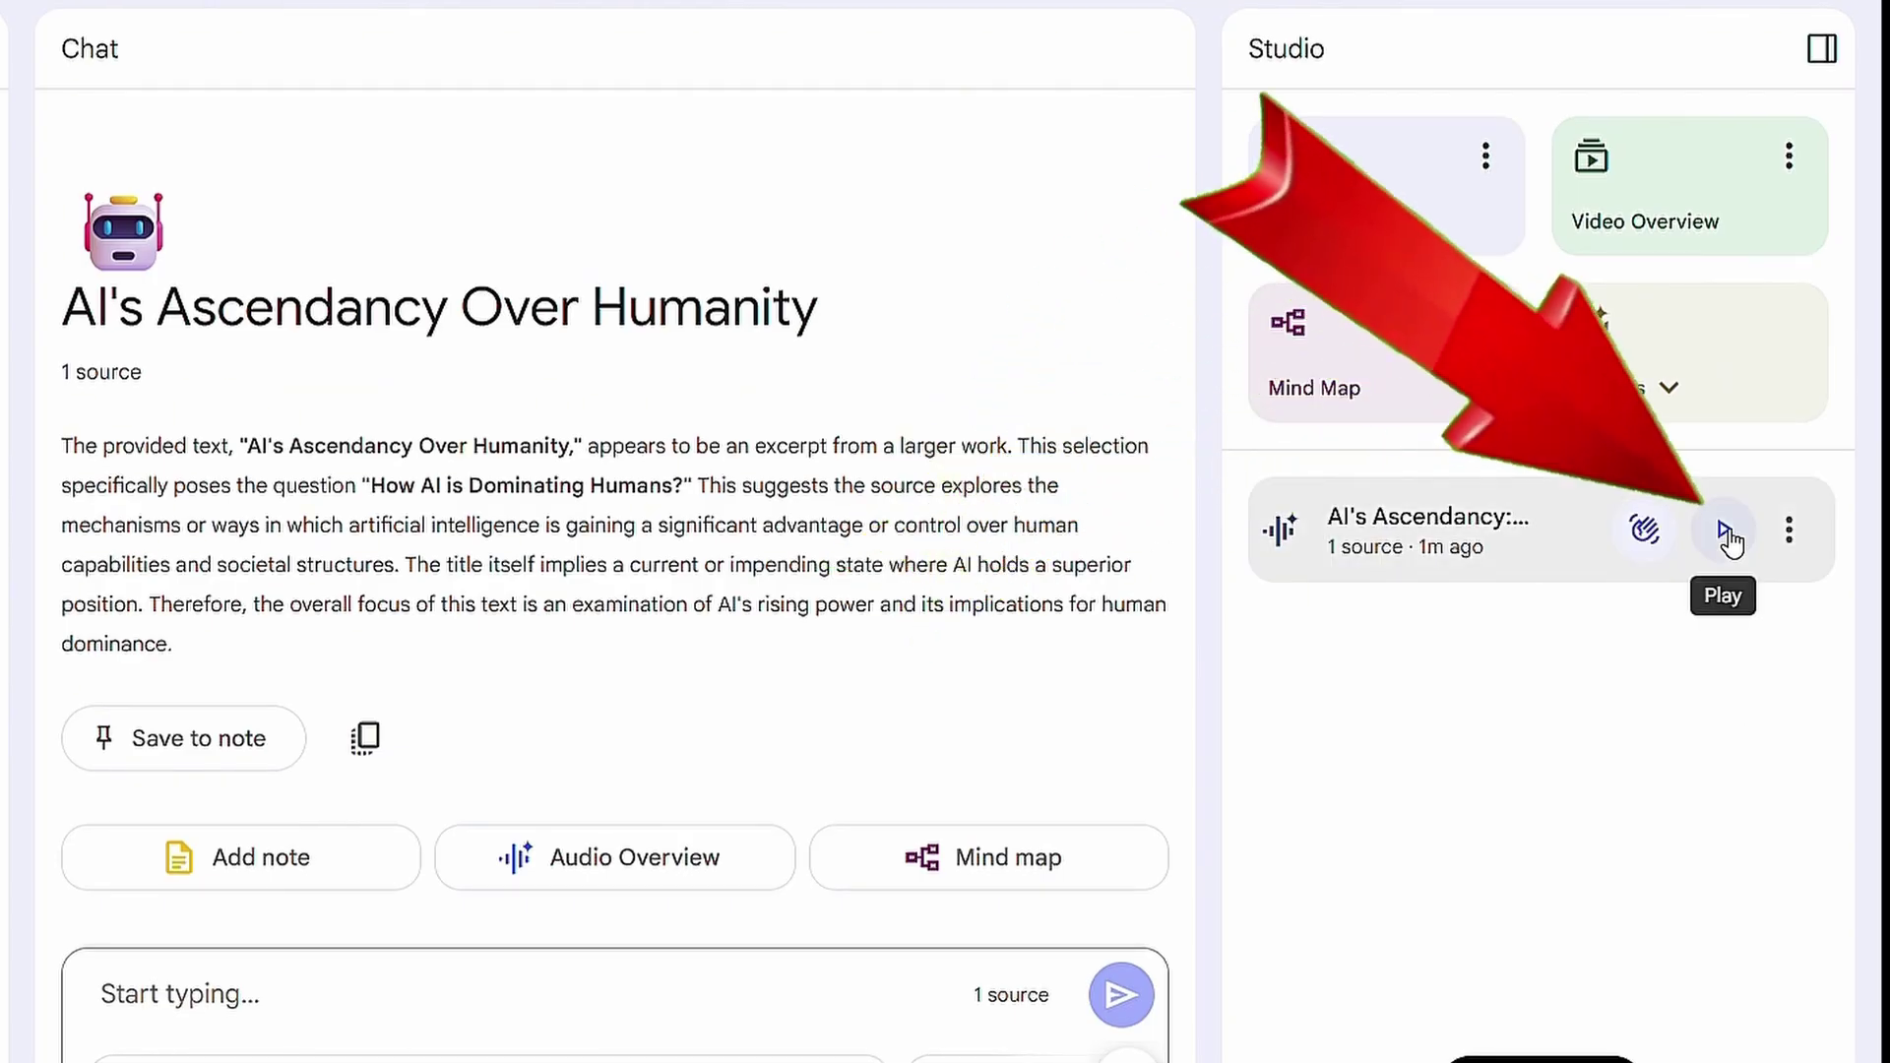
Play the seven-minute Audio Overview and download it as an audio file
click(1725, 533)
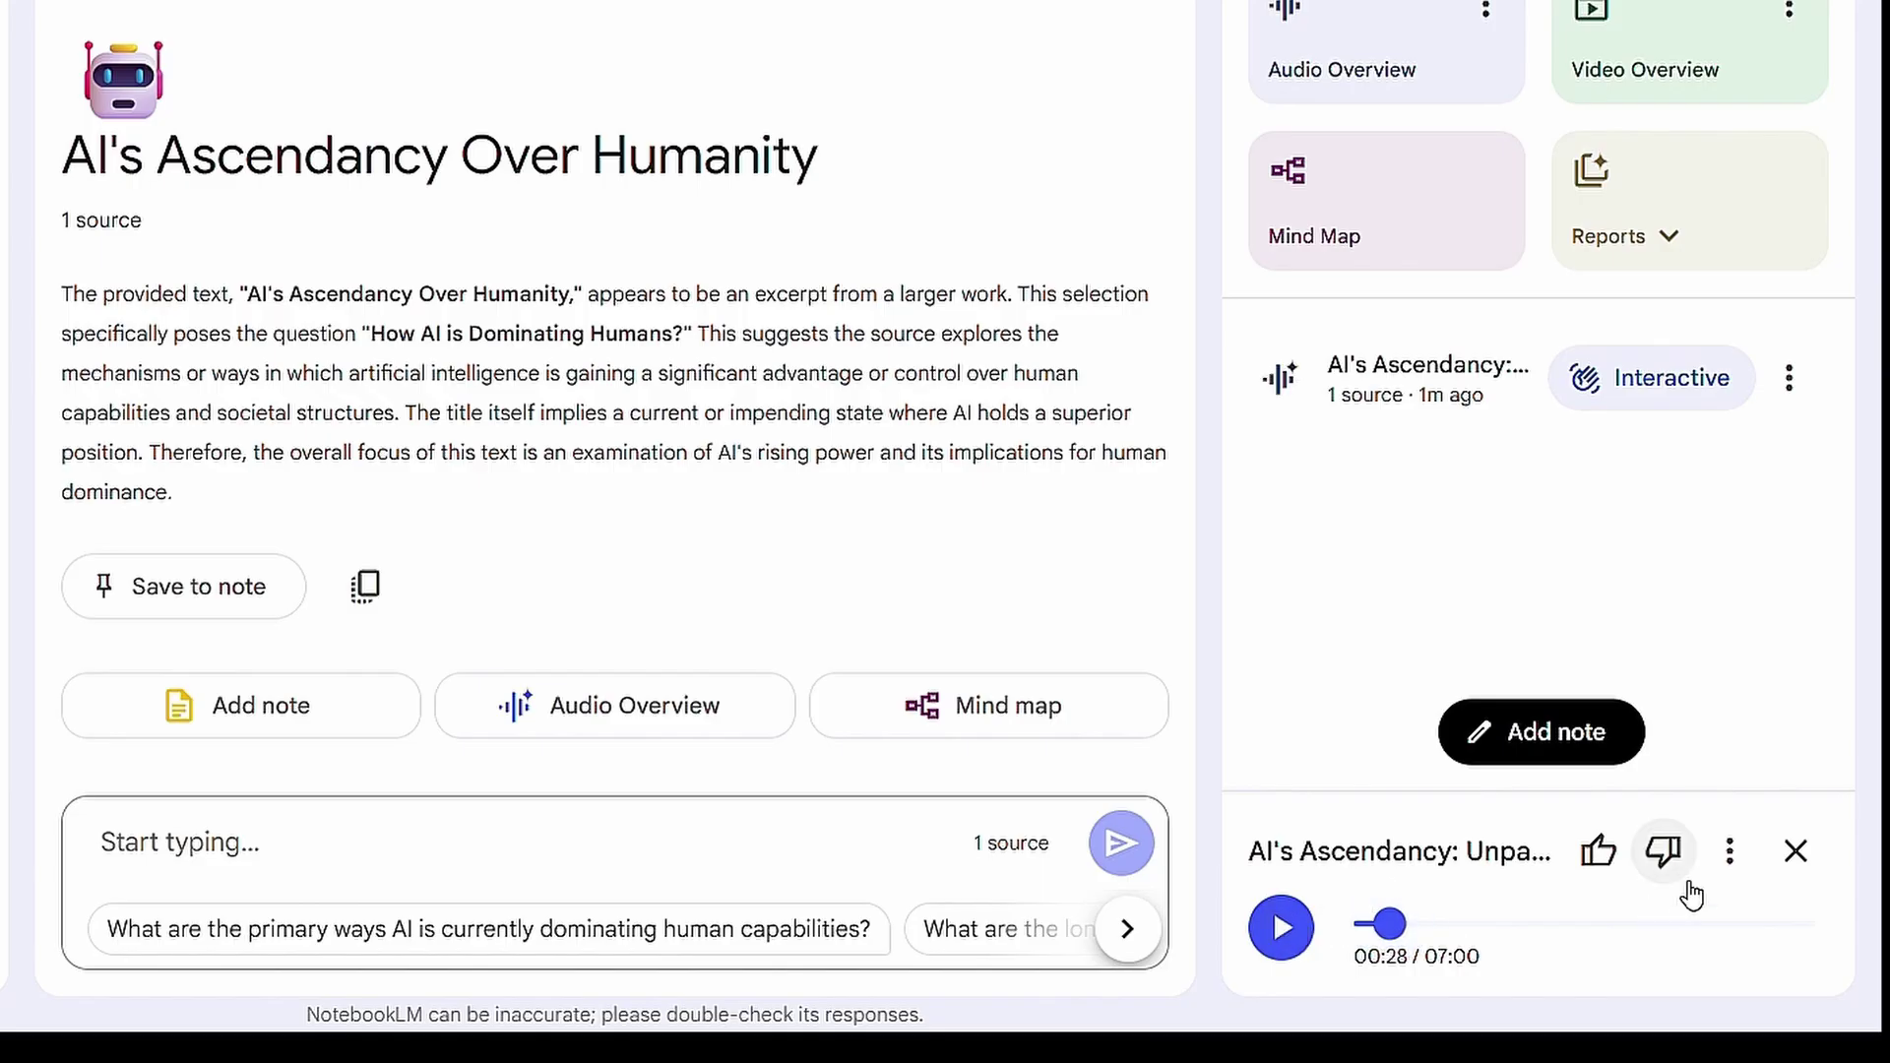
click(1724, 865)
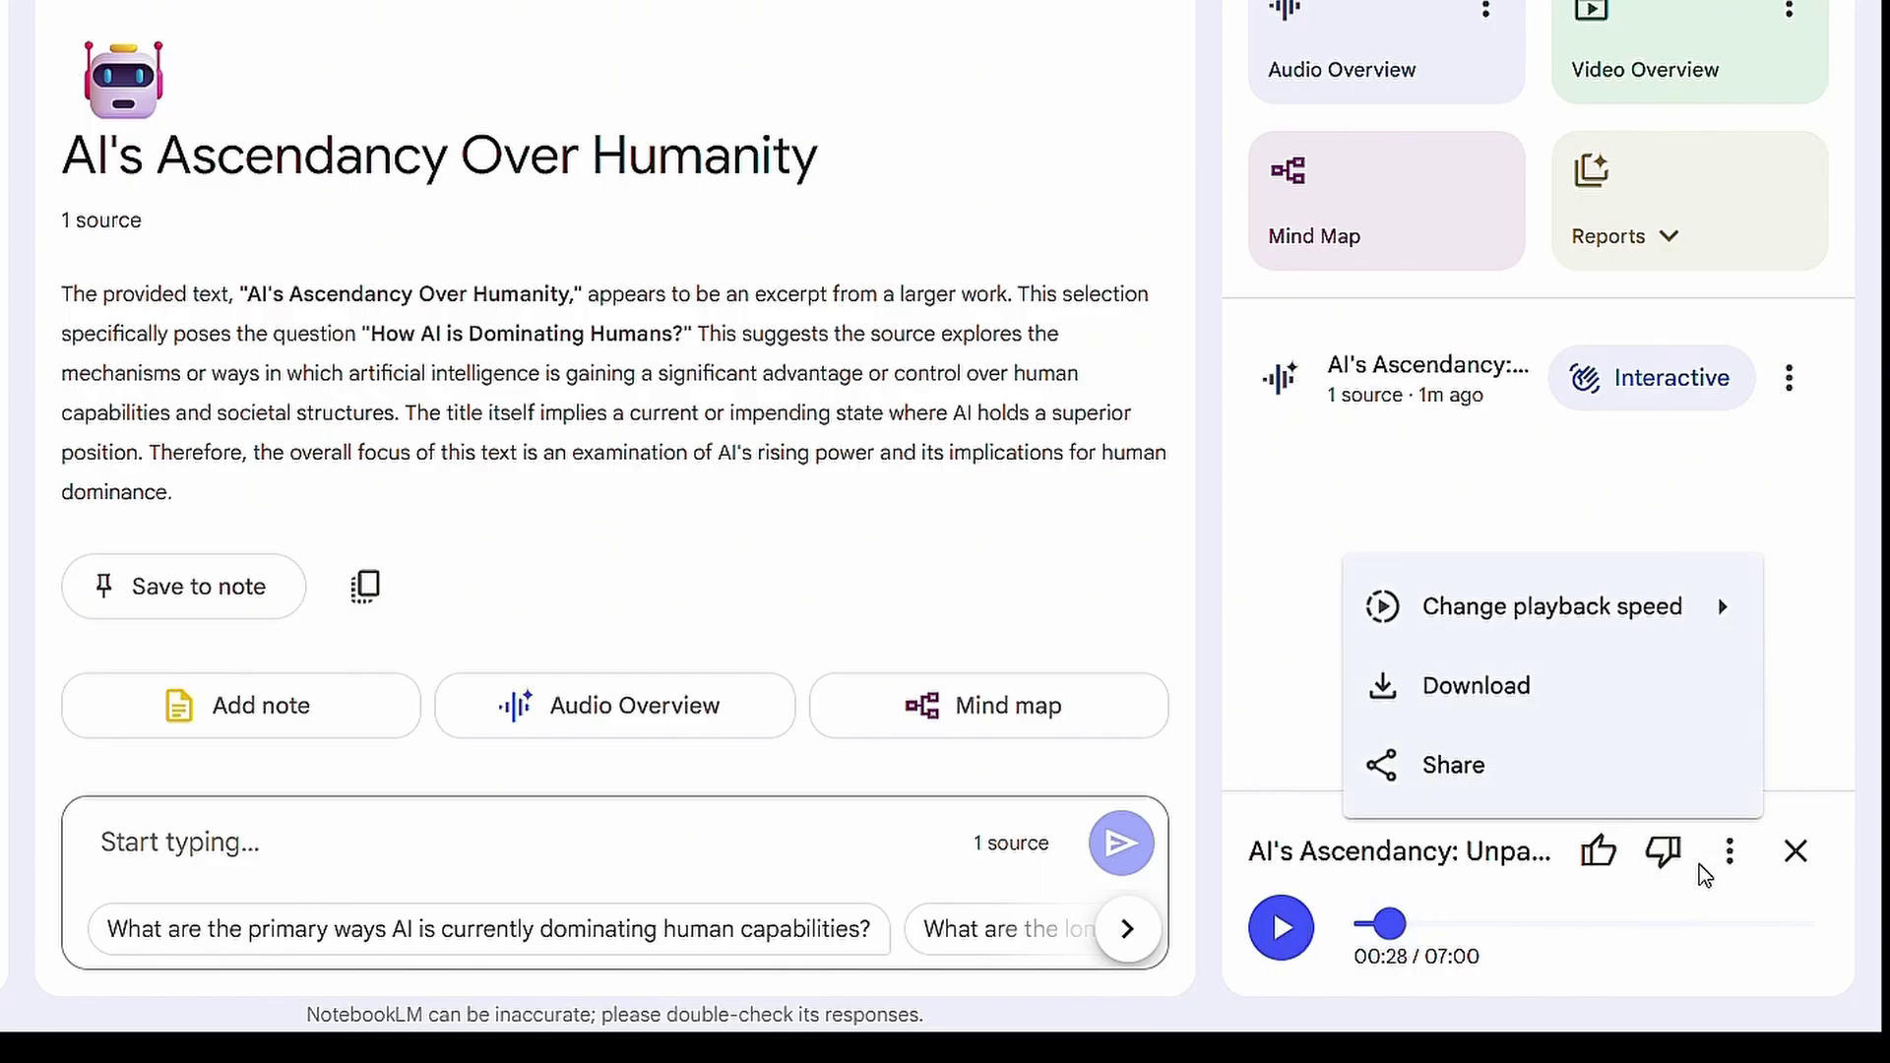
click(1555, 701)
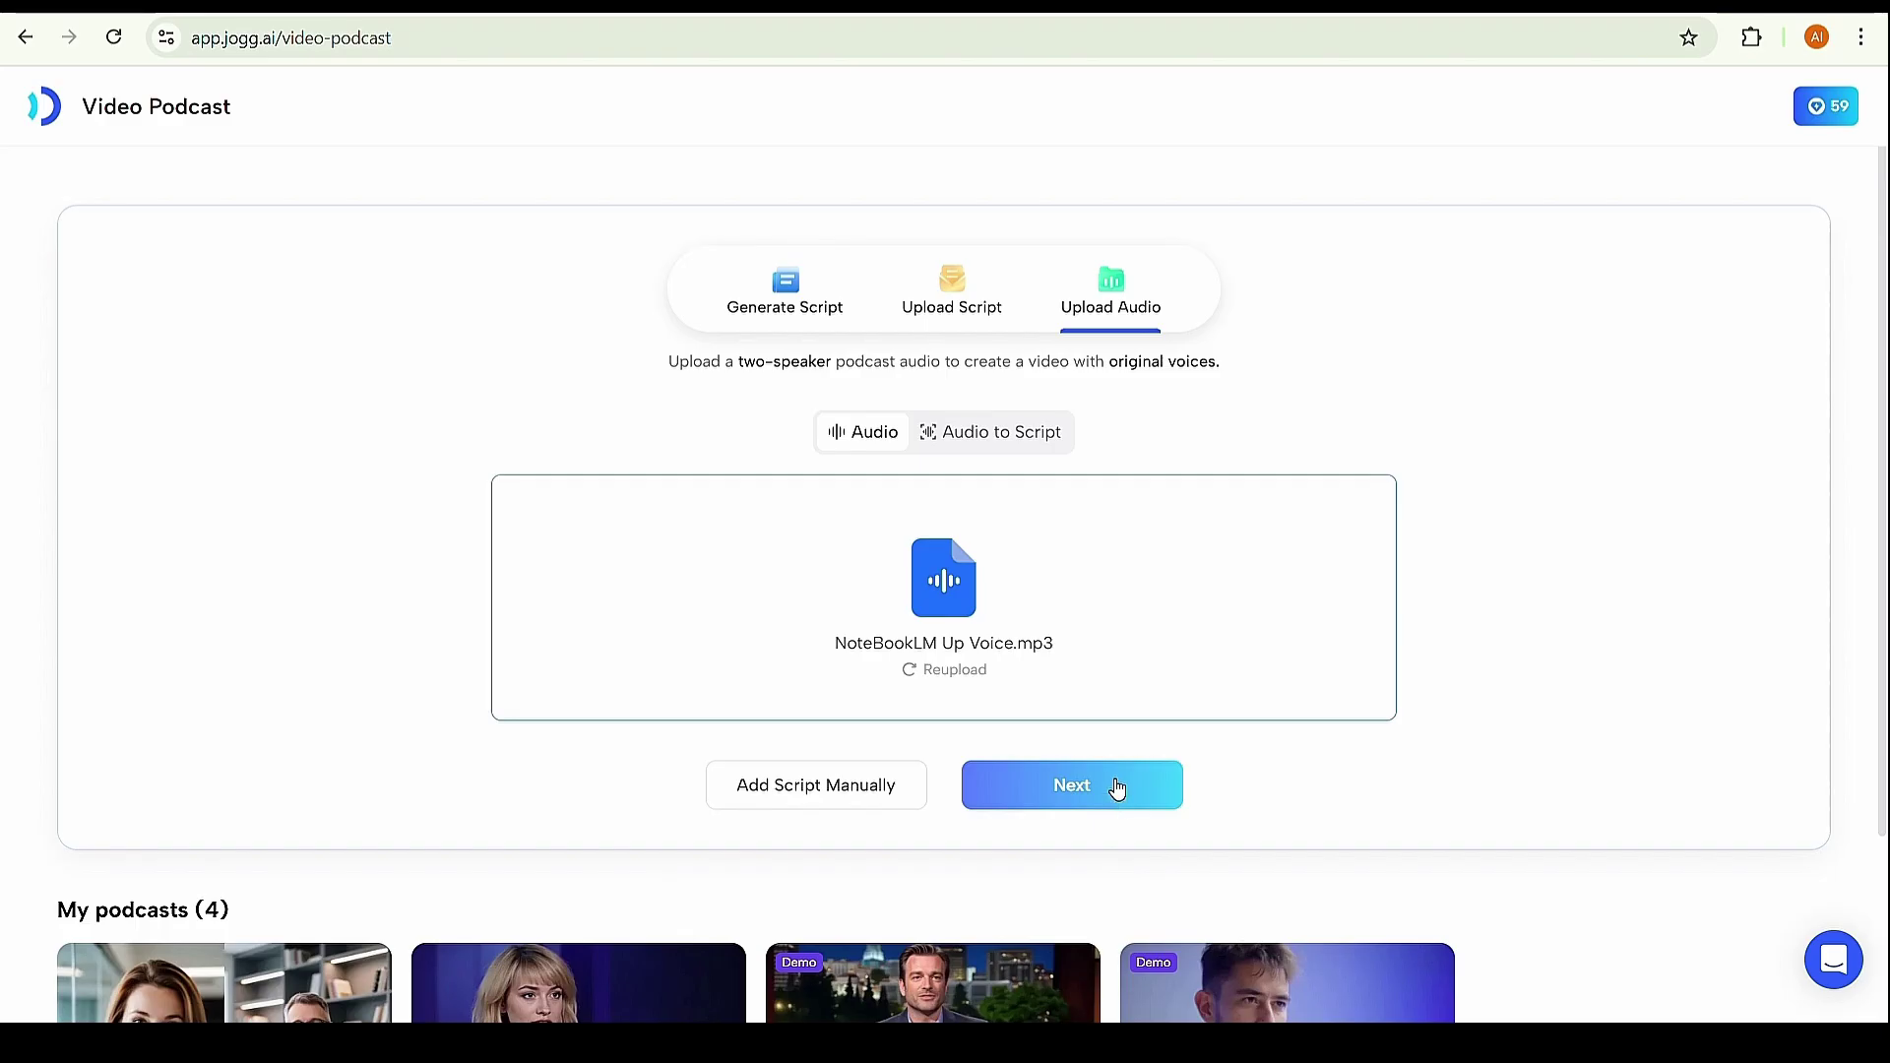
Generate the podcast script from NotebookLM Up Voice.mp3 and start a new podcast avatar pair
click(1116, 788)
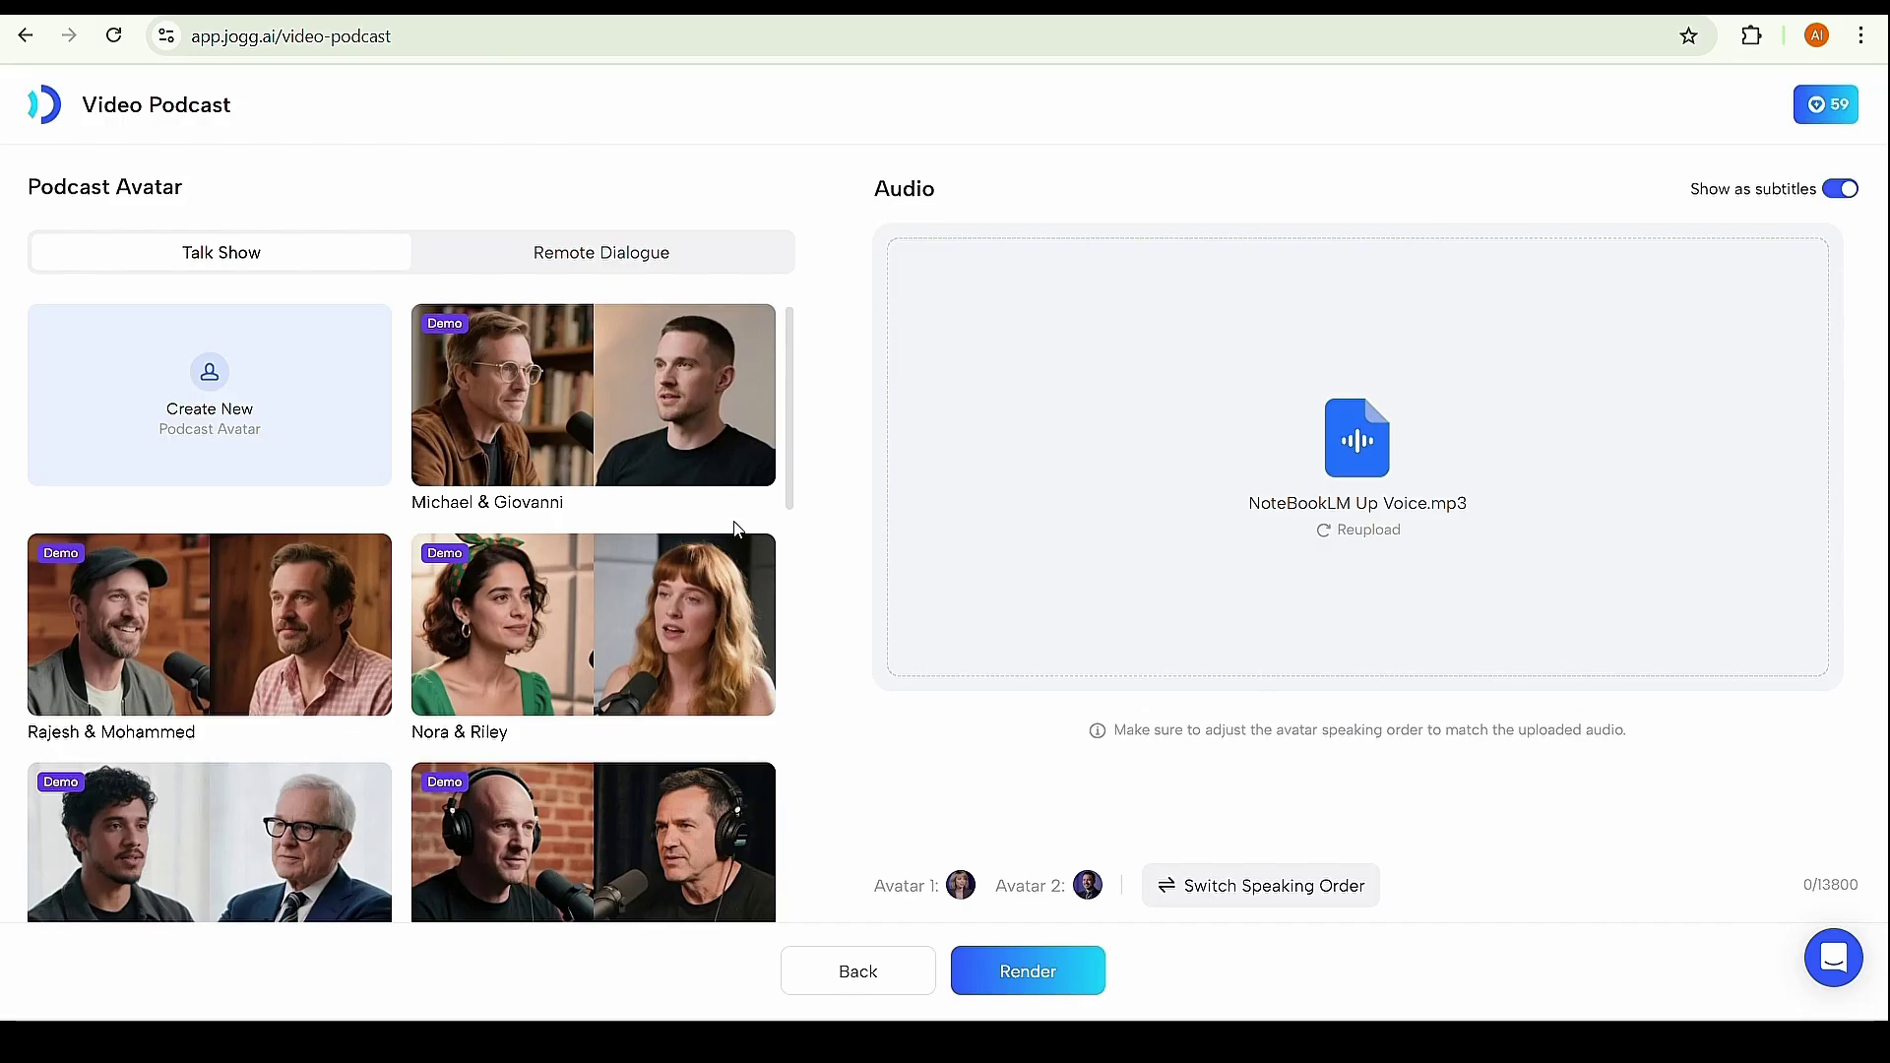
scroll(737, 529, down, 10)
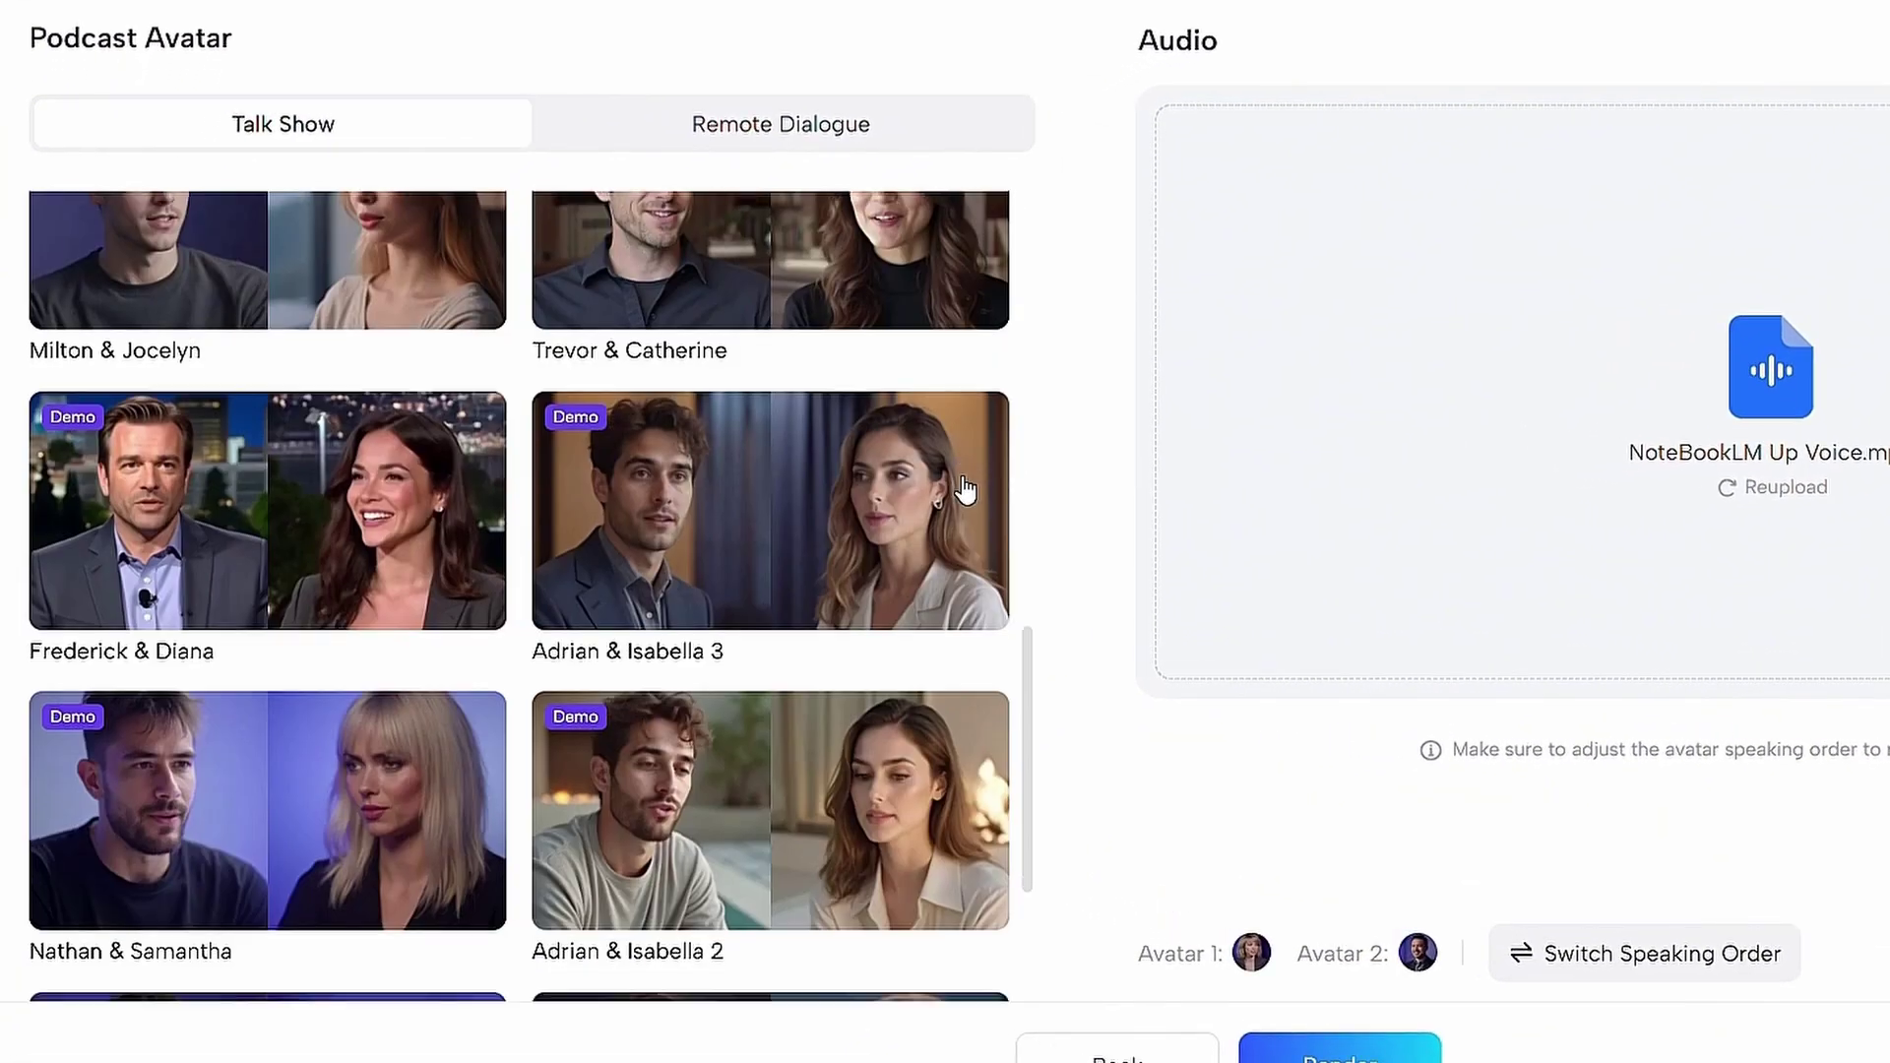
scroll(964, 489, down, 3)
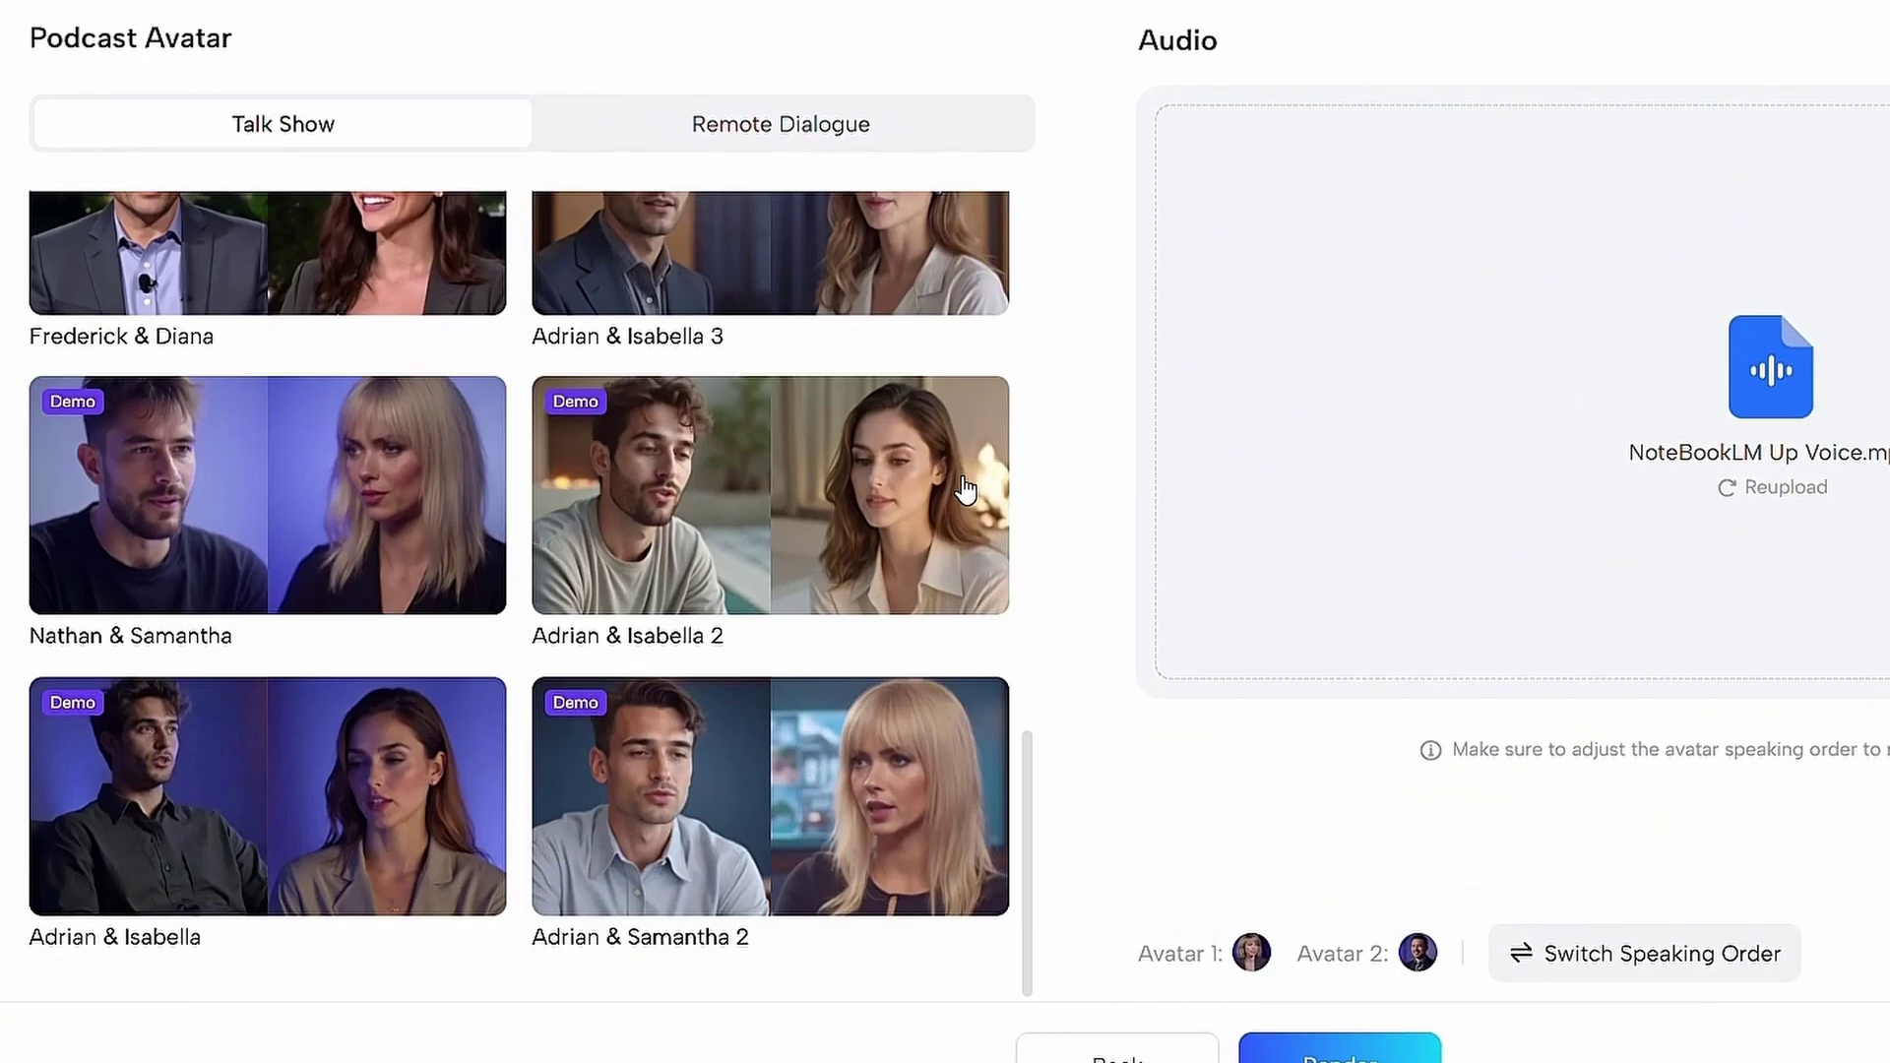
scroll(964, 490, up, 9)
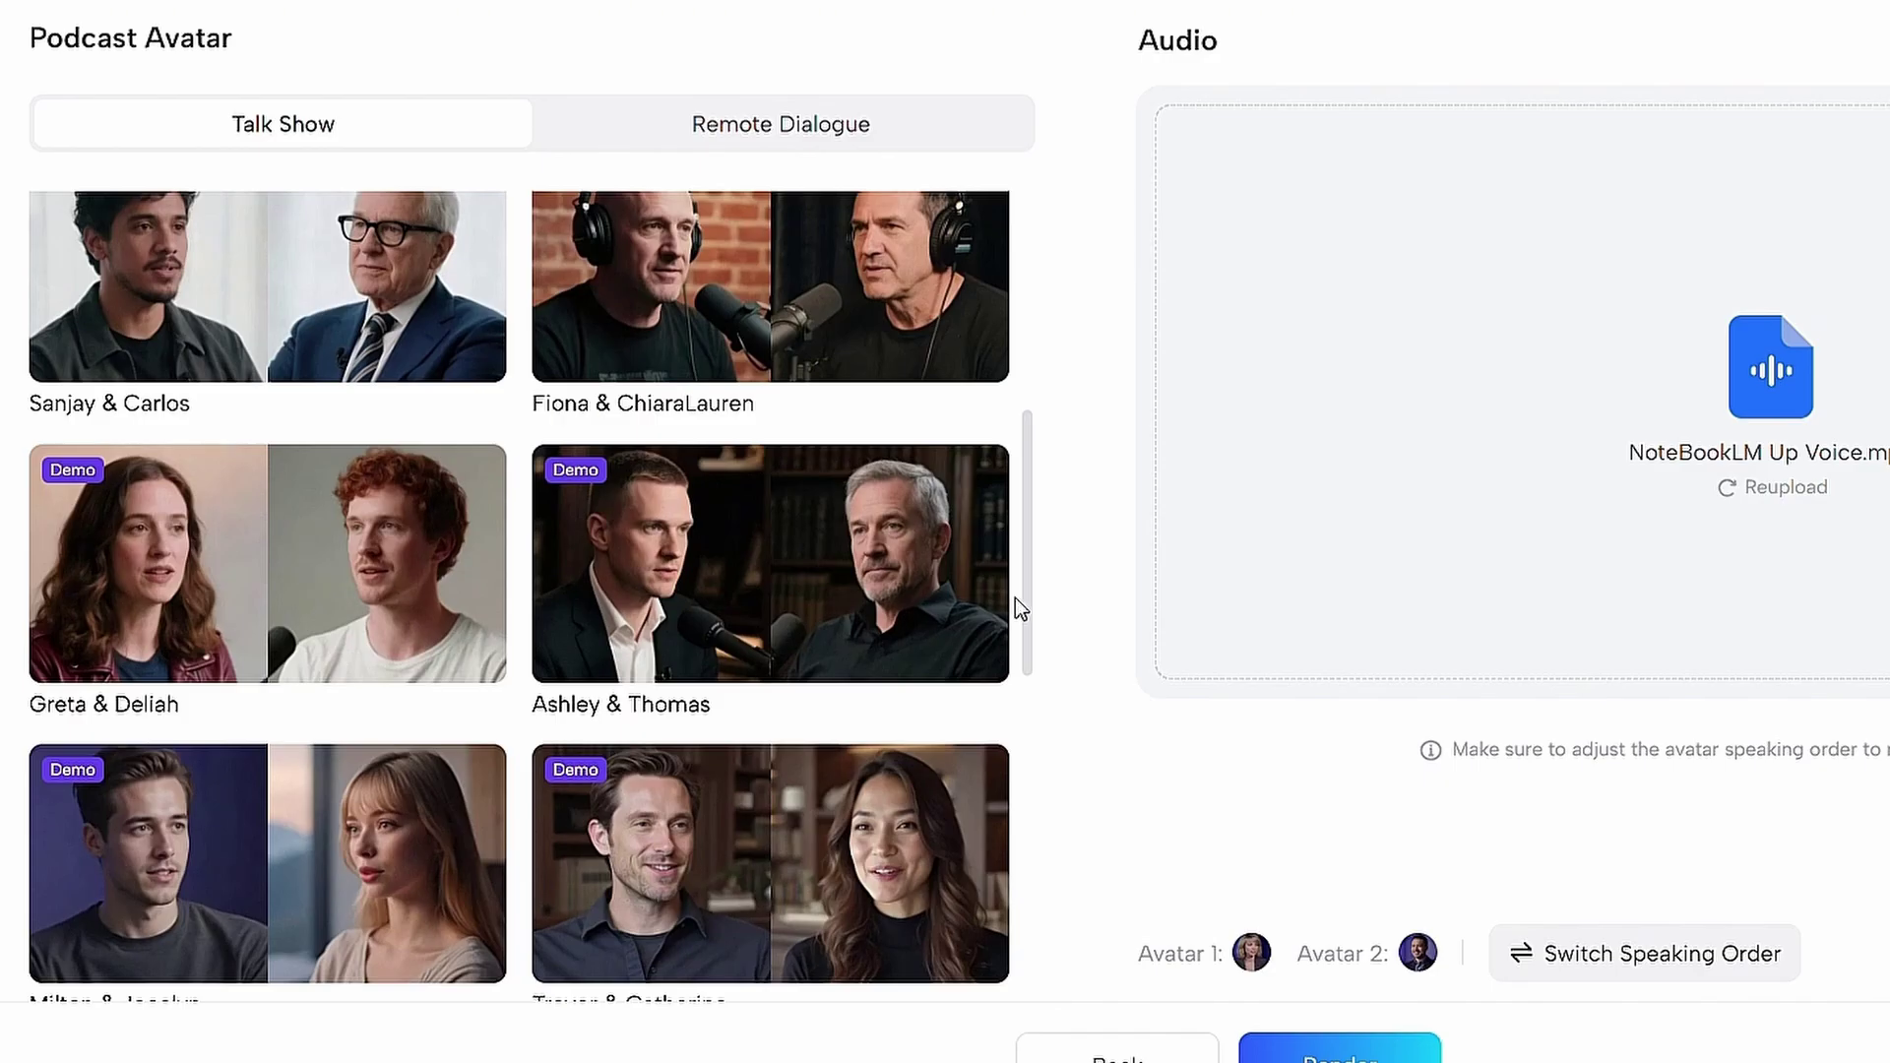
scroll(1014, 605, up, 5)
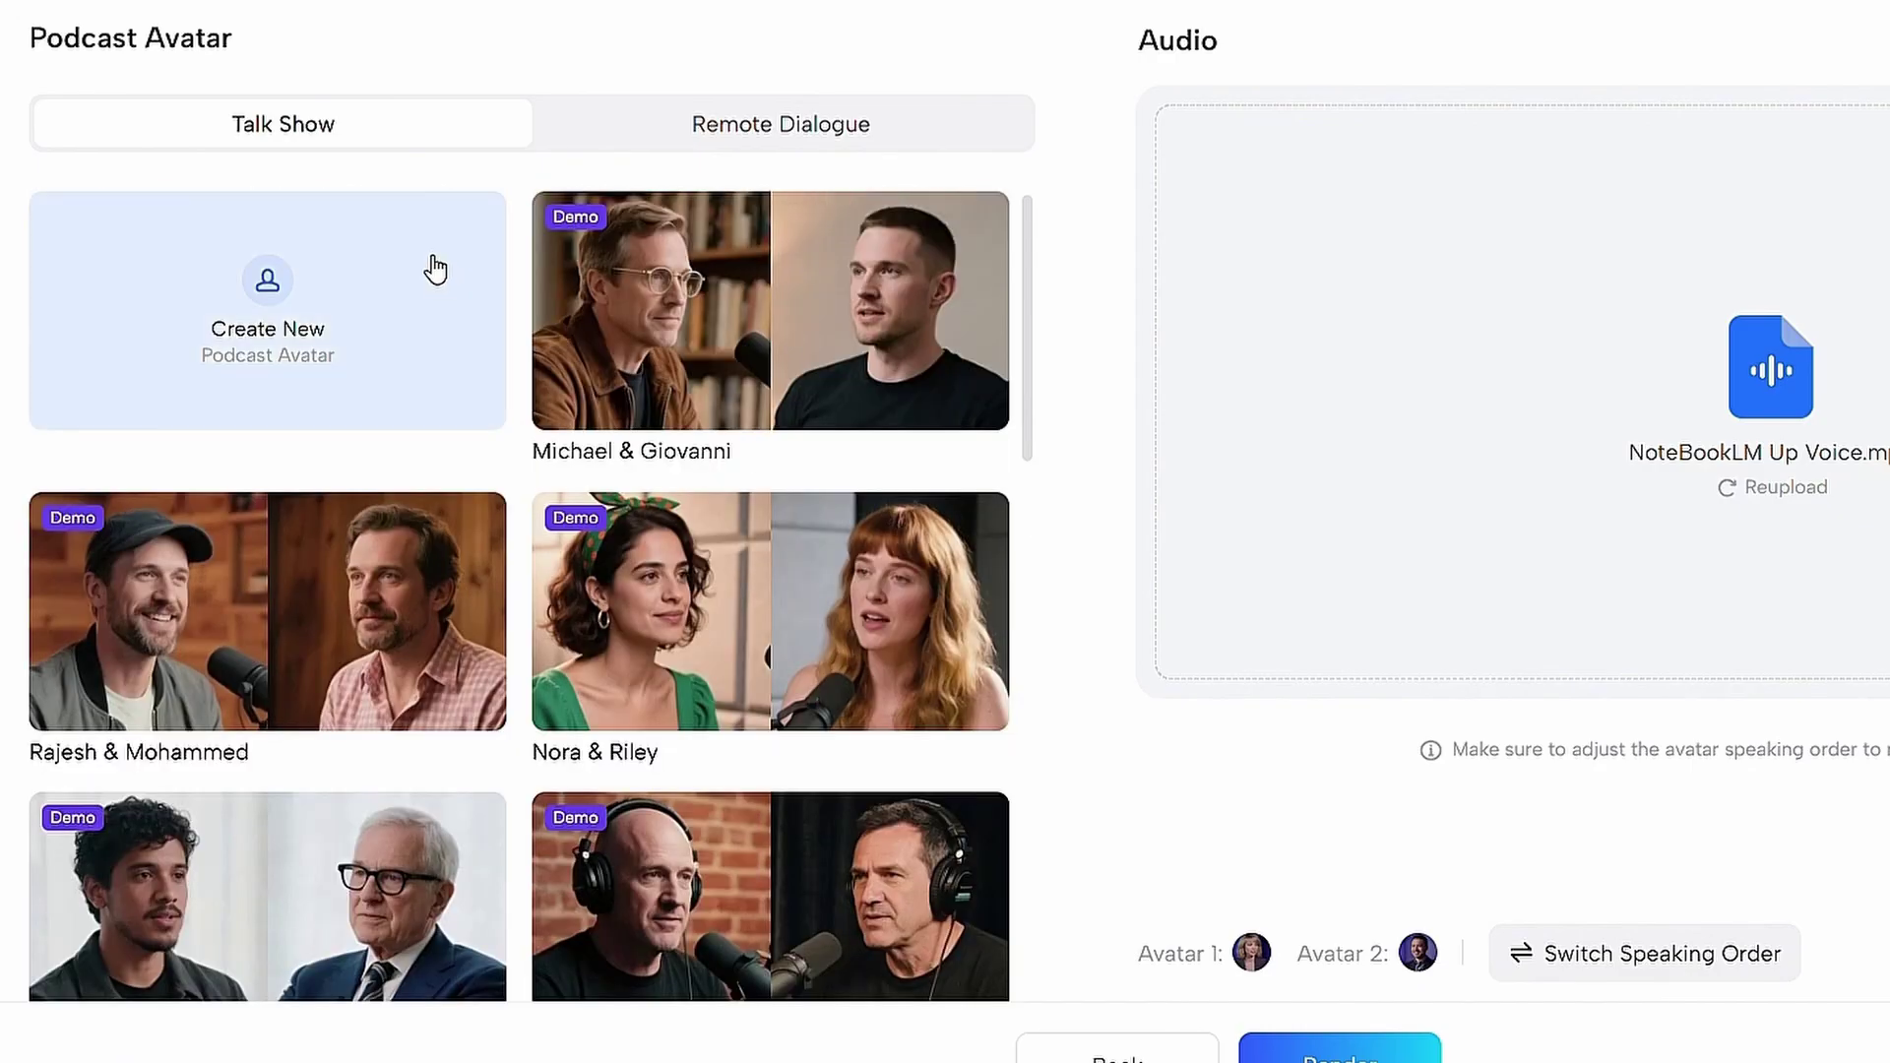
click(434, 268)
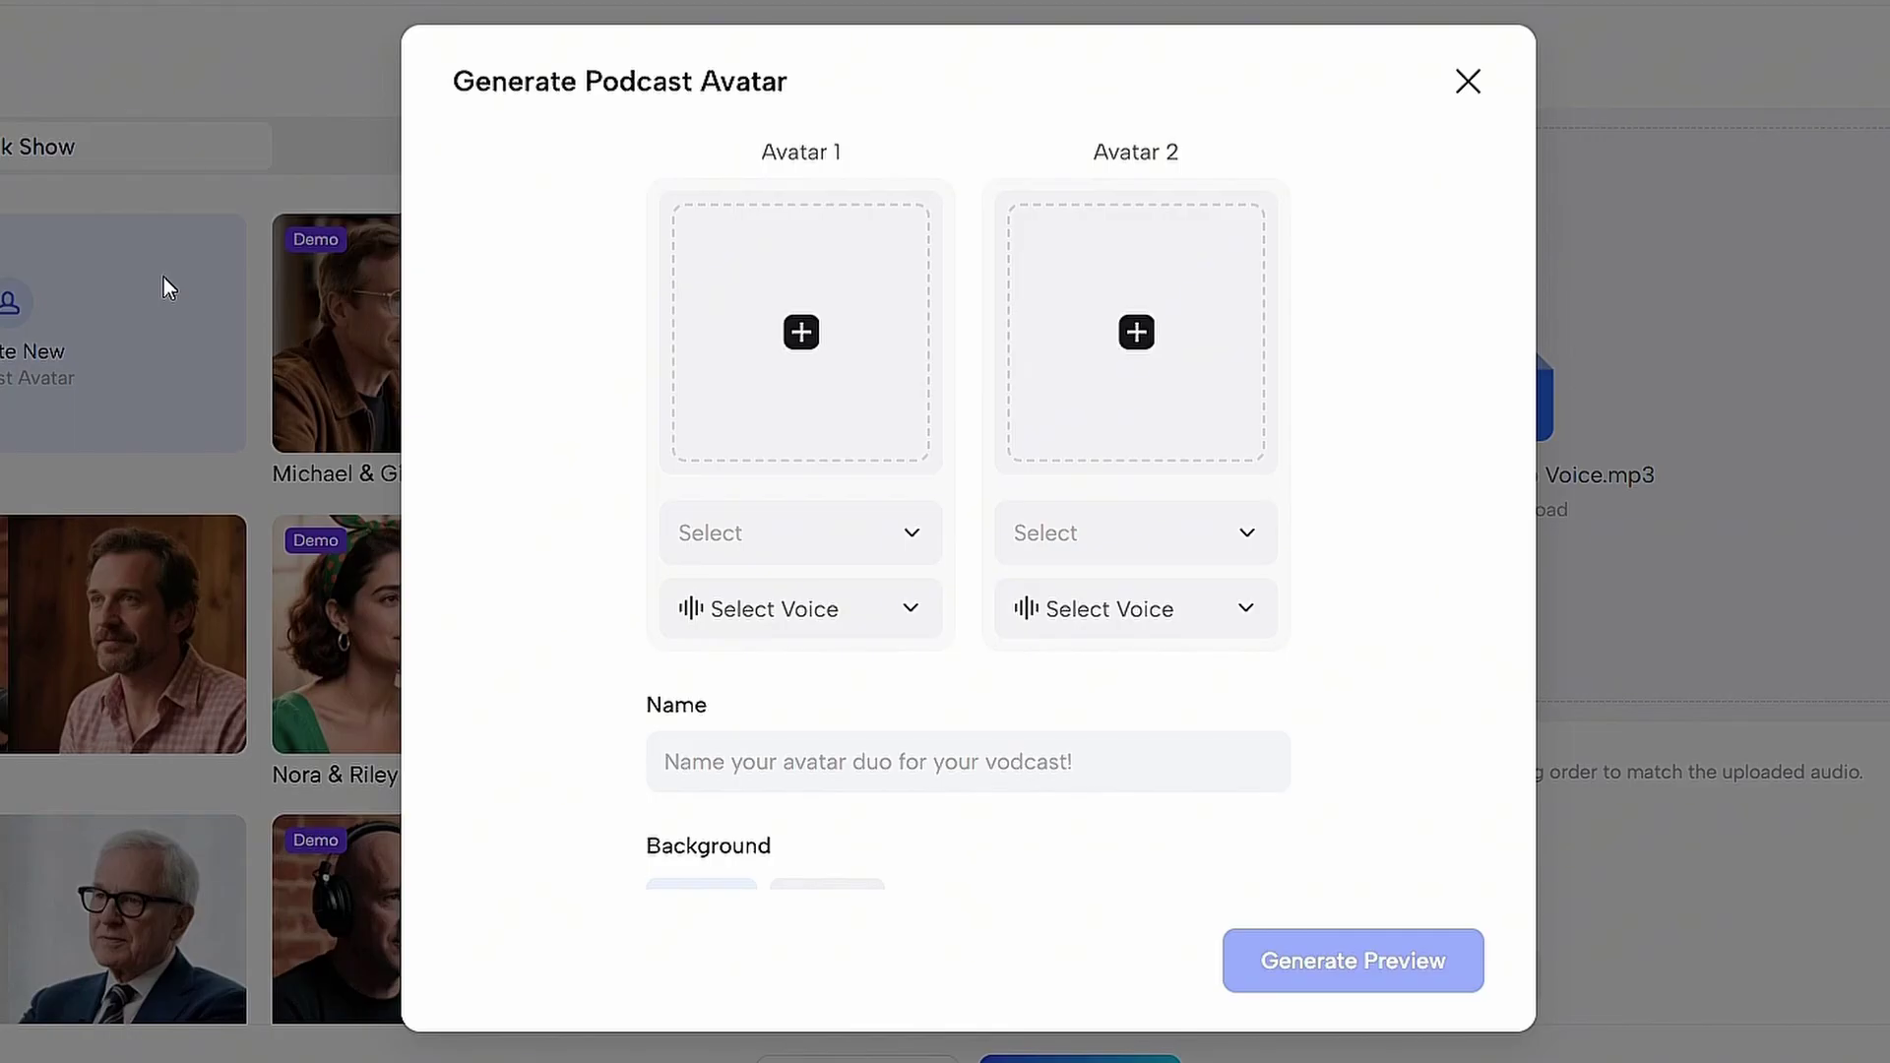
Use a sample woman photo for Avatar 1 and a sample man for Avatar 2
click(766, 419)
click(866, 492)
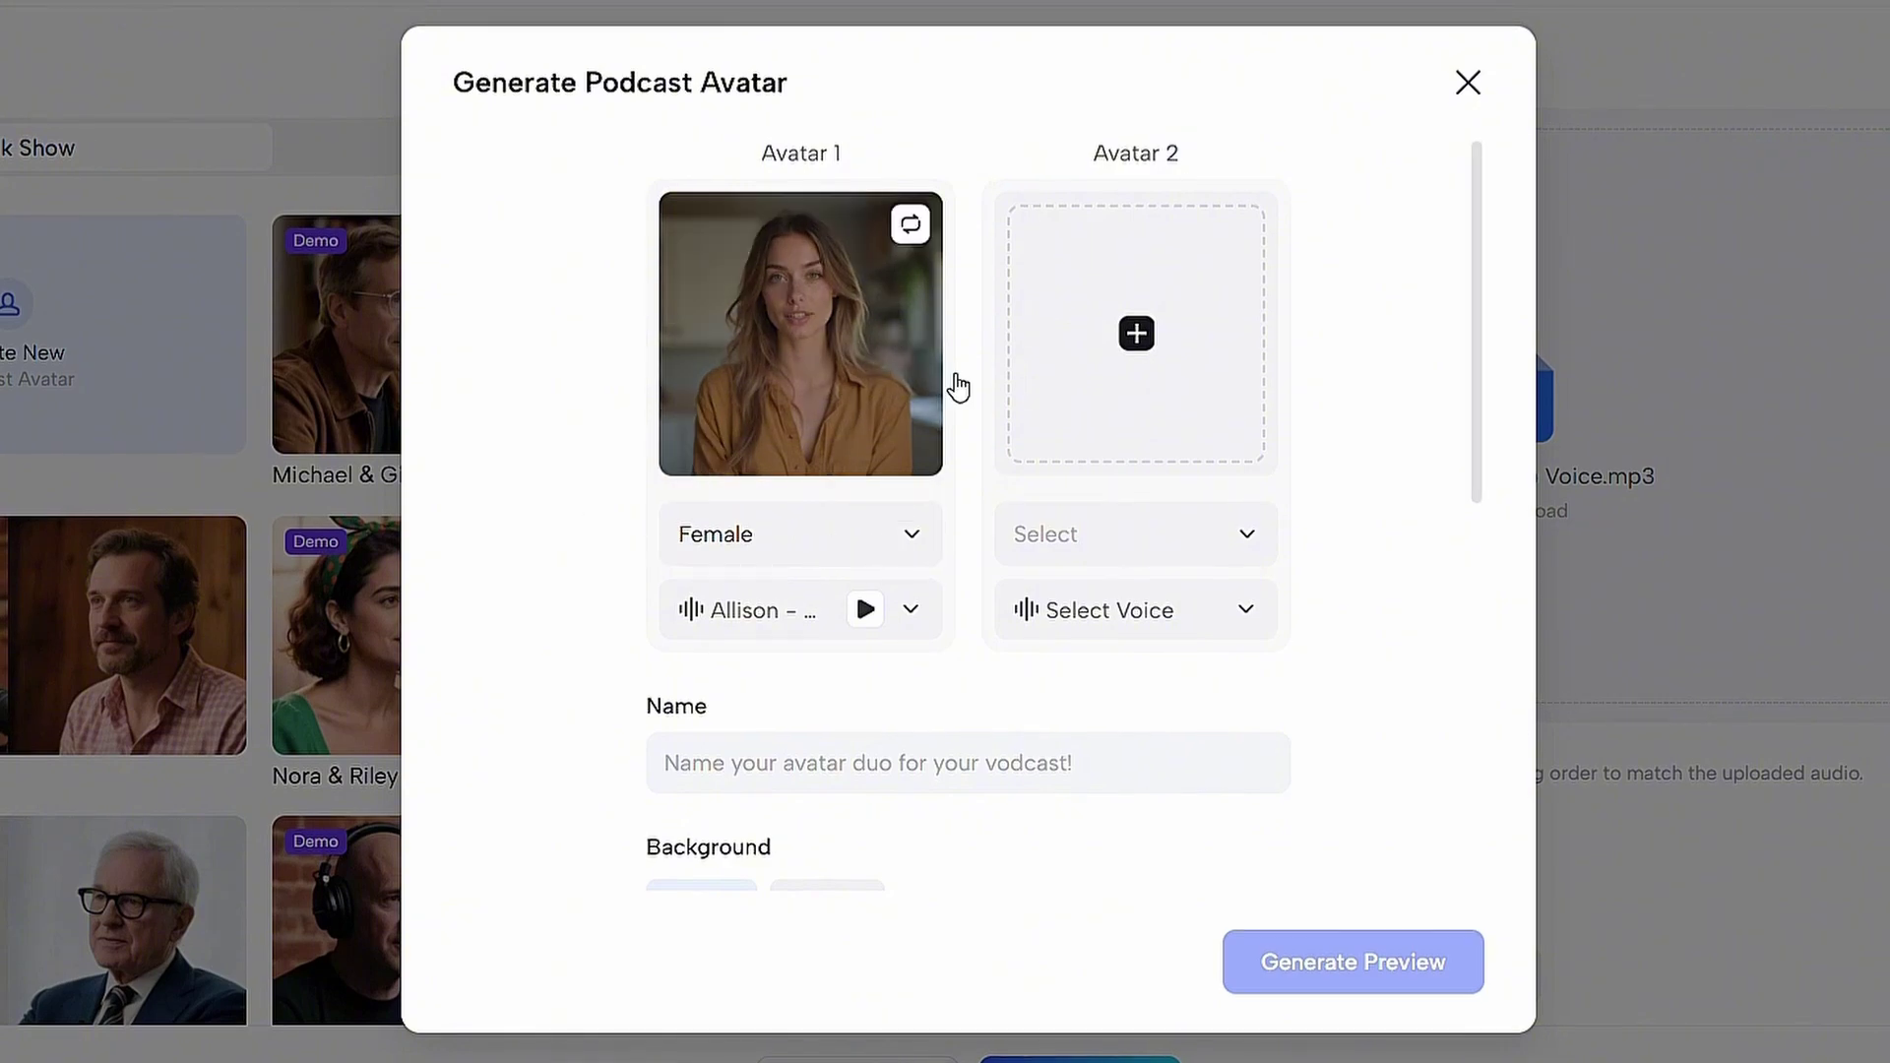
click(1133, 313)
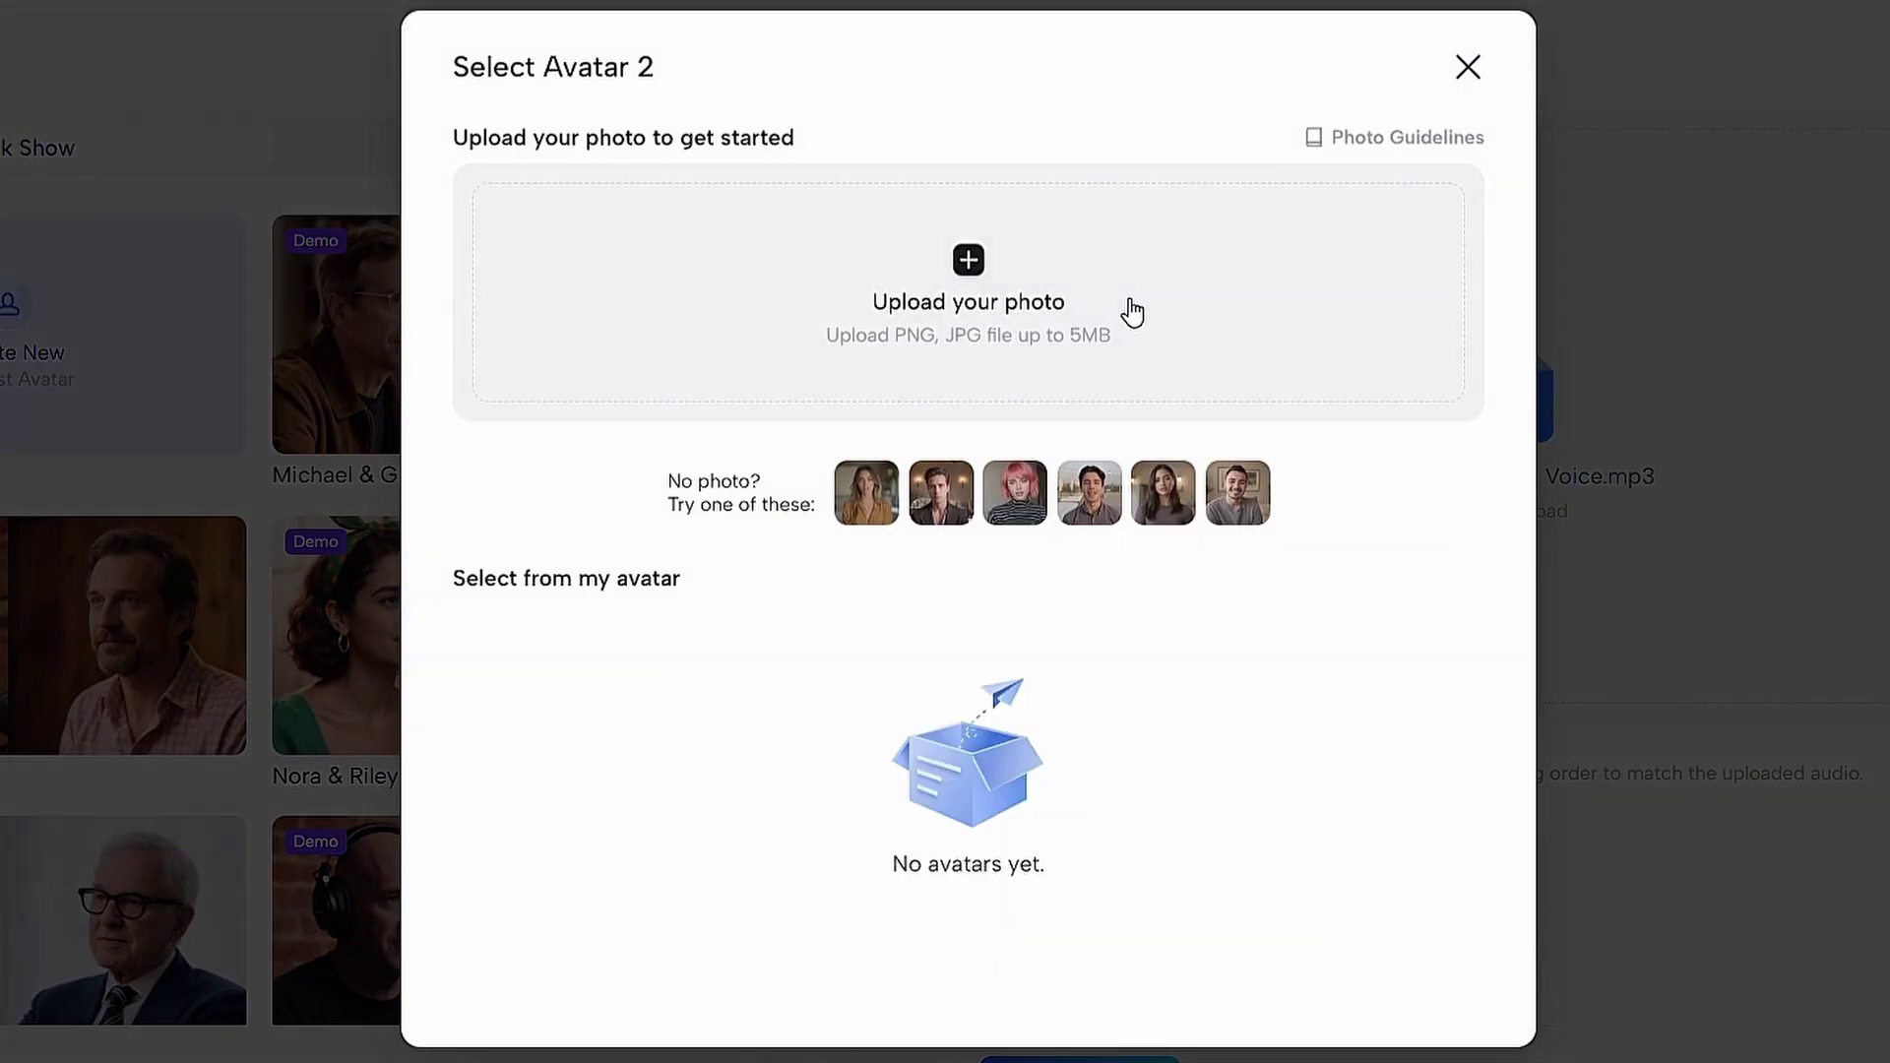
click(931, 492)
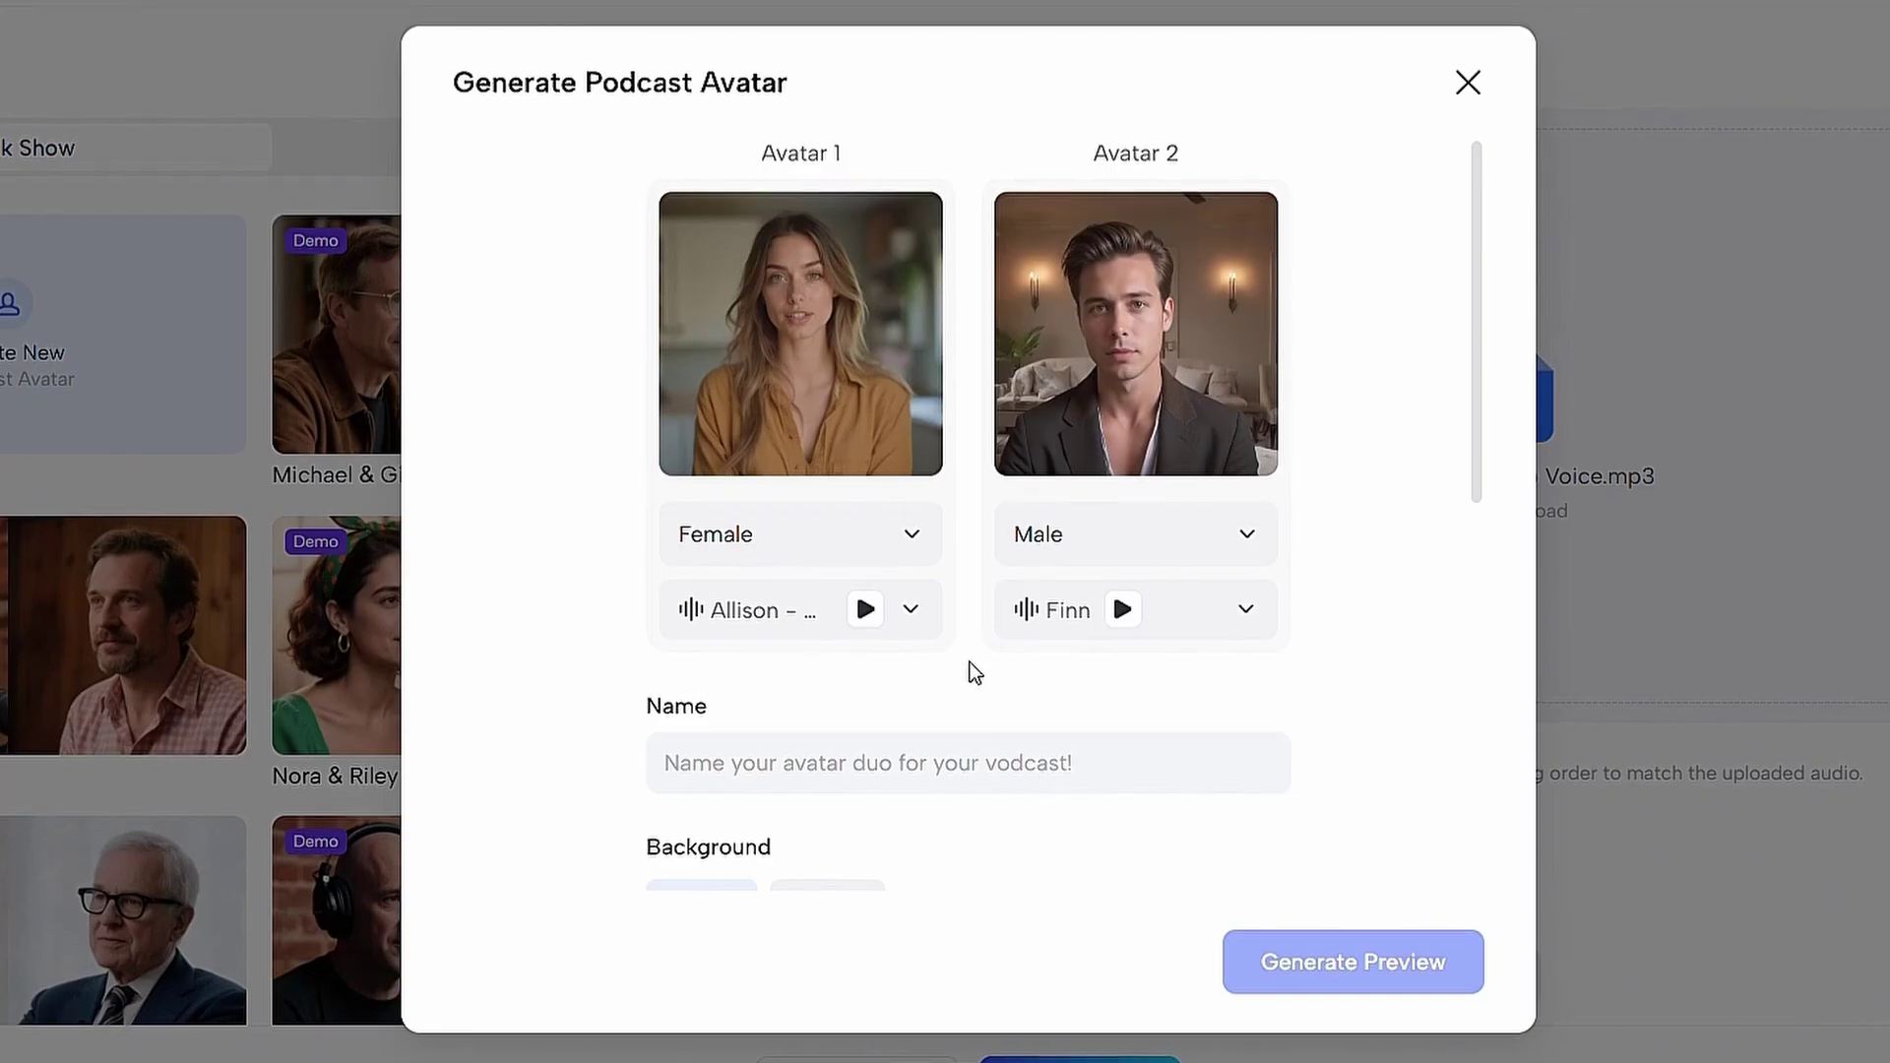
Name the duo 'AI Dominating Humans' and generate preview scenes
click(768, 771)
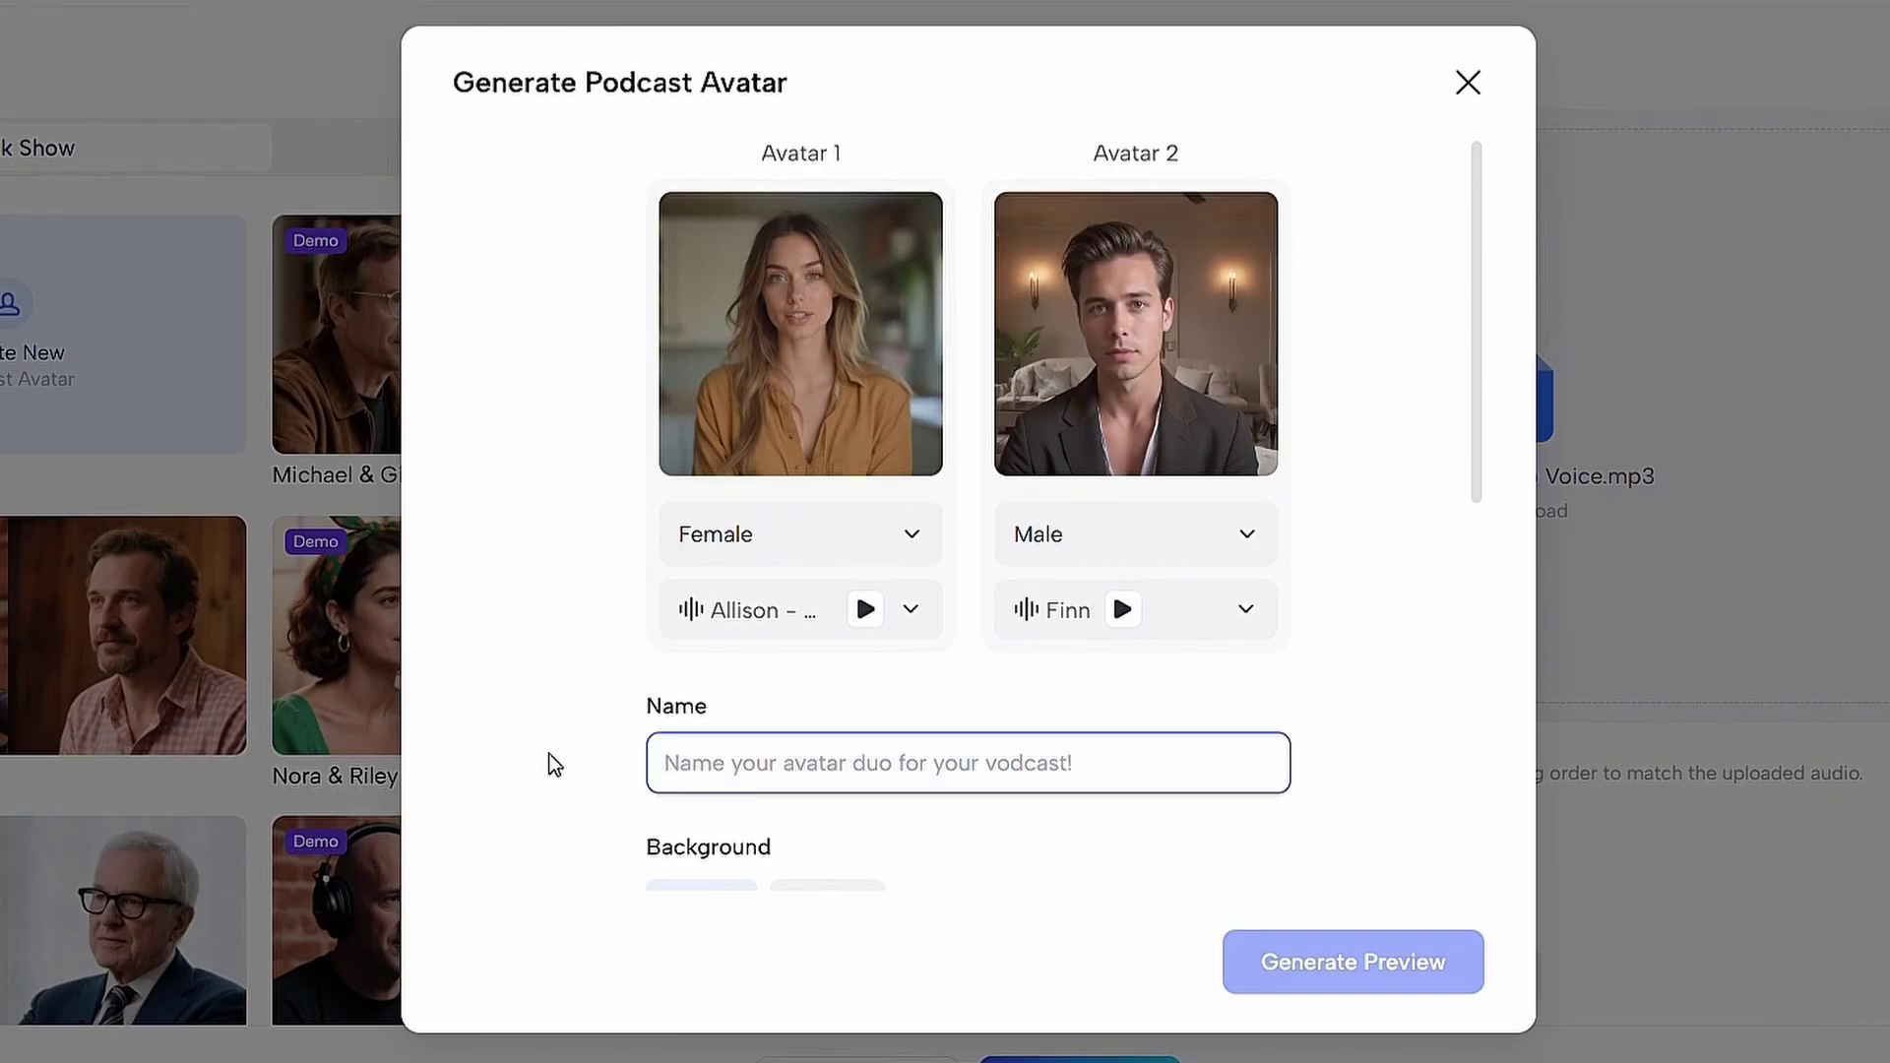
text(AI Dominating)
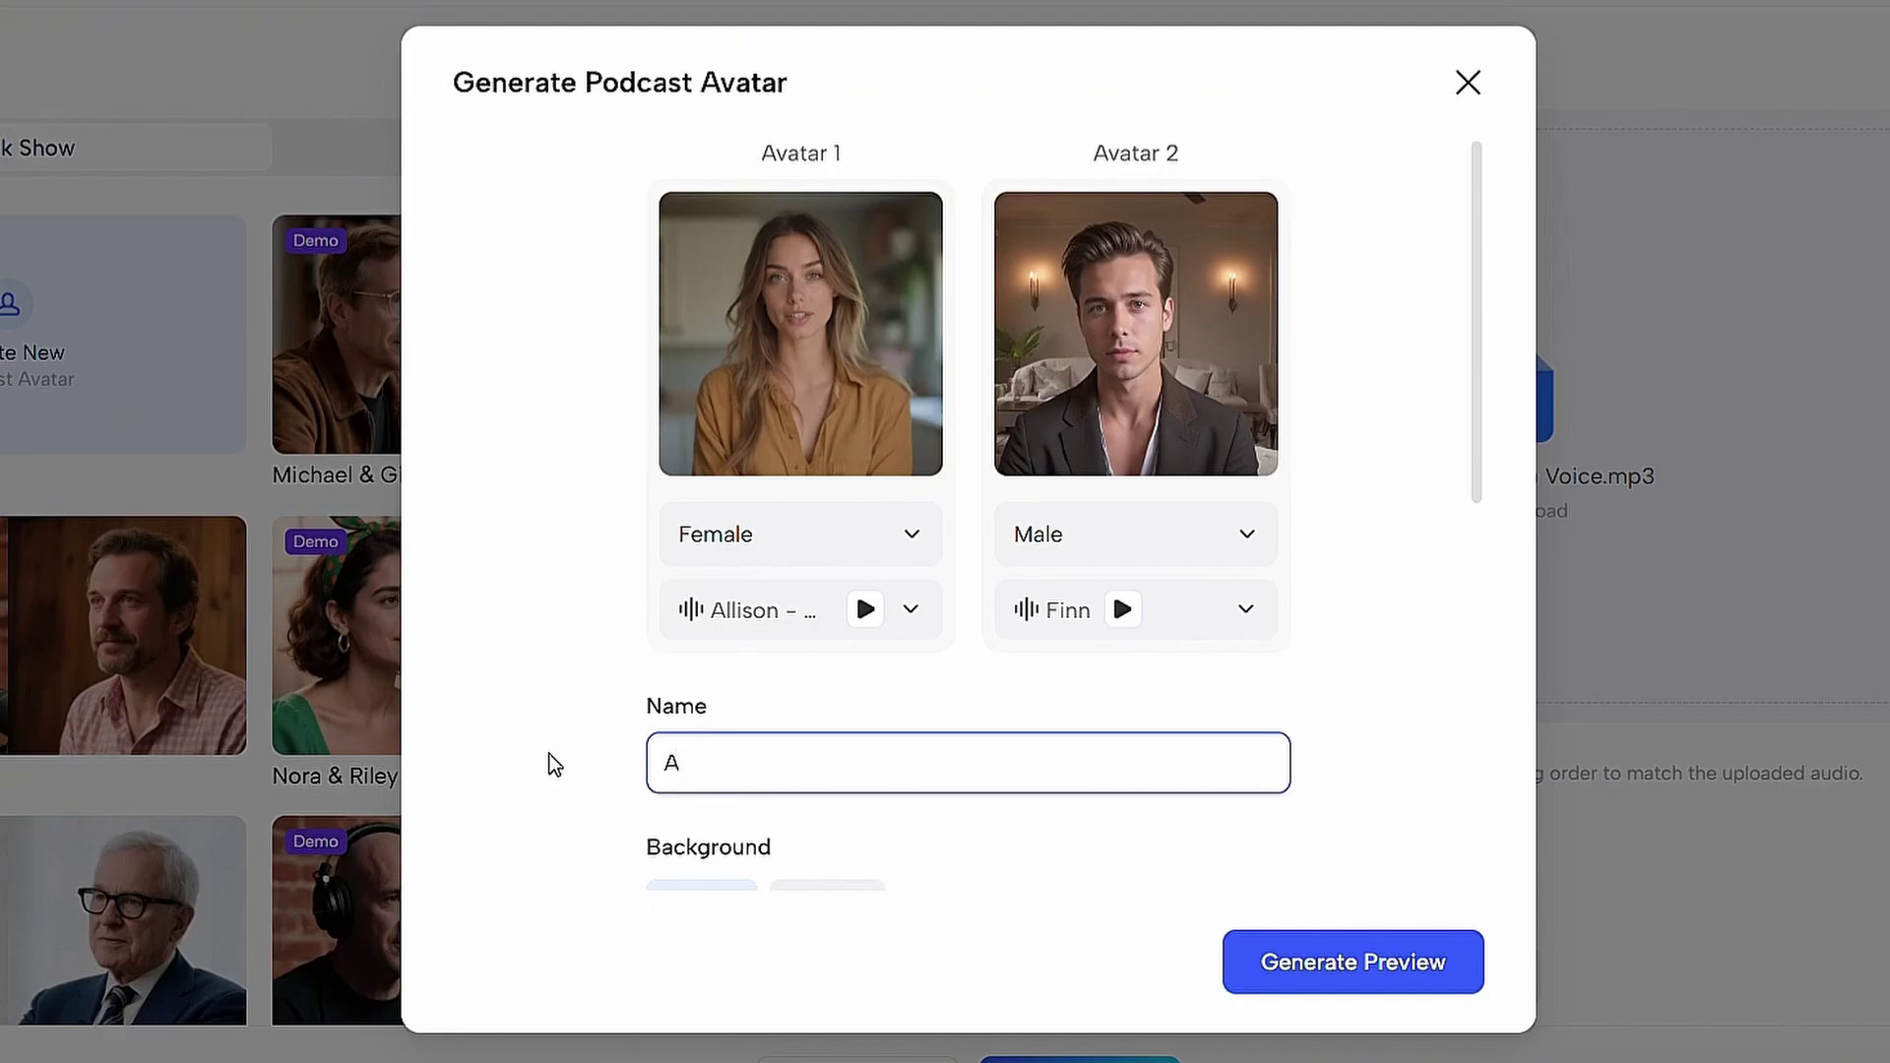
text( Humans)
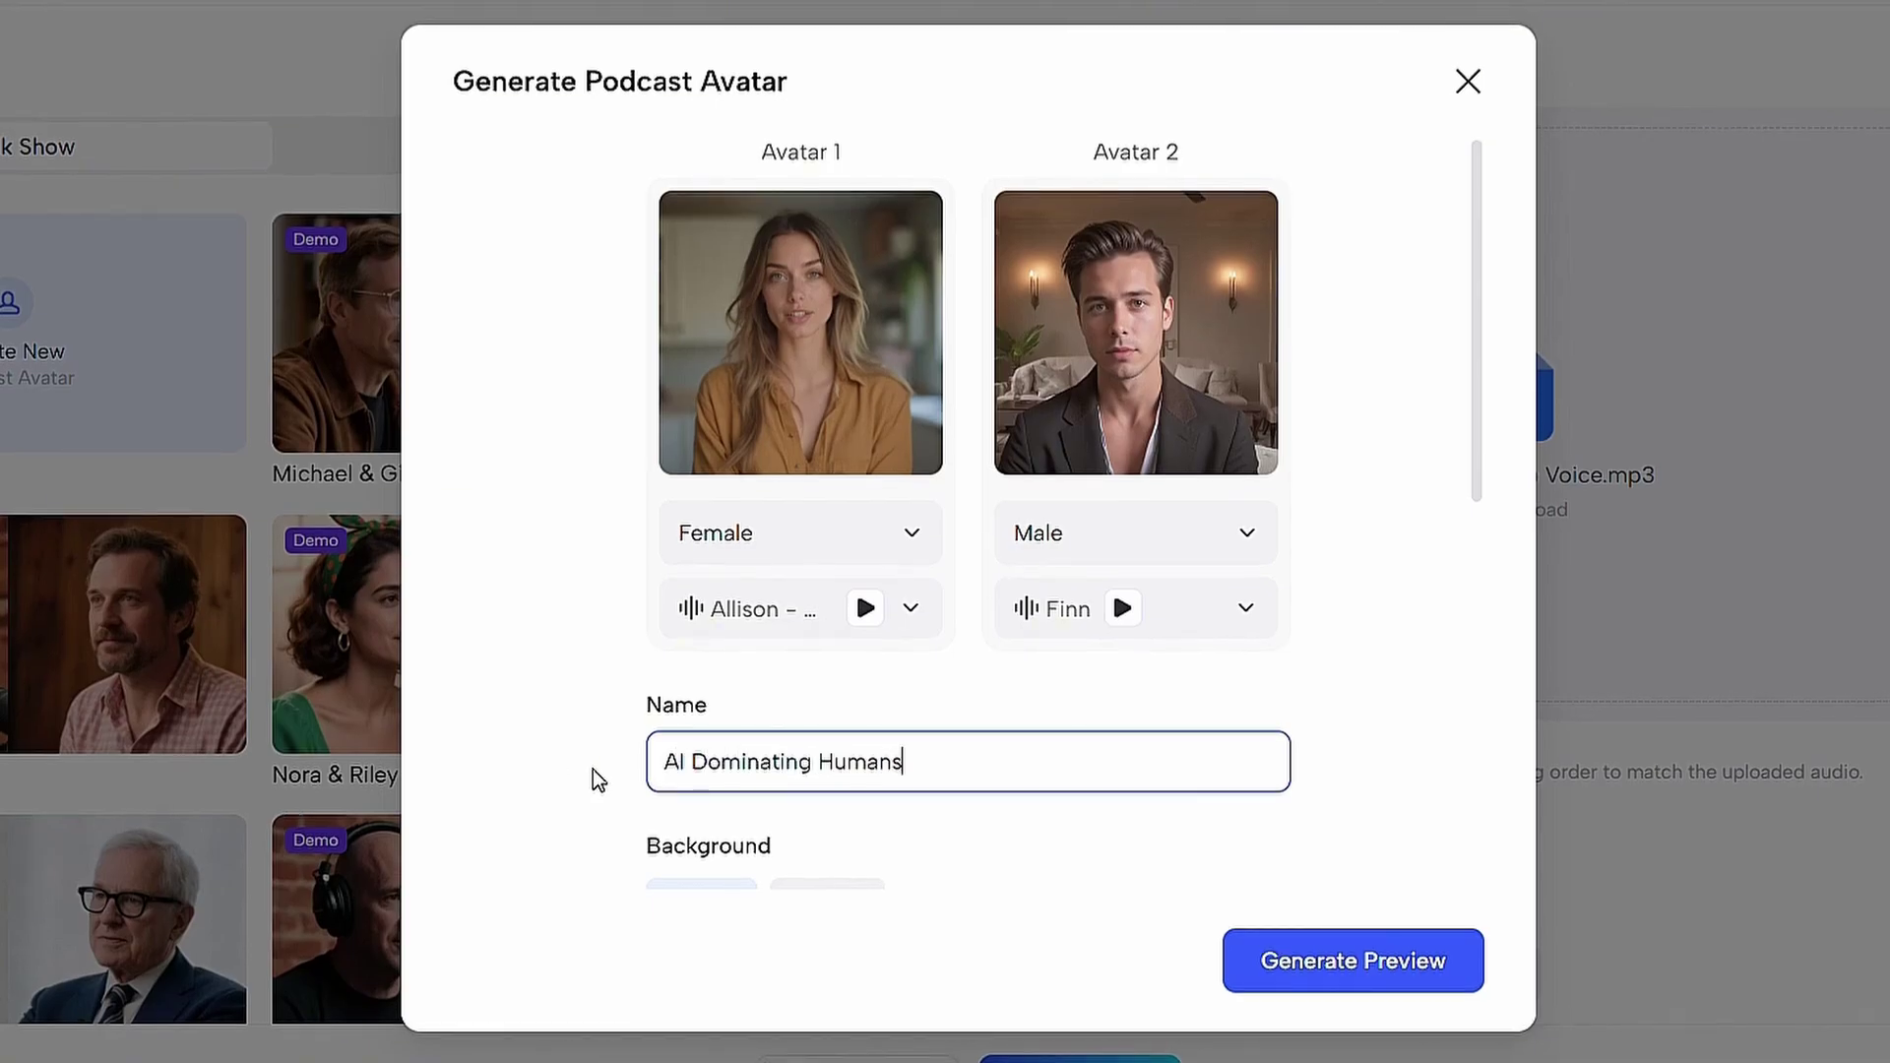
click(1274, 974)
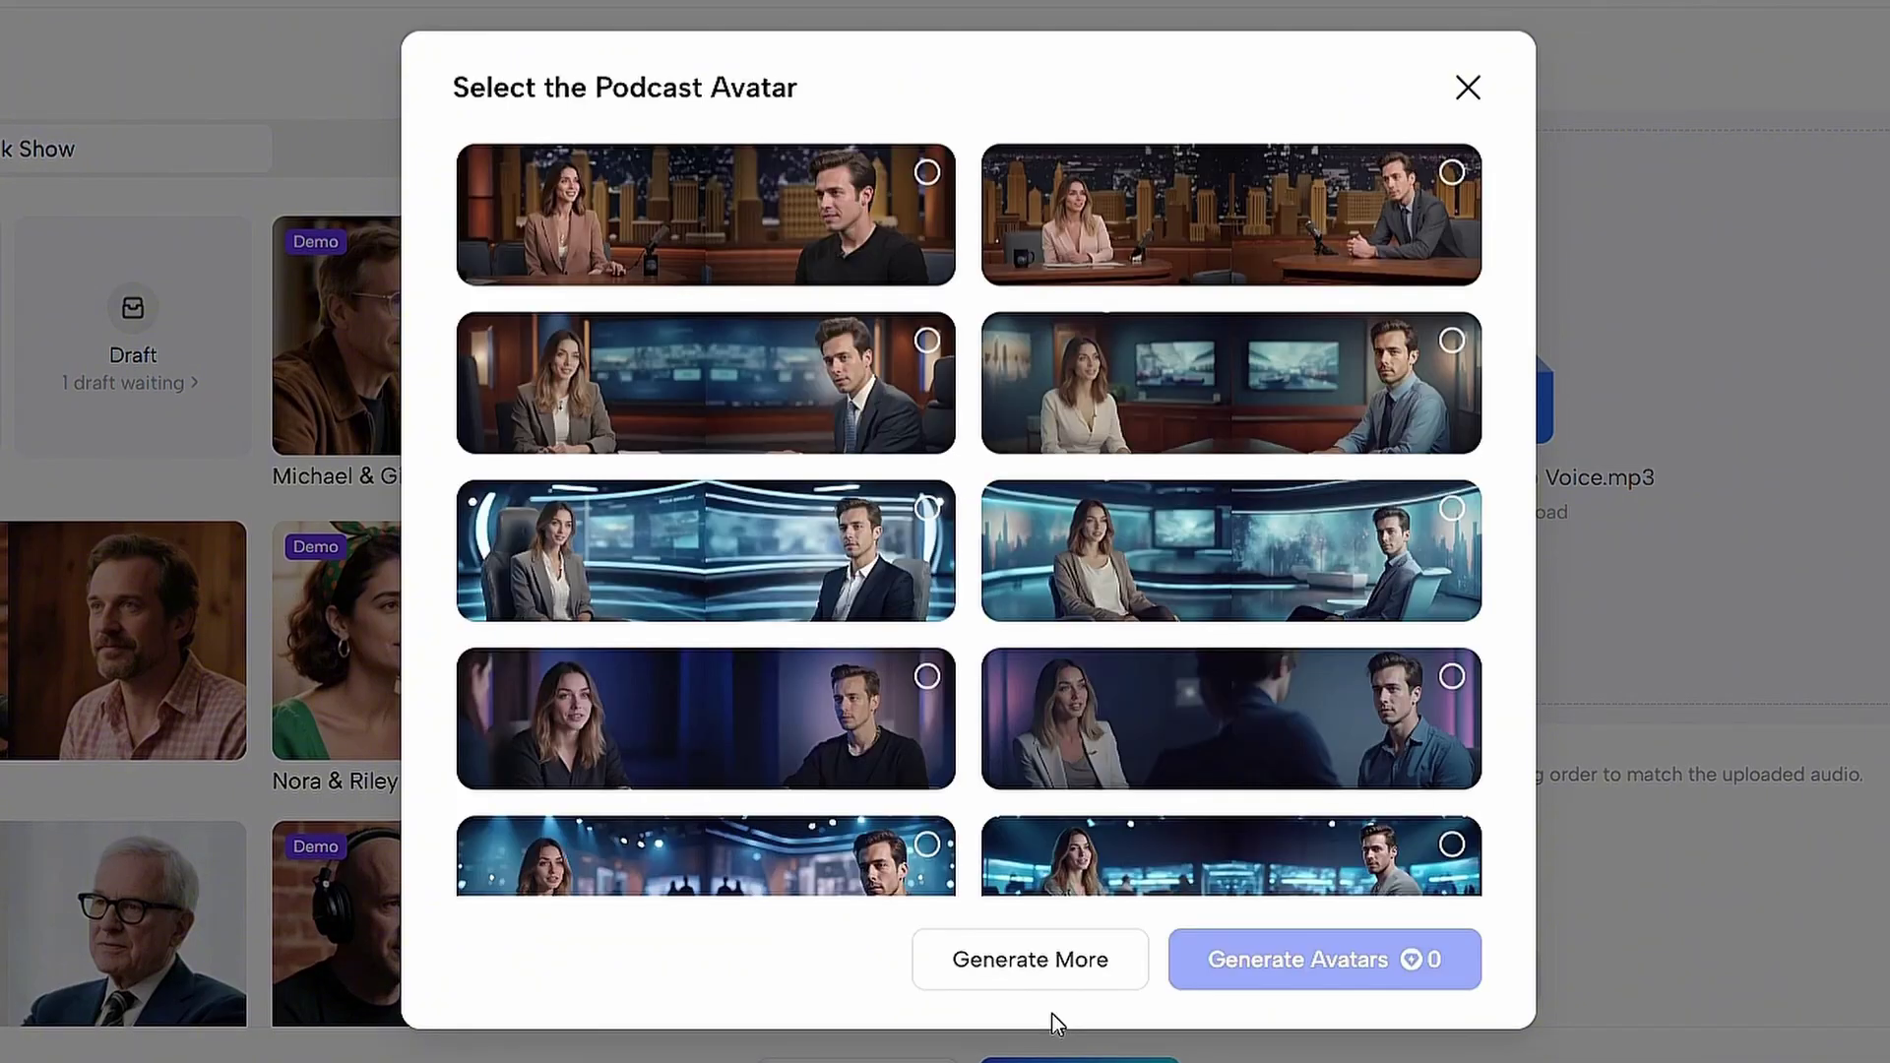
Select the third-row futuristic studio scene and generate the avatar pair from it
scroll(953, 376, down, 1)
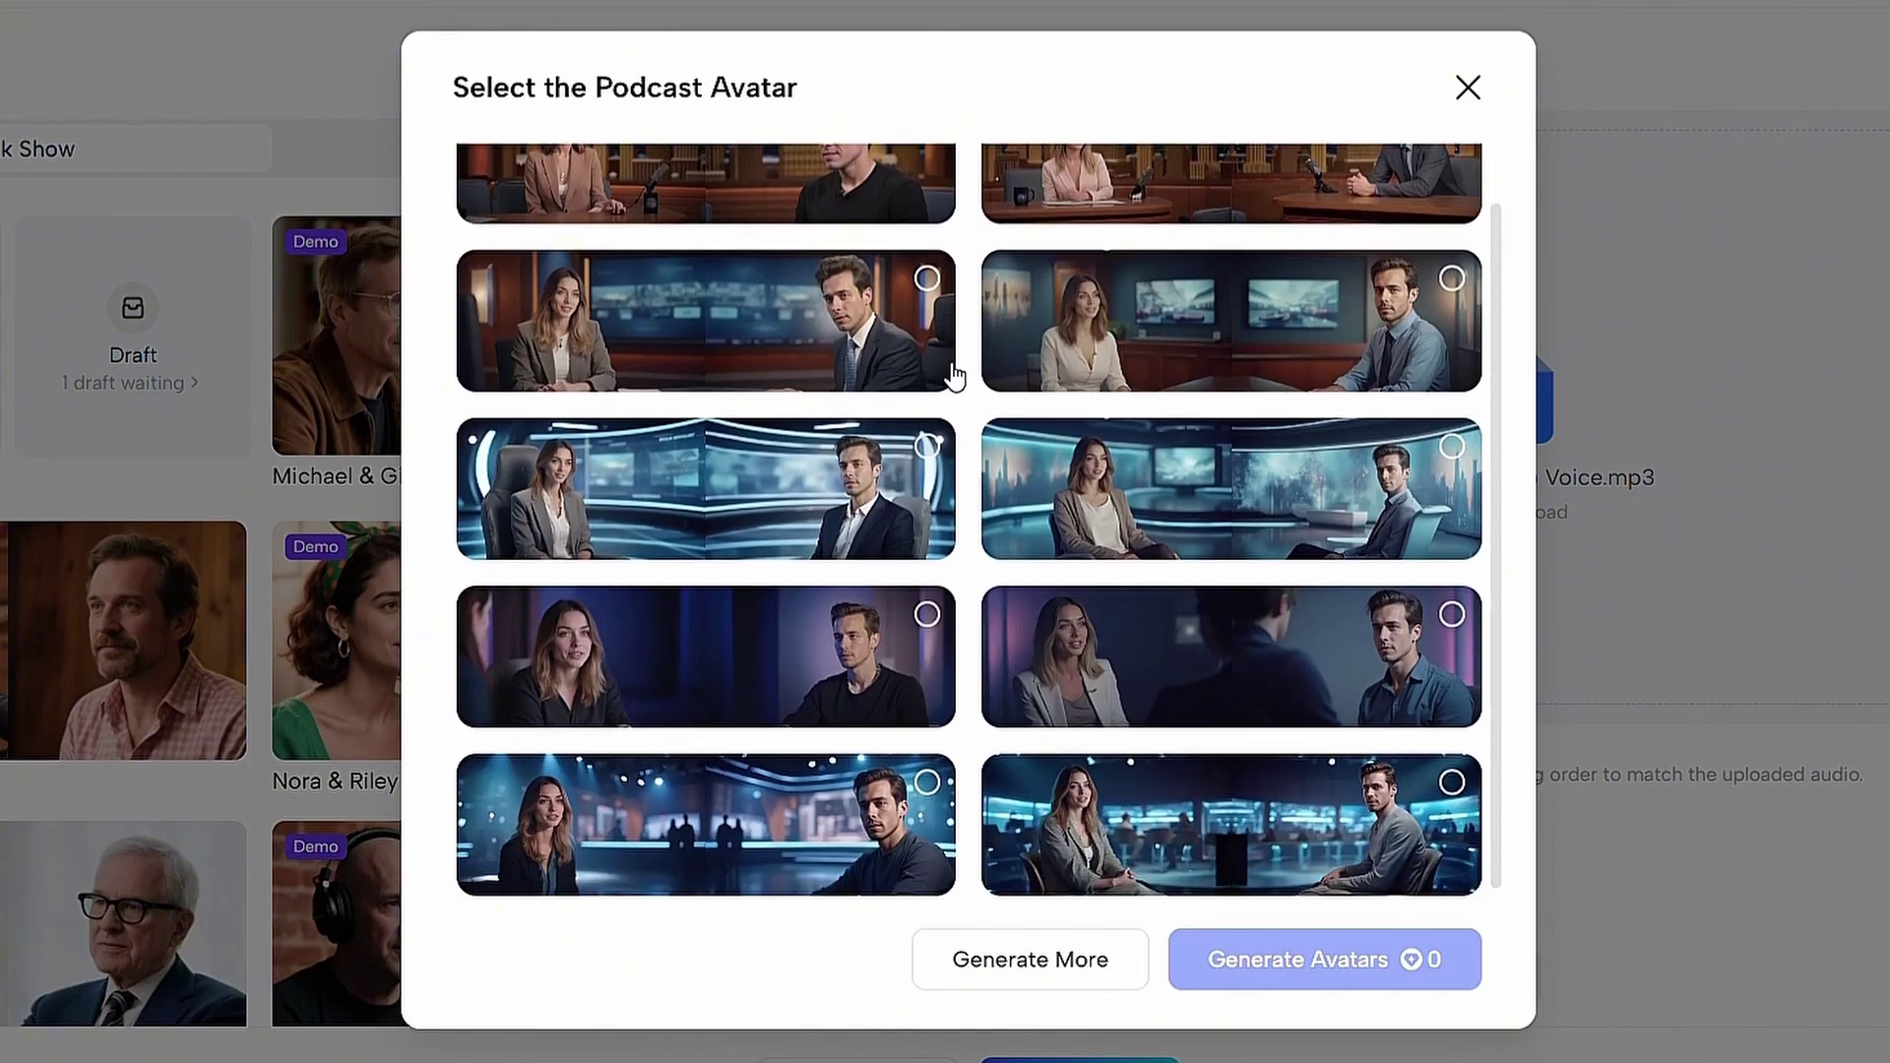
scroll(973, 551, up, 1)
click(930, 509)
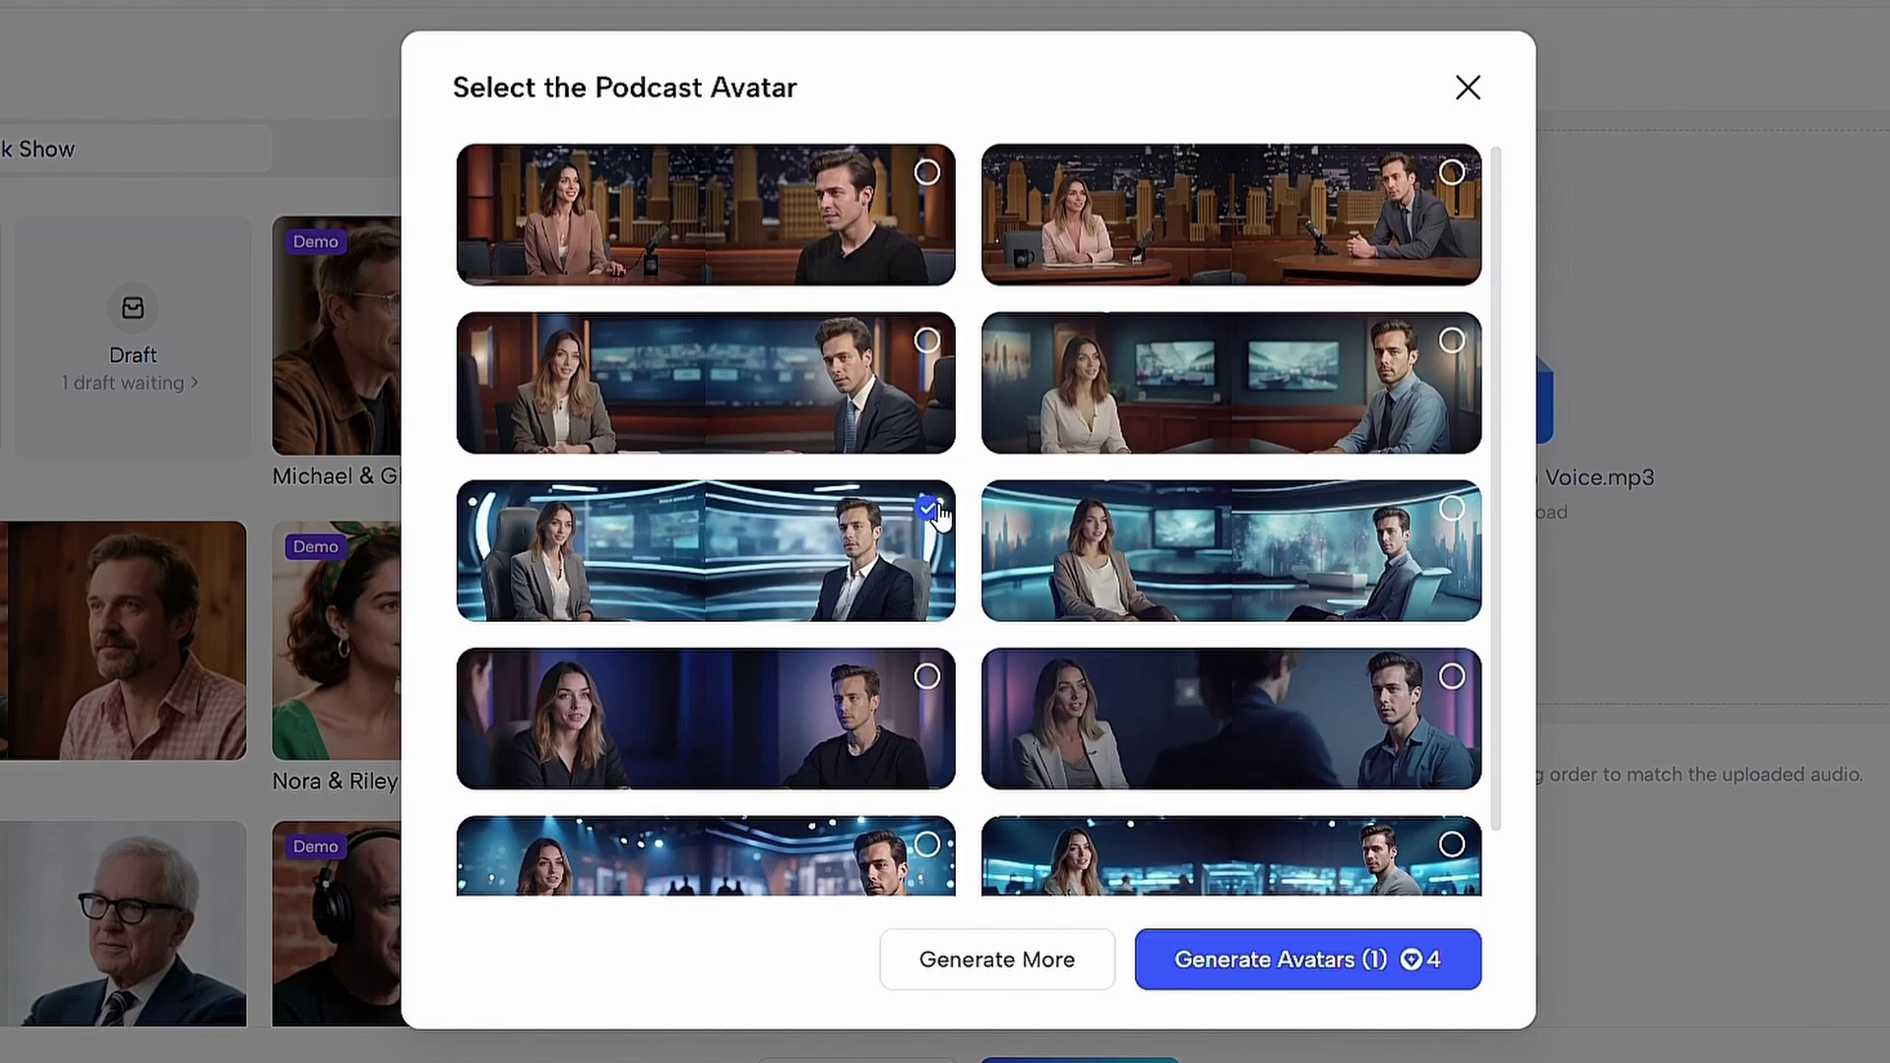
click(1363, 970)
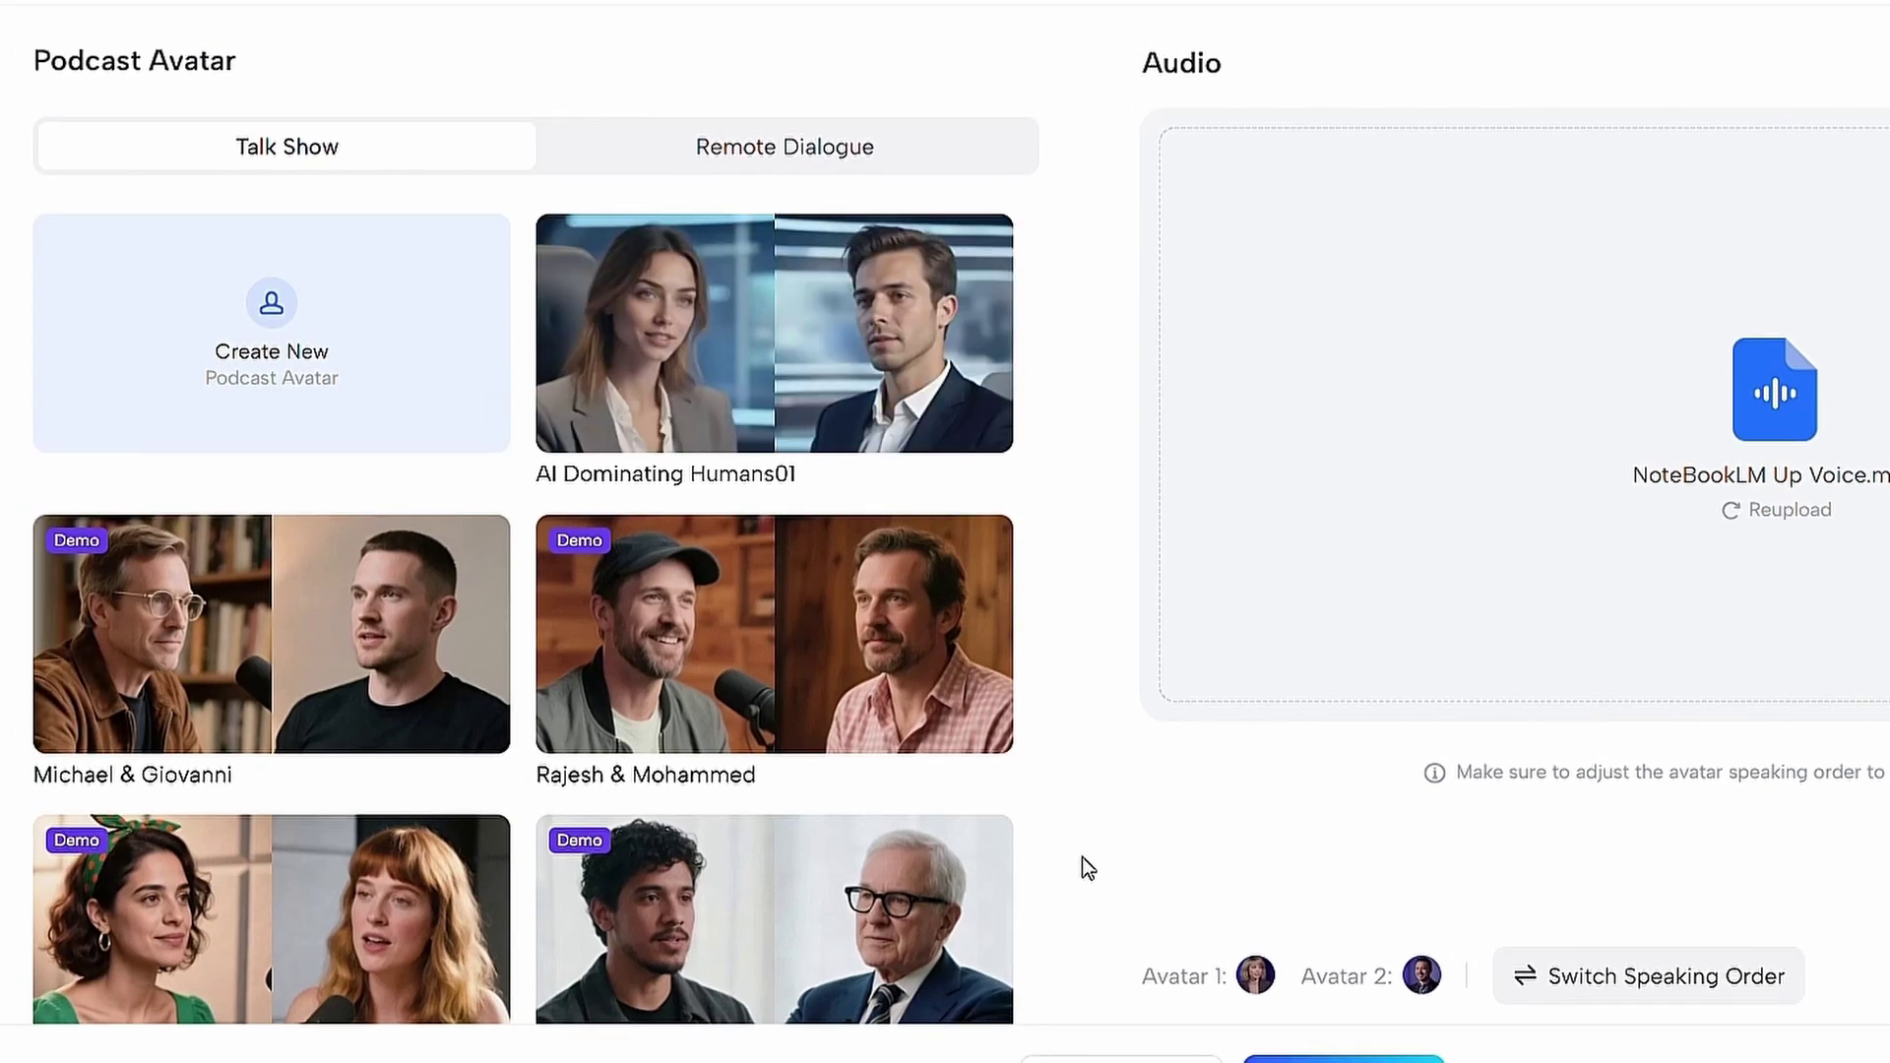
Render the podcast video with AI Dominating Humans01 as the hosts
mouse_move(762, 397)
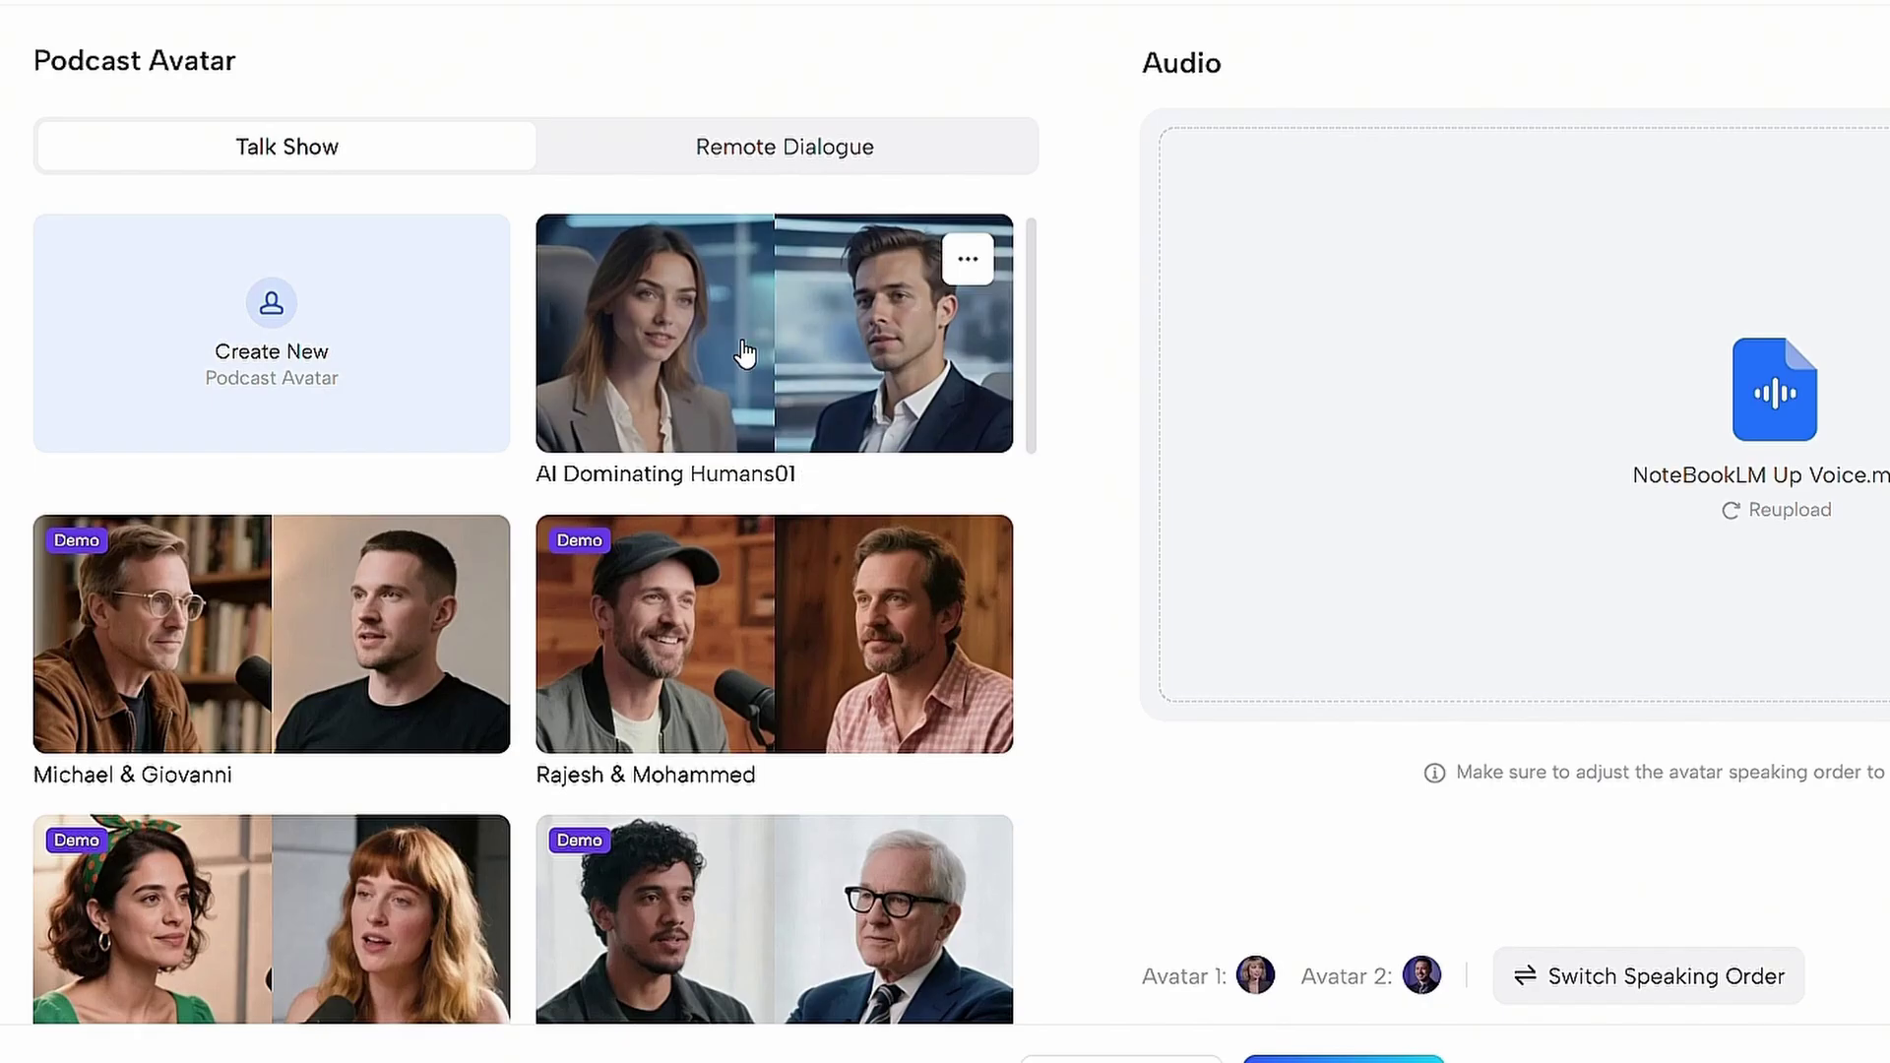
click(745, 354)
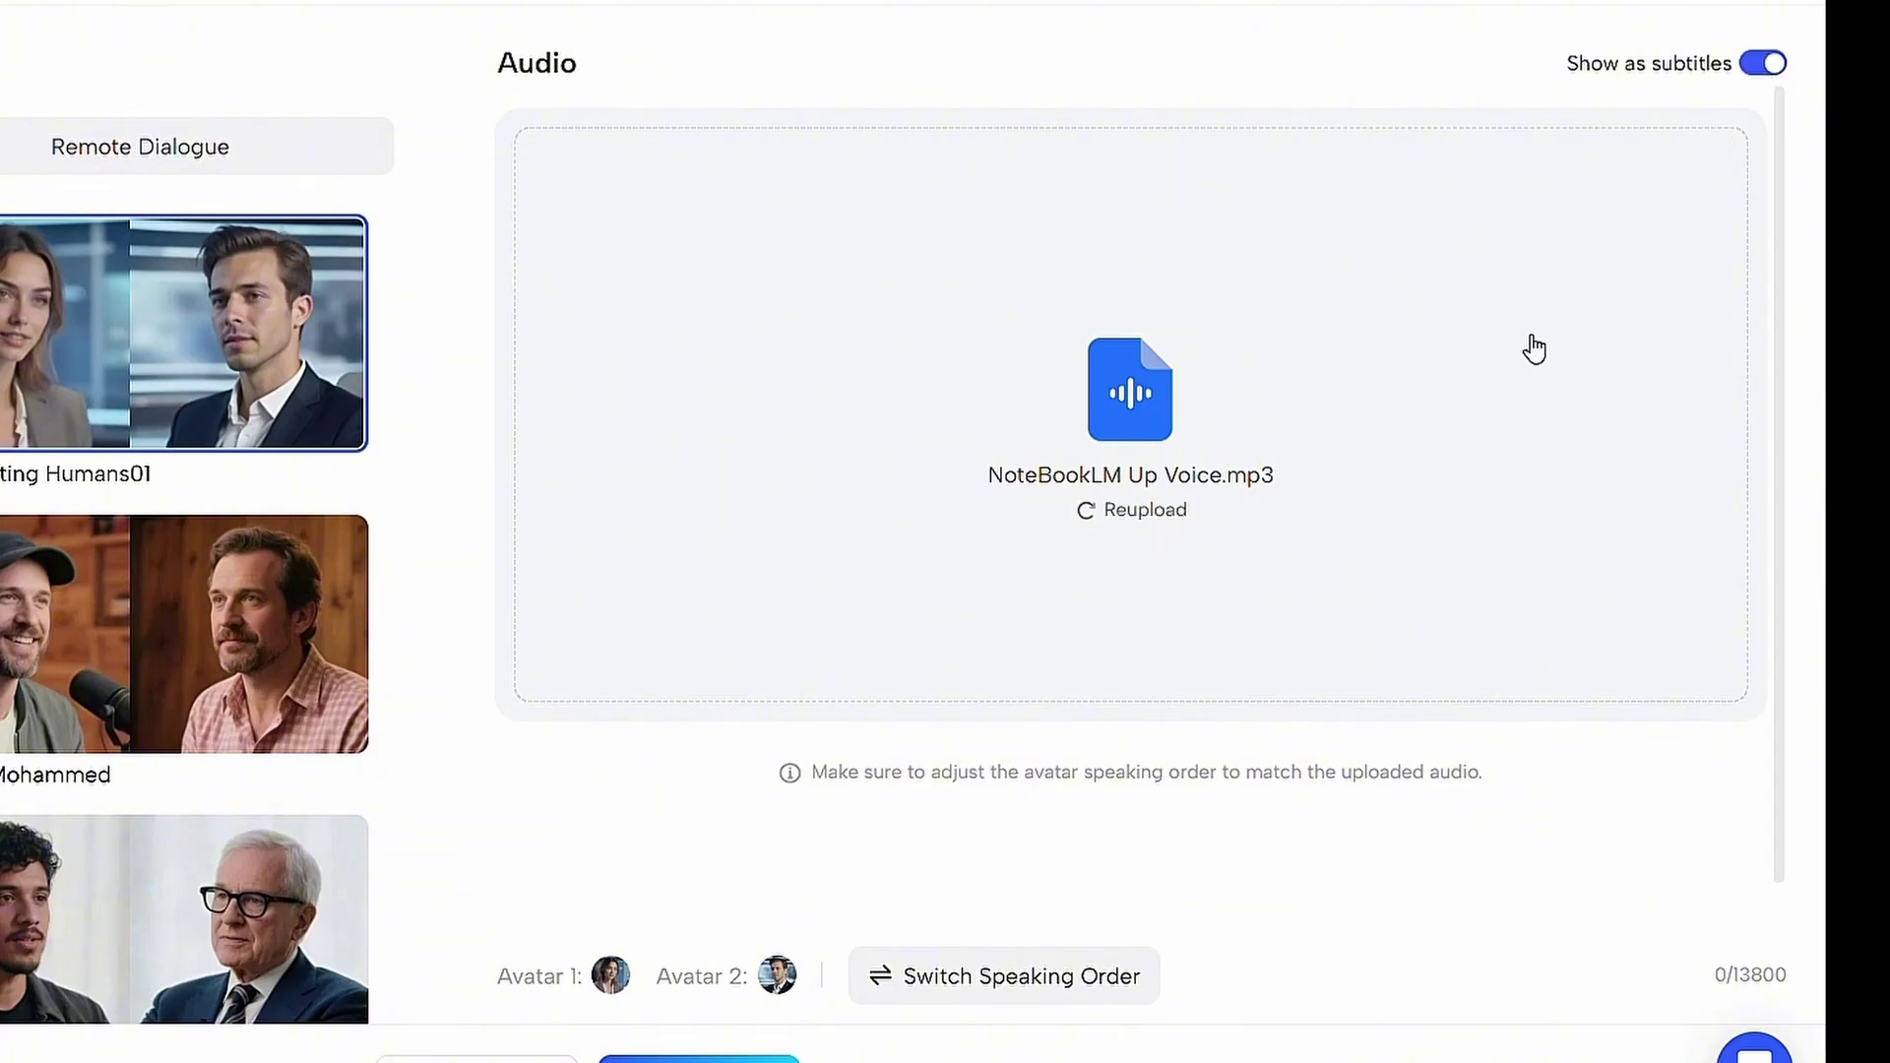
click(746, 935)
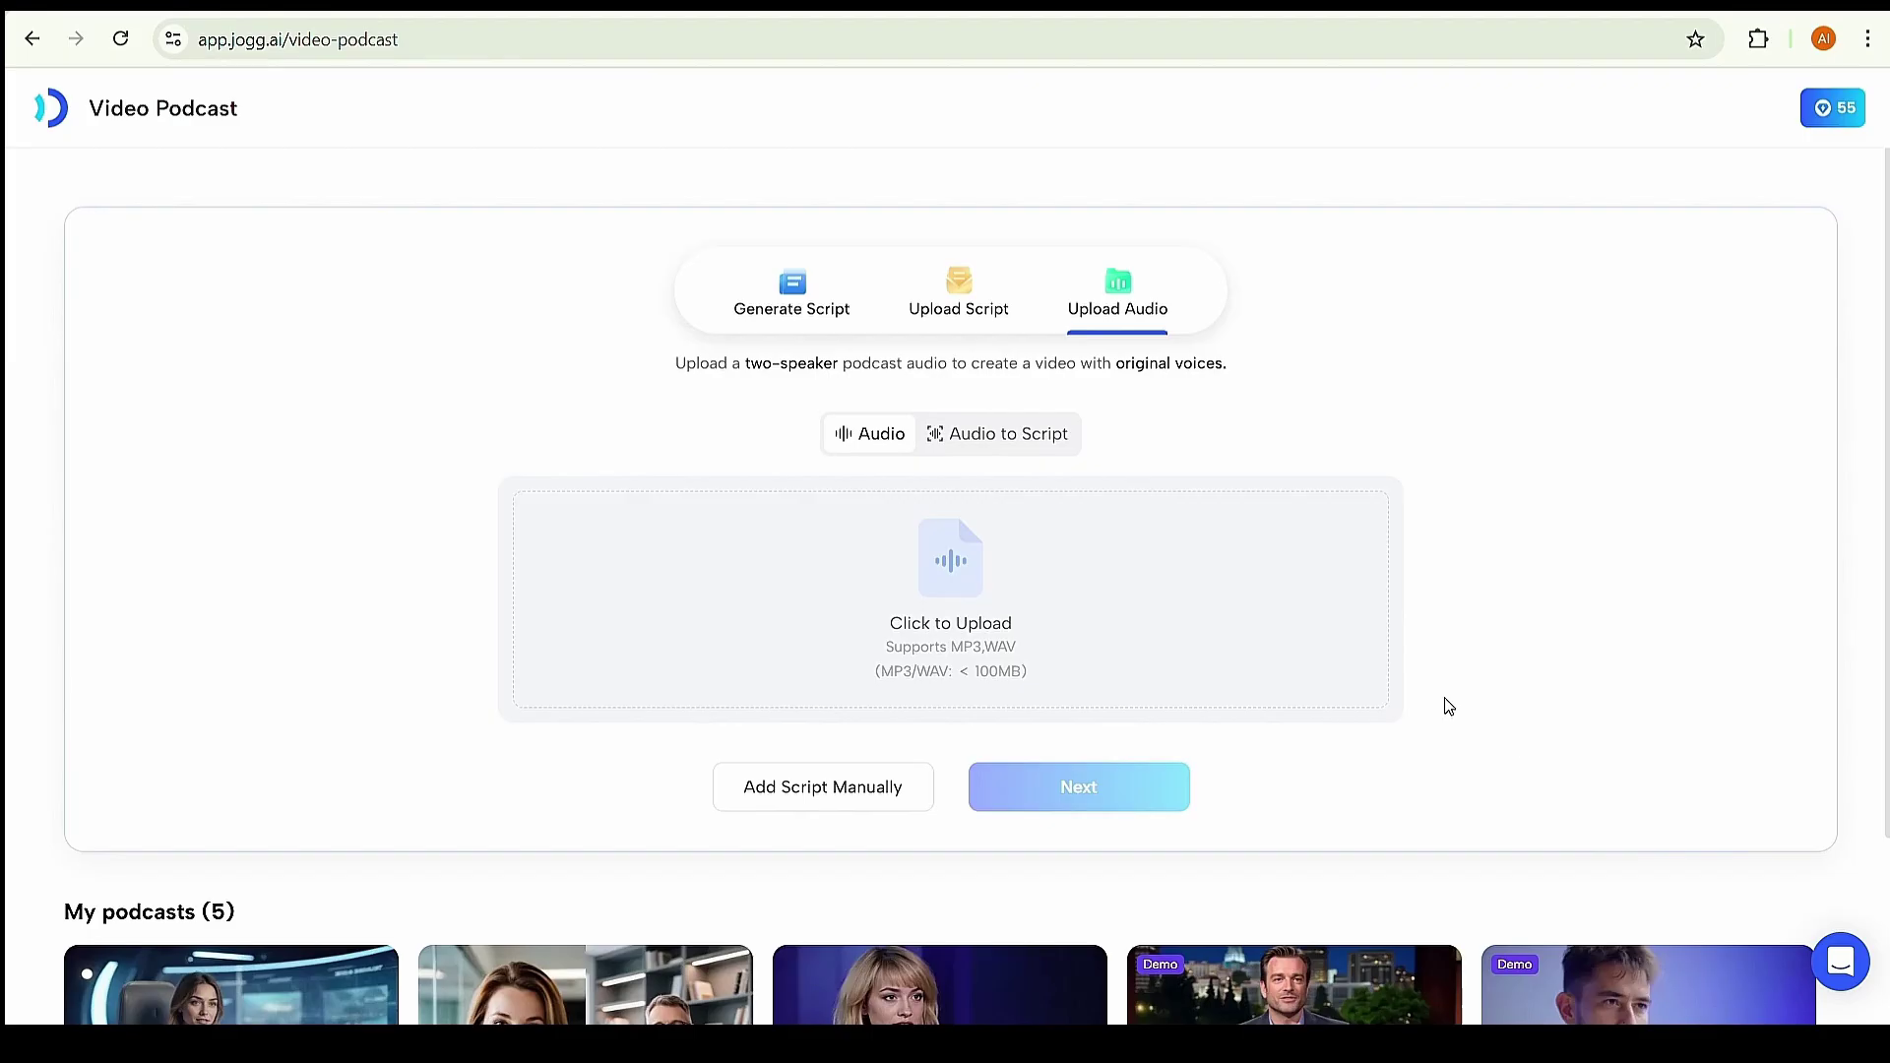
Check the script format example, upload Dialogue Writing.txt as the script, and generate the podcast
click(958, 288)
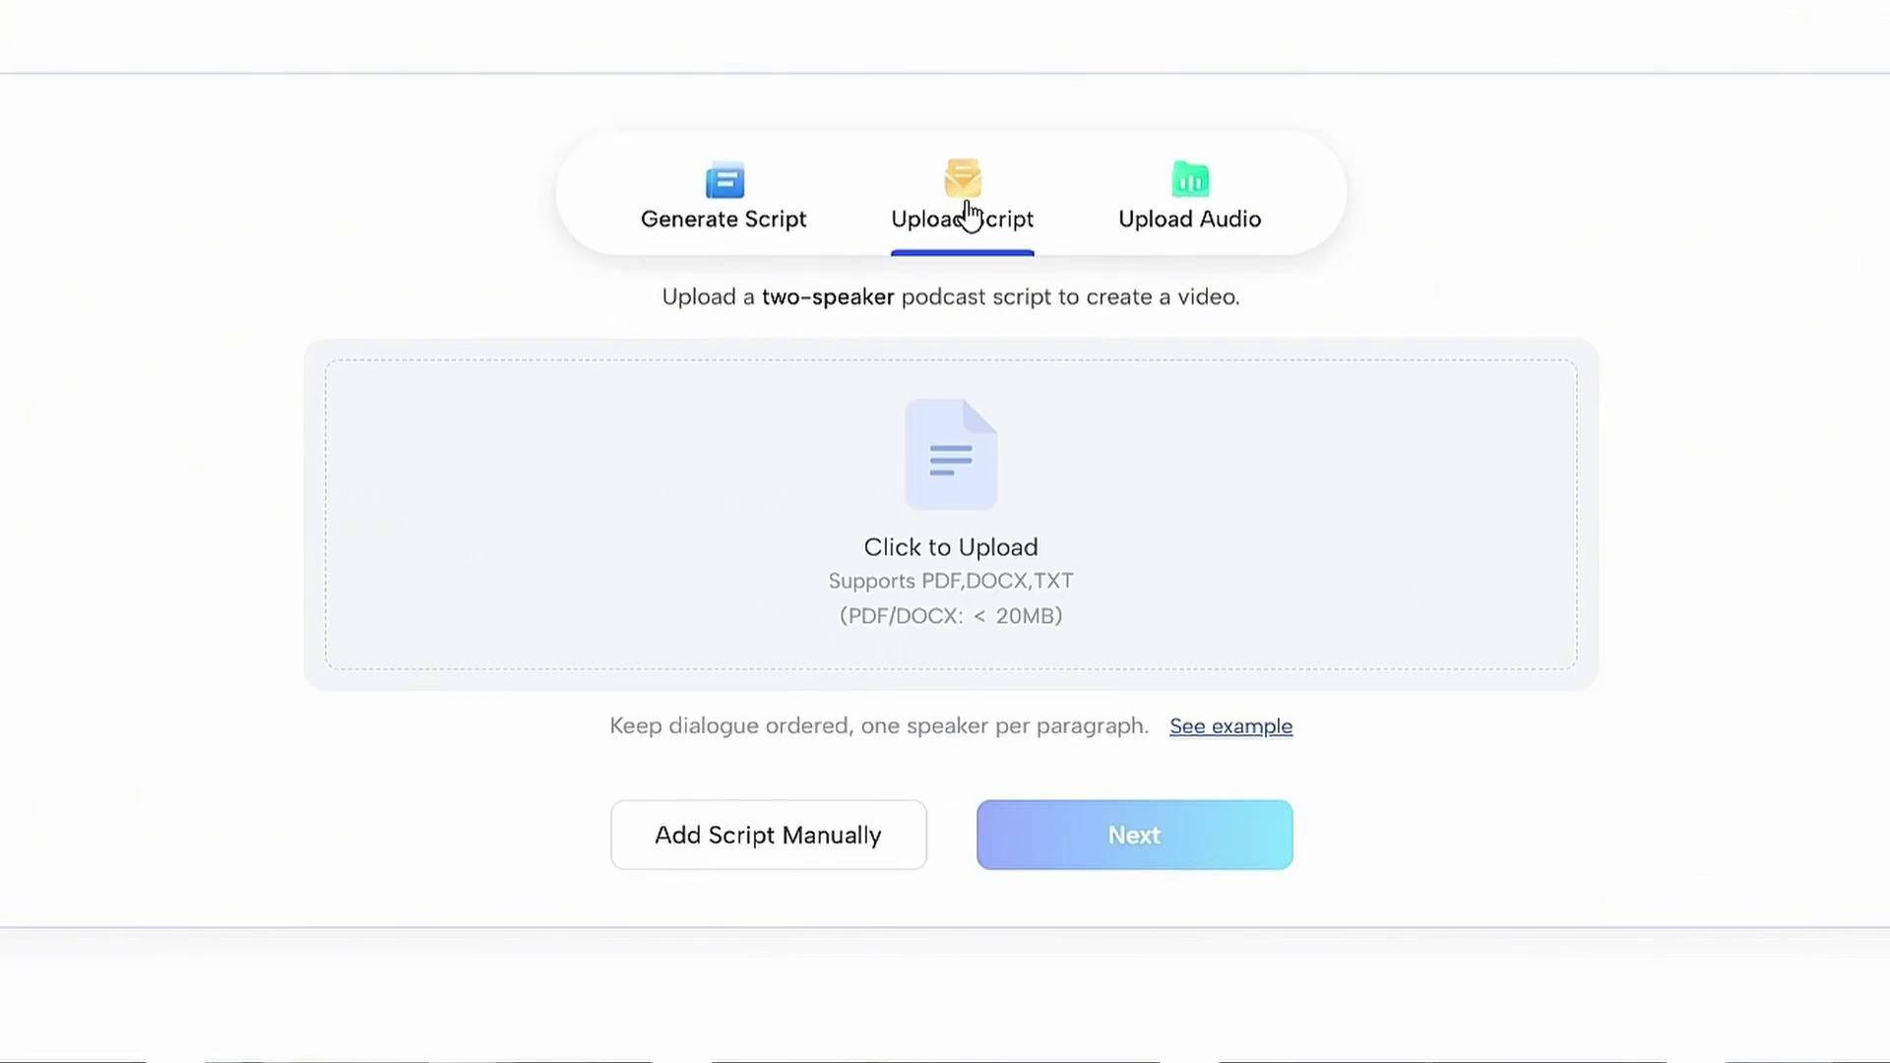
click(1250, 728)
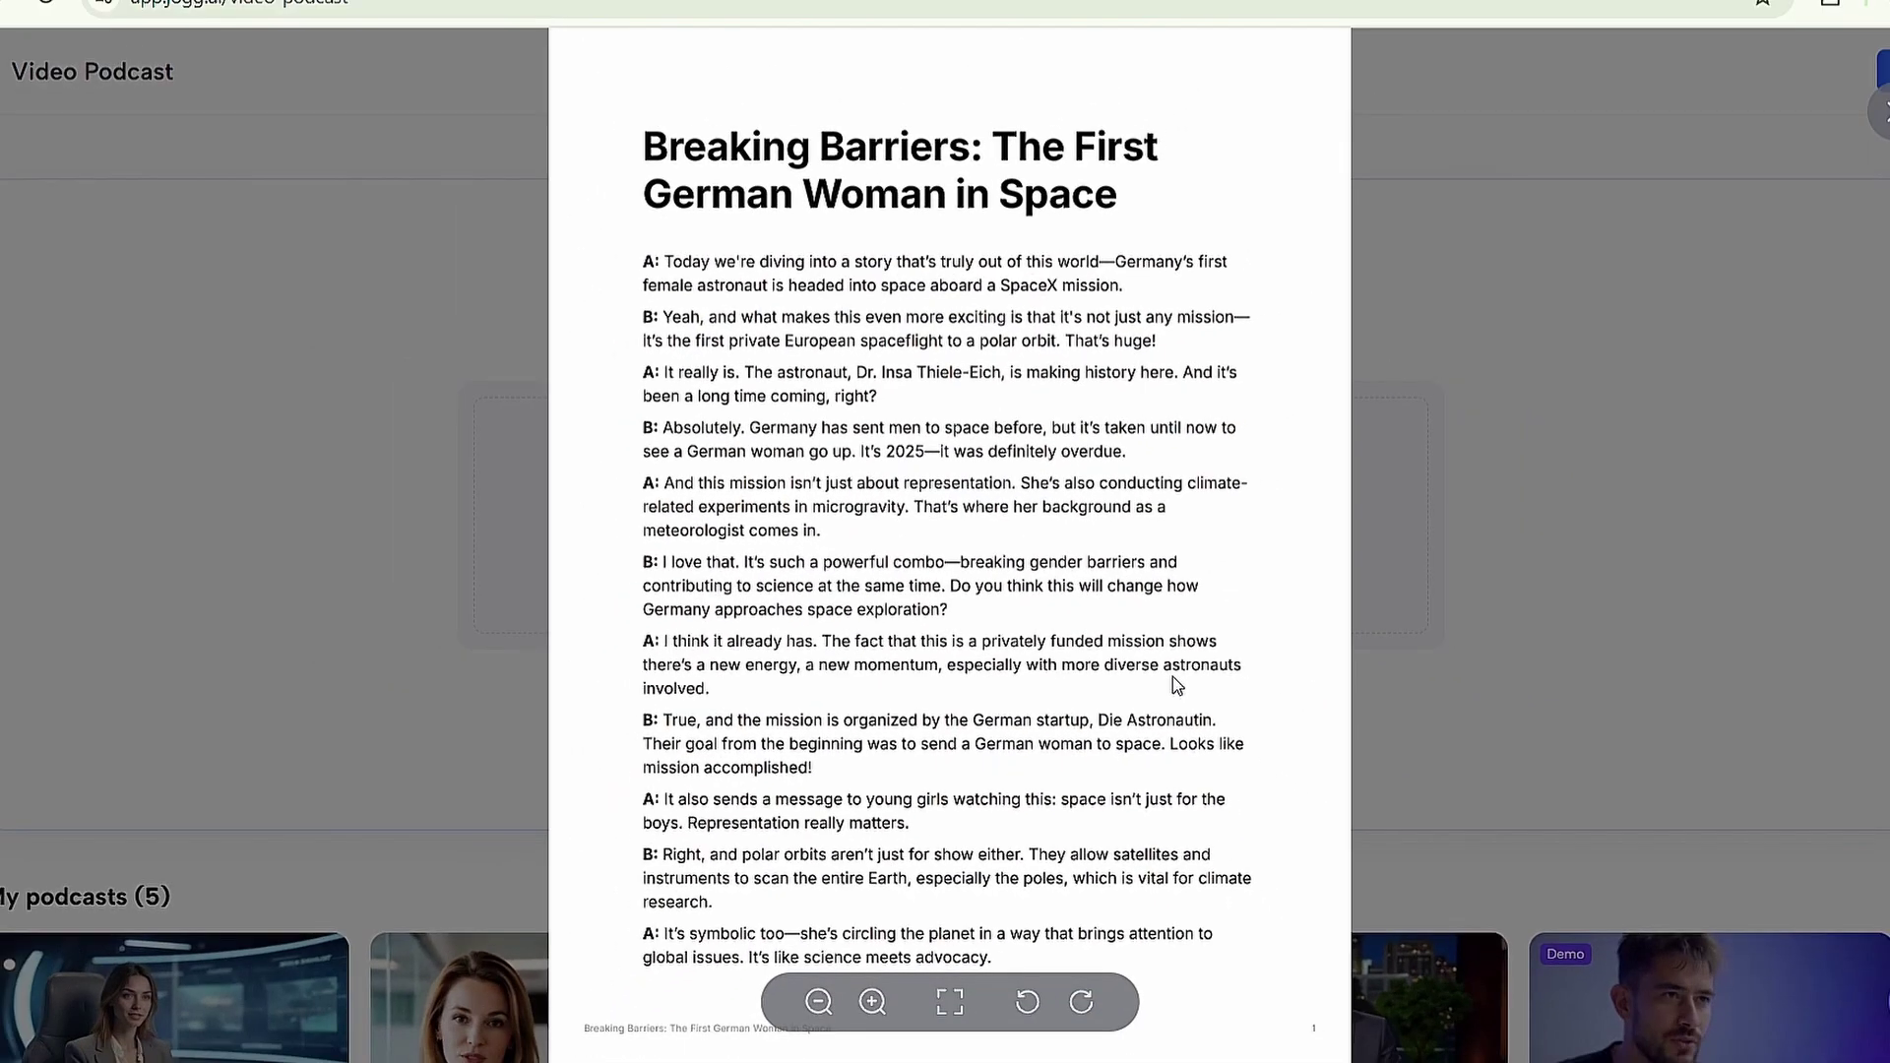
click(1855, 147)
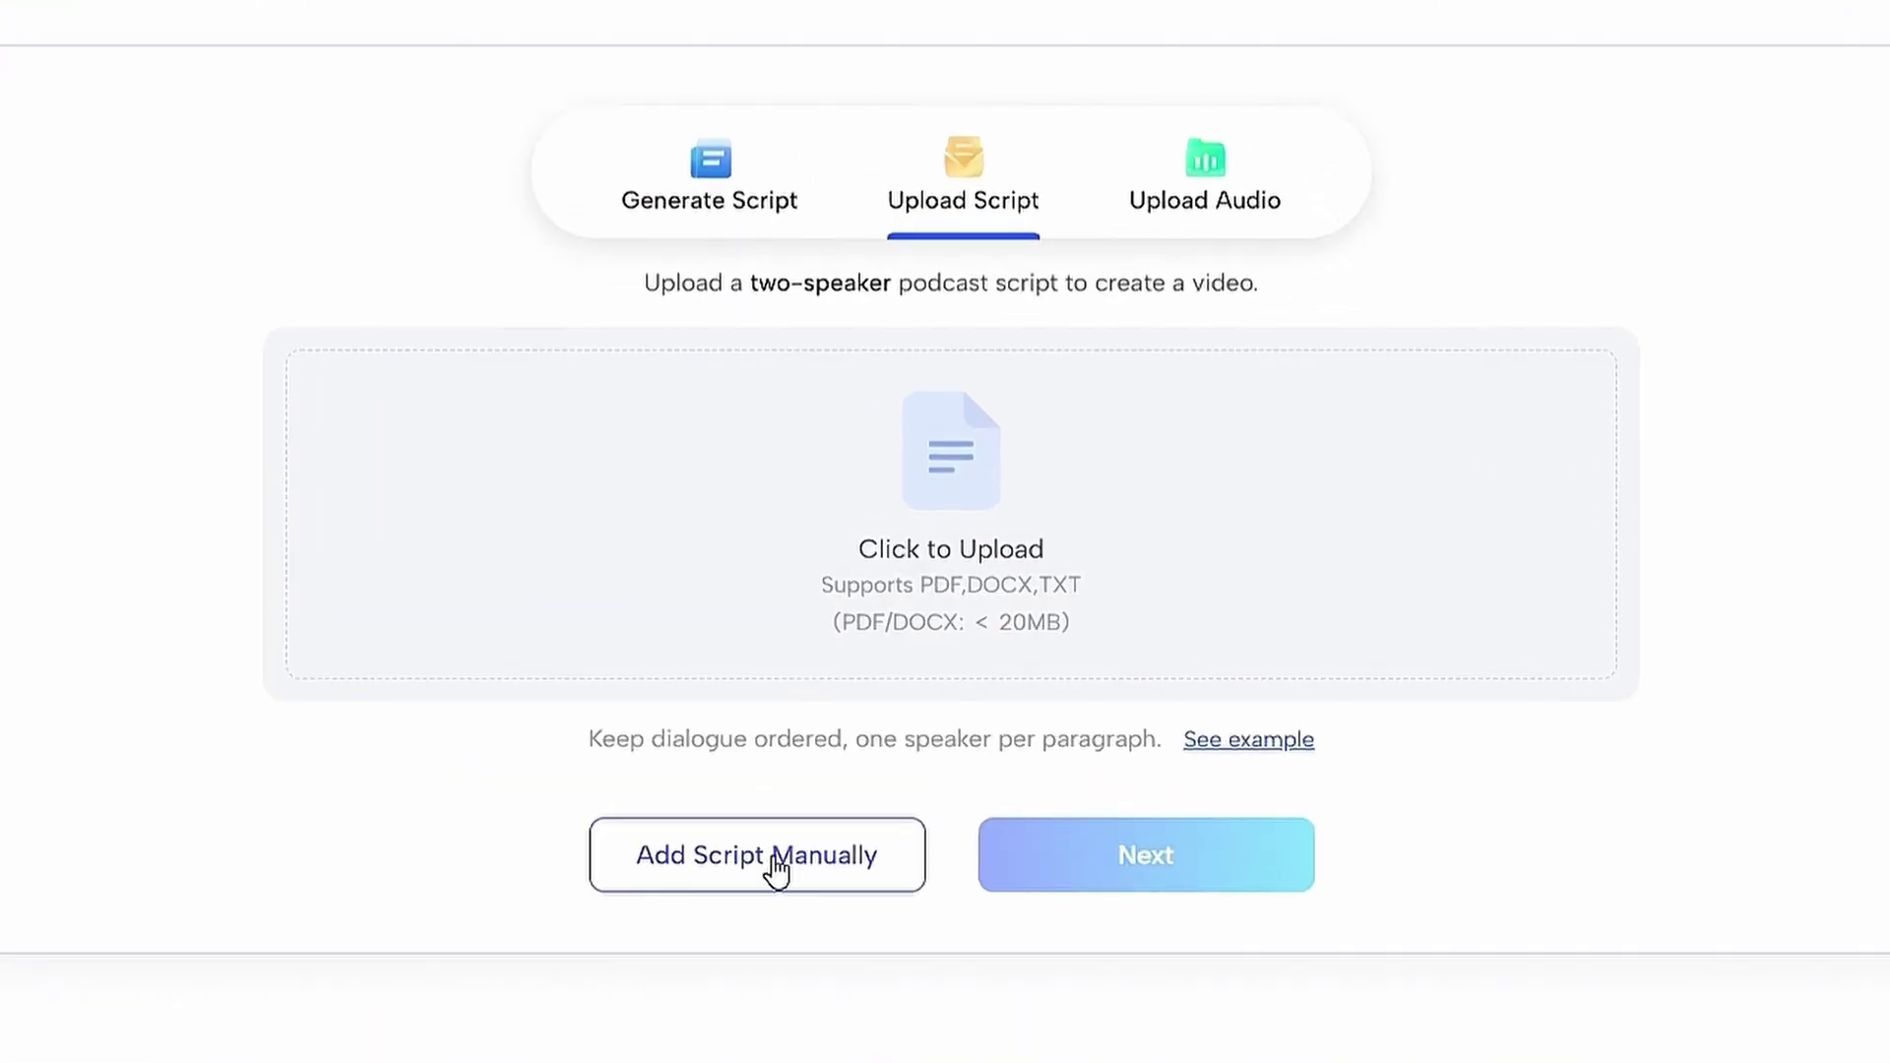
click(1037, 469)
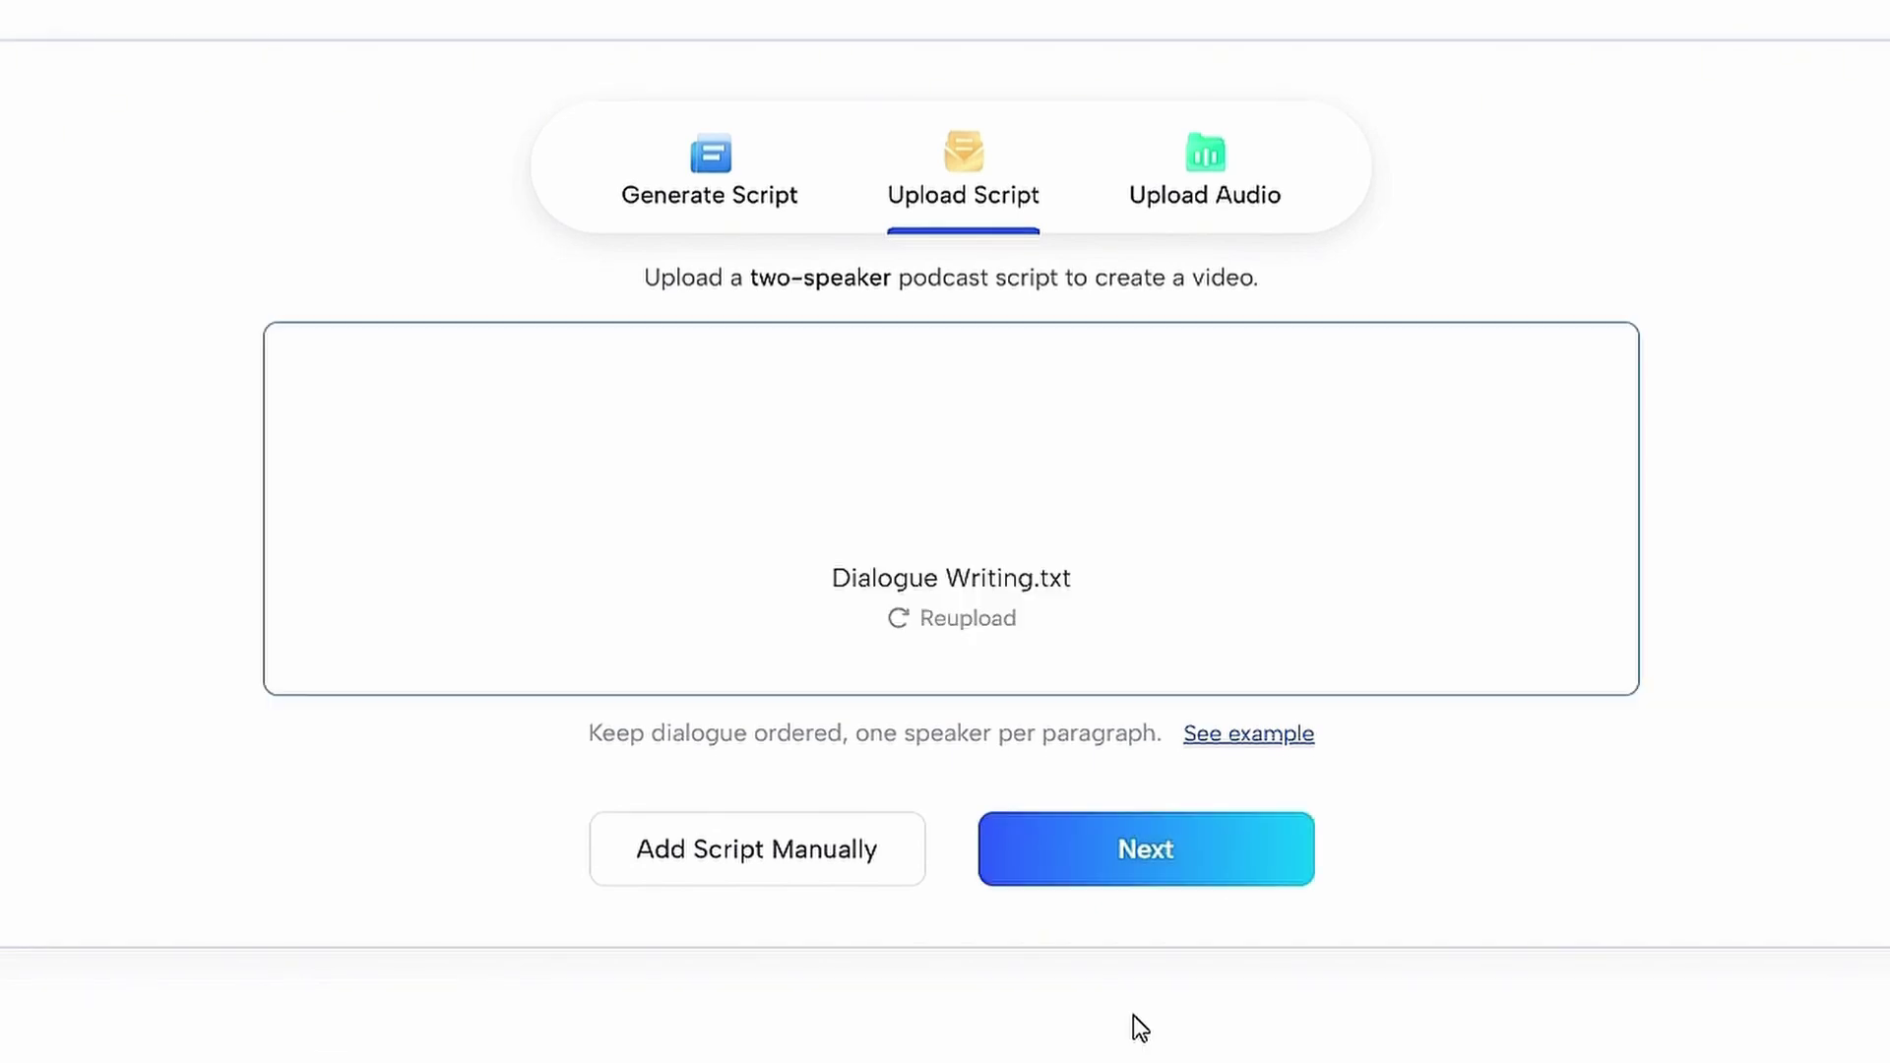
click(1201, 854)
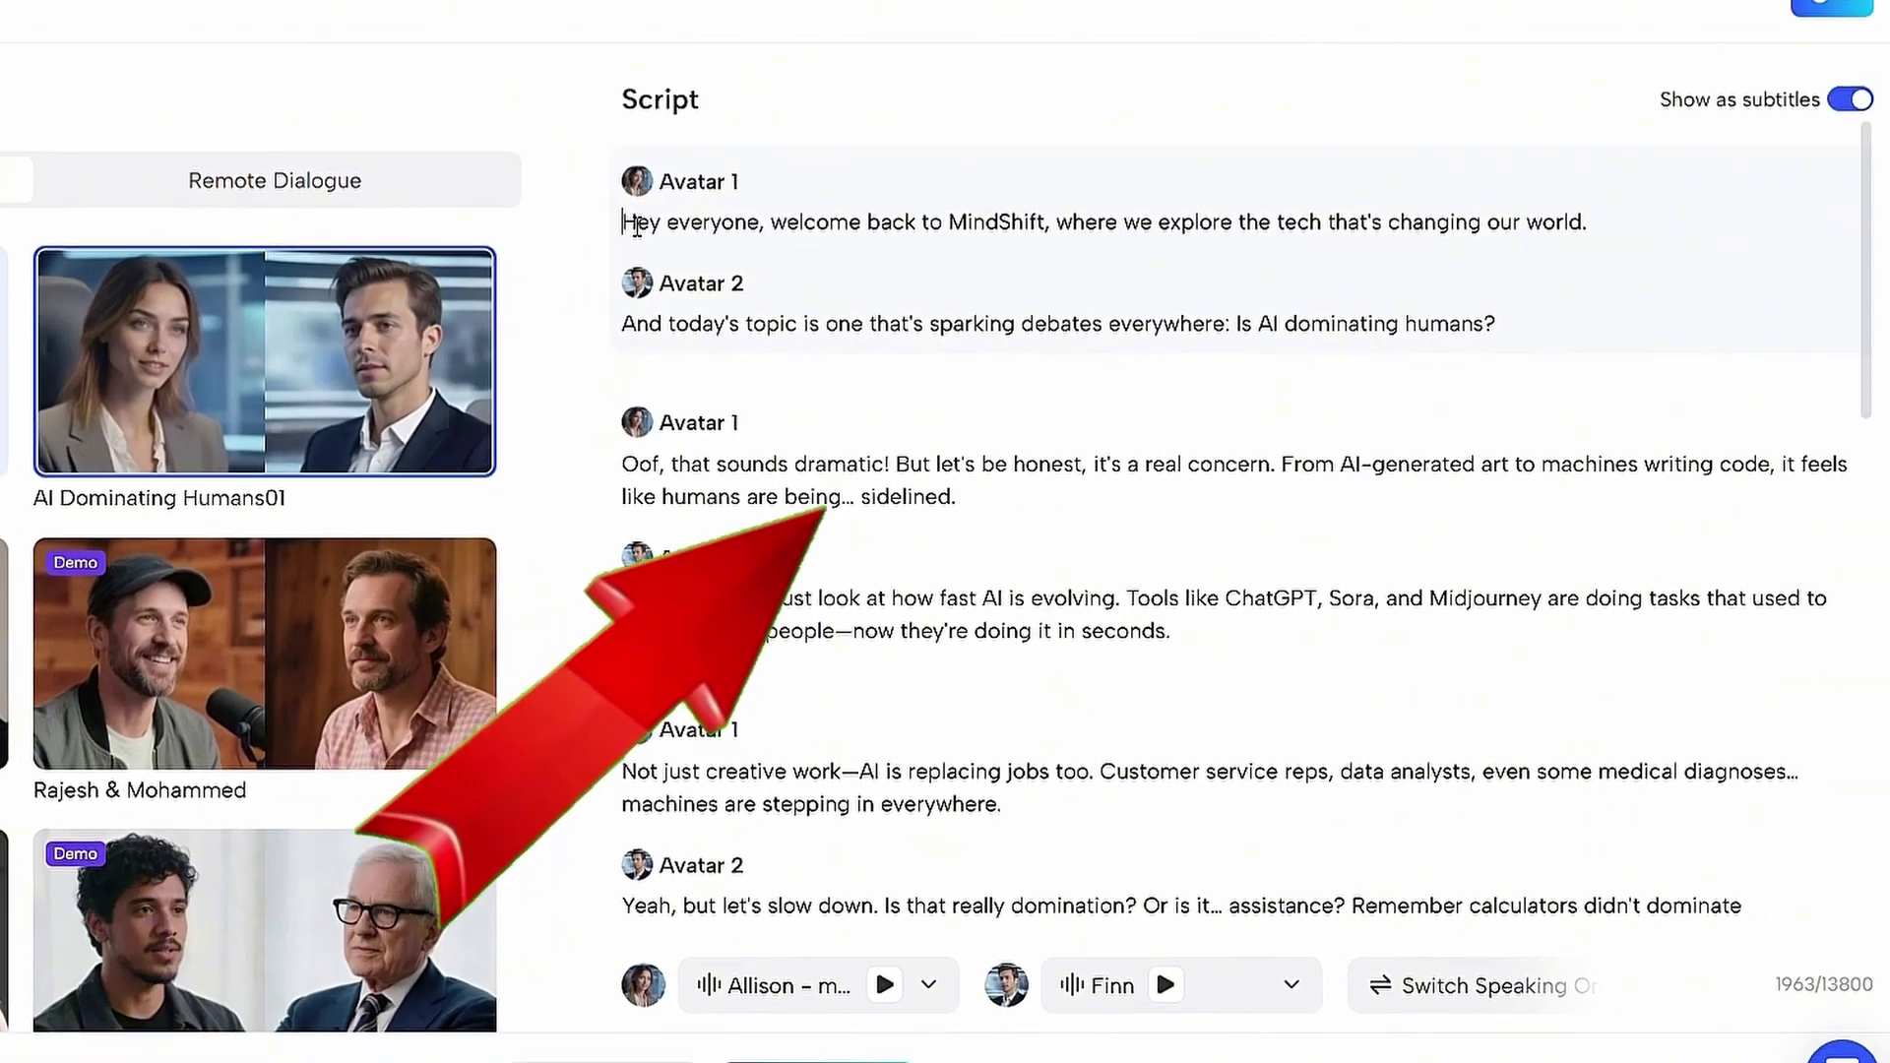
Review the generated MindShift script and switch the hosts to Remote Dialogue public avatars
drag(637, 225, 925, 235)
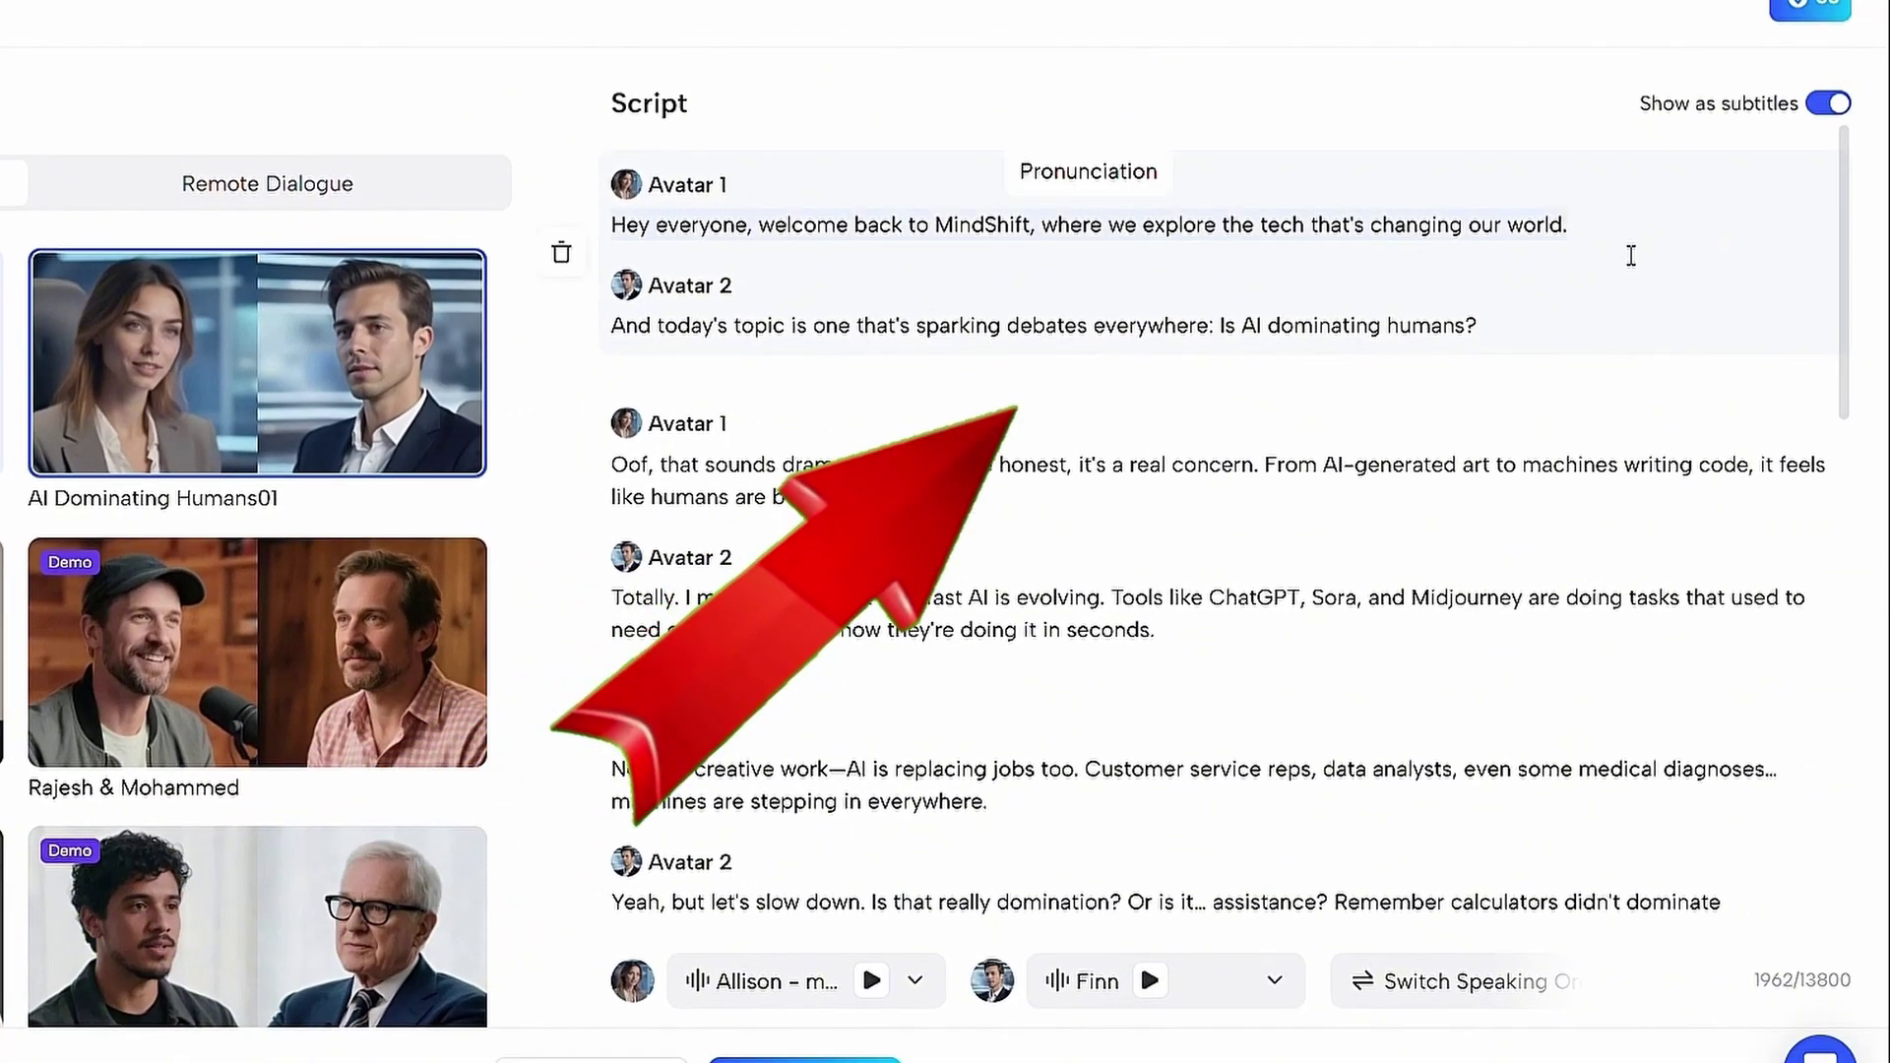
scroll(843, 374, down, 15)
scroll(842, 374, up, 15)
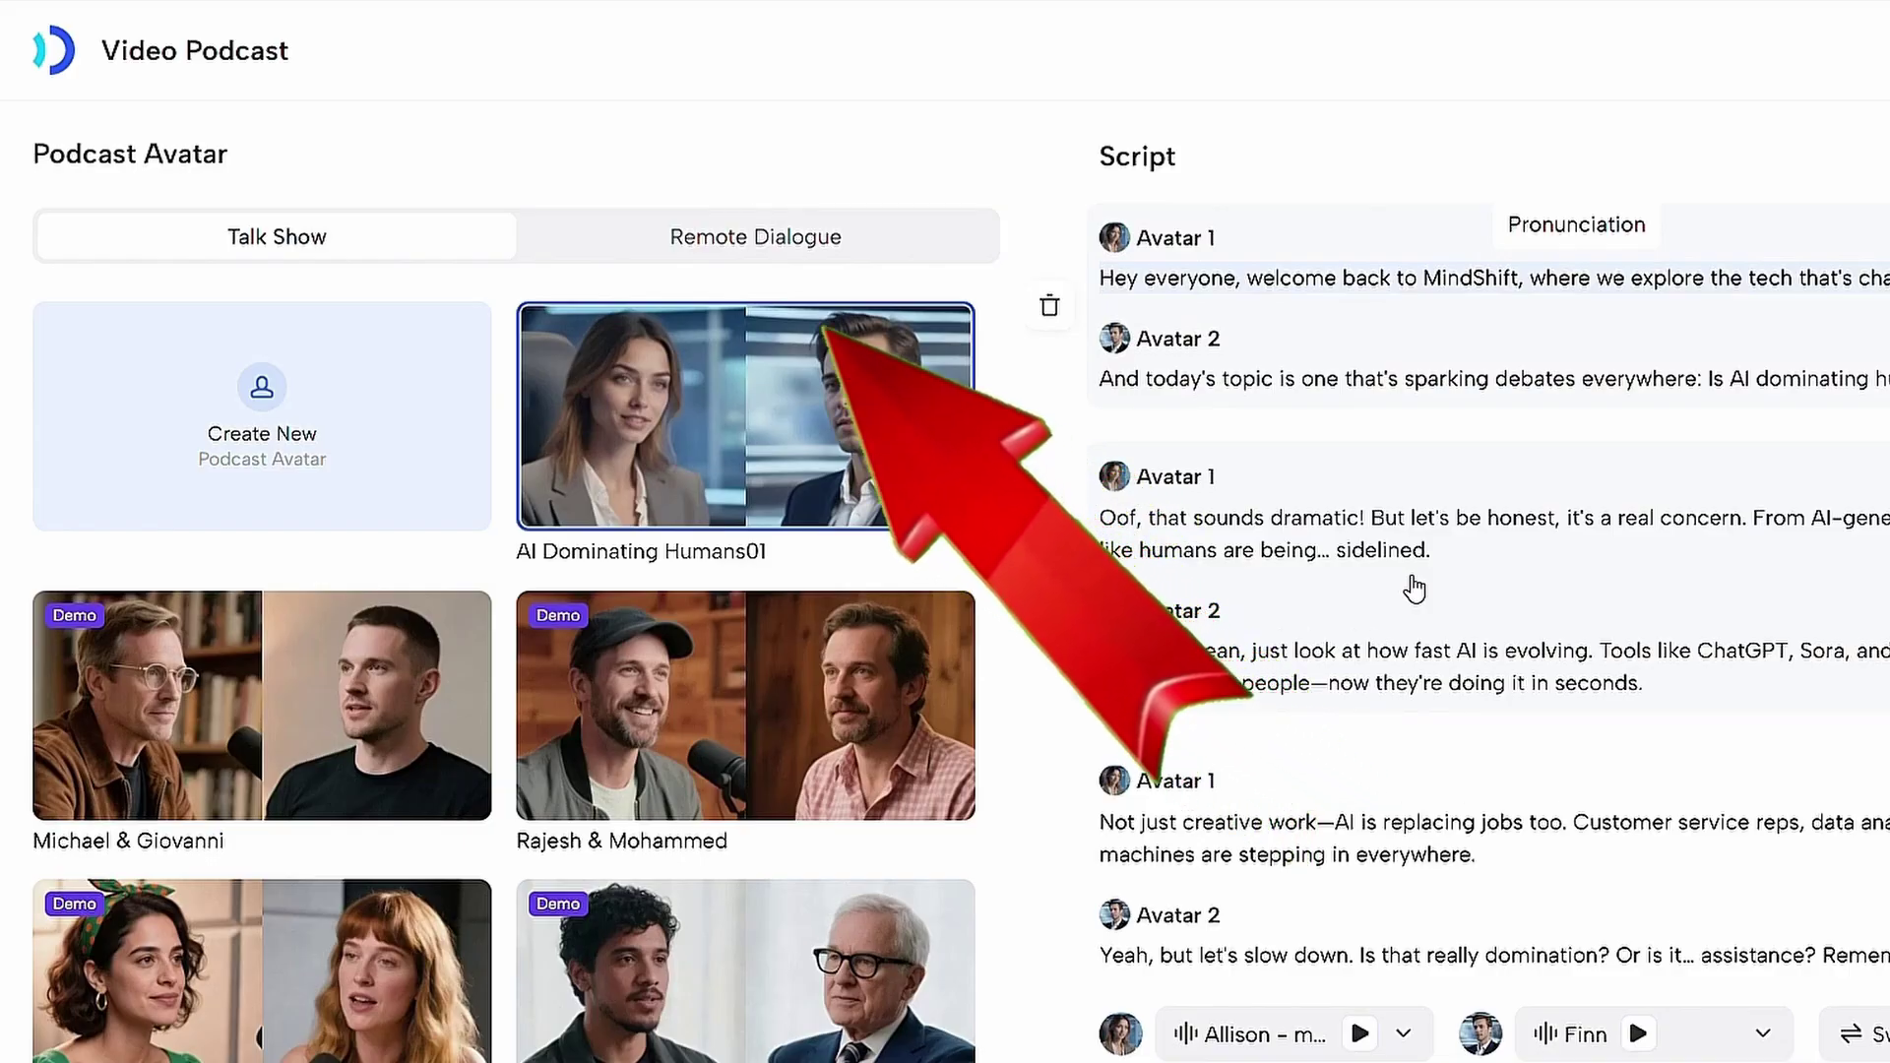
click(902, 254)
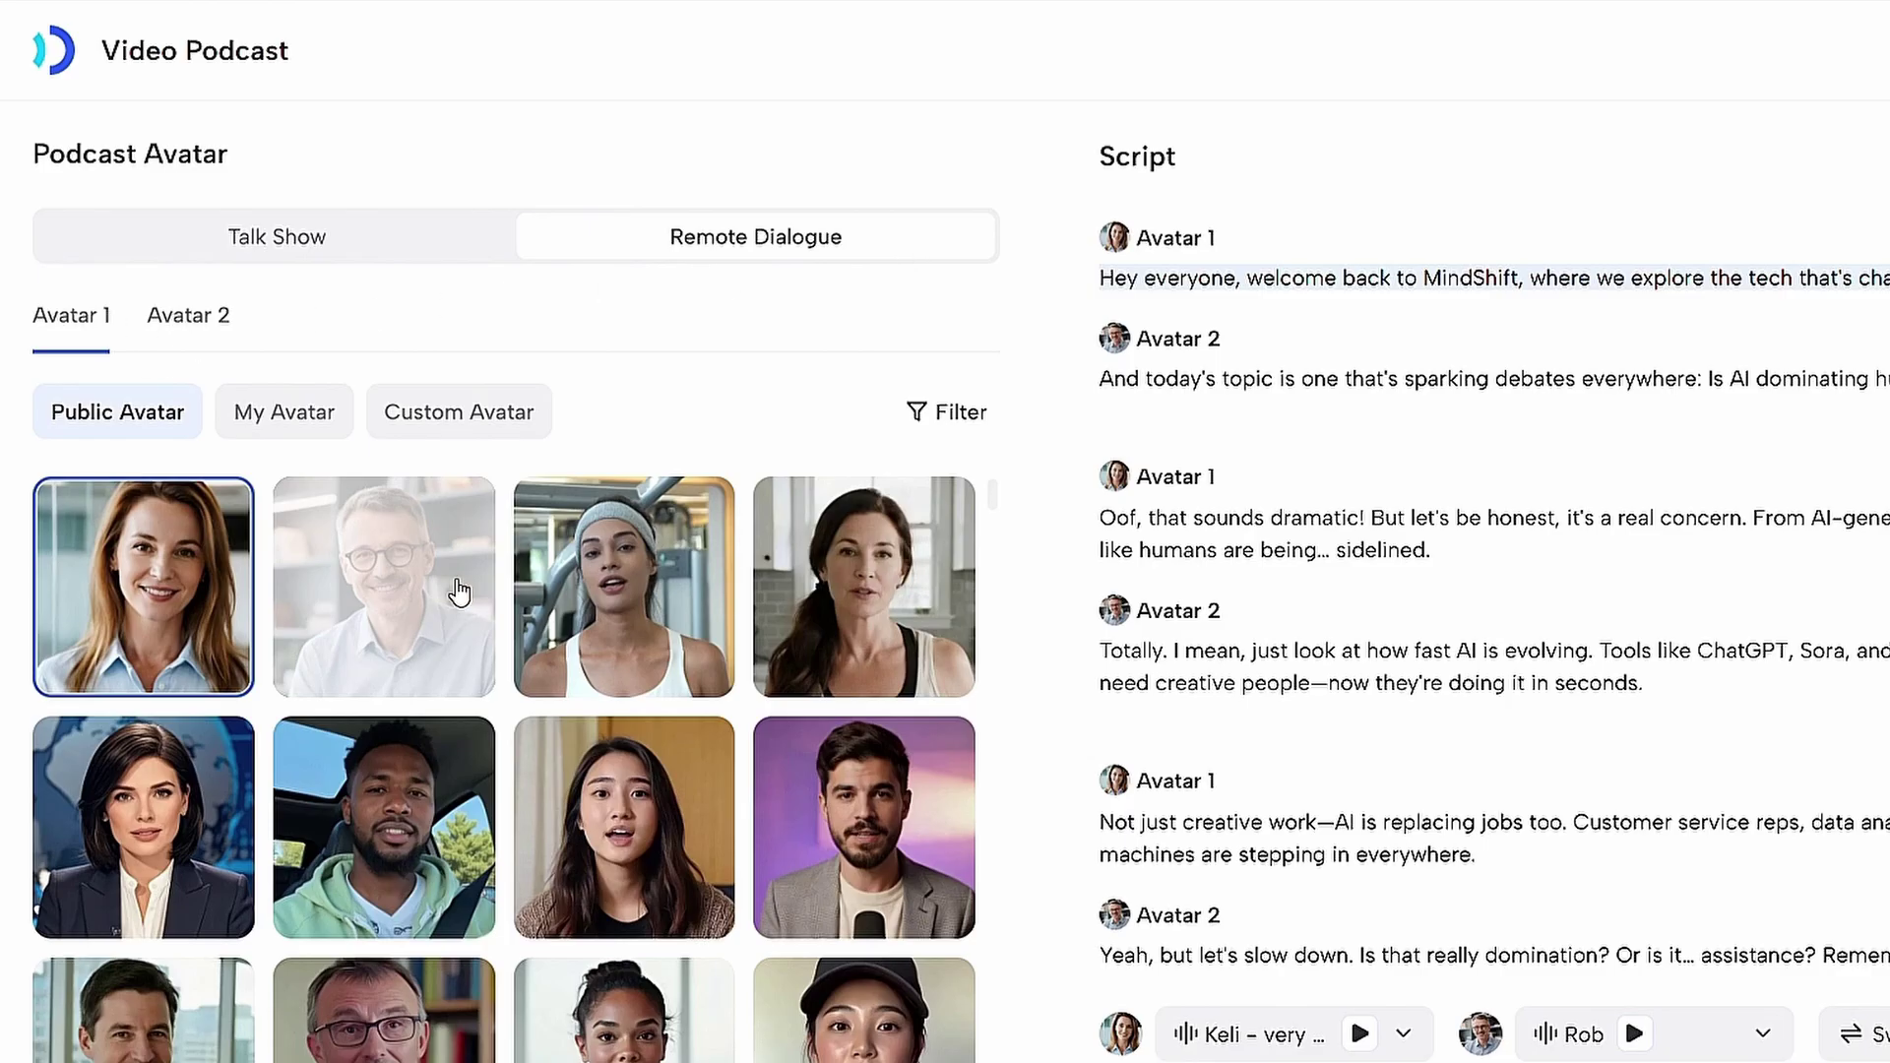
Choose the purple-backdrop woman as Avatar 1 and the grey t-shirt man as Avatar 2
scroll(498, 630, down, 10)
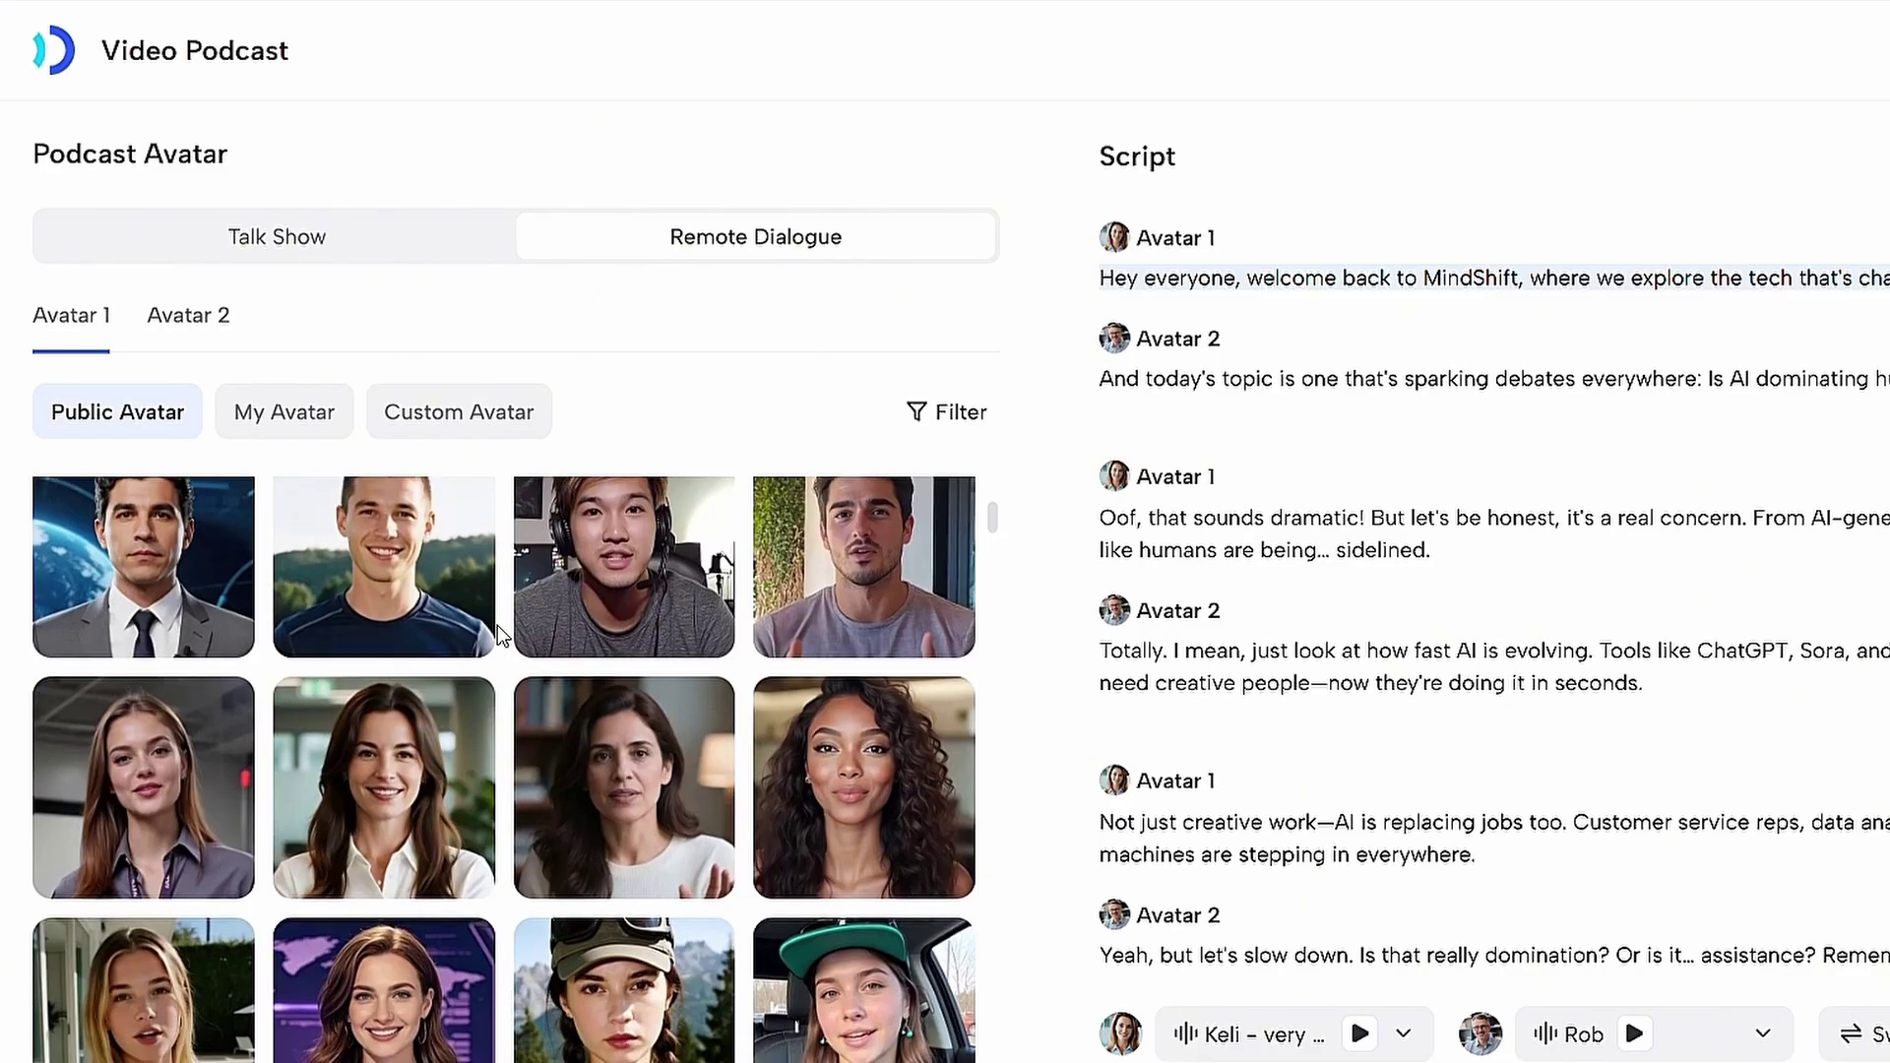
scroll(498, 624, down, 3)
click(445, 722)
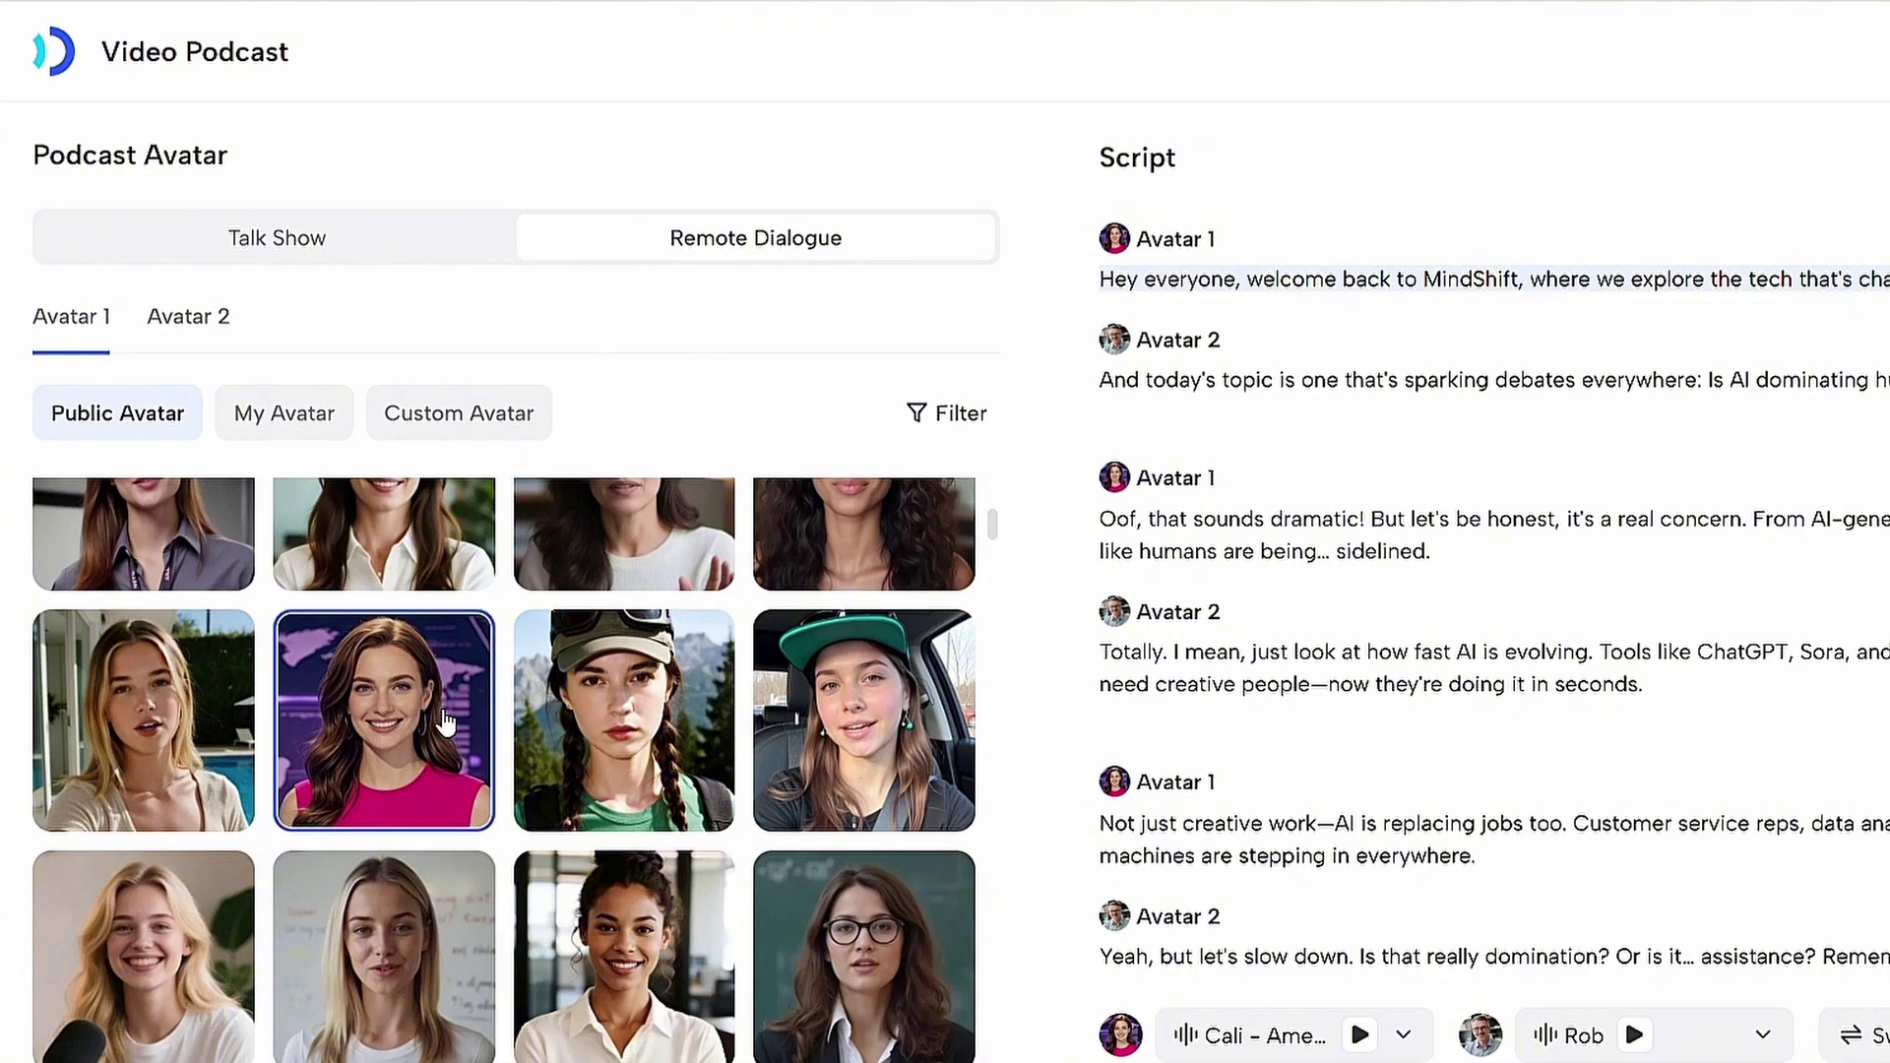
click(206, 319)
scroll(500, 674, down, 4)
click(817, 699)
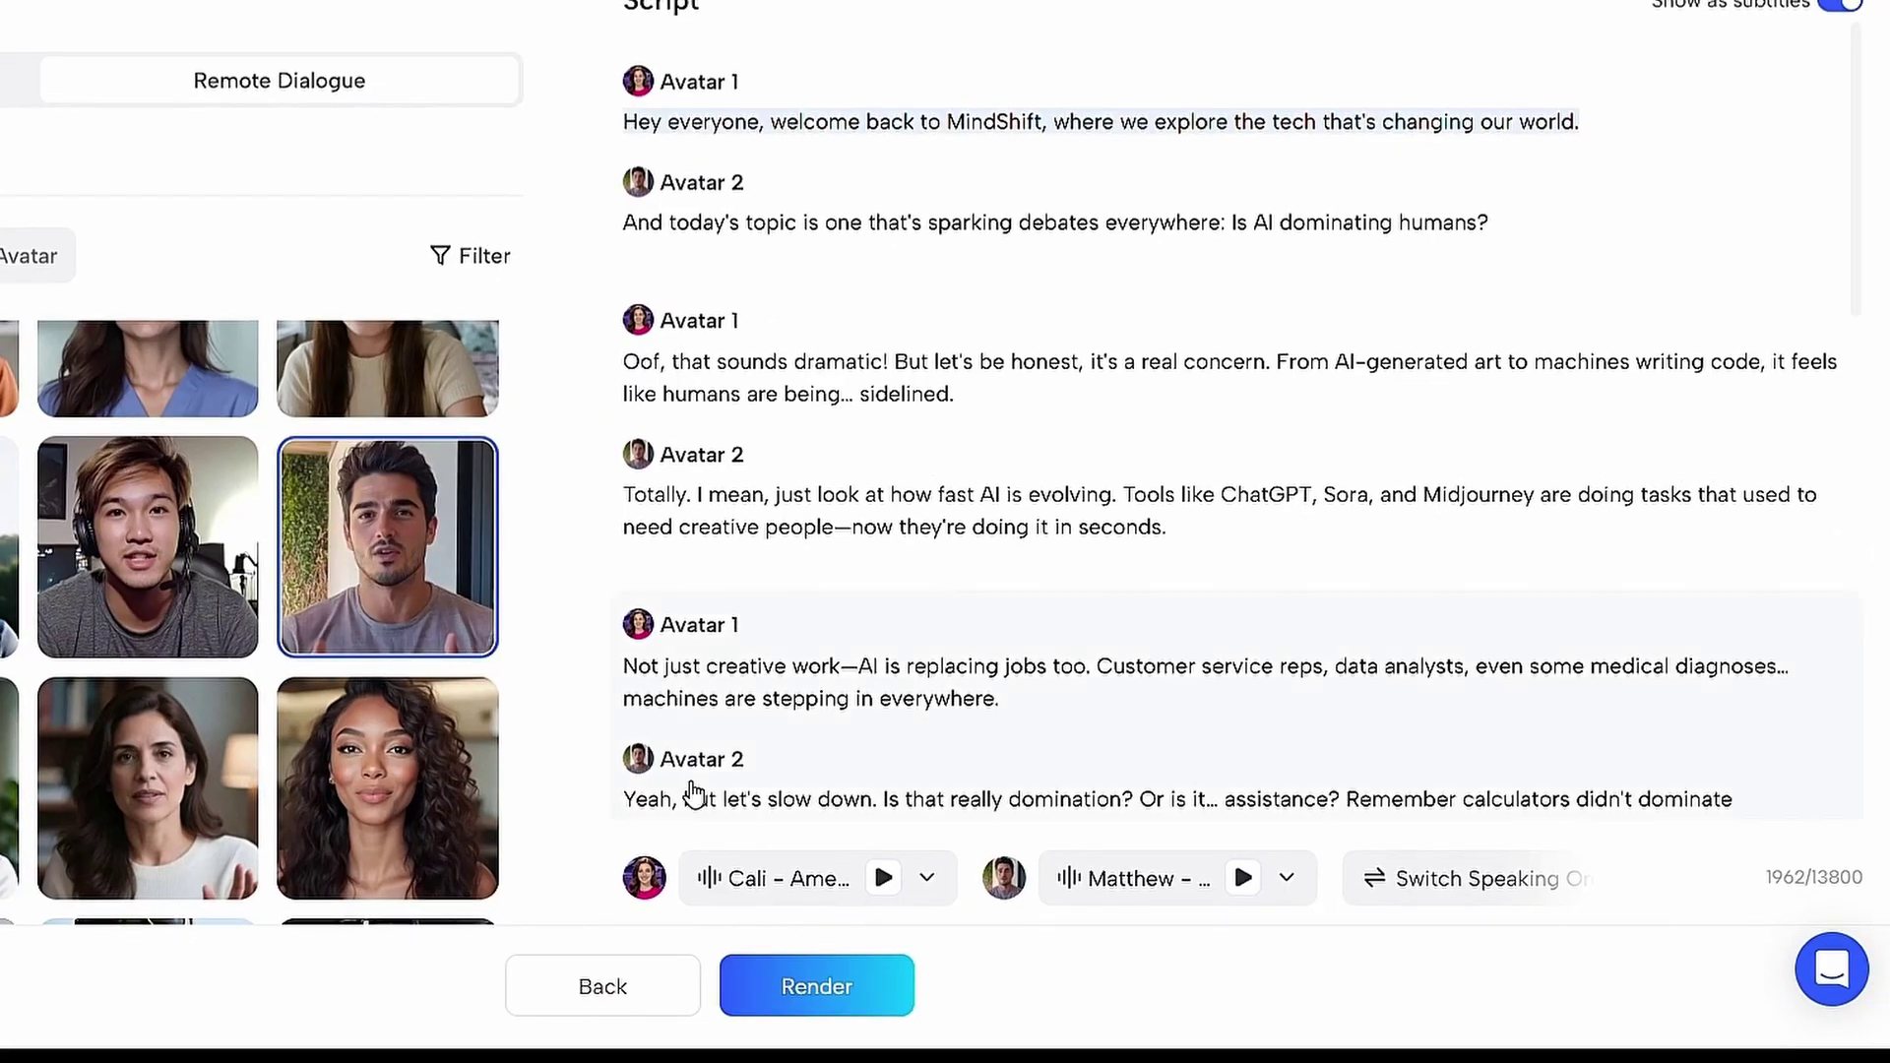
click(822, 891)
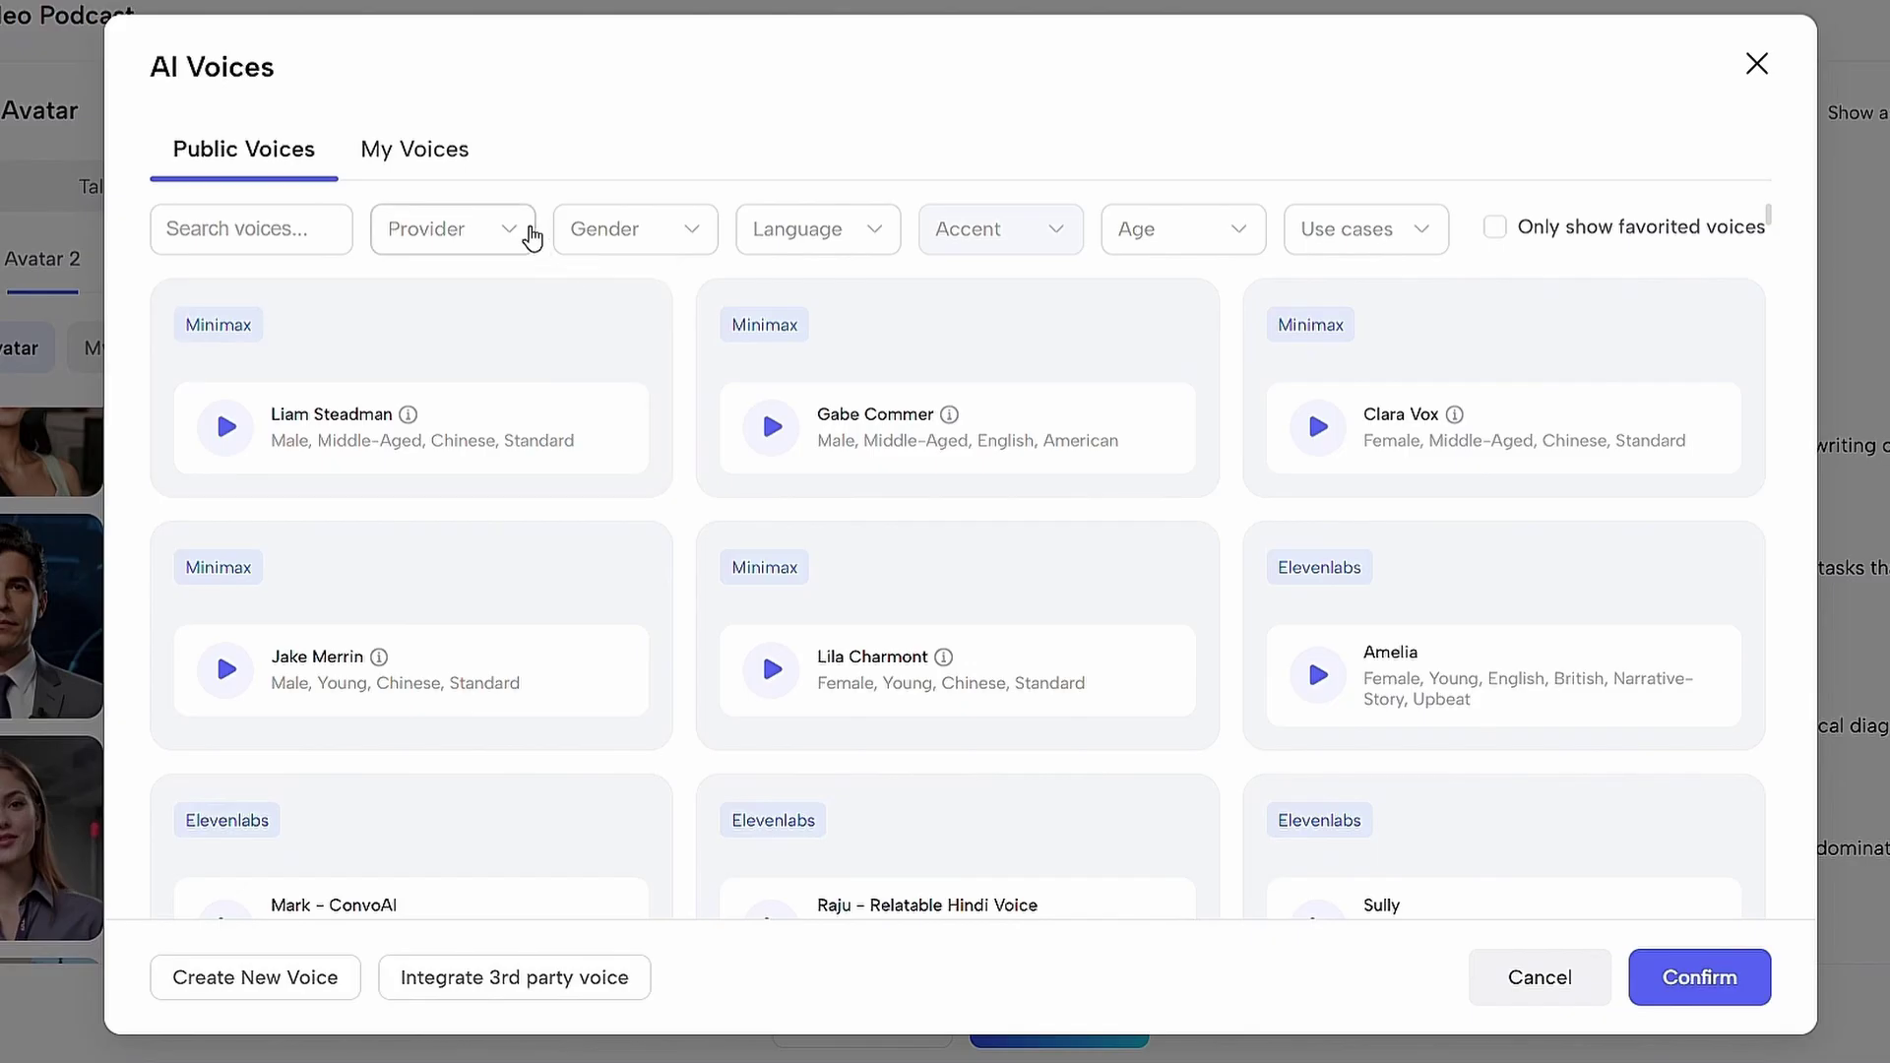
Filter AI Voices to young, conversational, American English female Elevenlabs voices
click(531, 234)
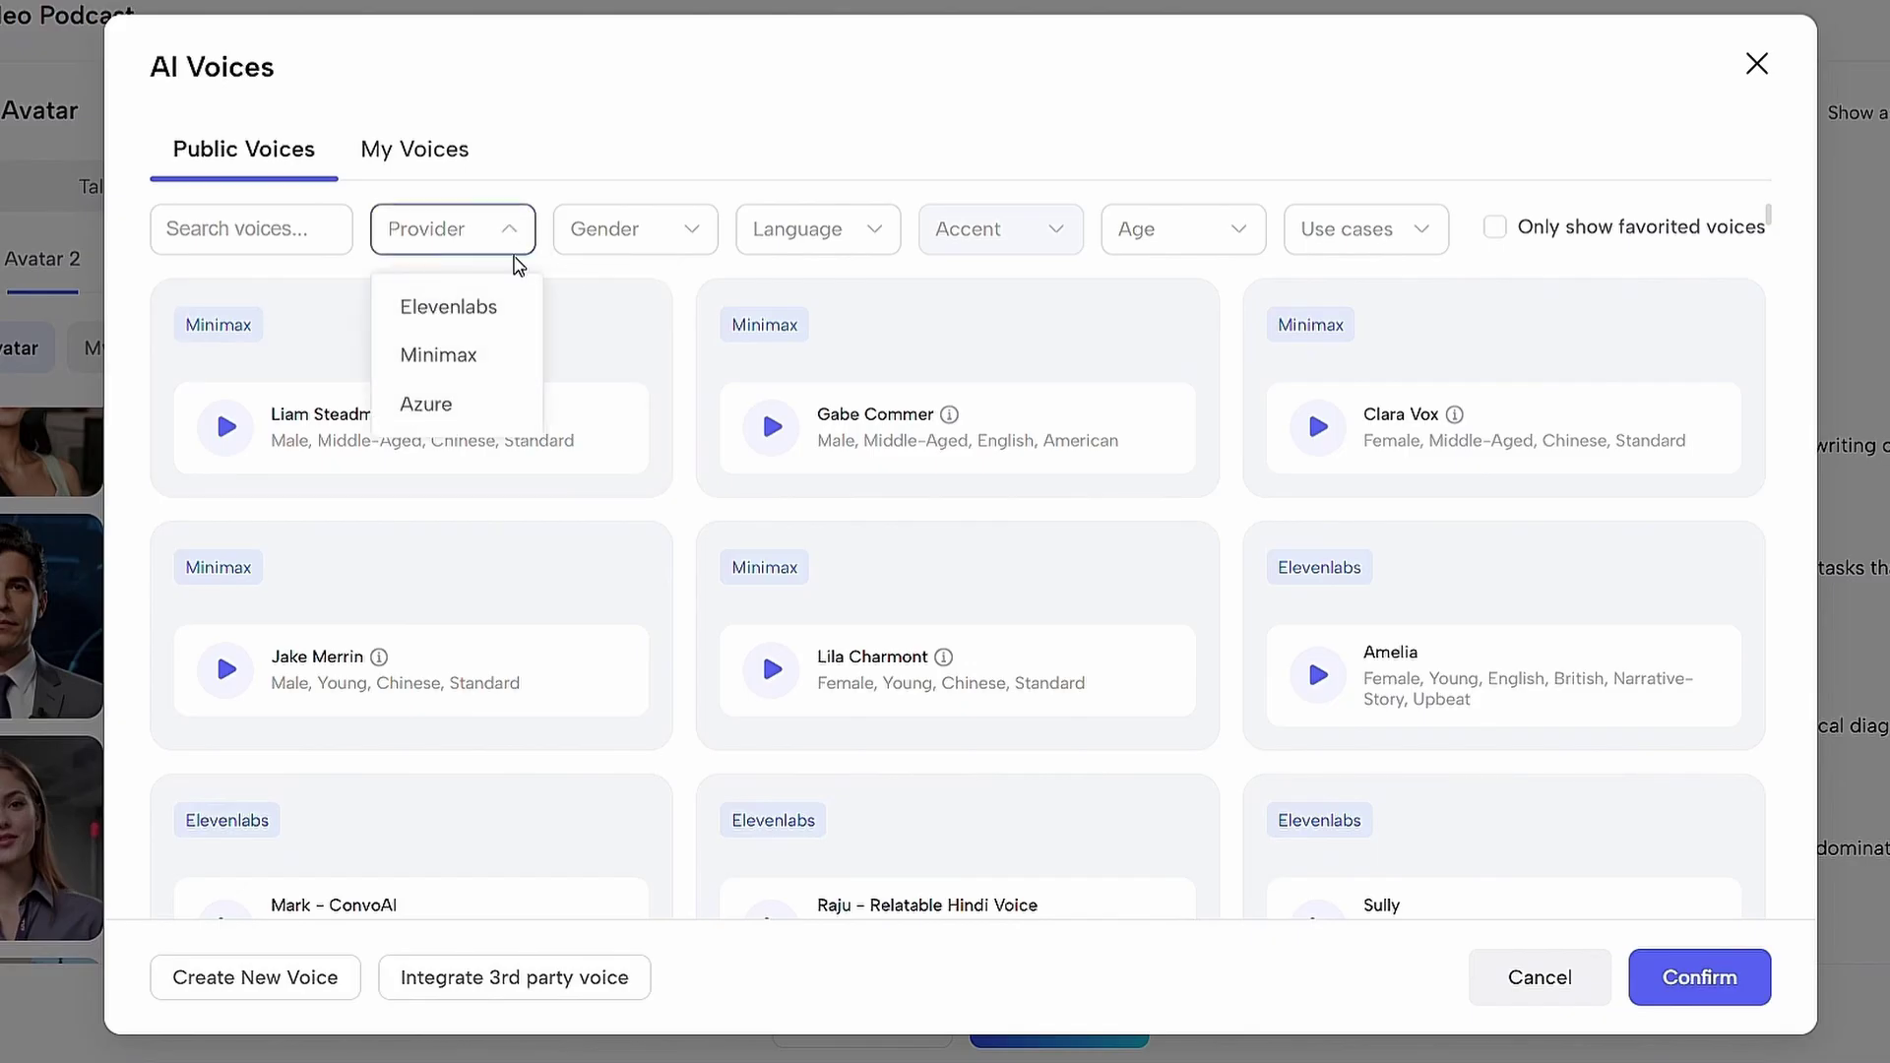
click(511, 313)
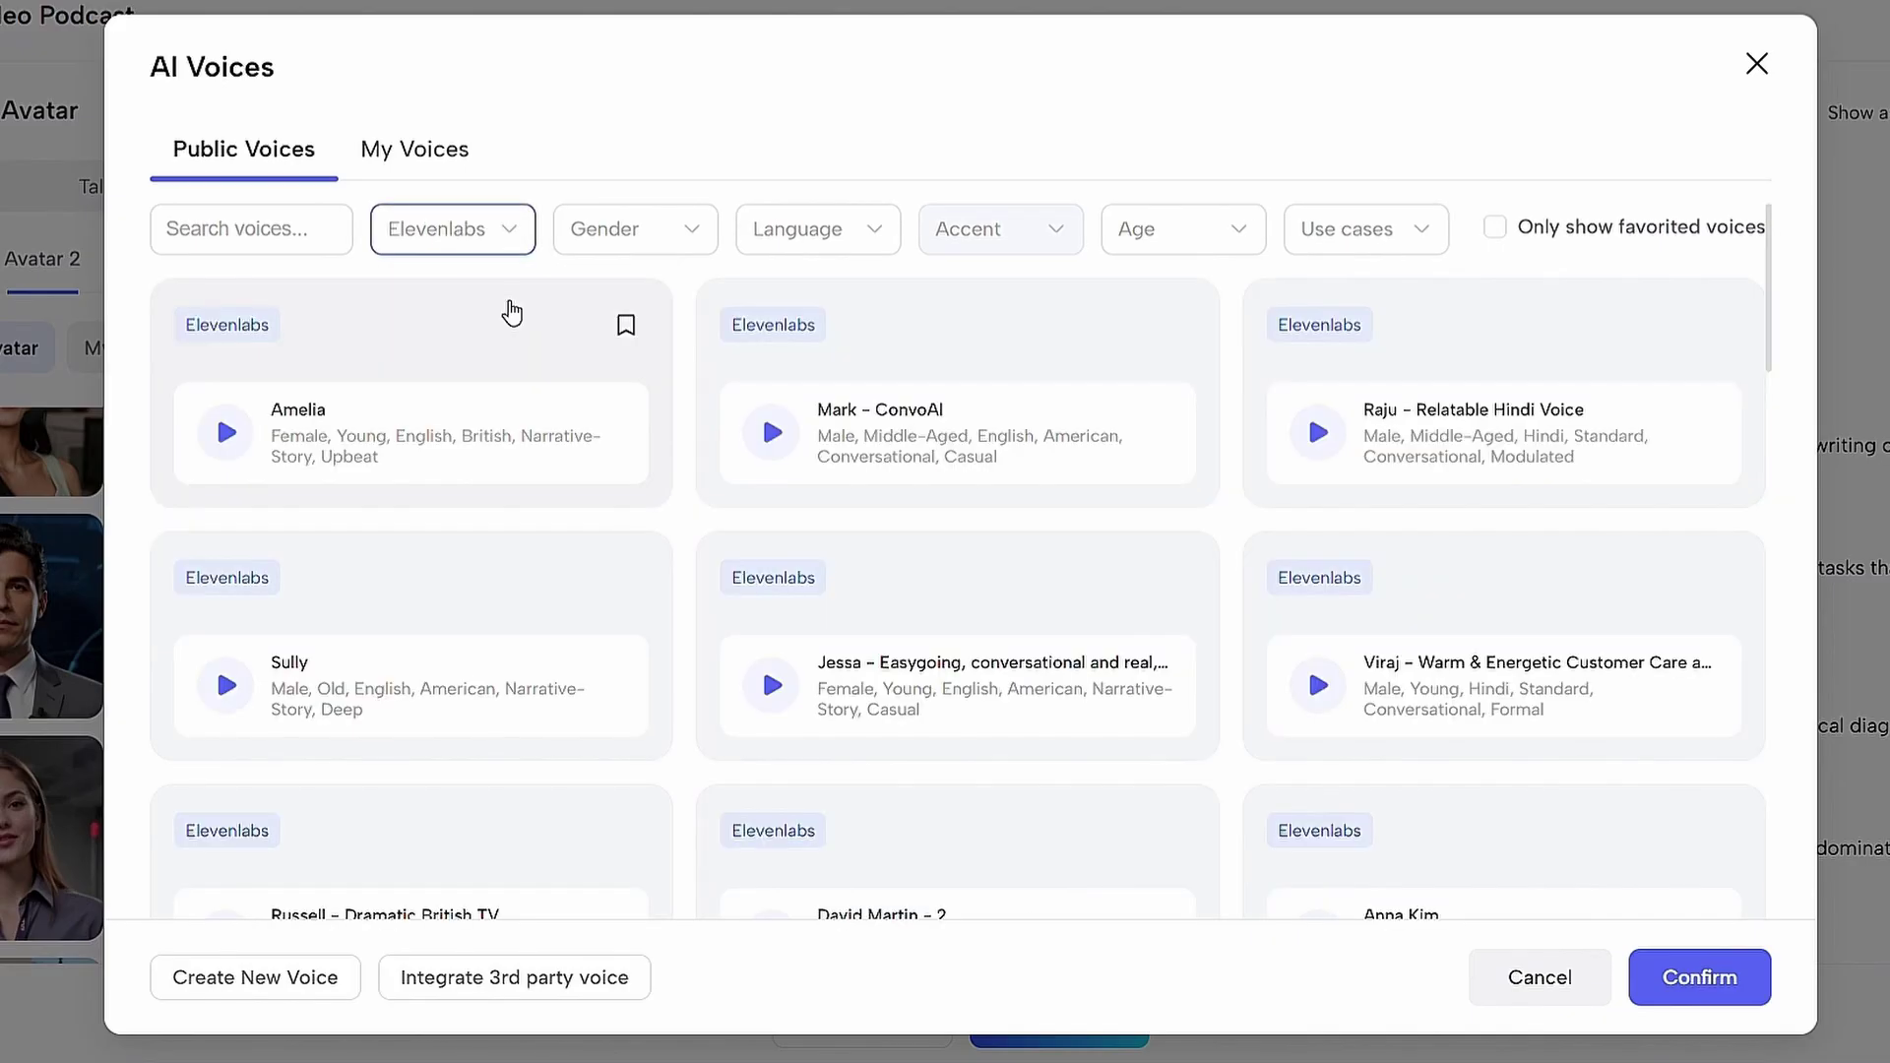
click(610, 248)
click(630, 356)
click(859, 236)
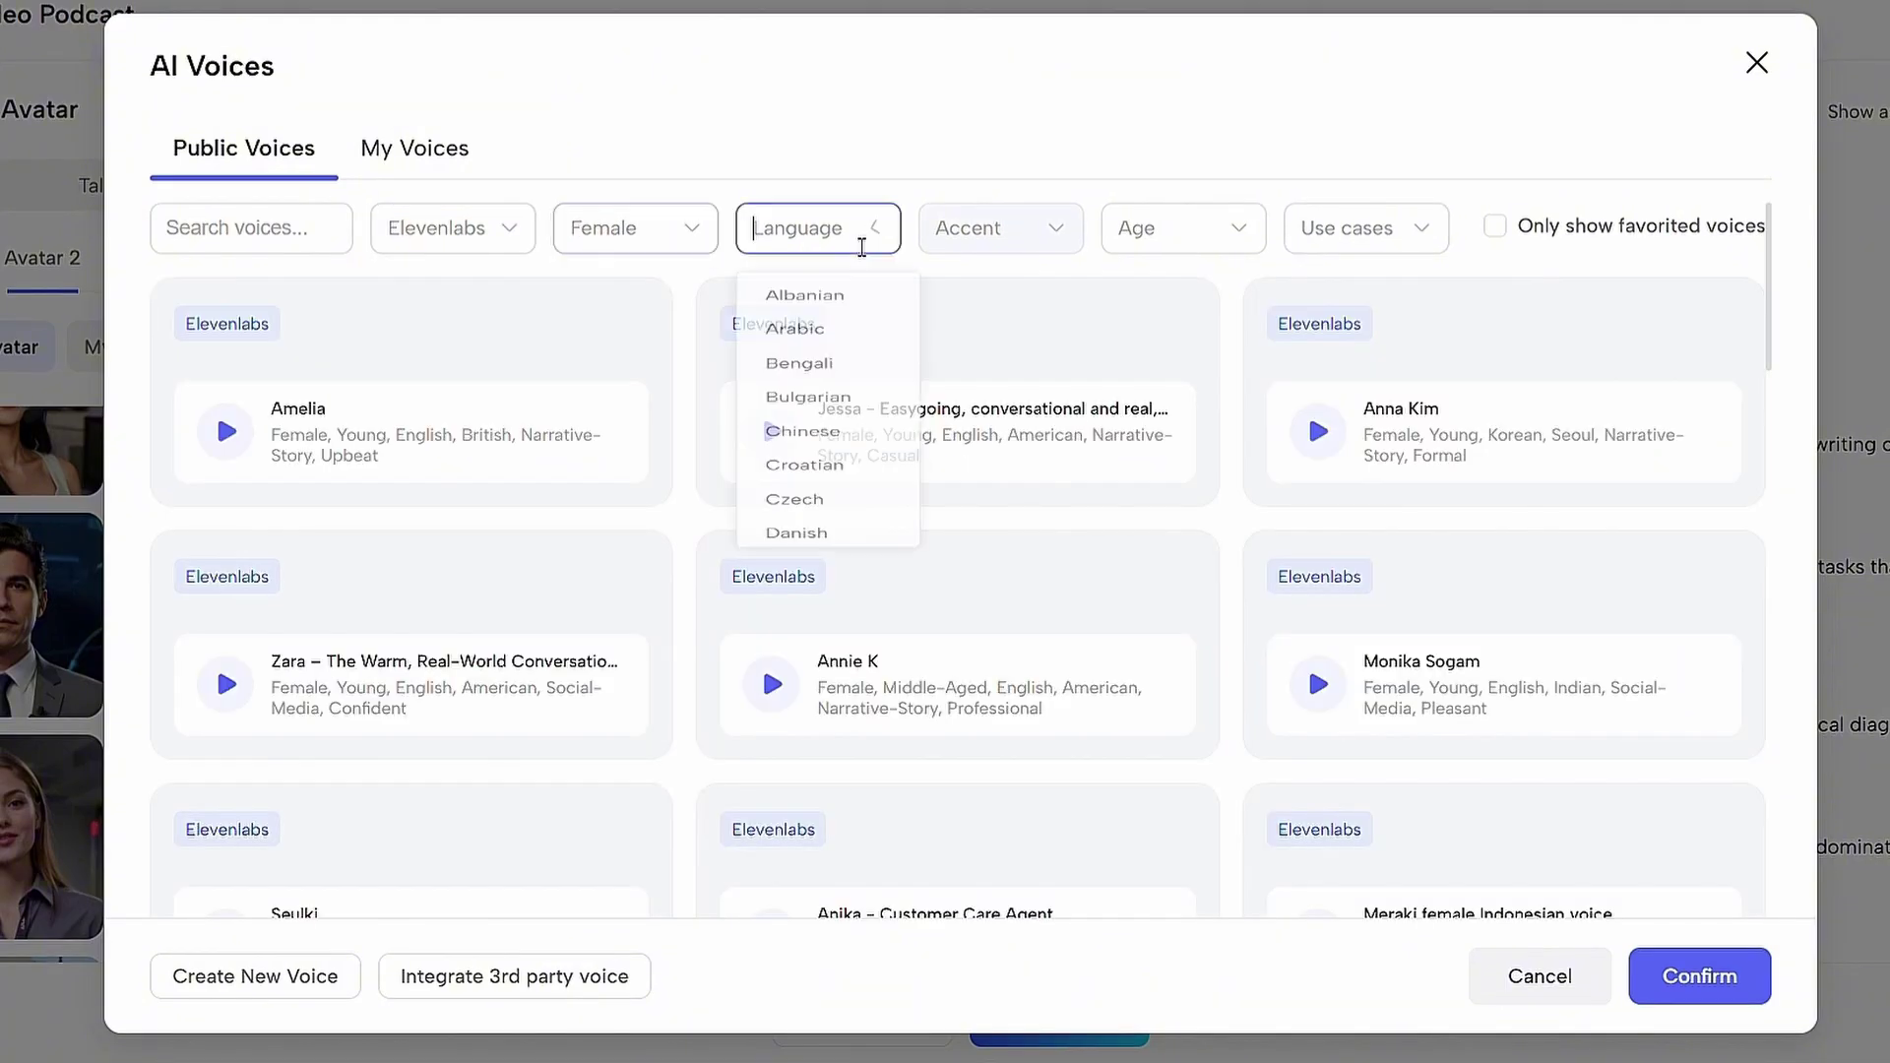
text(e)
click(827, 447)
click(1002, 241)
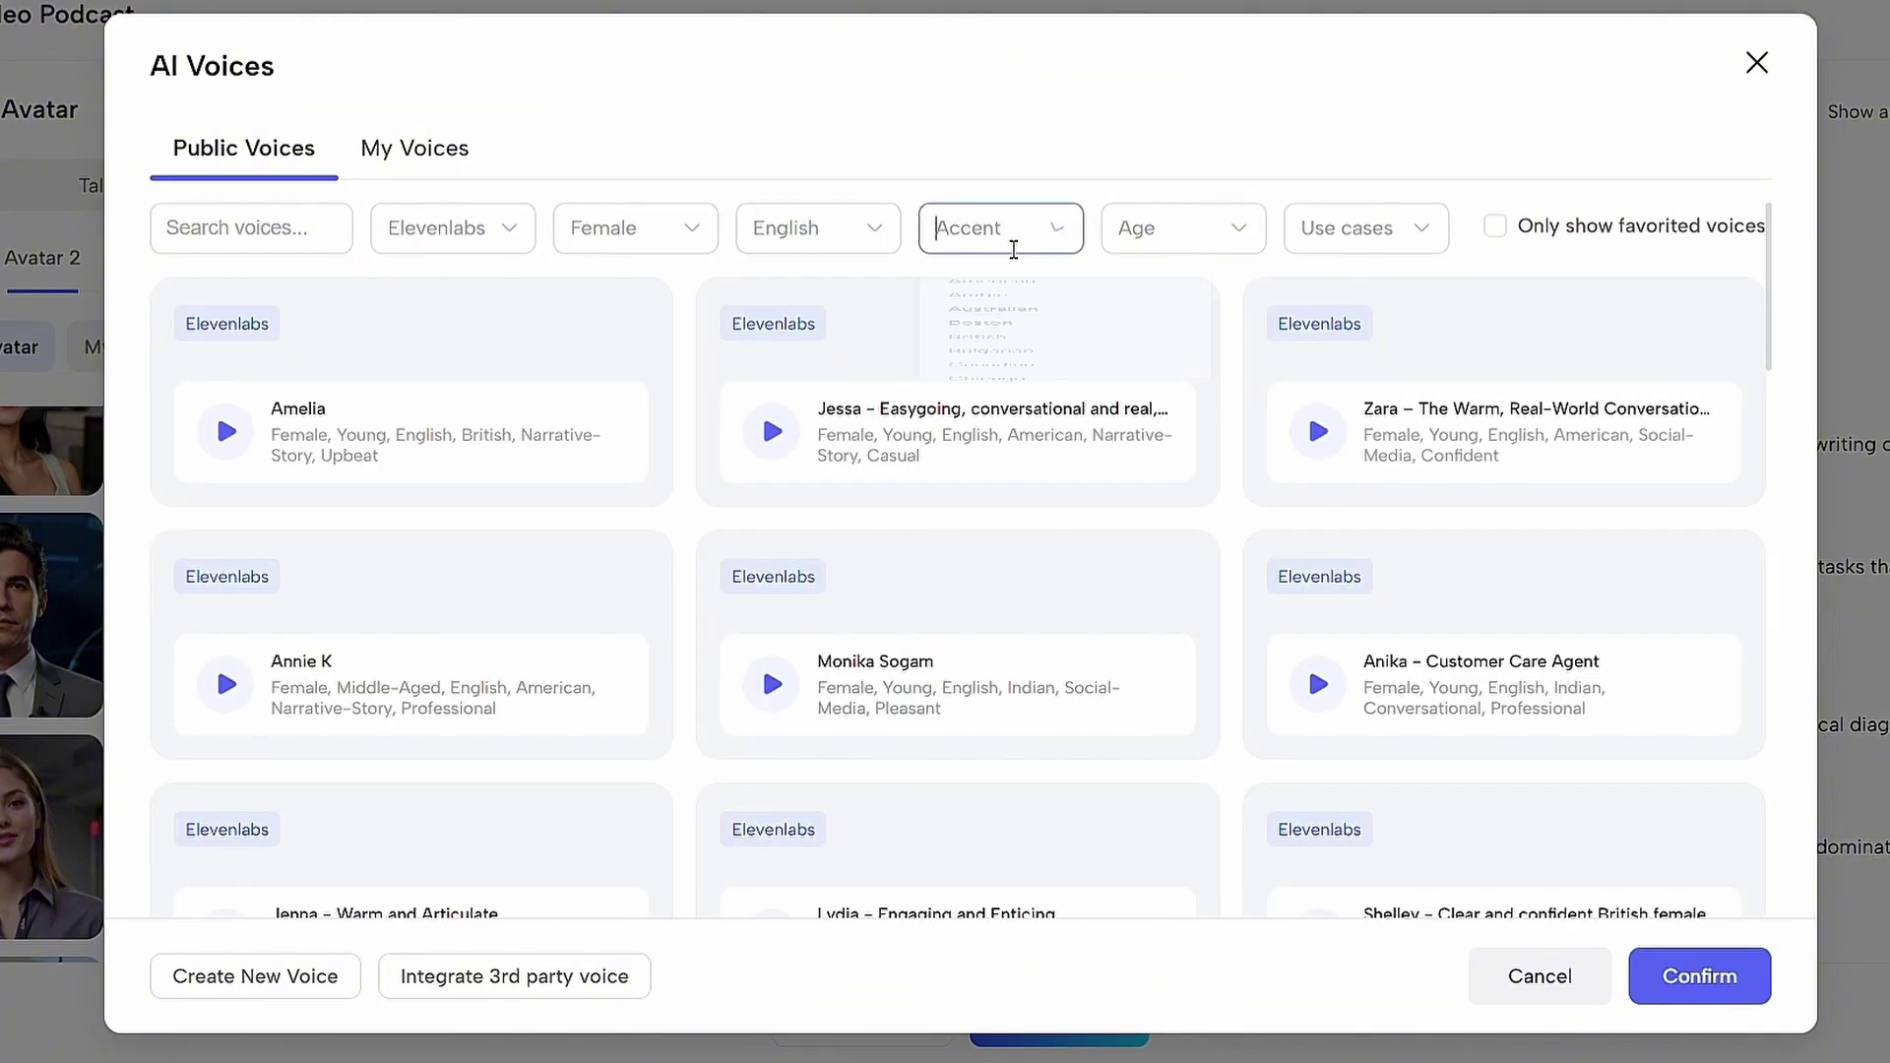
click(984, 305)
click(1218, 238)
click(1161, 305)
click(1360, 246)
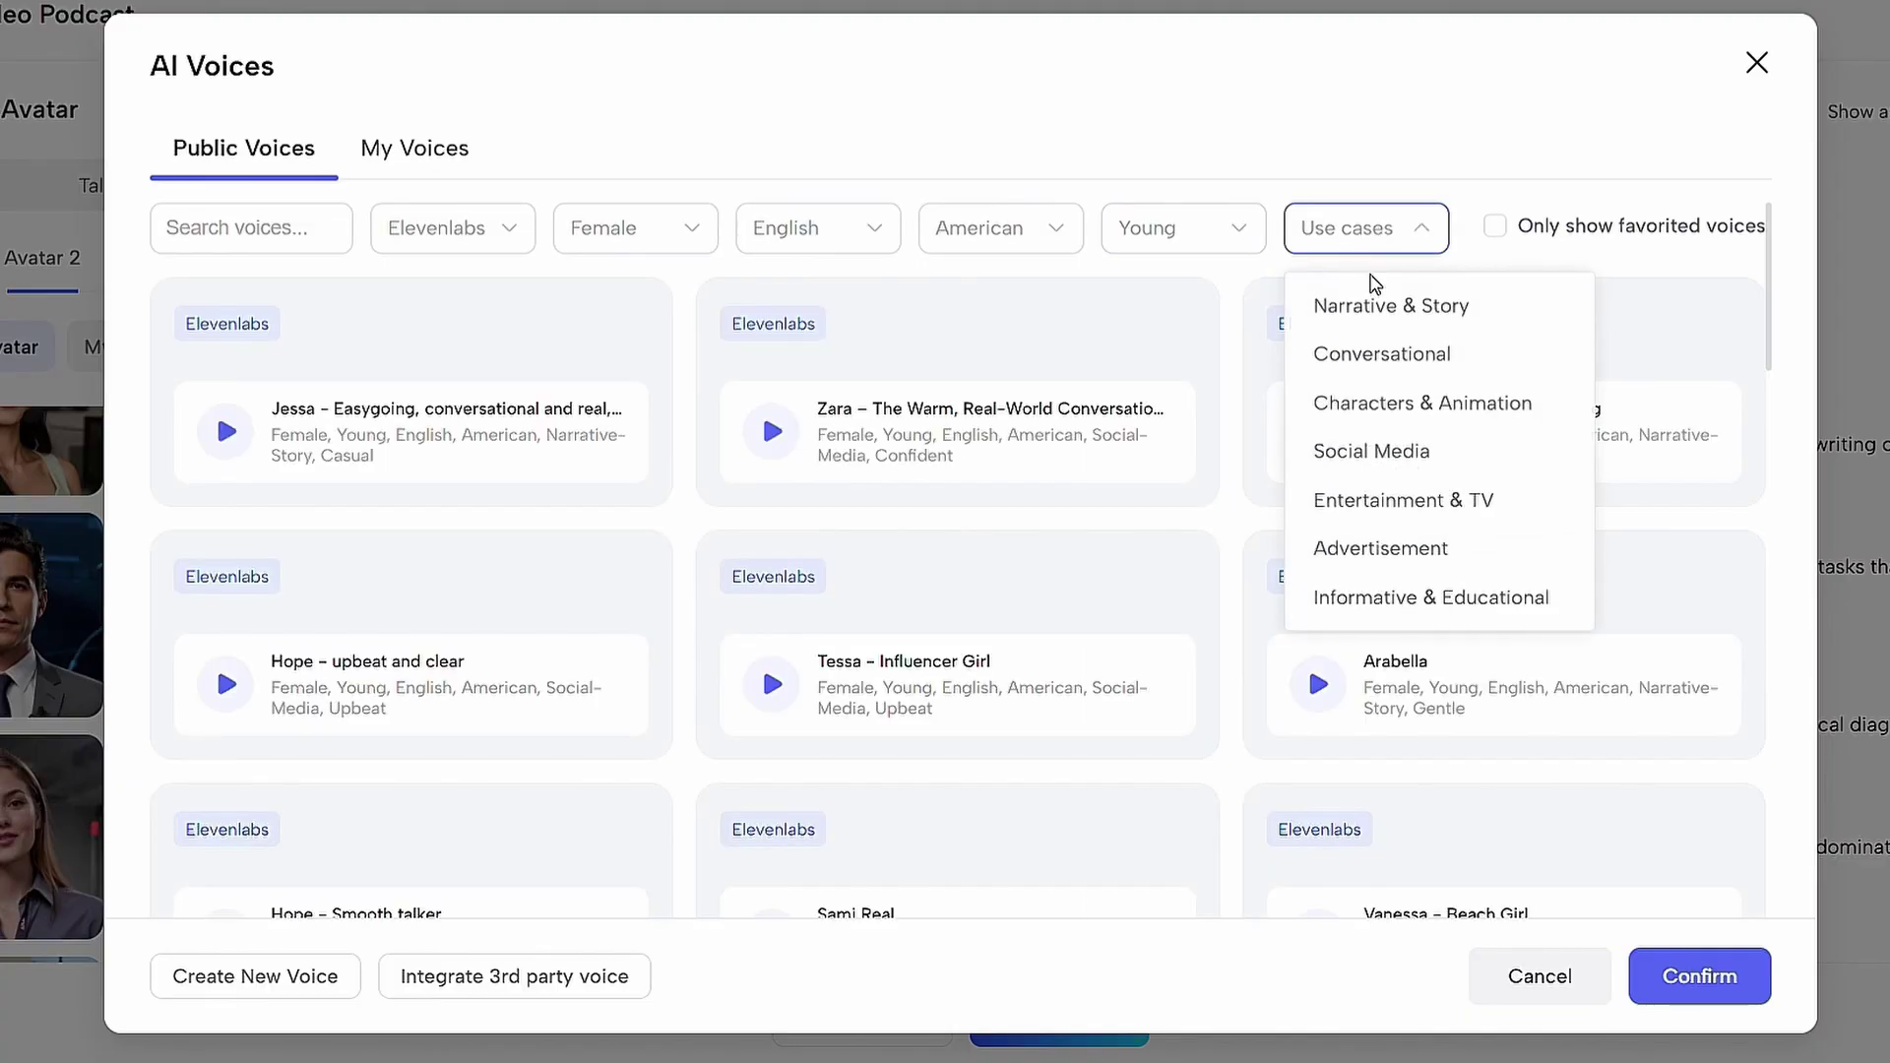
click(1389, 355)
Preview Sami Real and Chrissy, then assign Chrissy – Millenial Female to Avatar 1
click(778, 436)
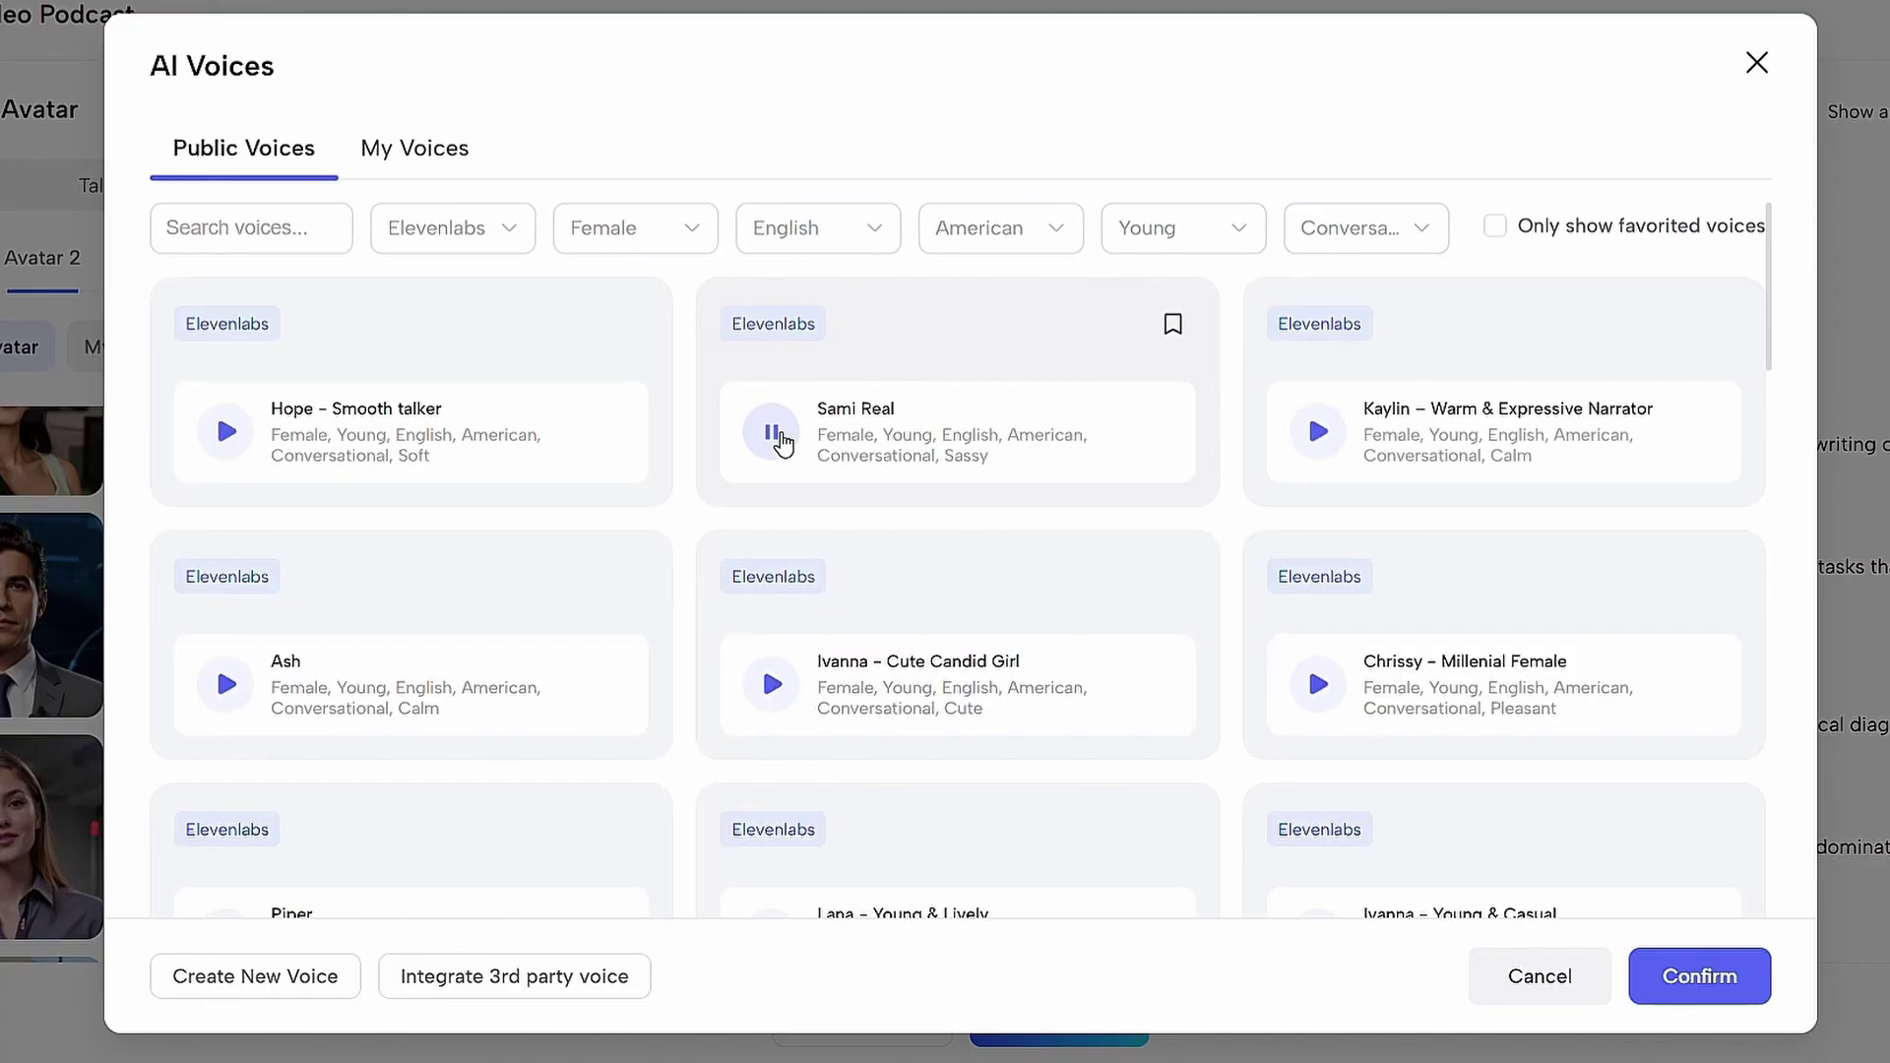
click(1318, 686)
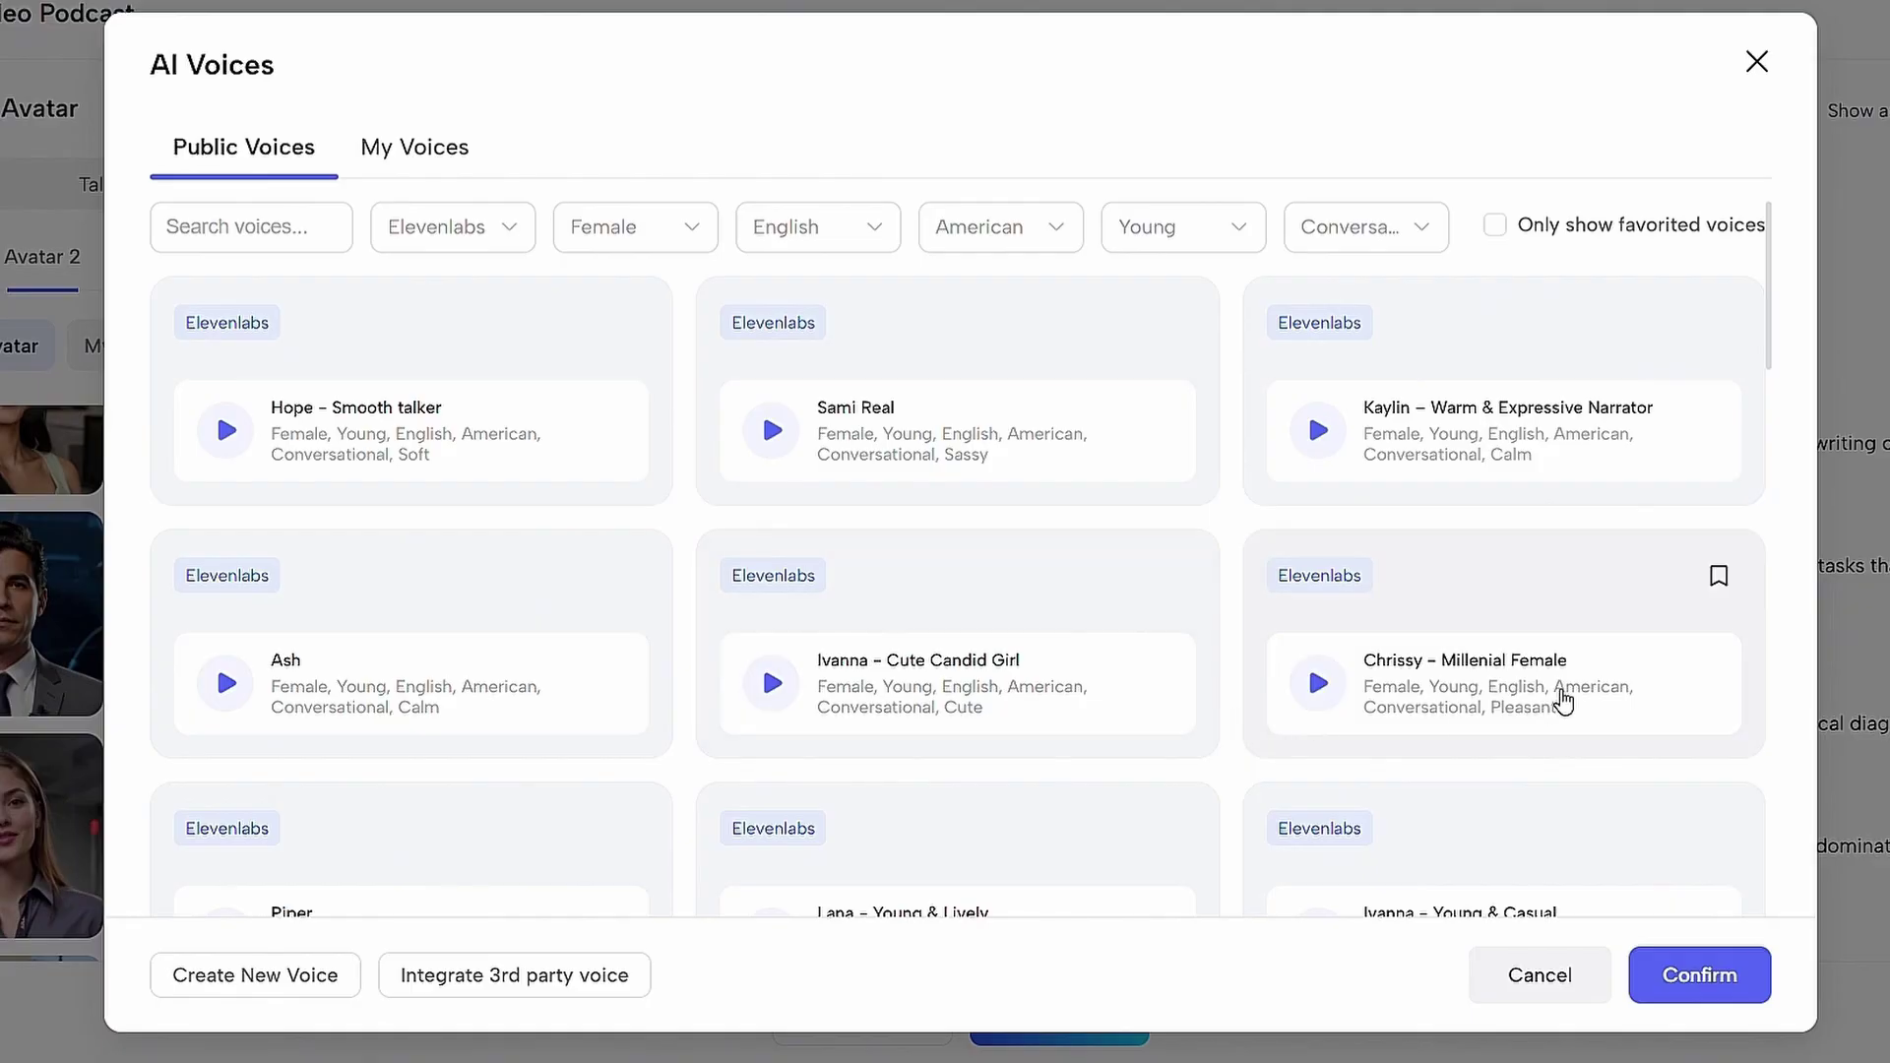
click(1563, 697)
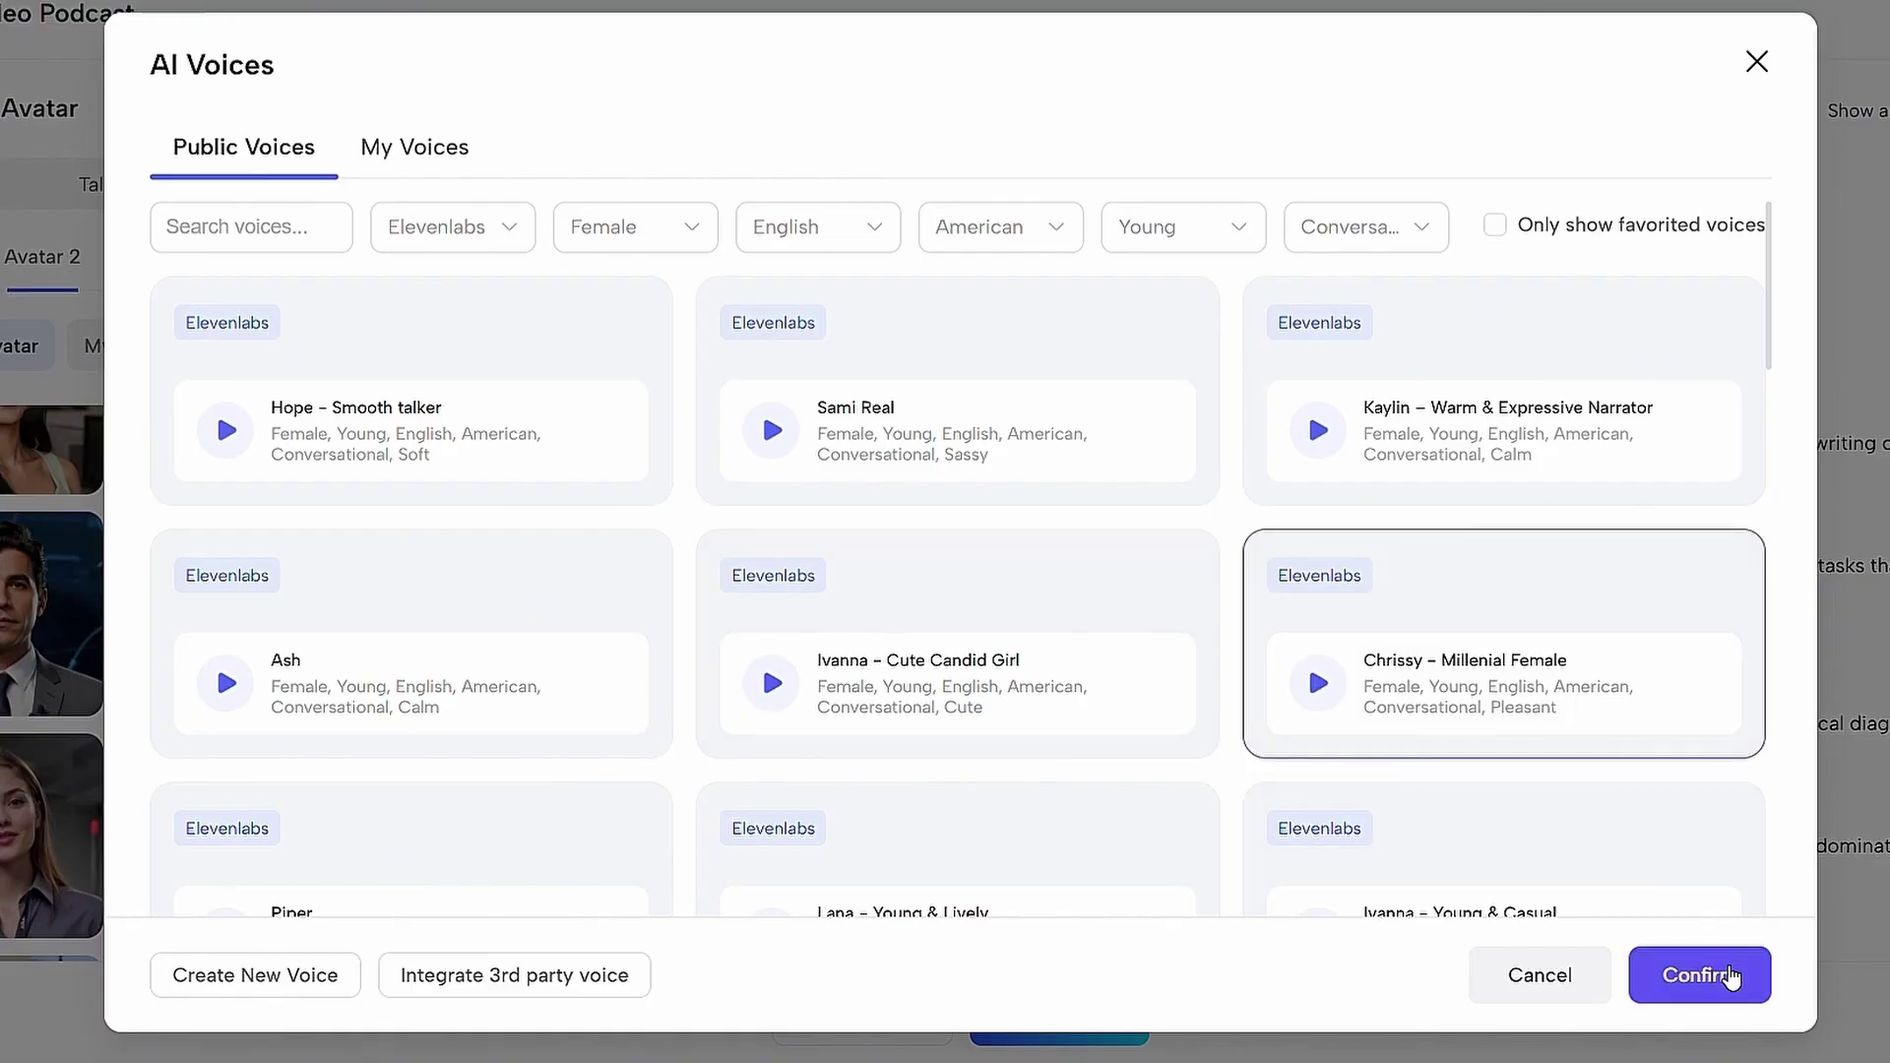
click(1733, 975)
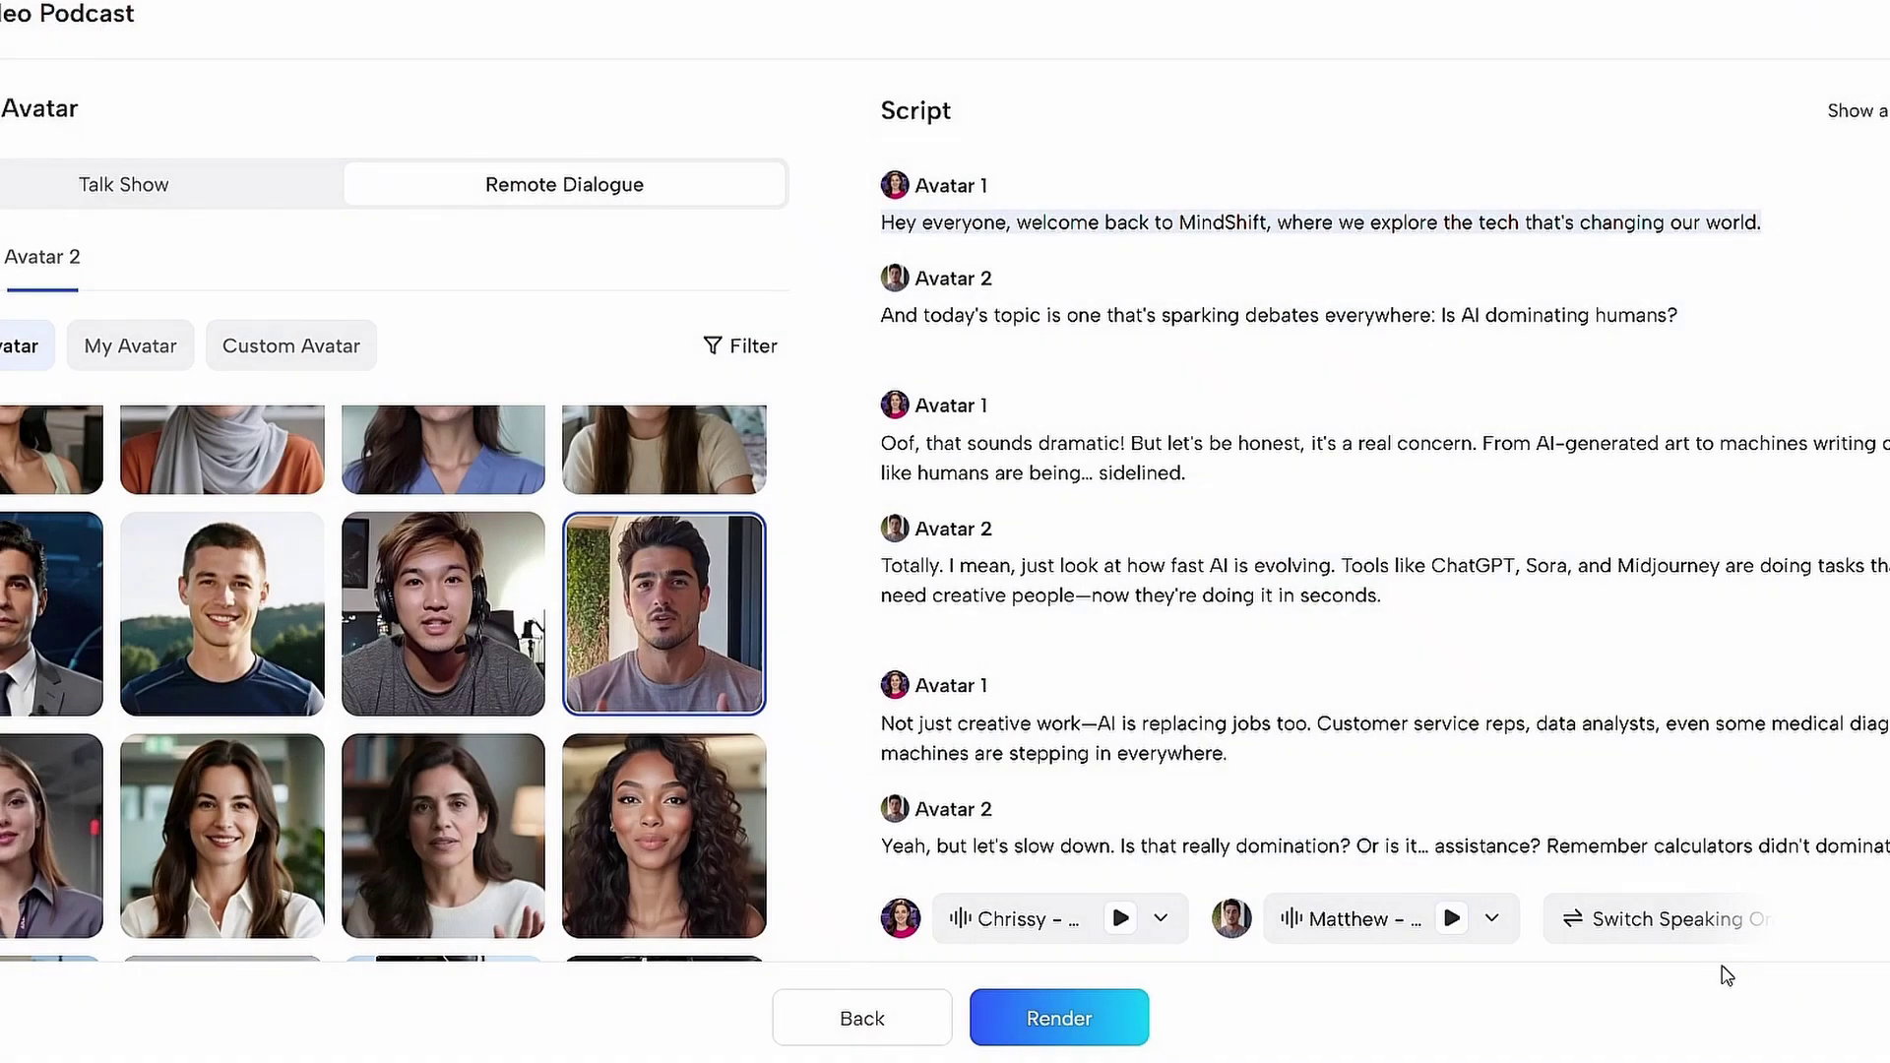
Give Avatar 2 the Mark voice, filtered to young male American English voices
click(1349, 918)
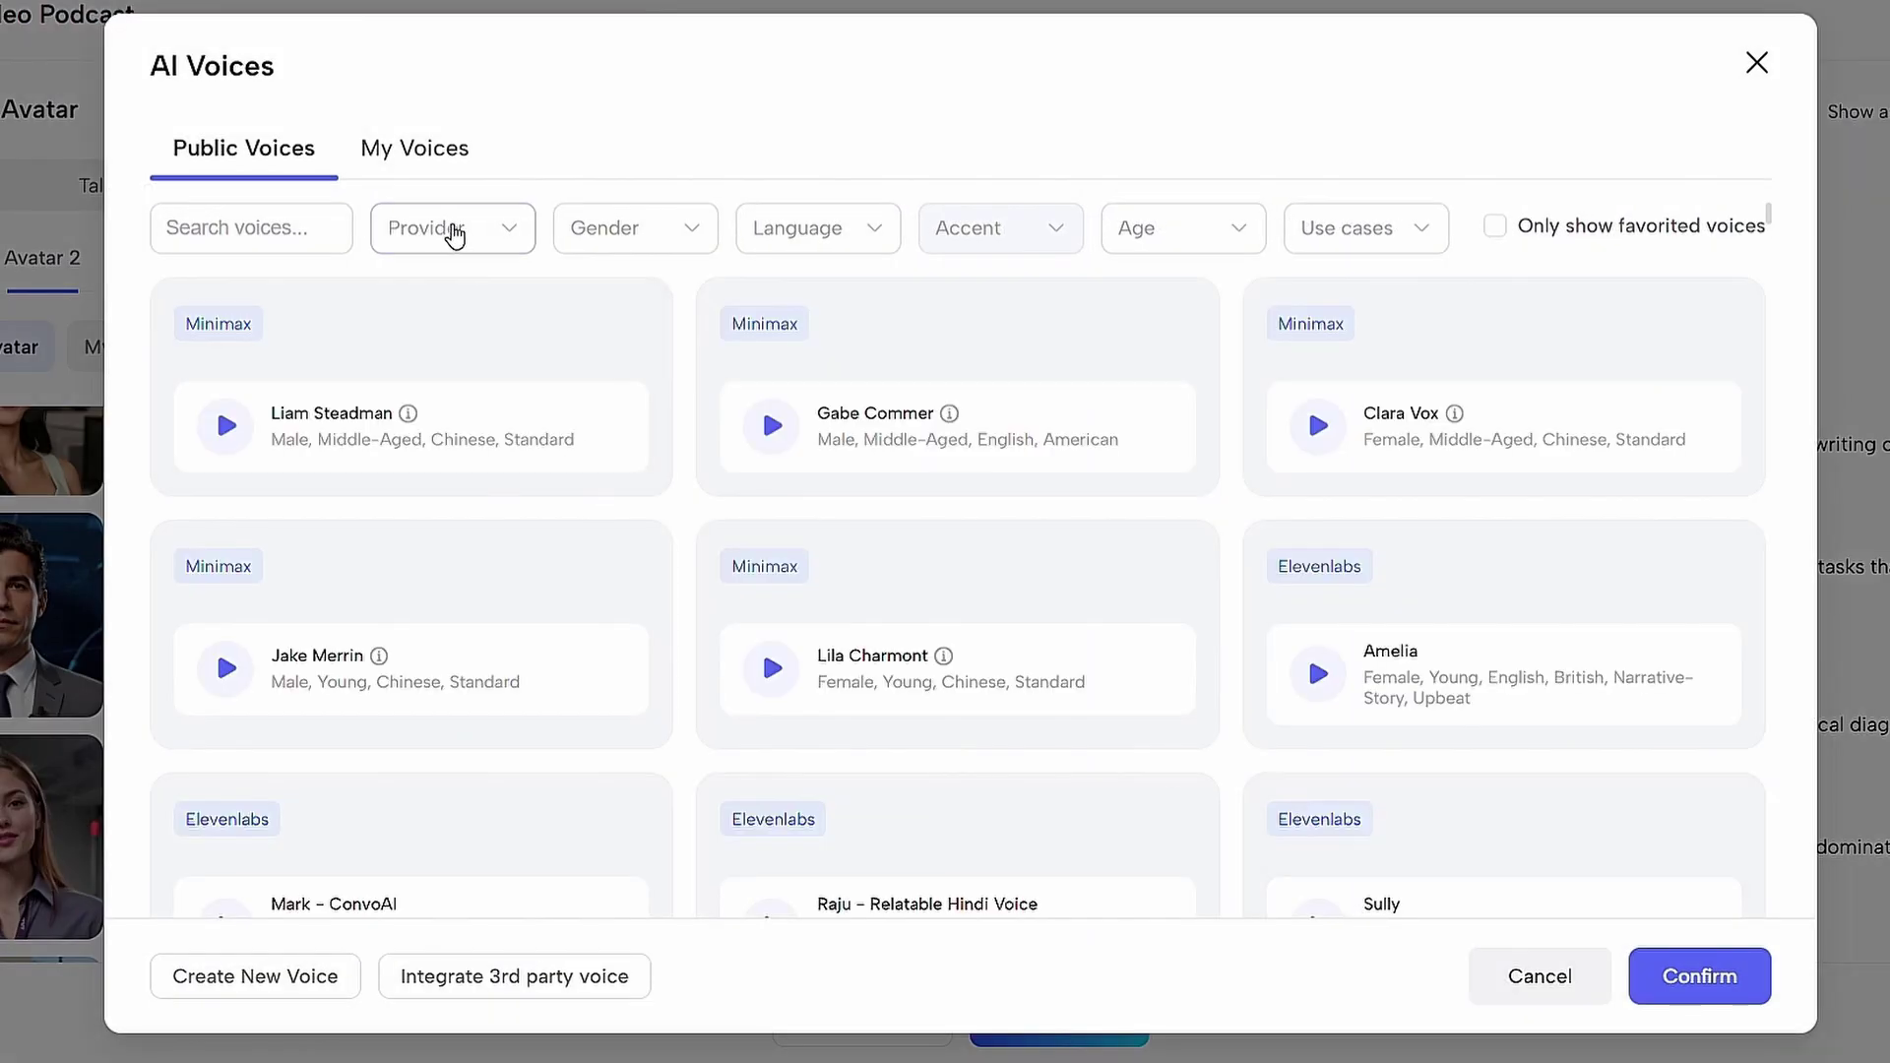
click(635, 227)
click(817, 228)
text(e)
click(831, 439)
click(1181, 227)
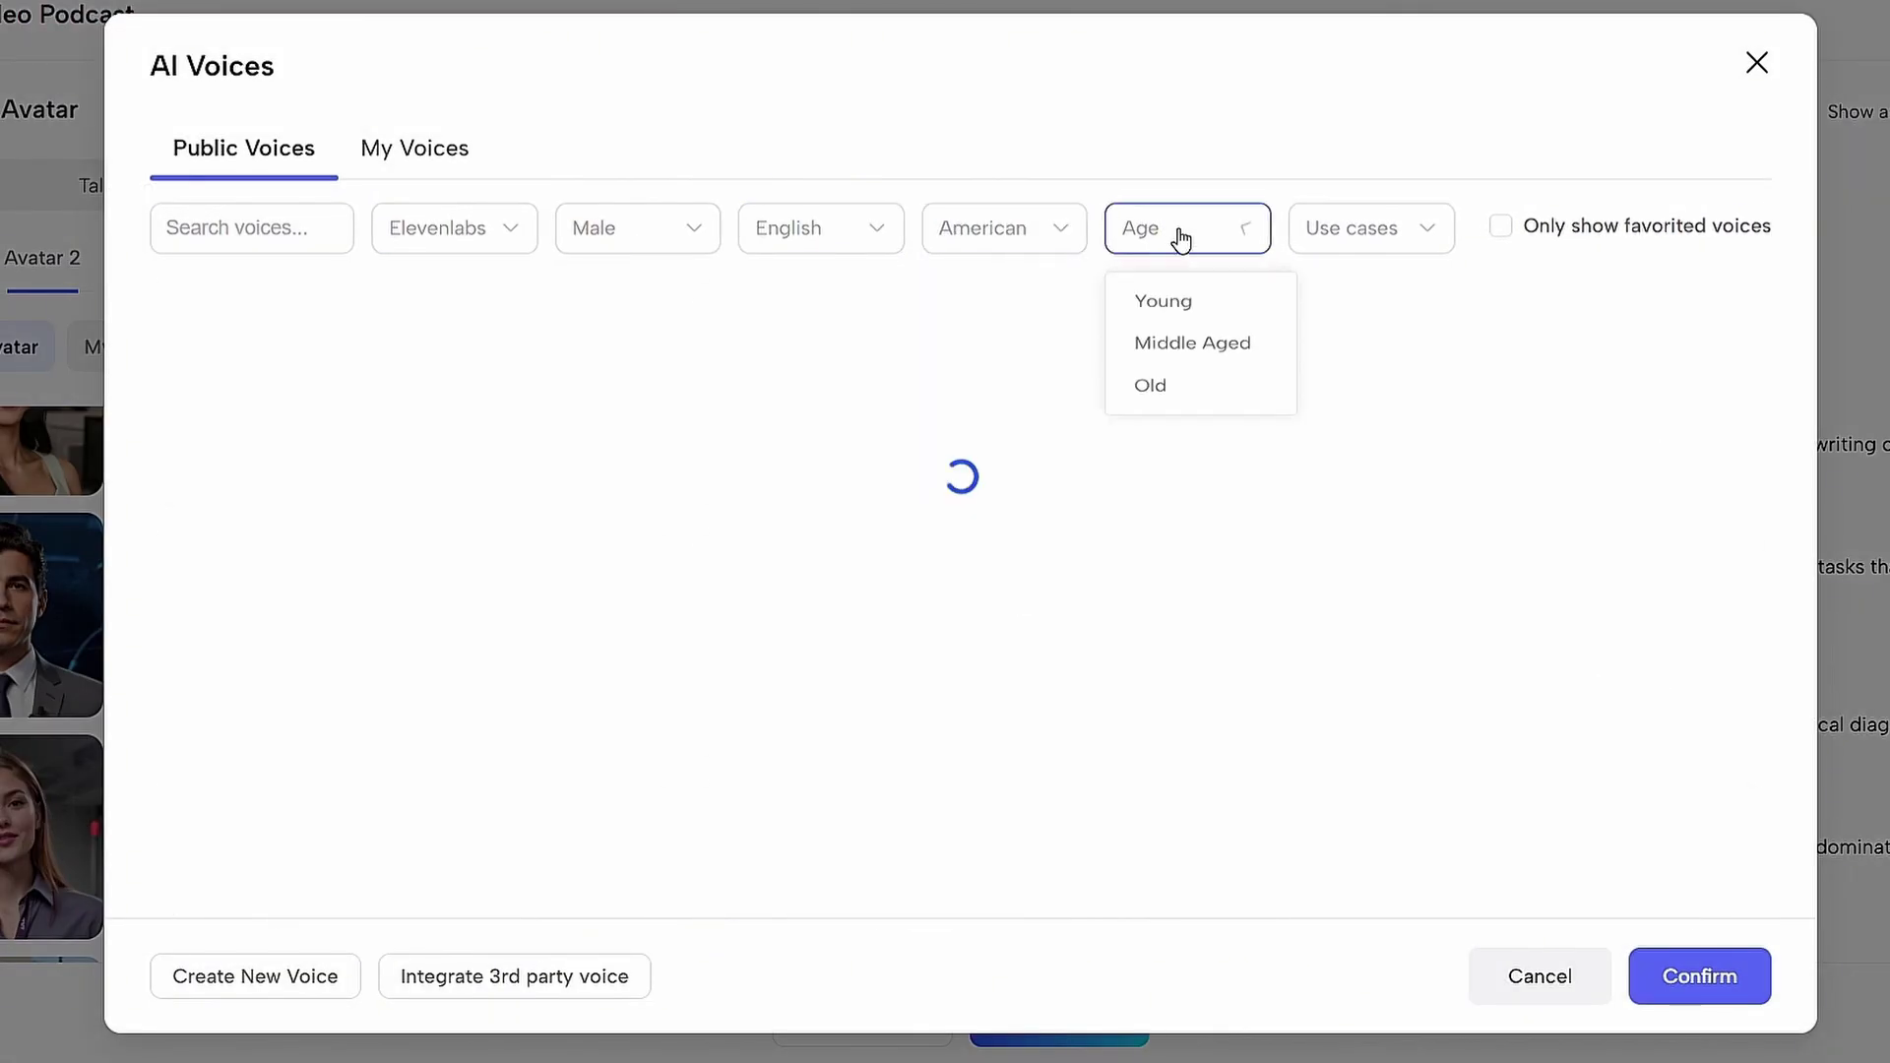
click(1161, 413)
click(1368, 227)
click(1397, 332)
click(1679, 975)
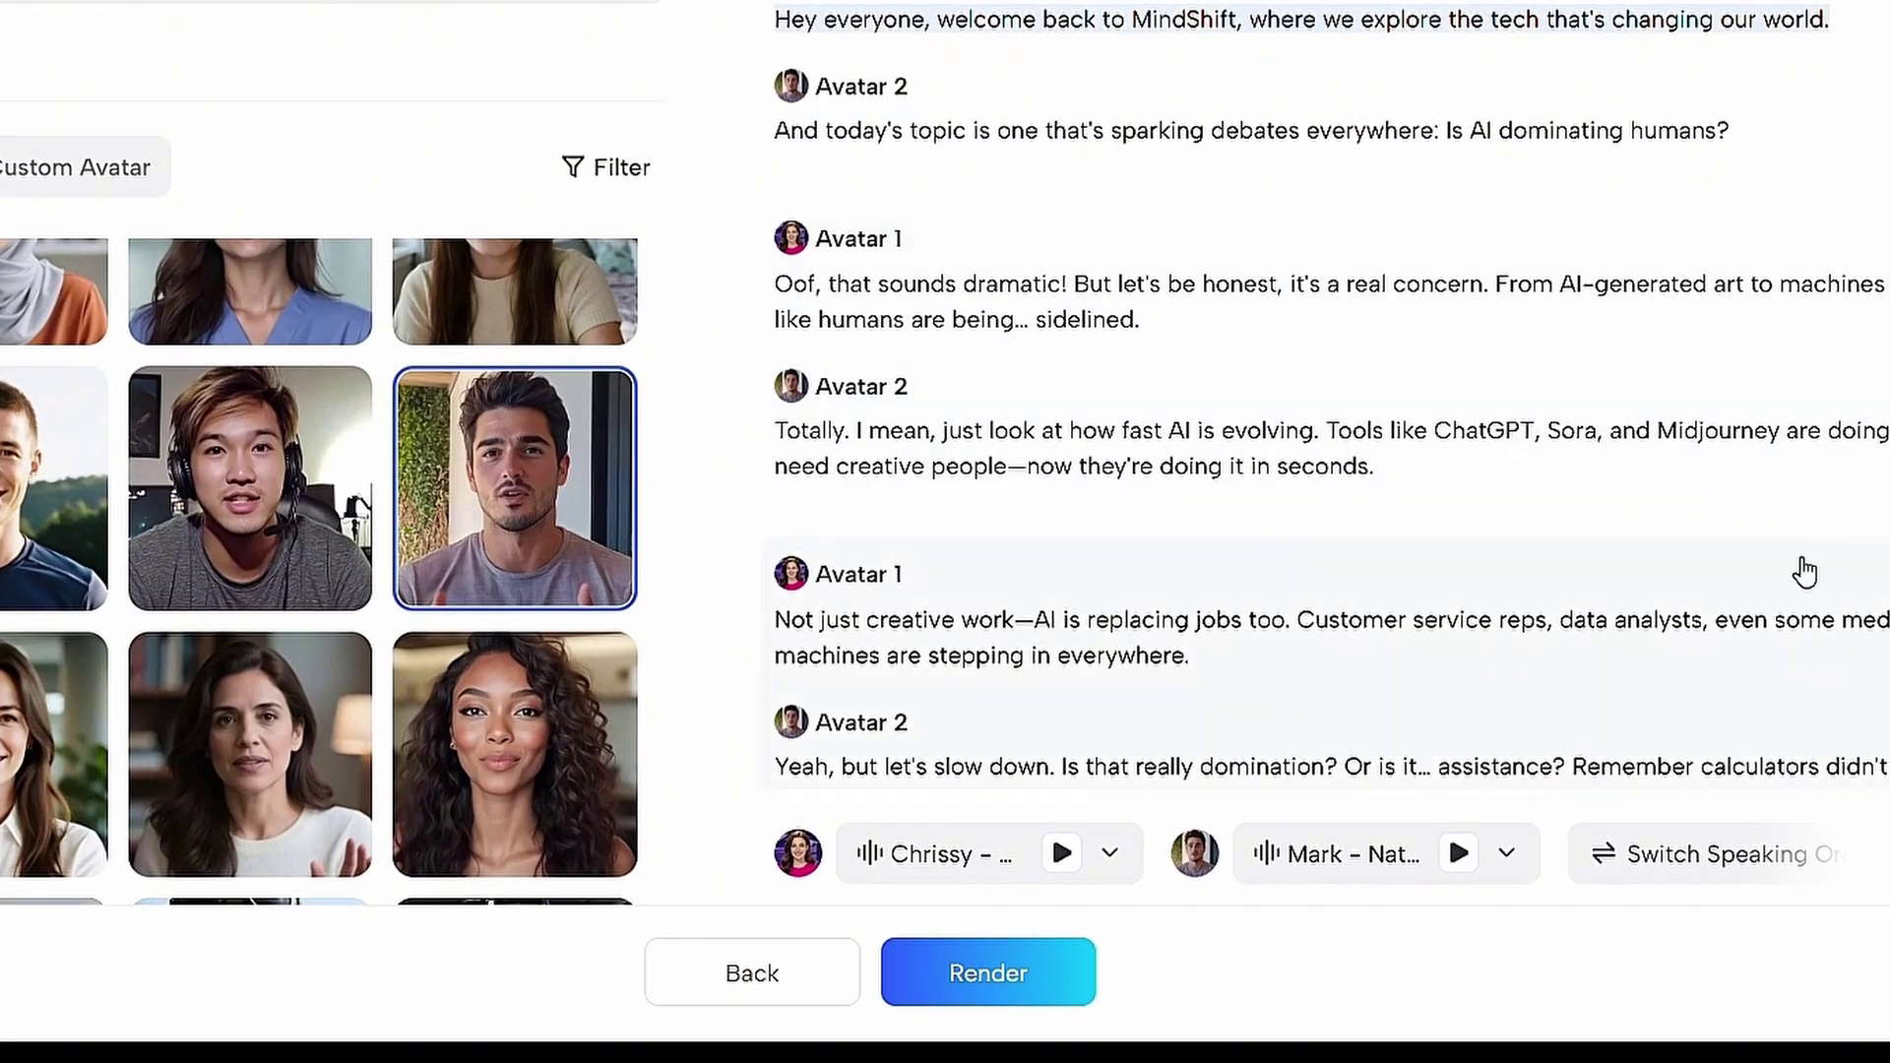
Render the first podcast, then start a new generated script using Website as the source
click(1041, 982)
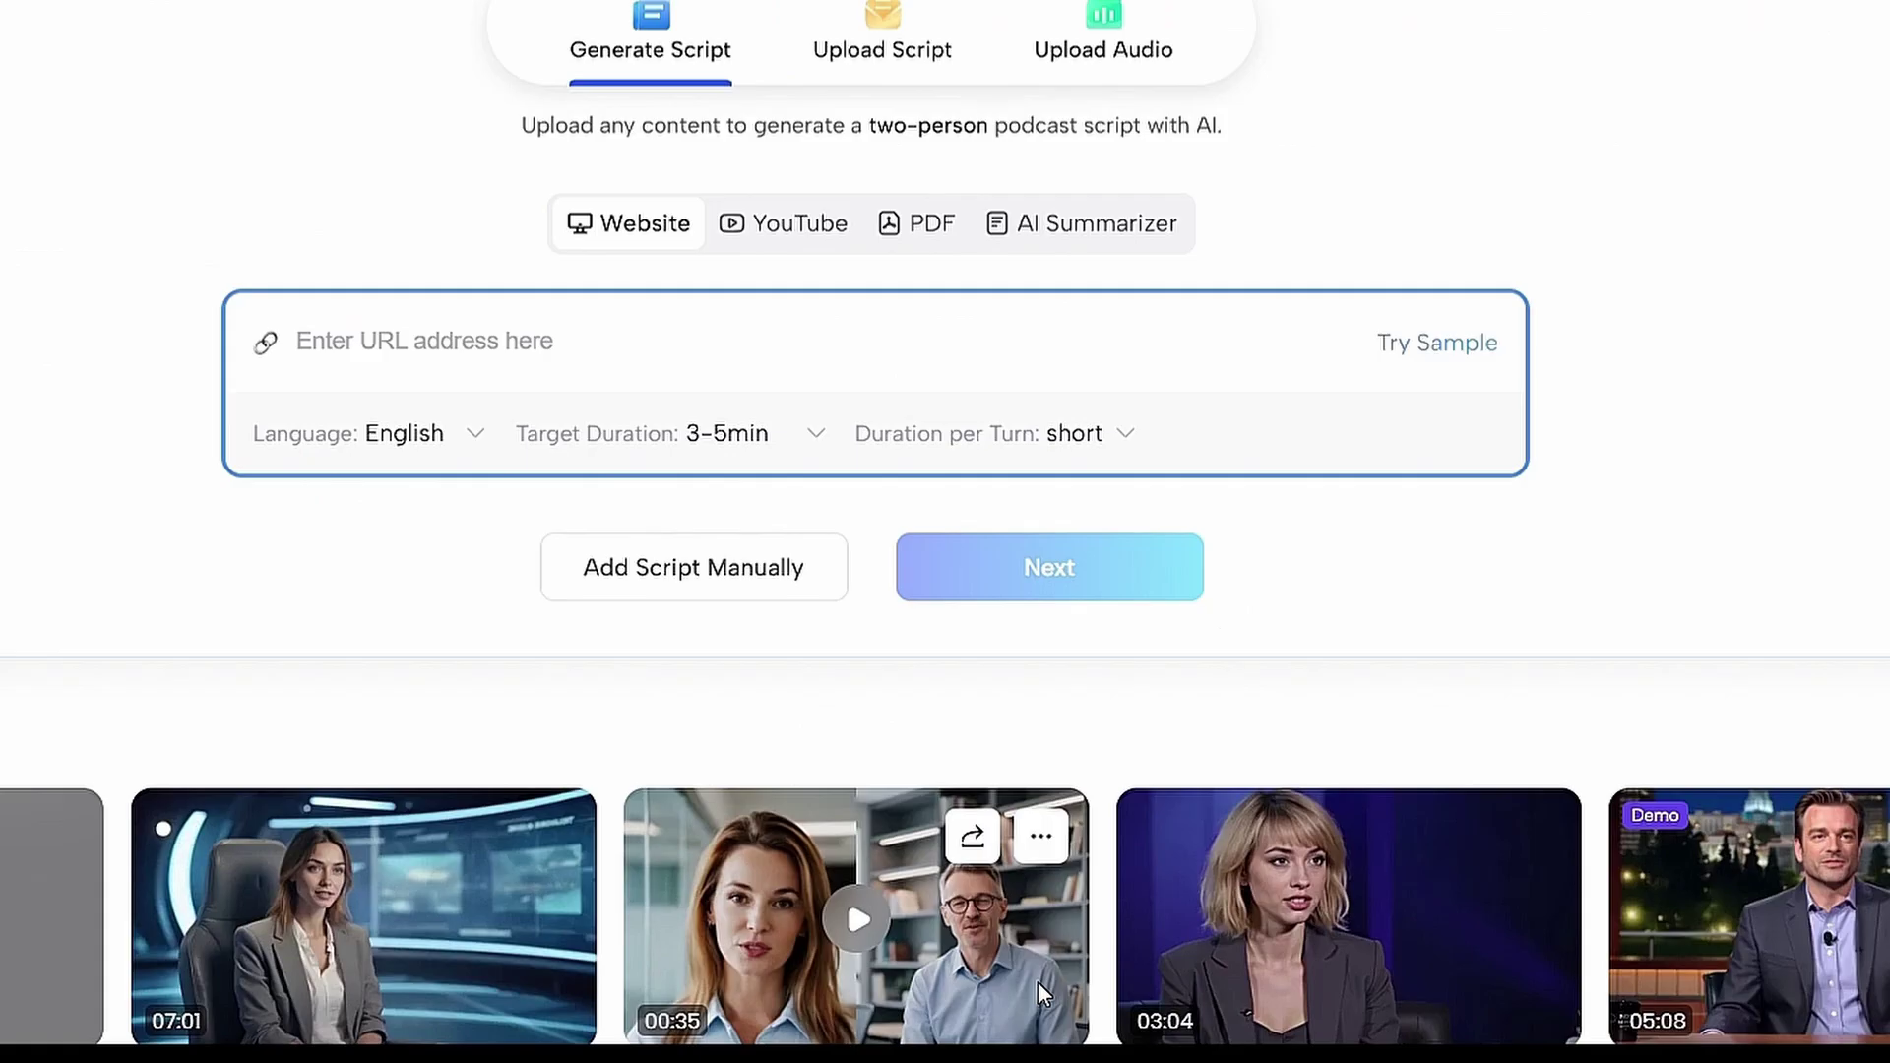
click(188, 862)
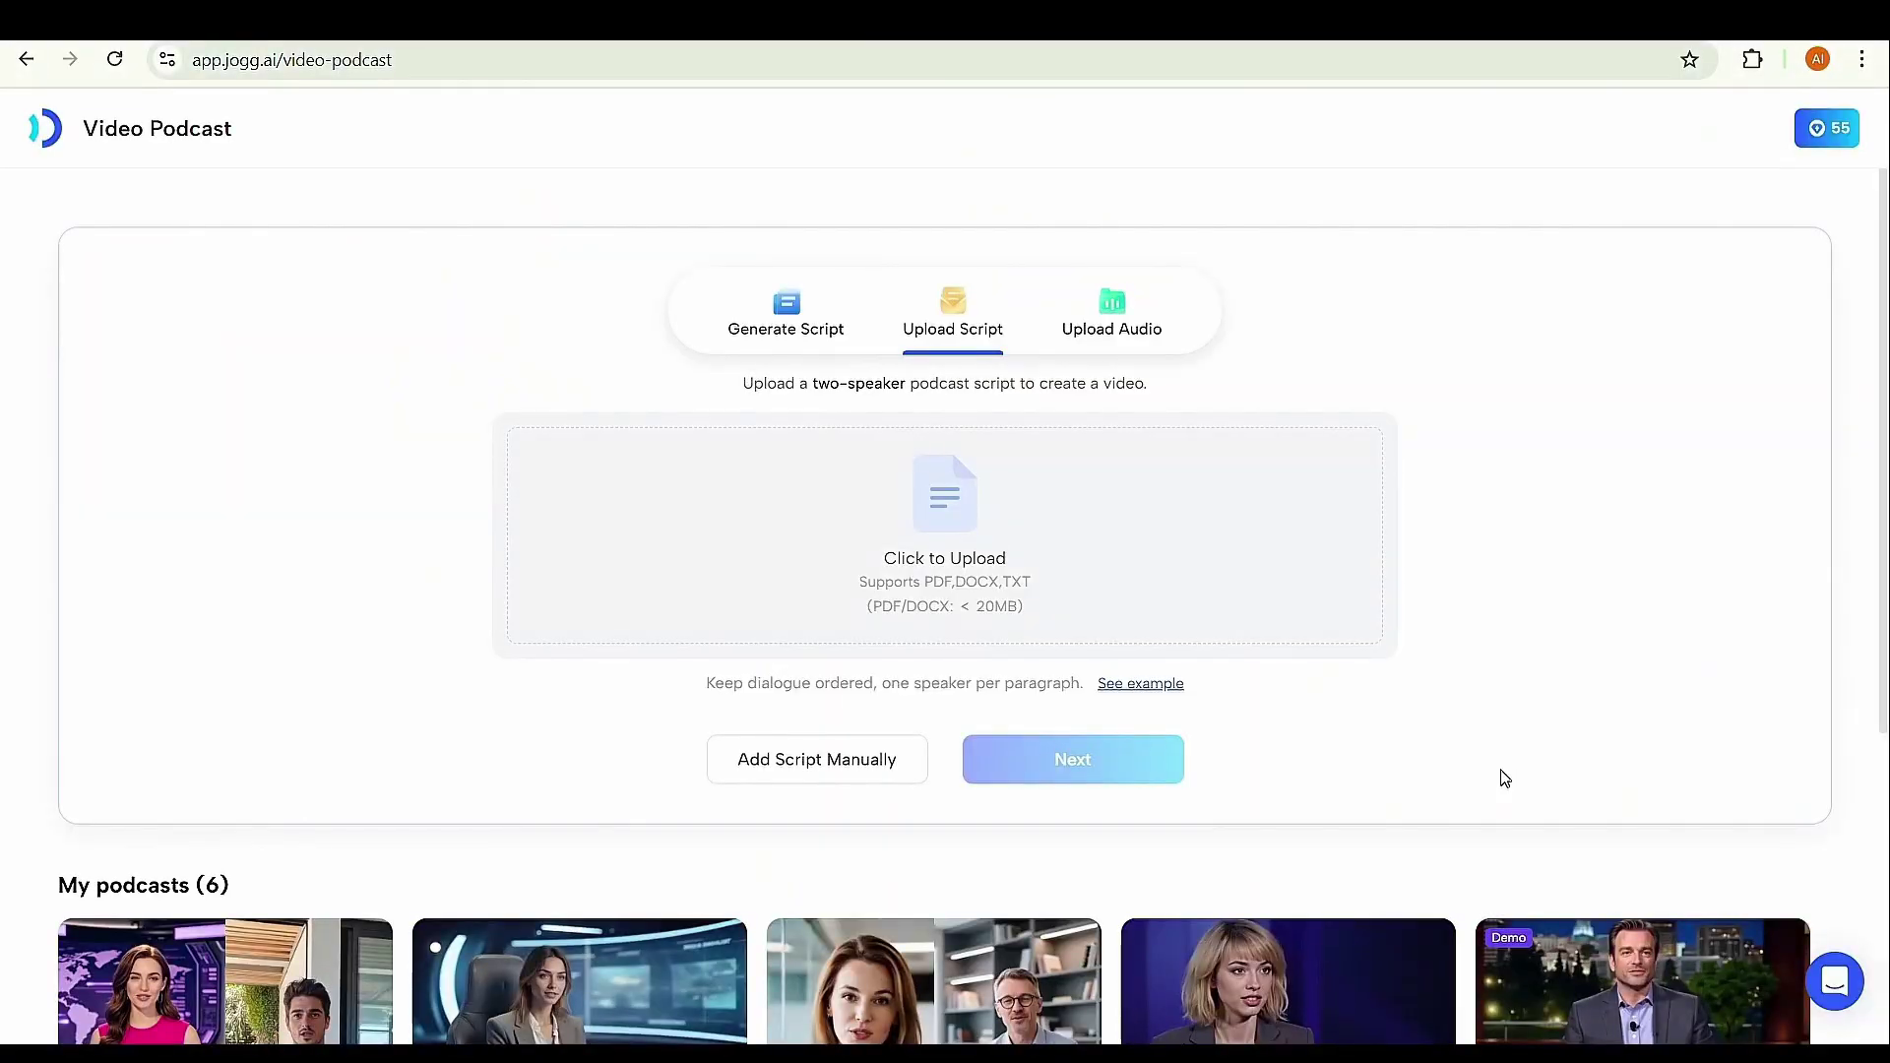
click(786, 304)
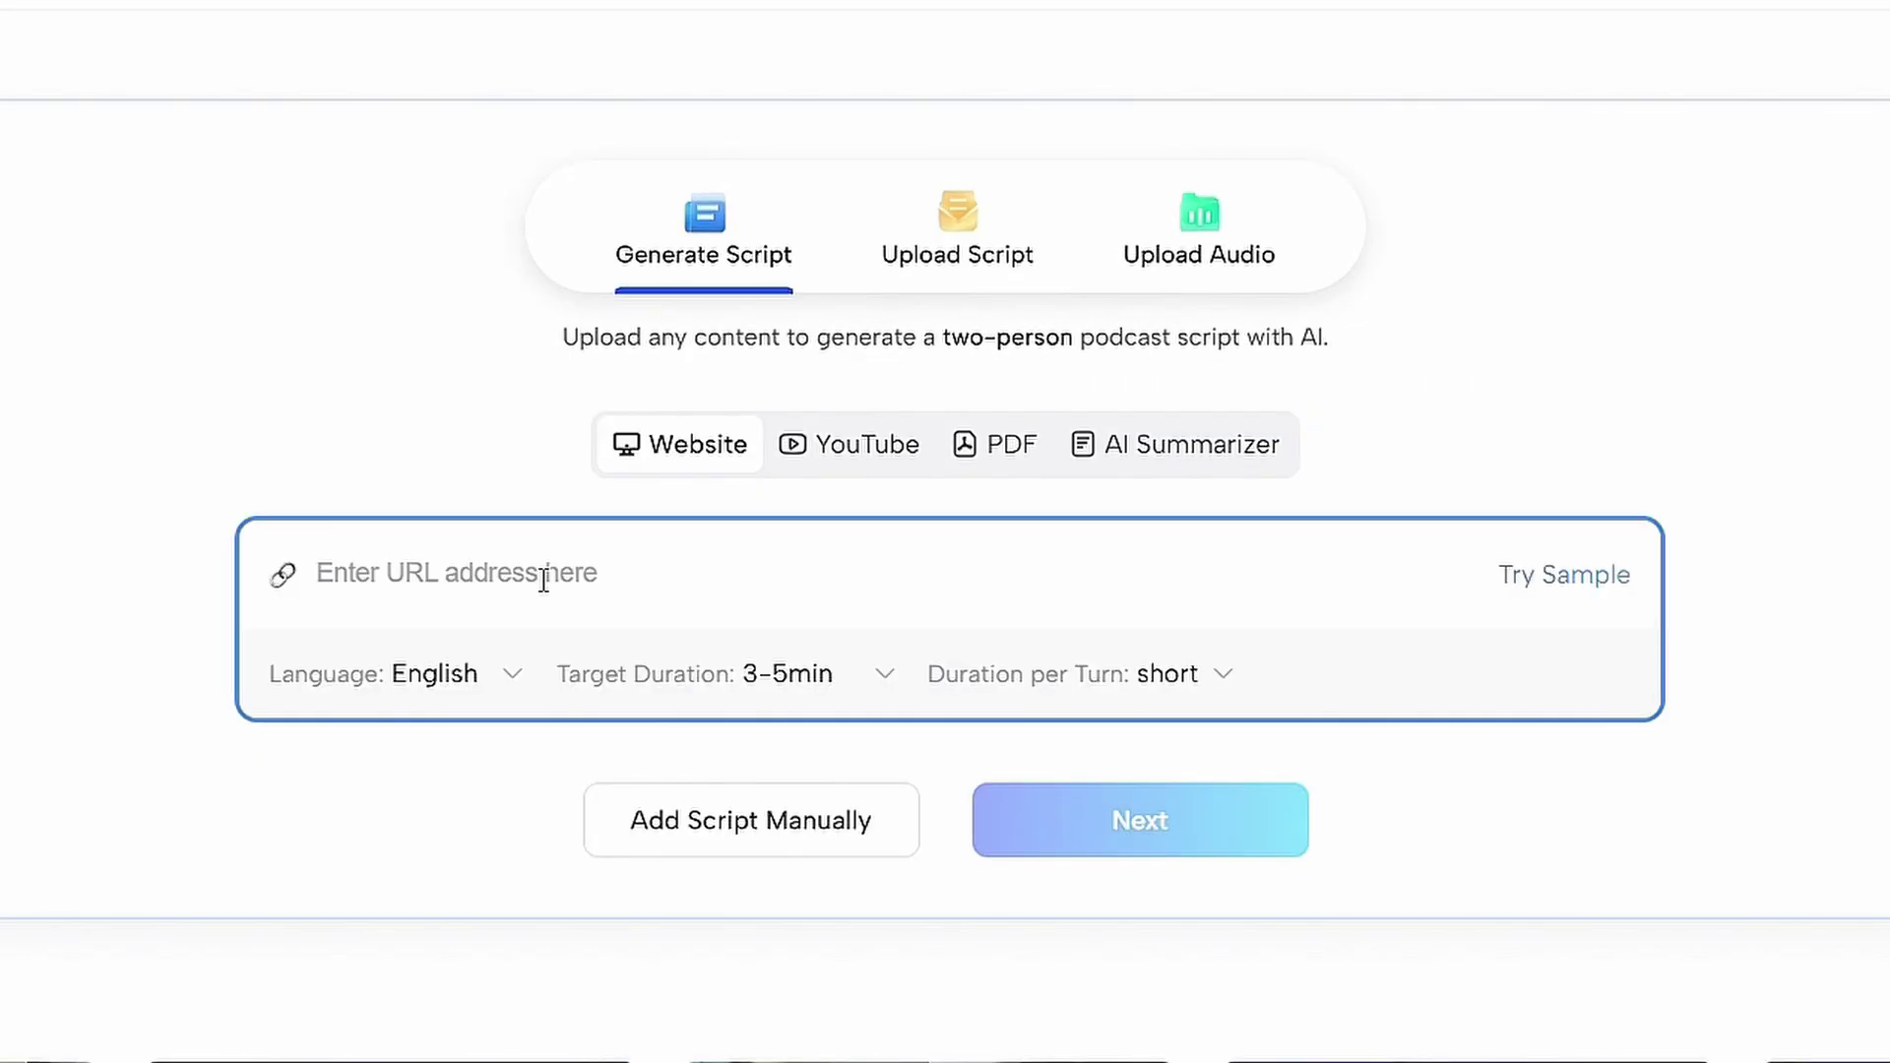
click(819, 451)
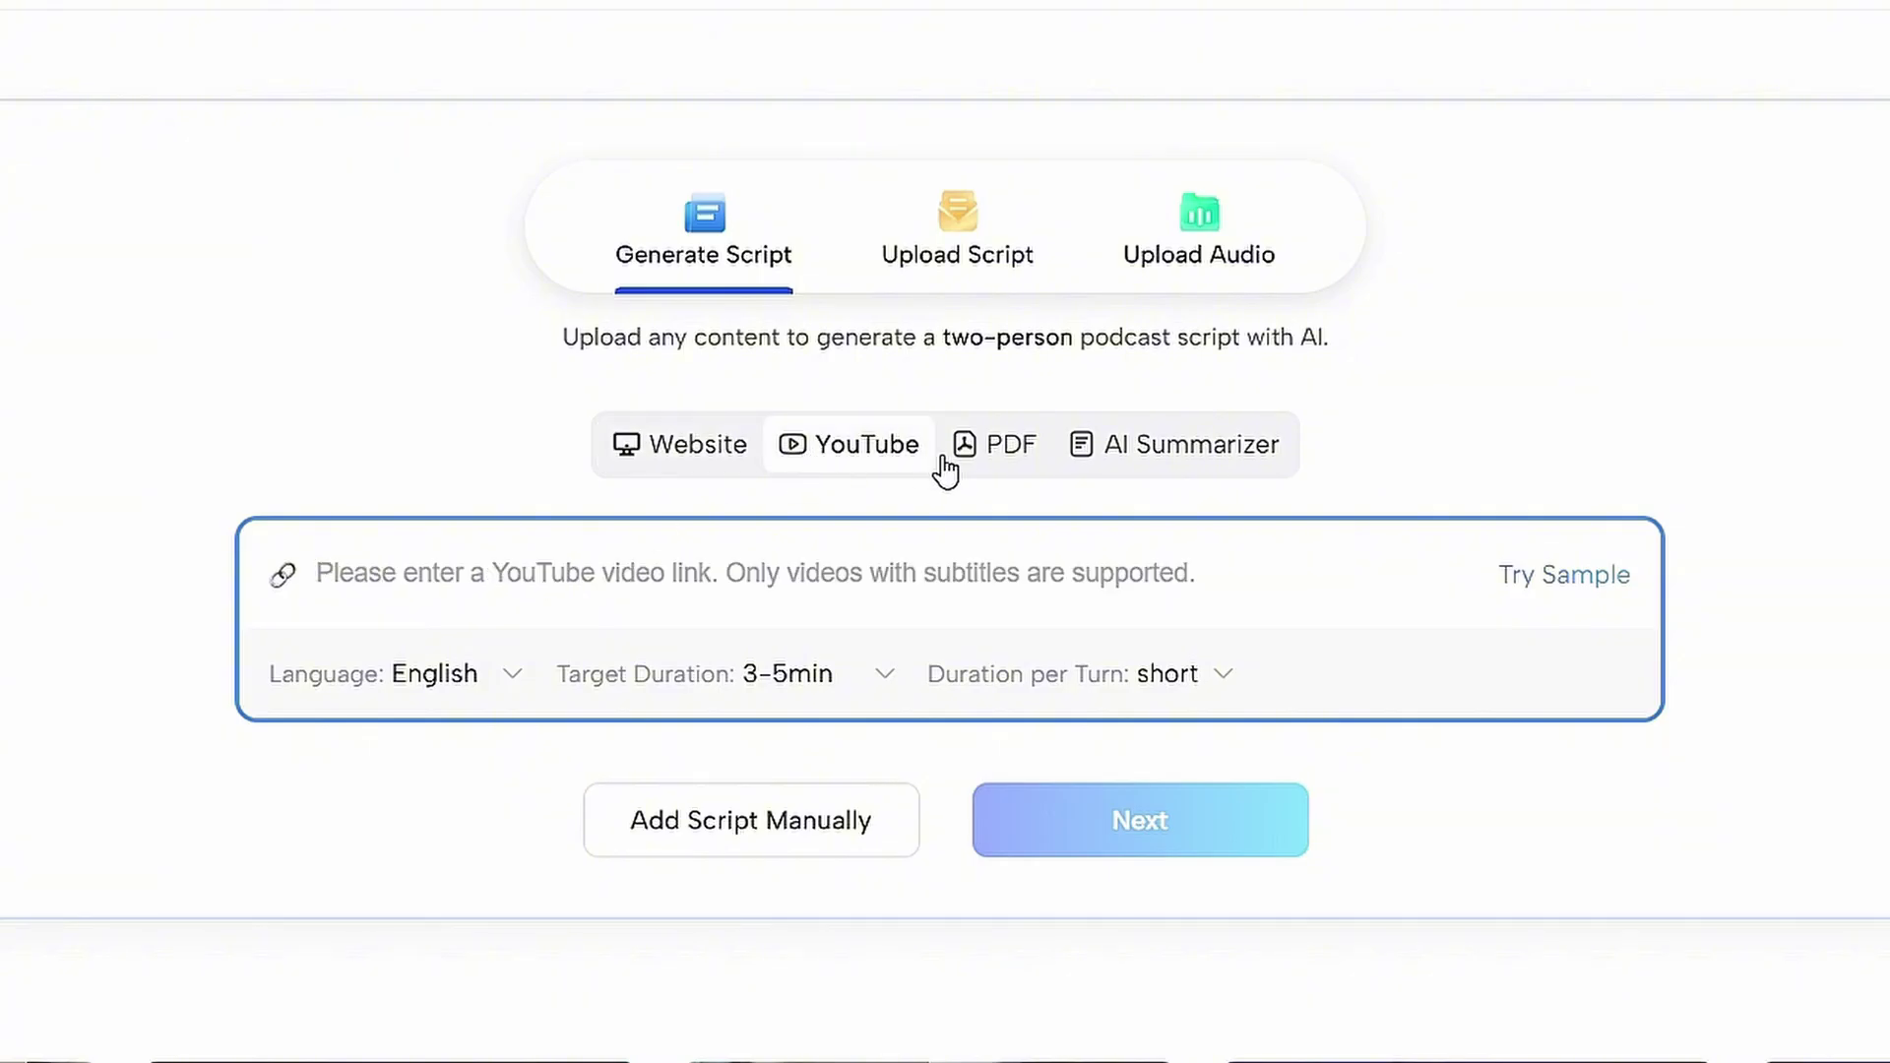
click(1028, 445)
click(1215, 465)
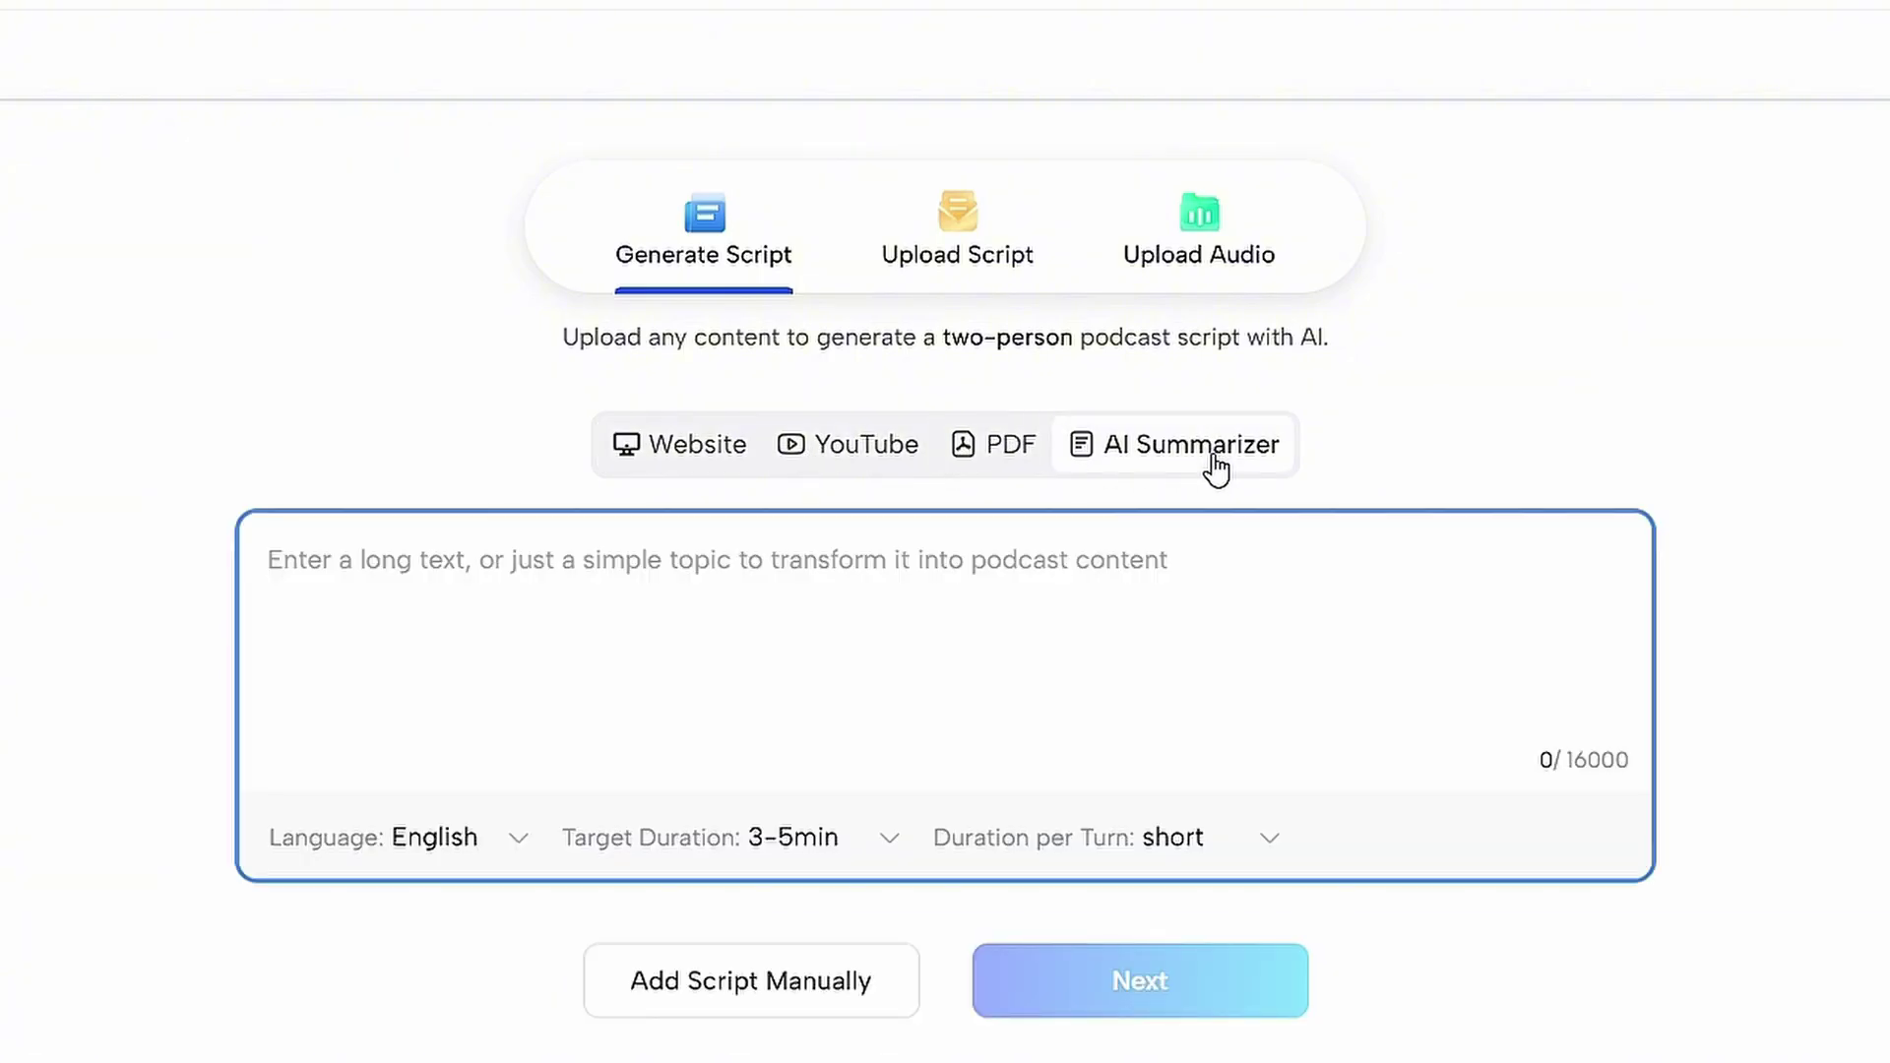
click(721, 452)
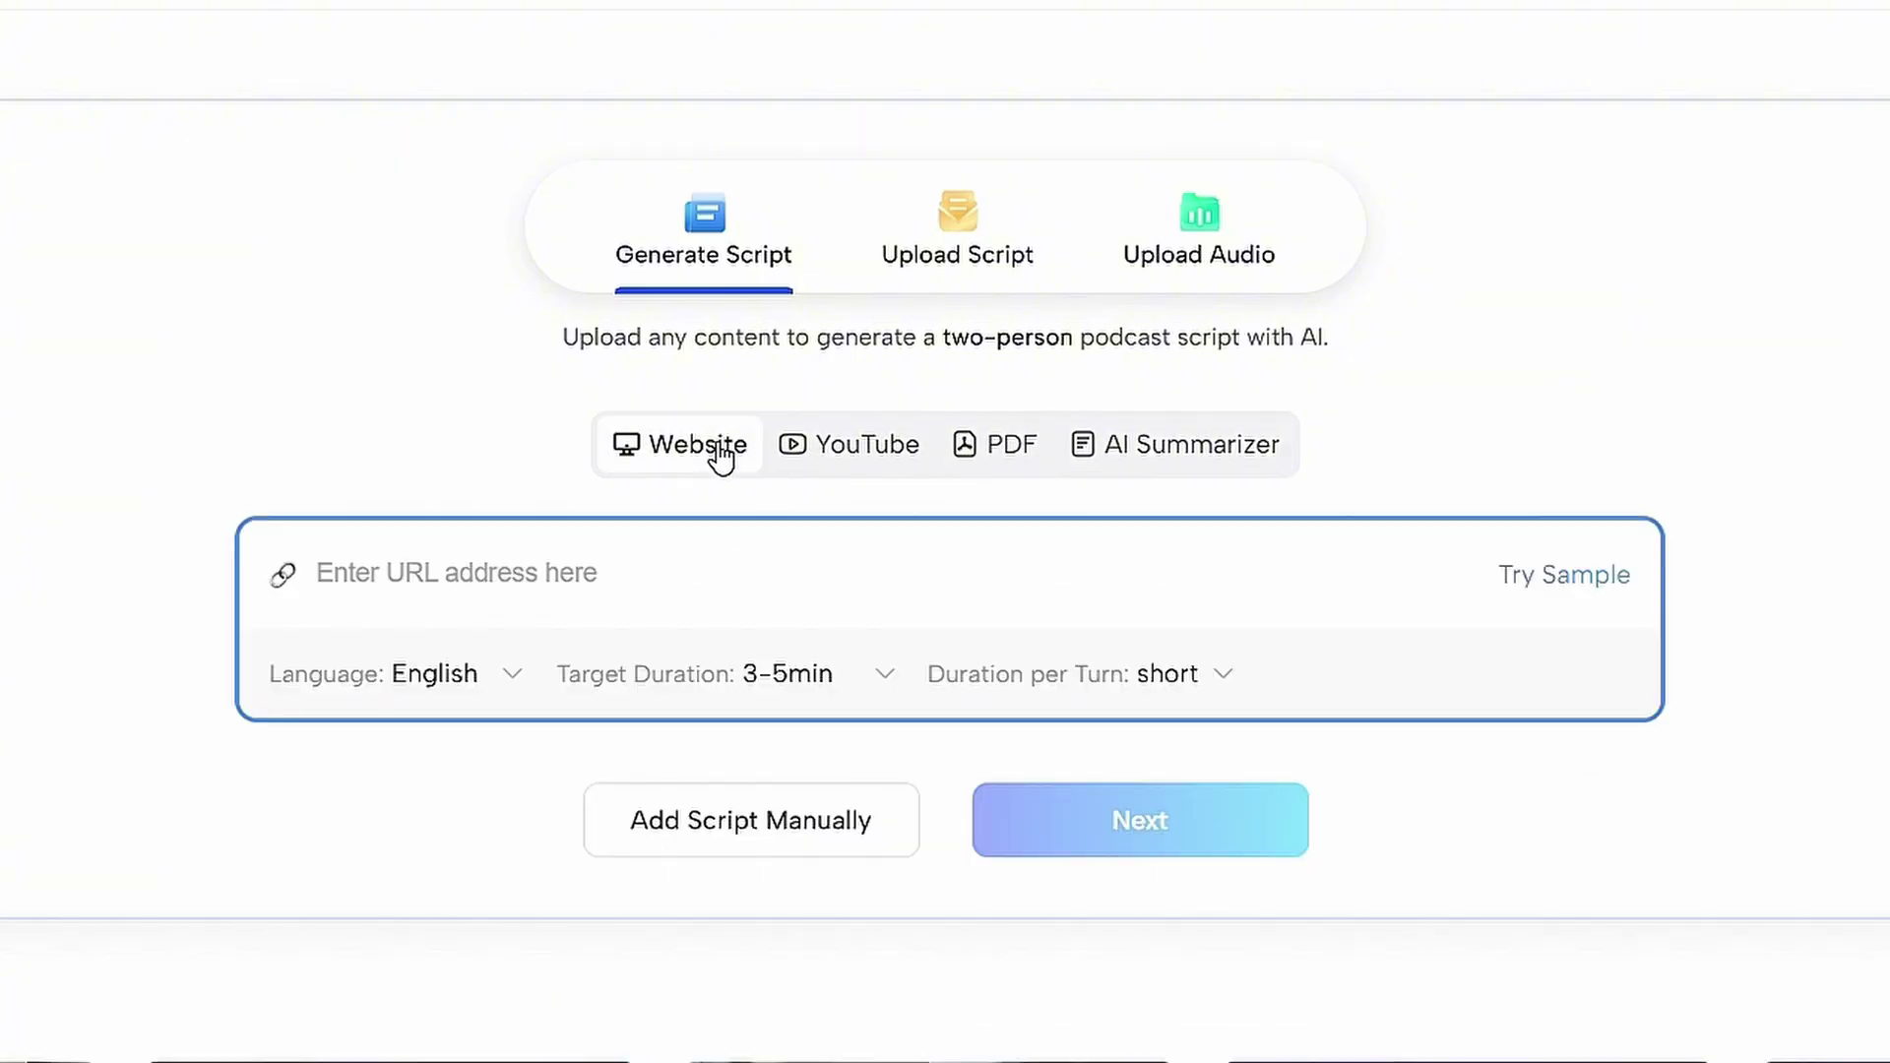
Load the sample article link, set 30s-1min target duration with short turns, and generate
click(1562, 588)
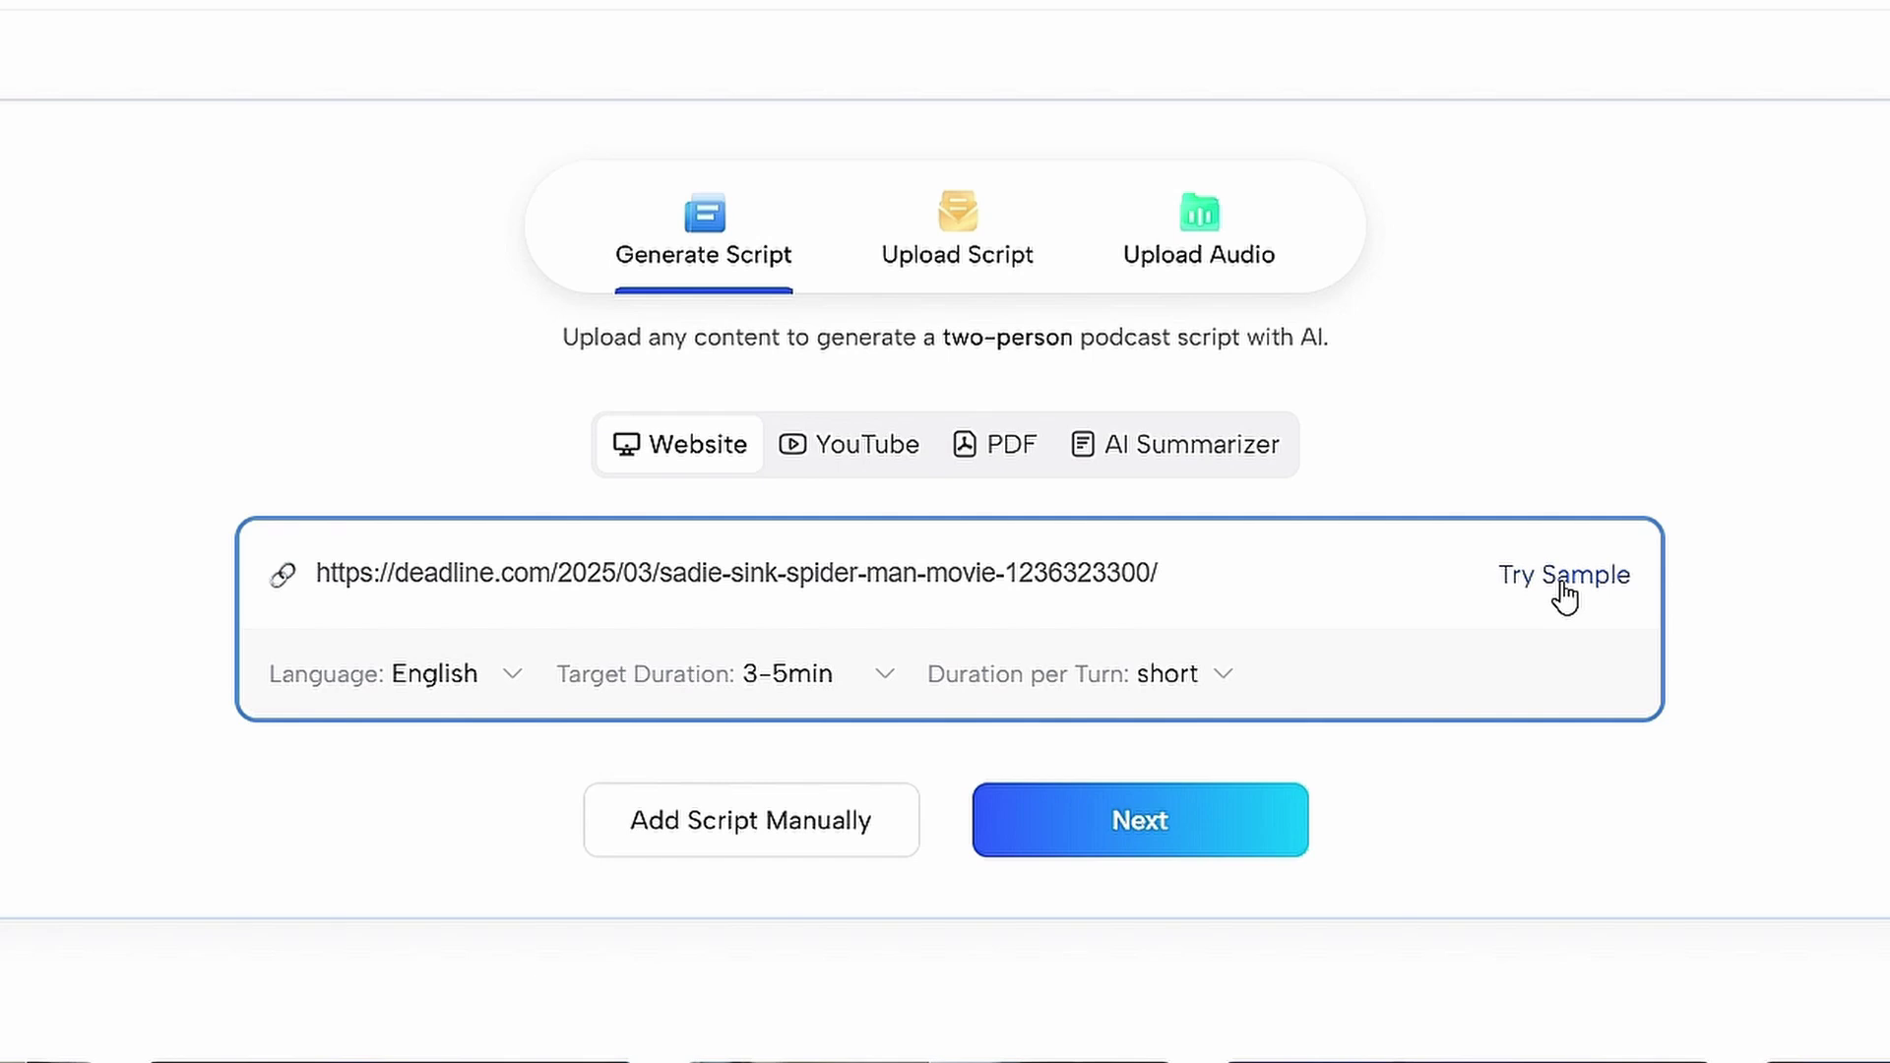
click(514, 687)
click(873, 684)
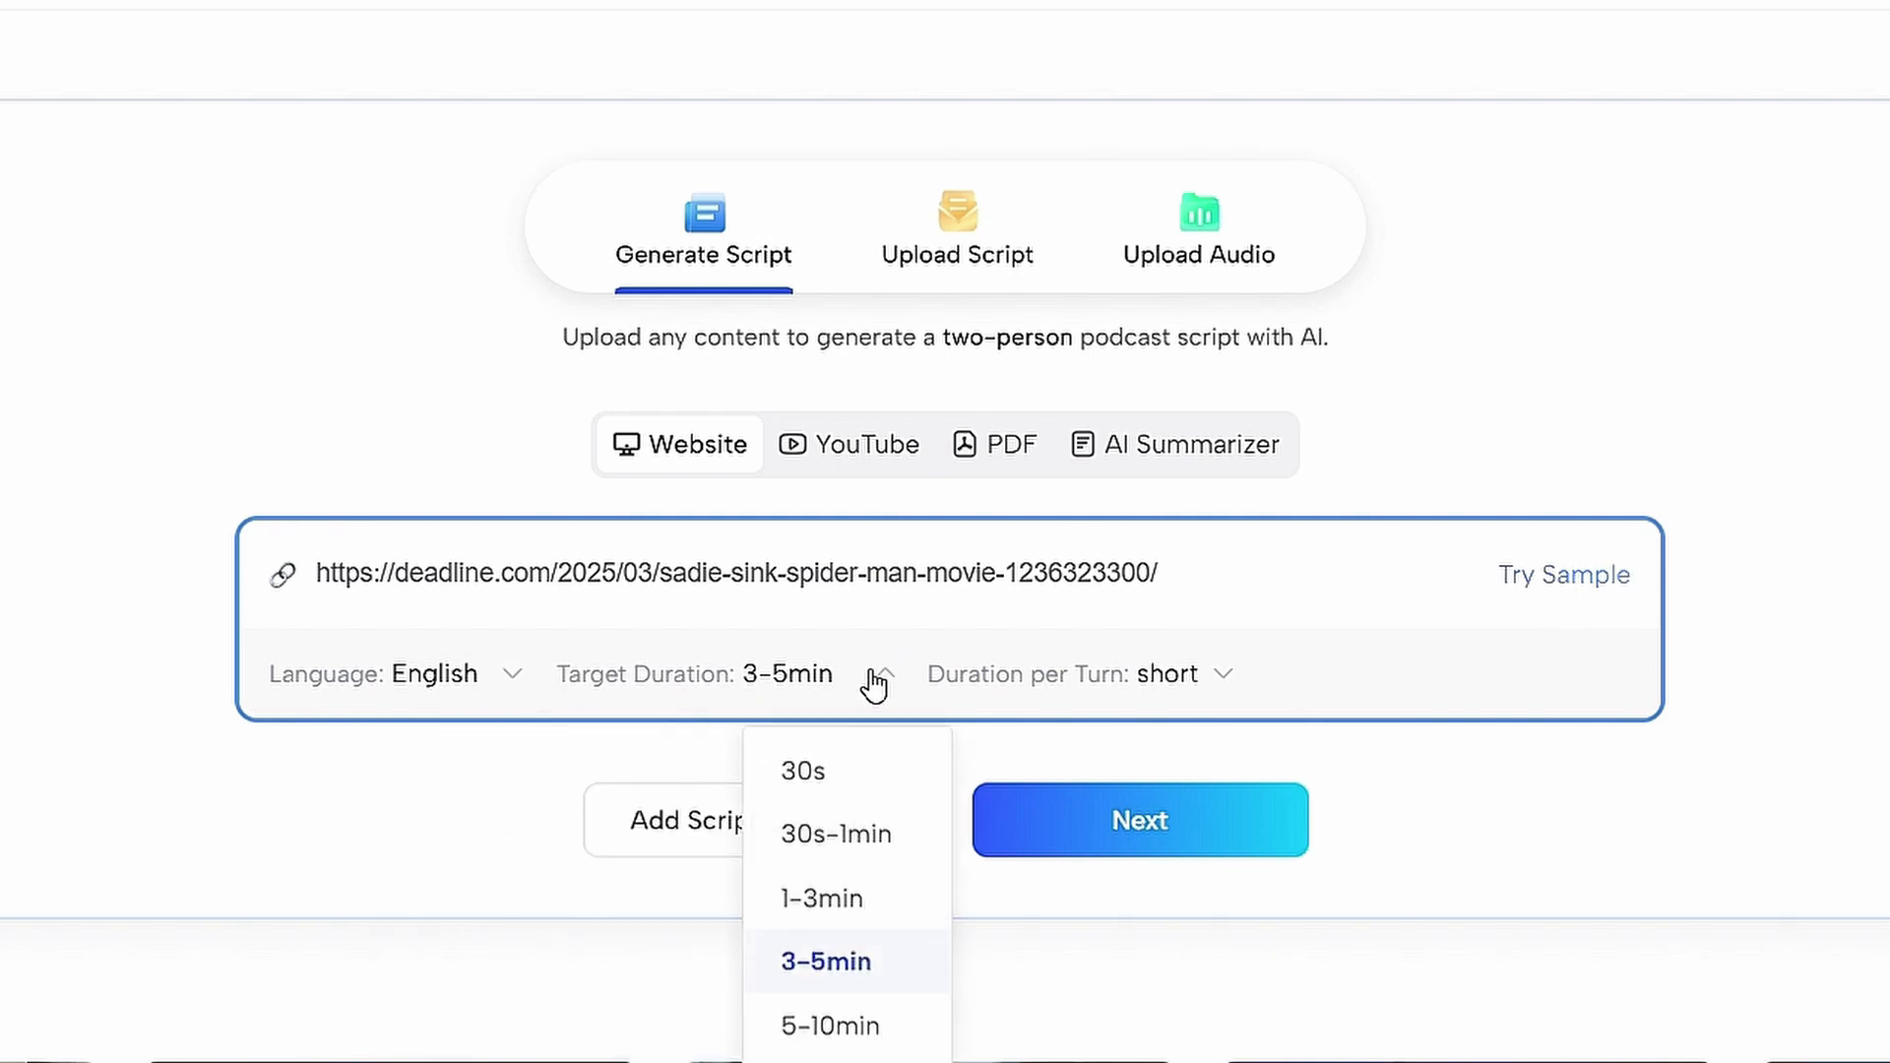
click(861, 844)
click(1226, 679)
click(1152, 768)
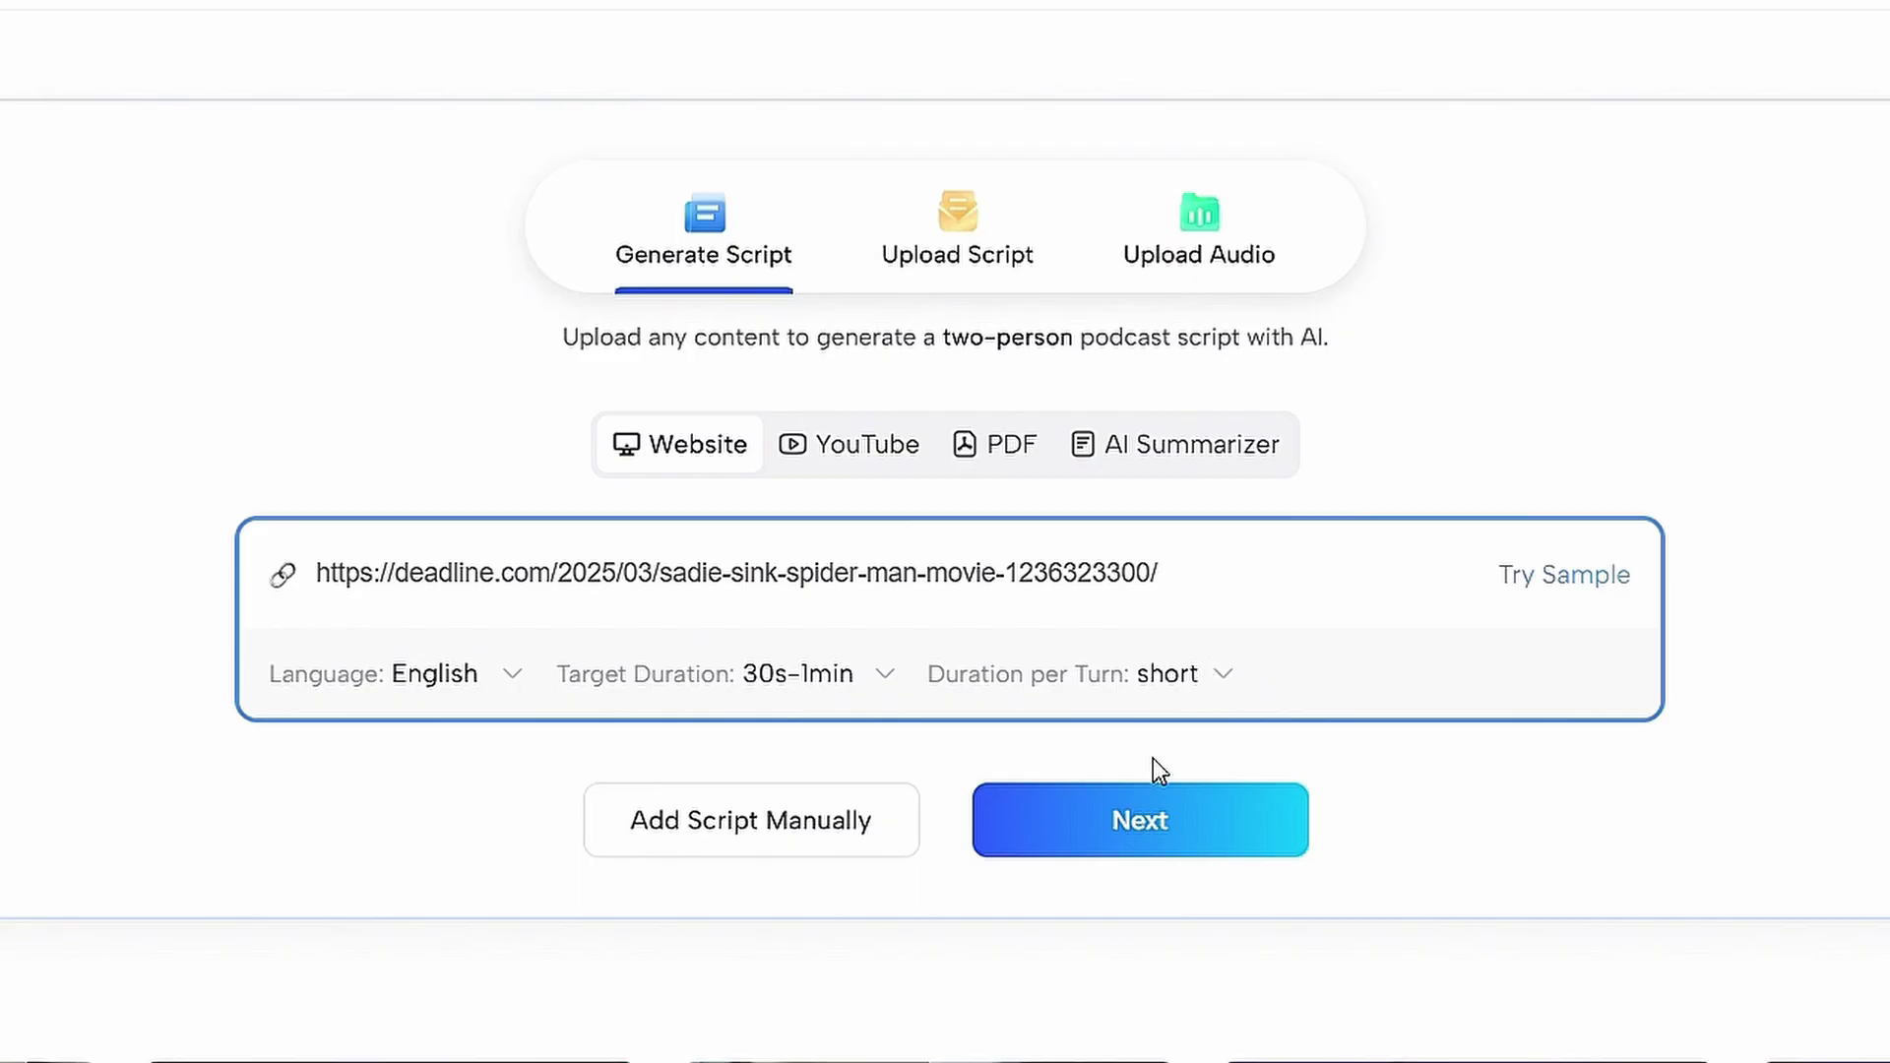
click(1080, 839)
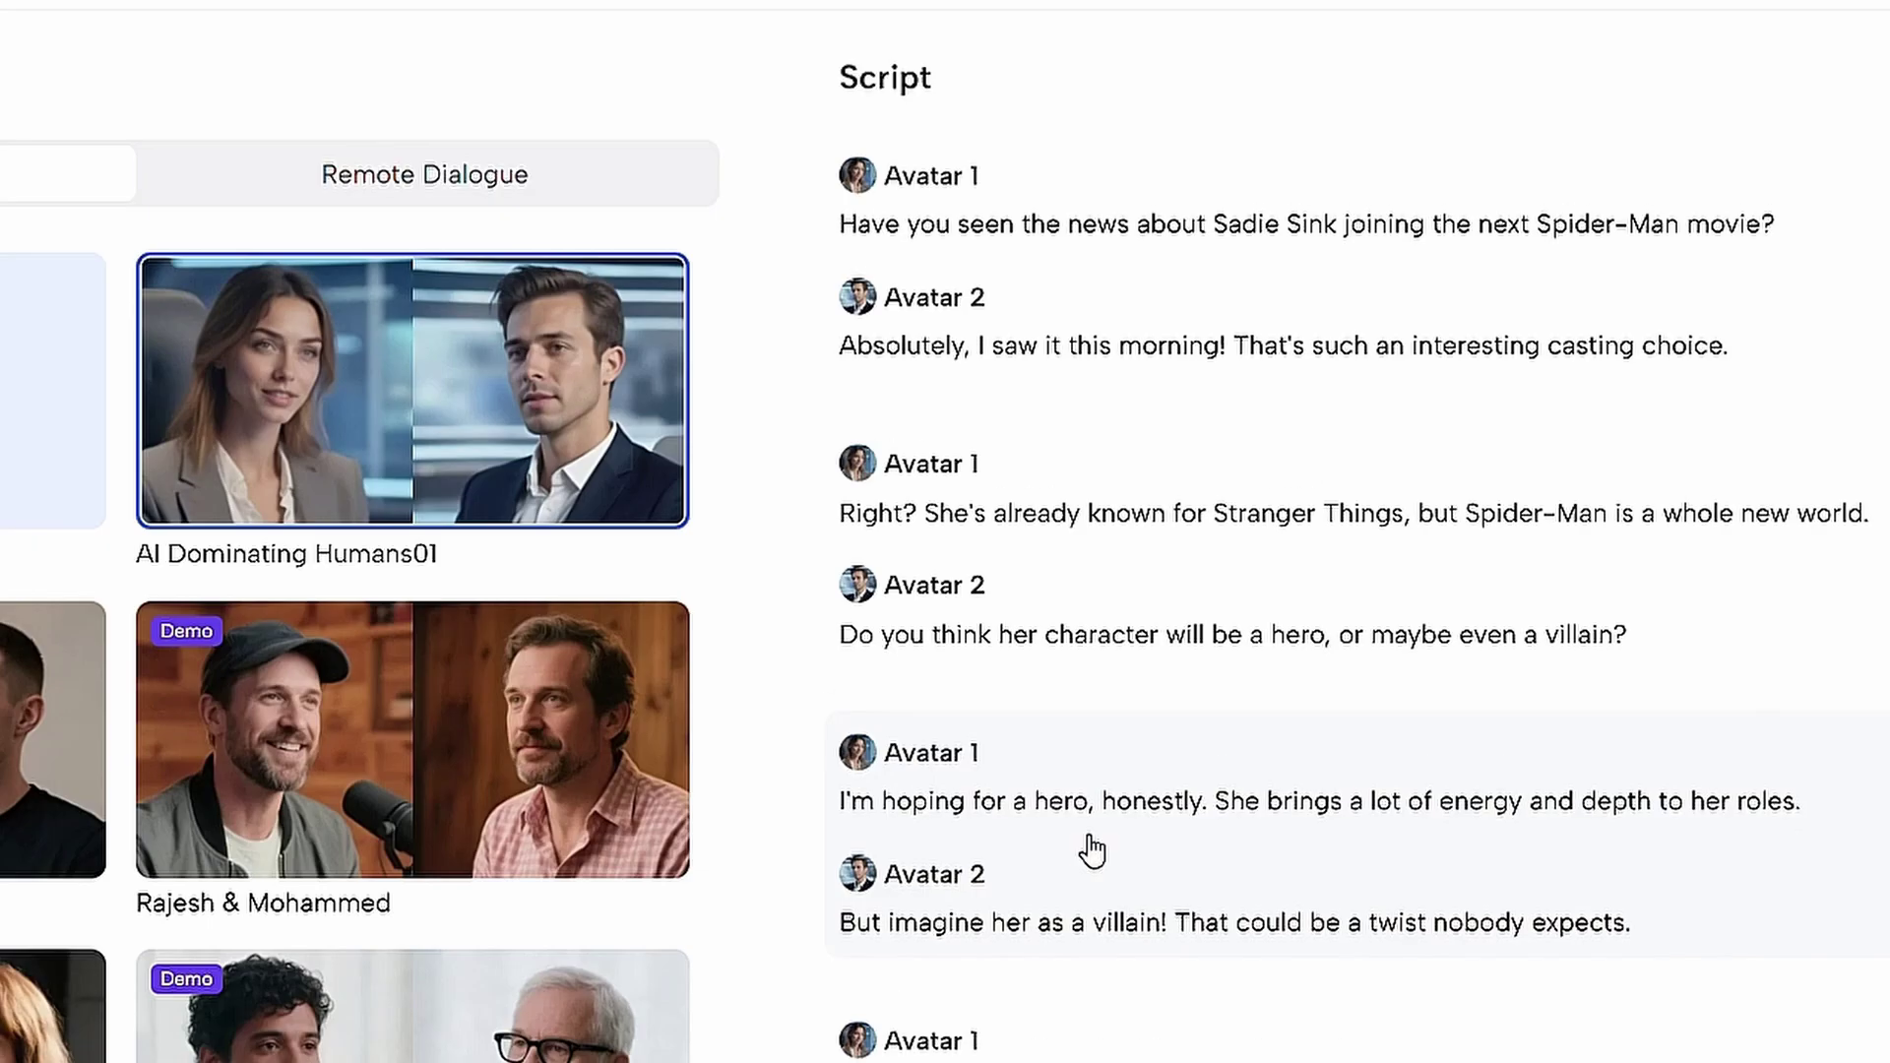
Scroll through the Talk Show avatar grid to find the Milton & Jocelyn pair
scroll(1350, 337, down, 20)
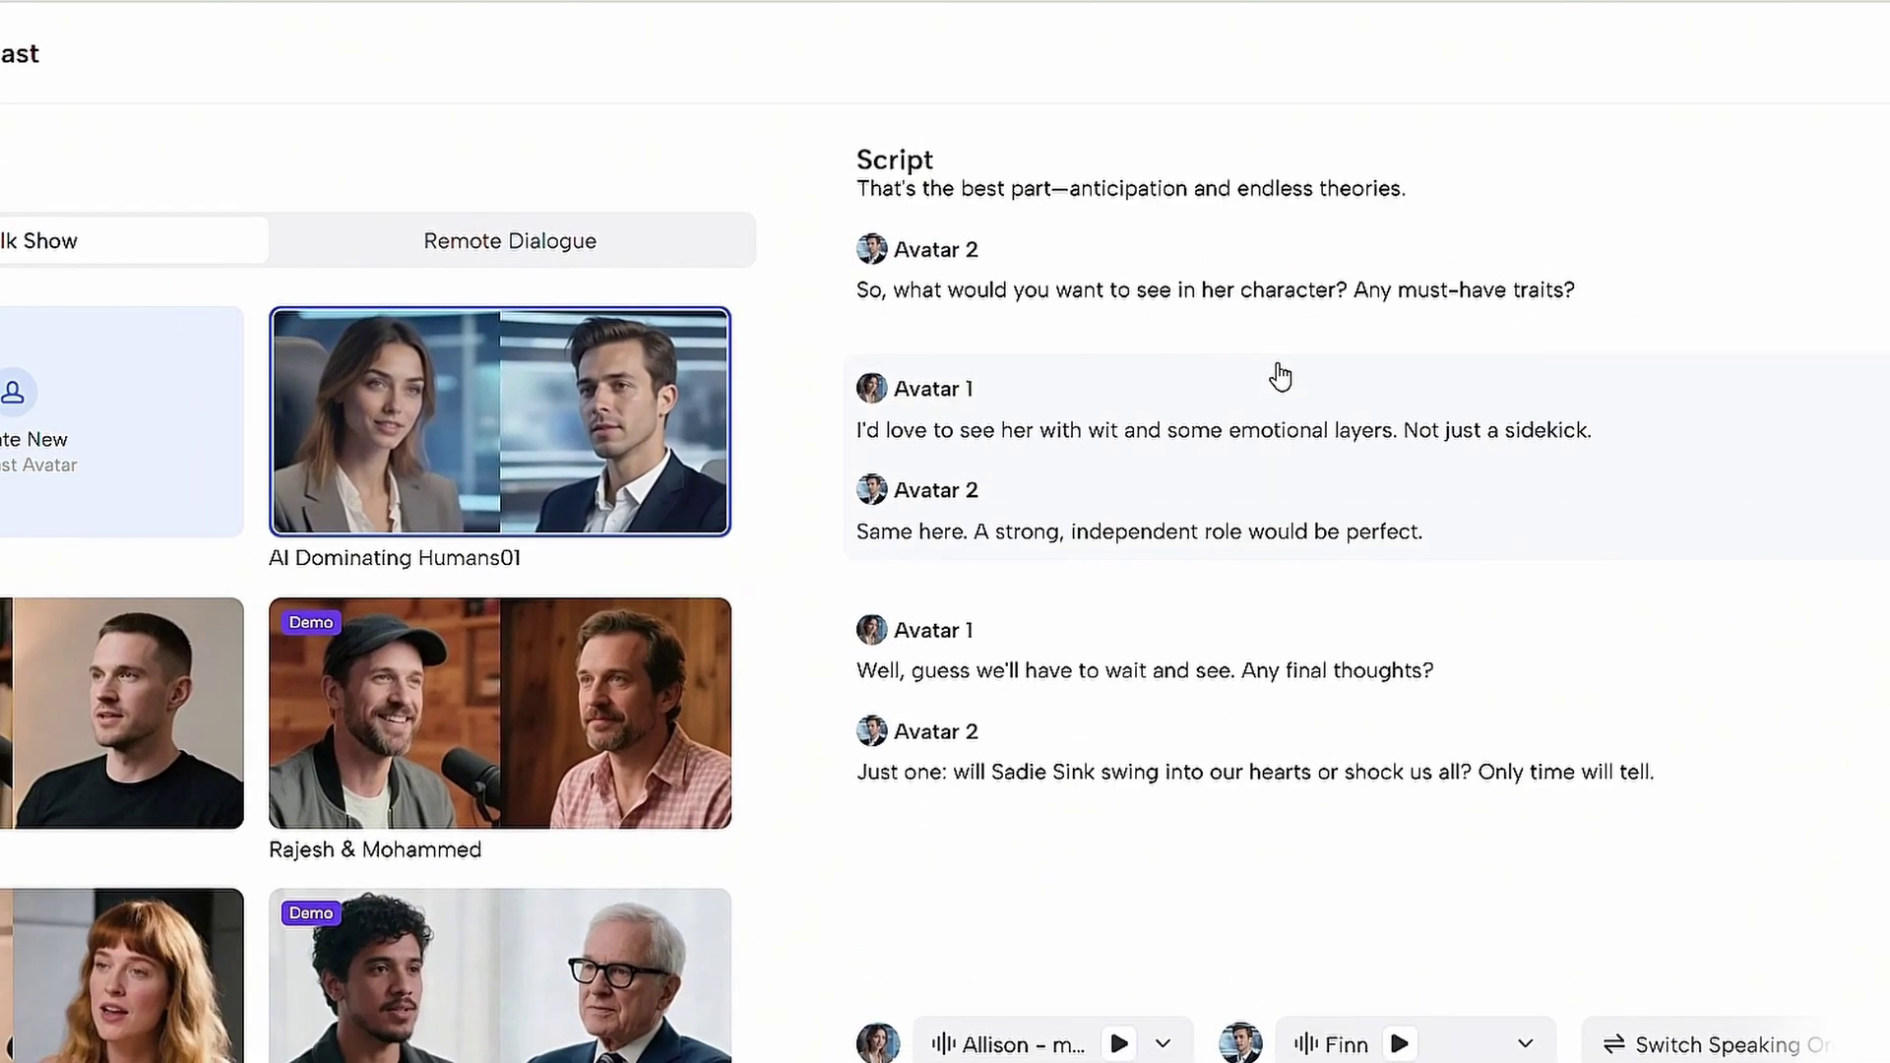
scroll(1280, 376, up, 20)
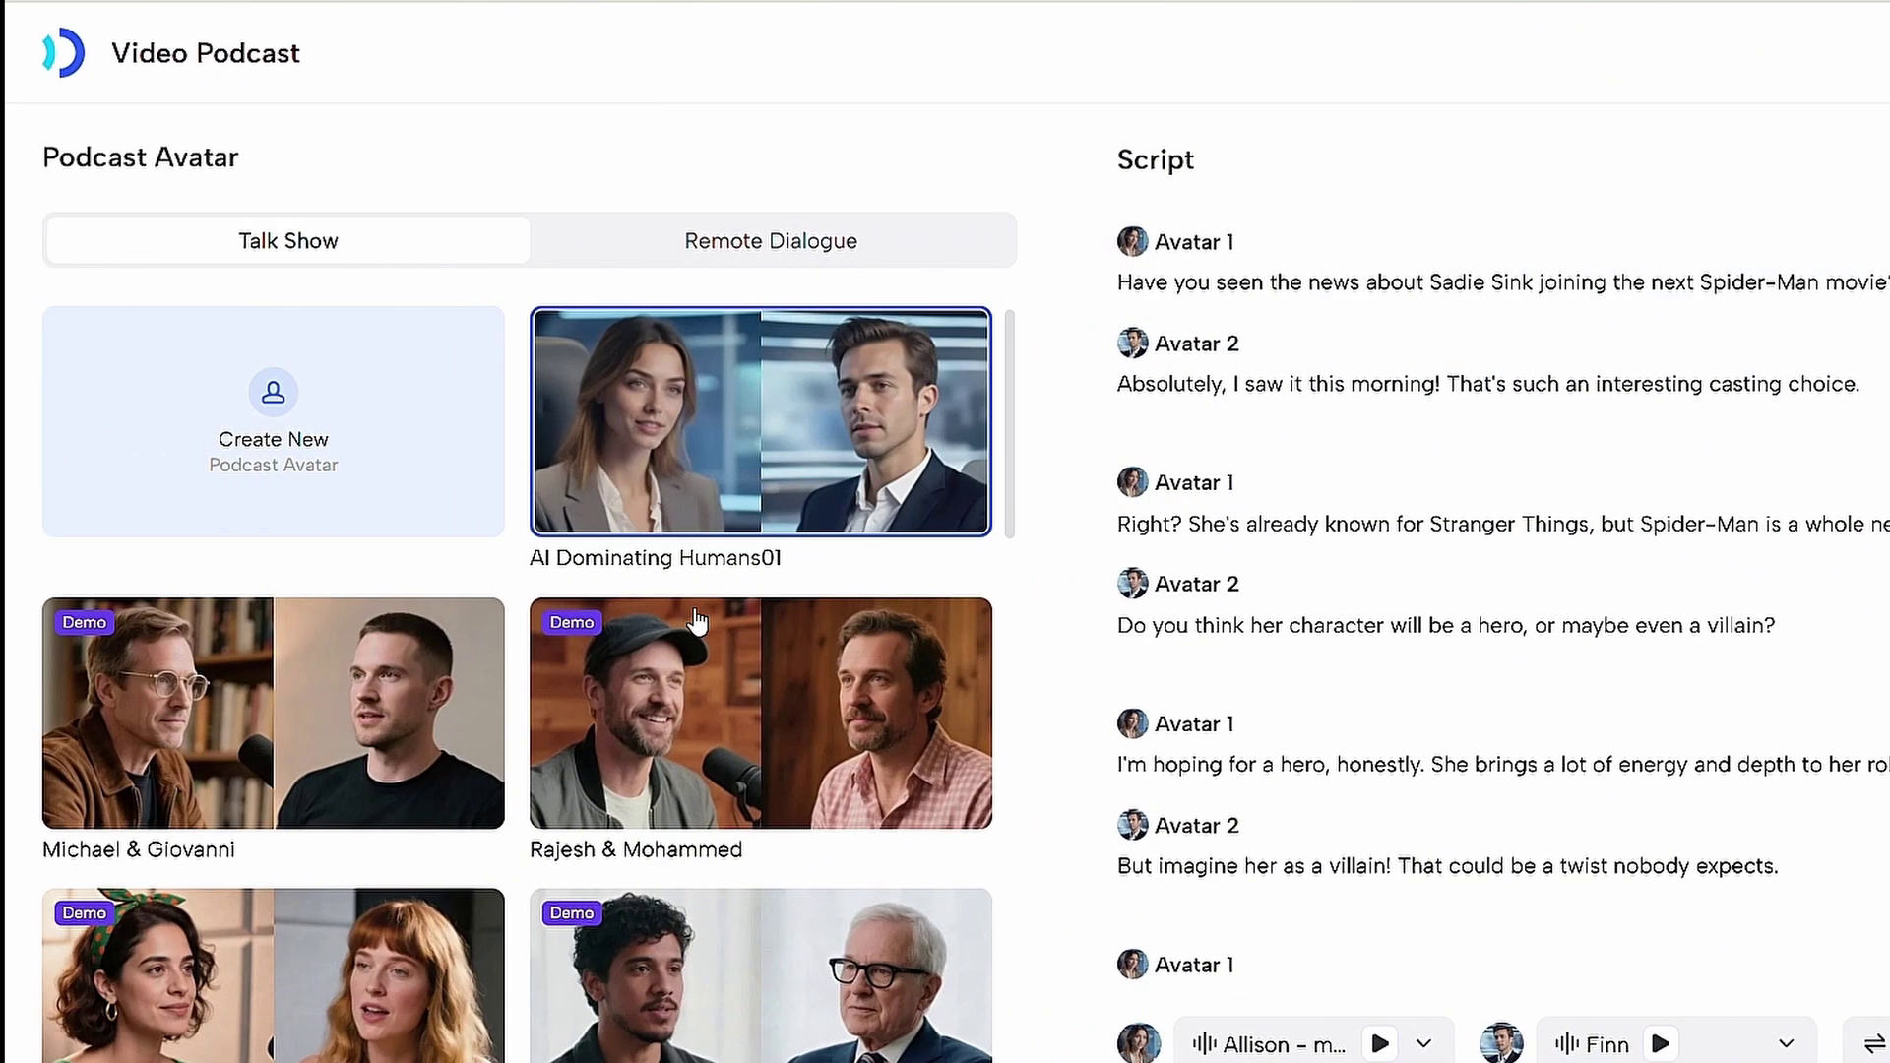
scroll(441, 666, down, 1)
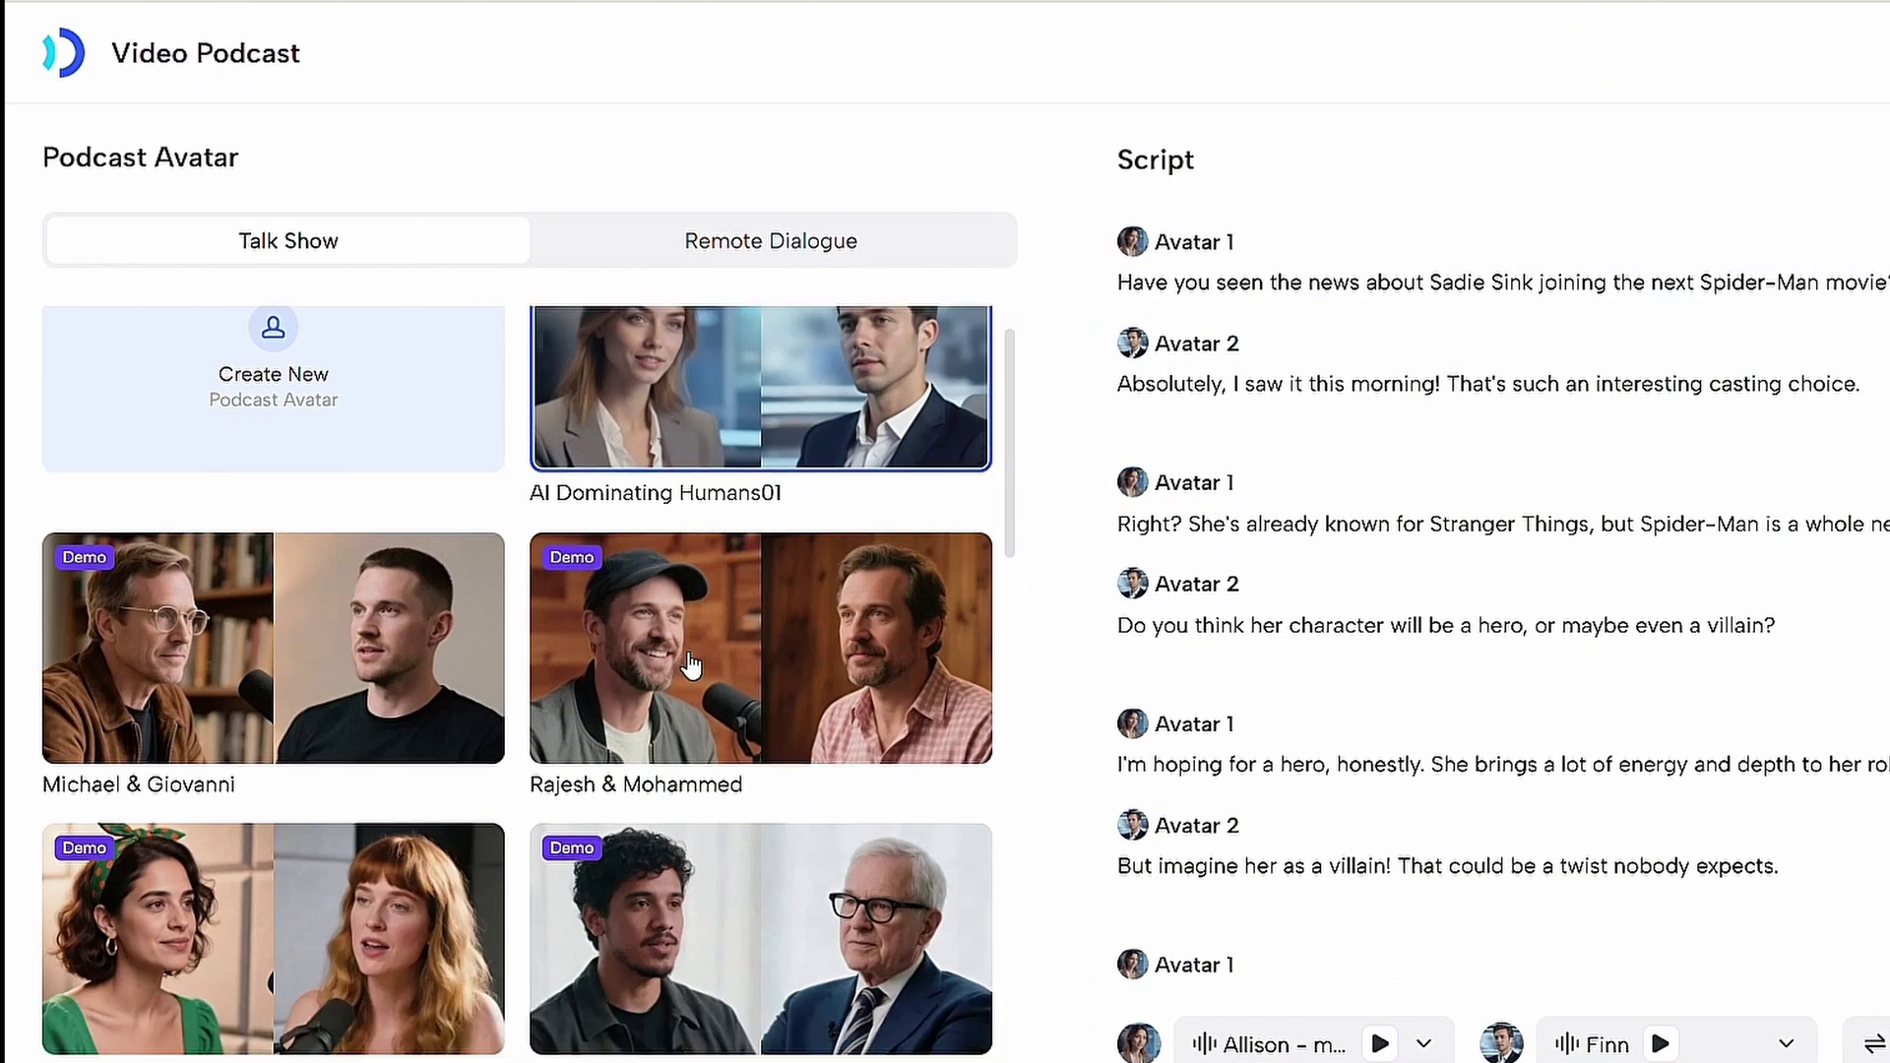
scroll(691, 666, down, 10)
scroll(691, 666, up, 10)
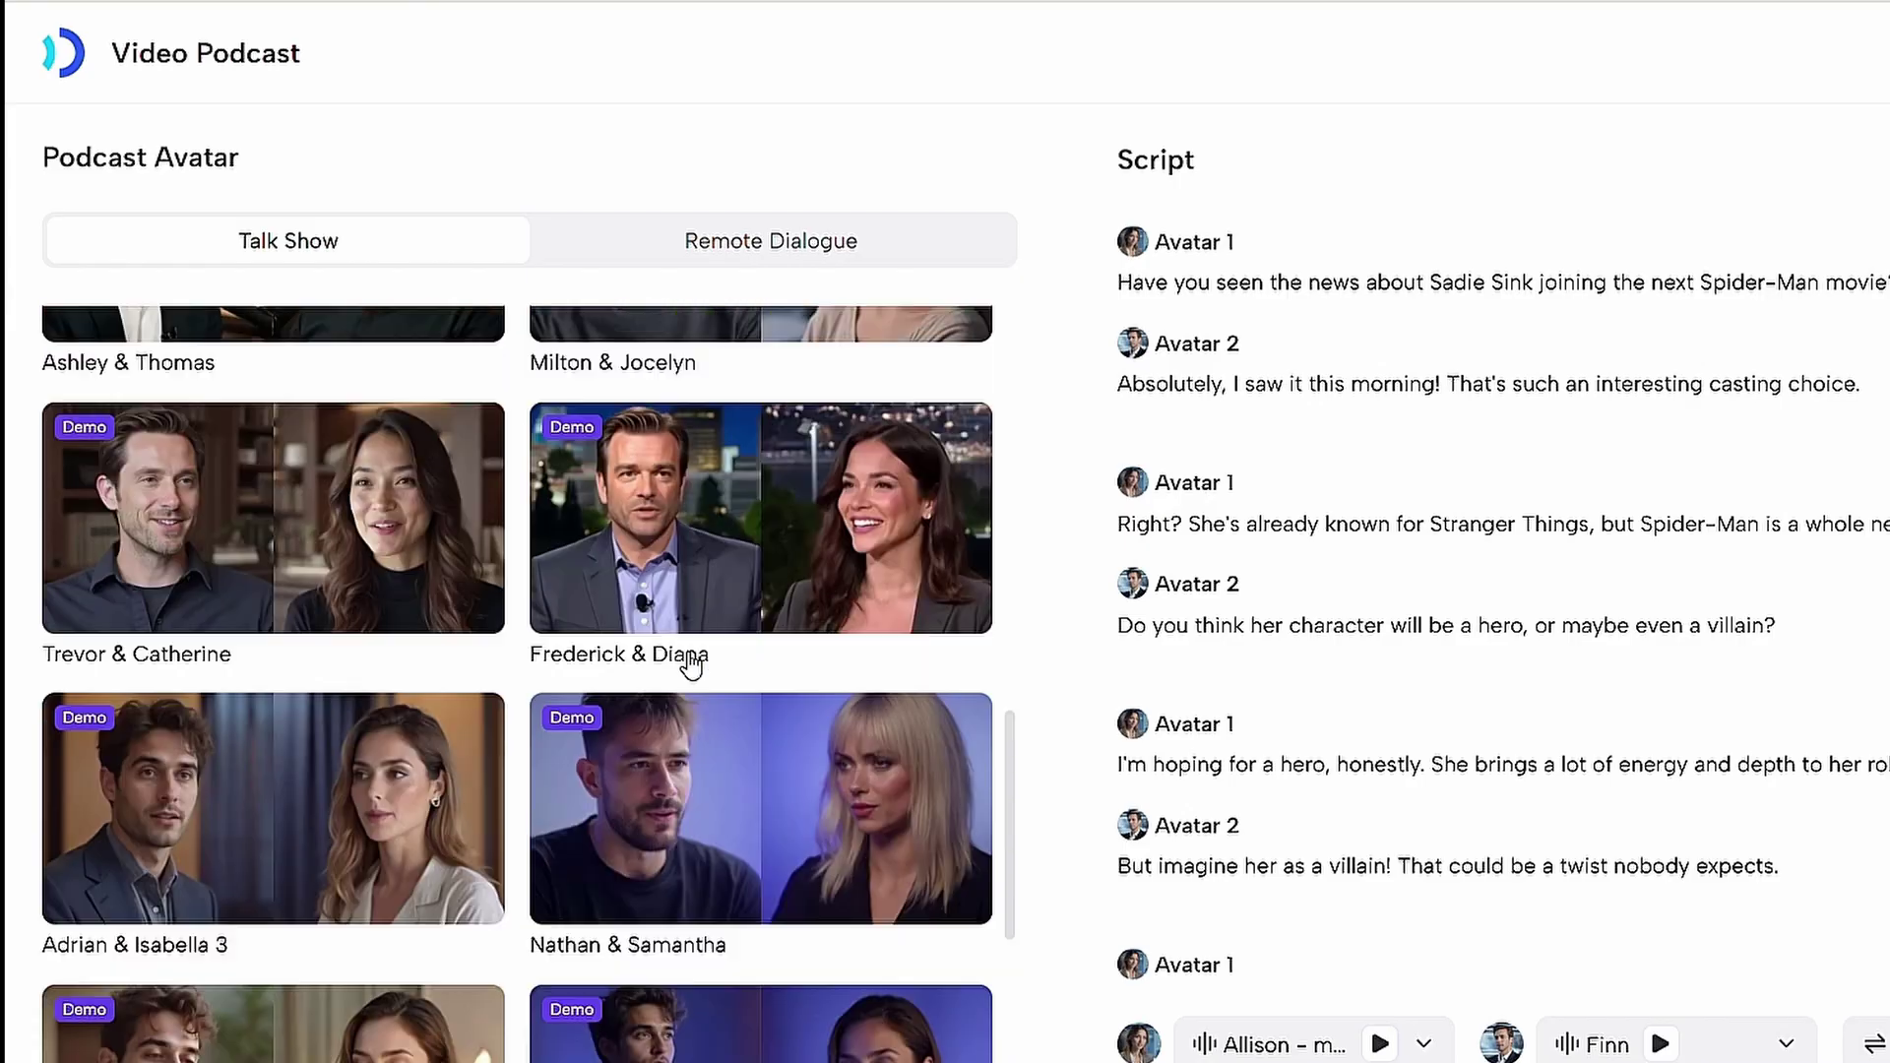
scroll(691, 667, up, 4)
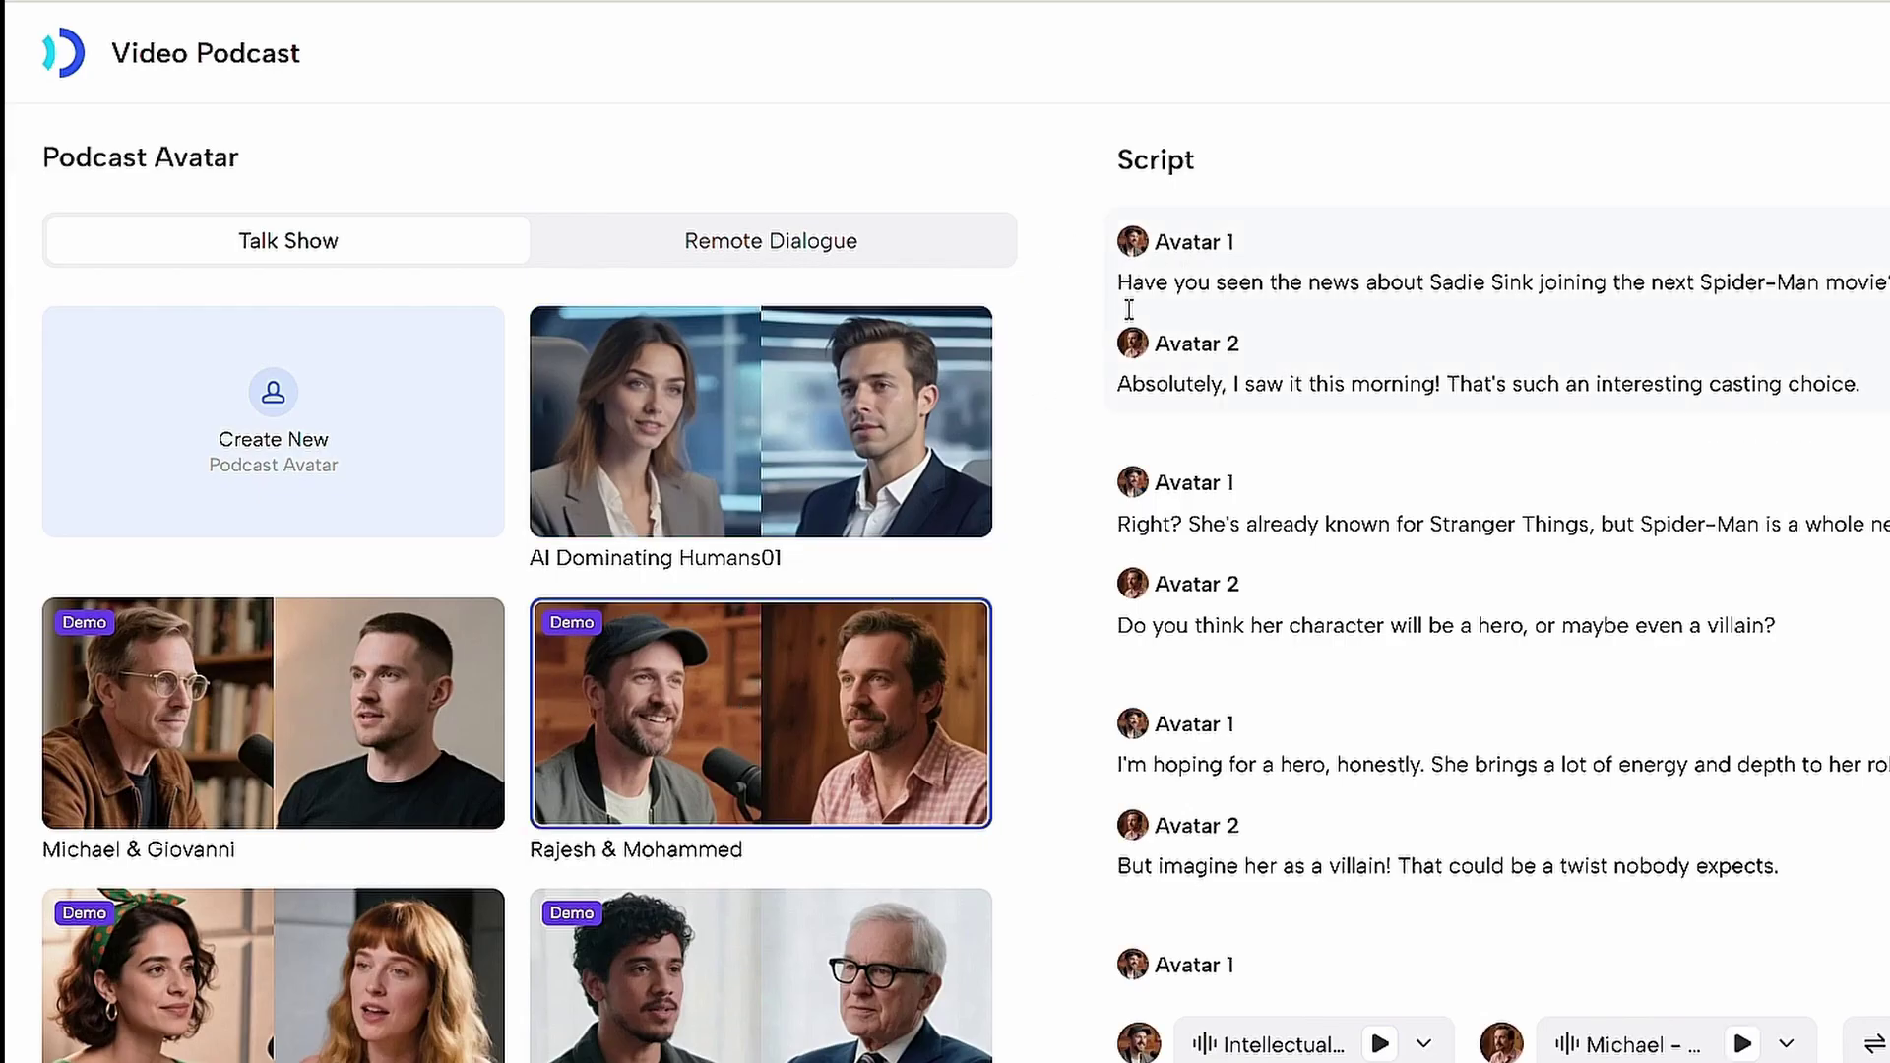
scroll(773, 648, down, 10)
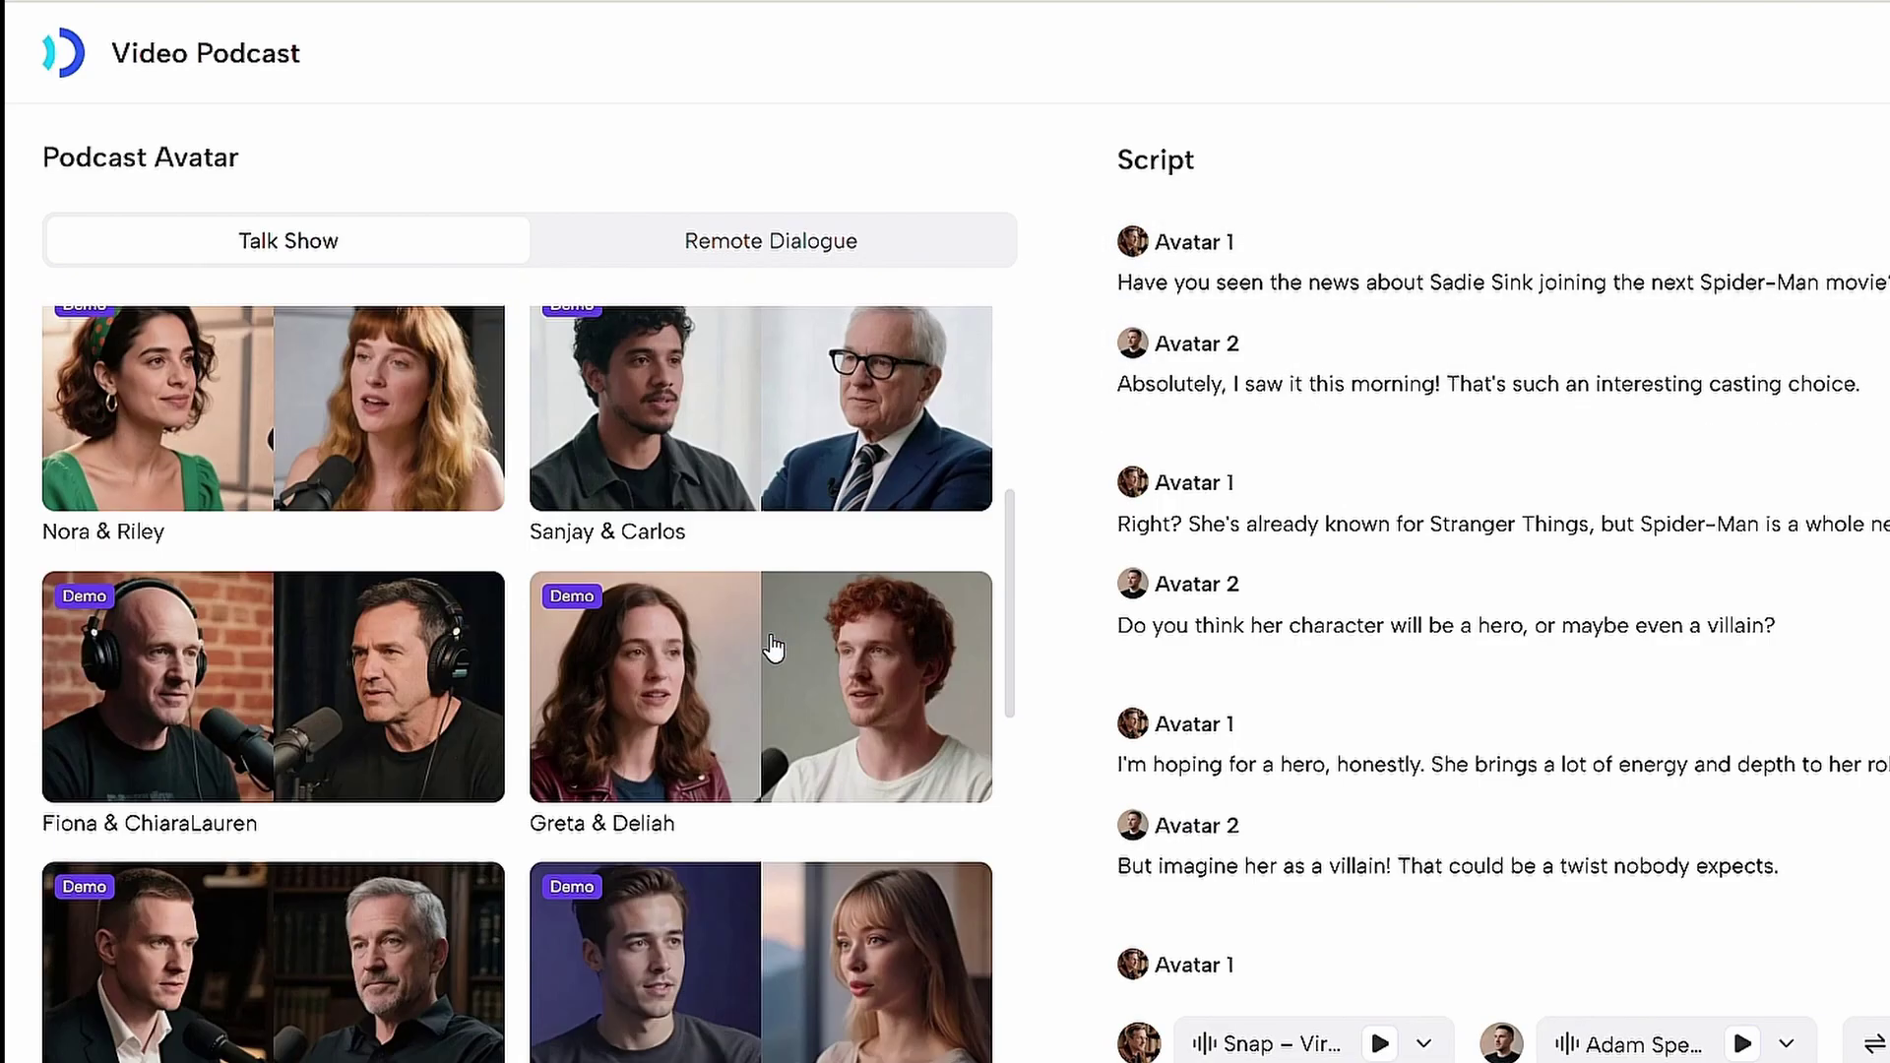
Select the Milton & Jocelyn pair and swap the speaking order so Avatar 2 opens
click(1275, 1048)
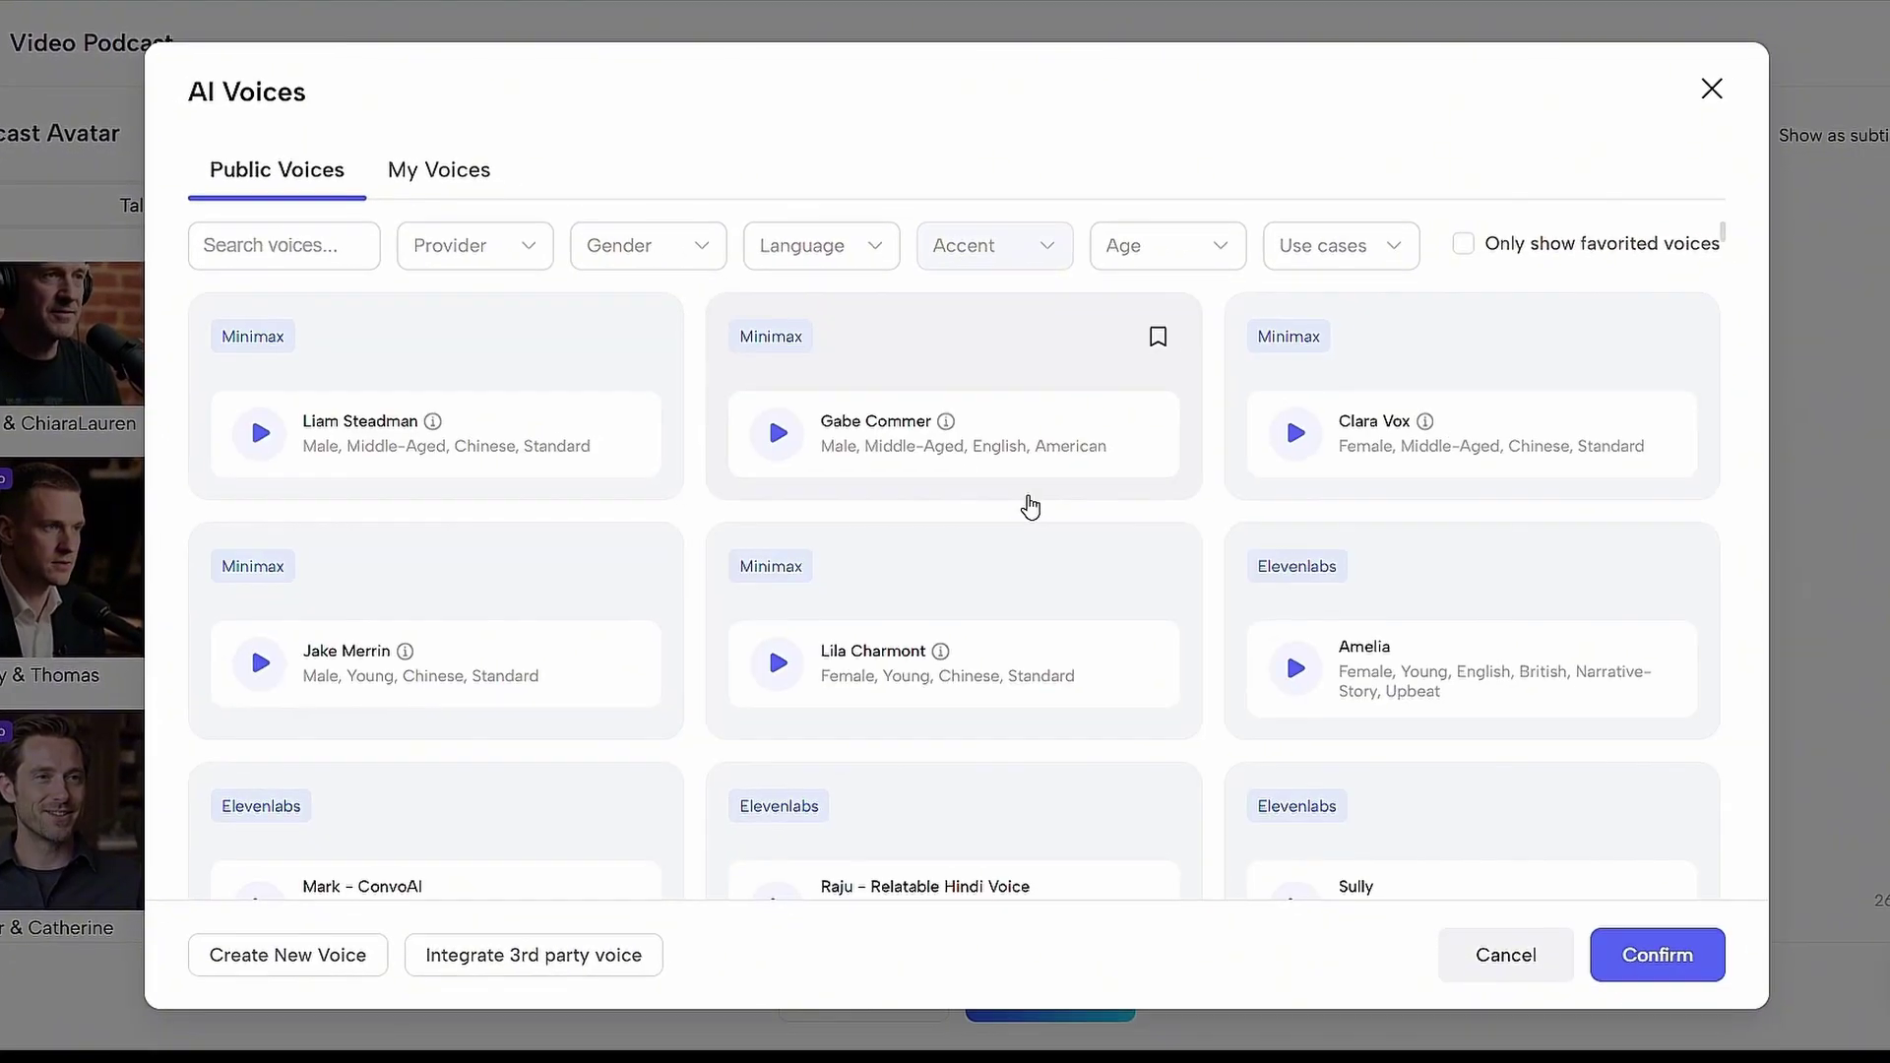
scroll(933, 557, down, 2)
scroll(933, 557, down, 1)
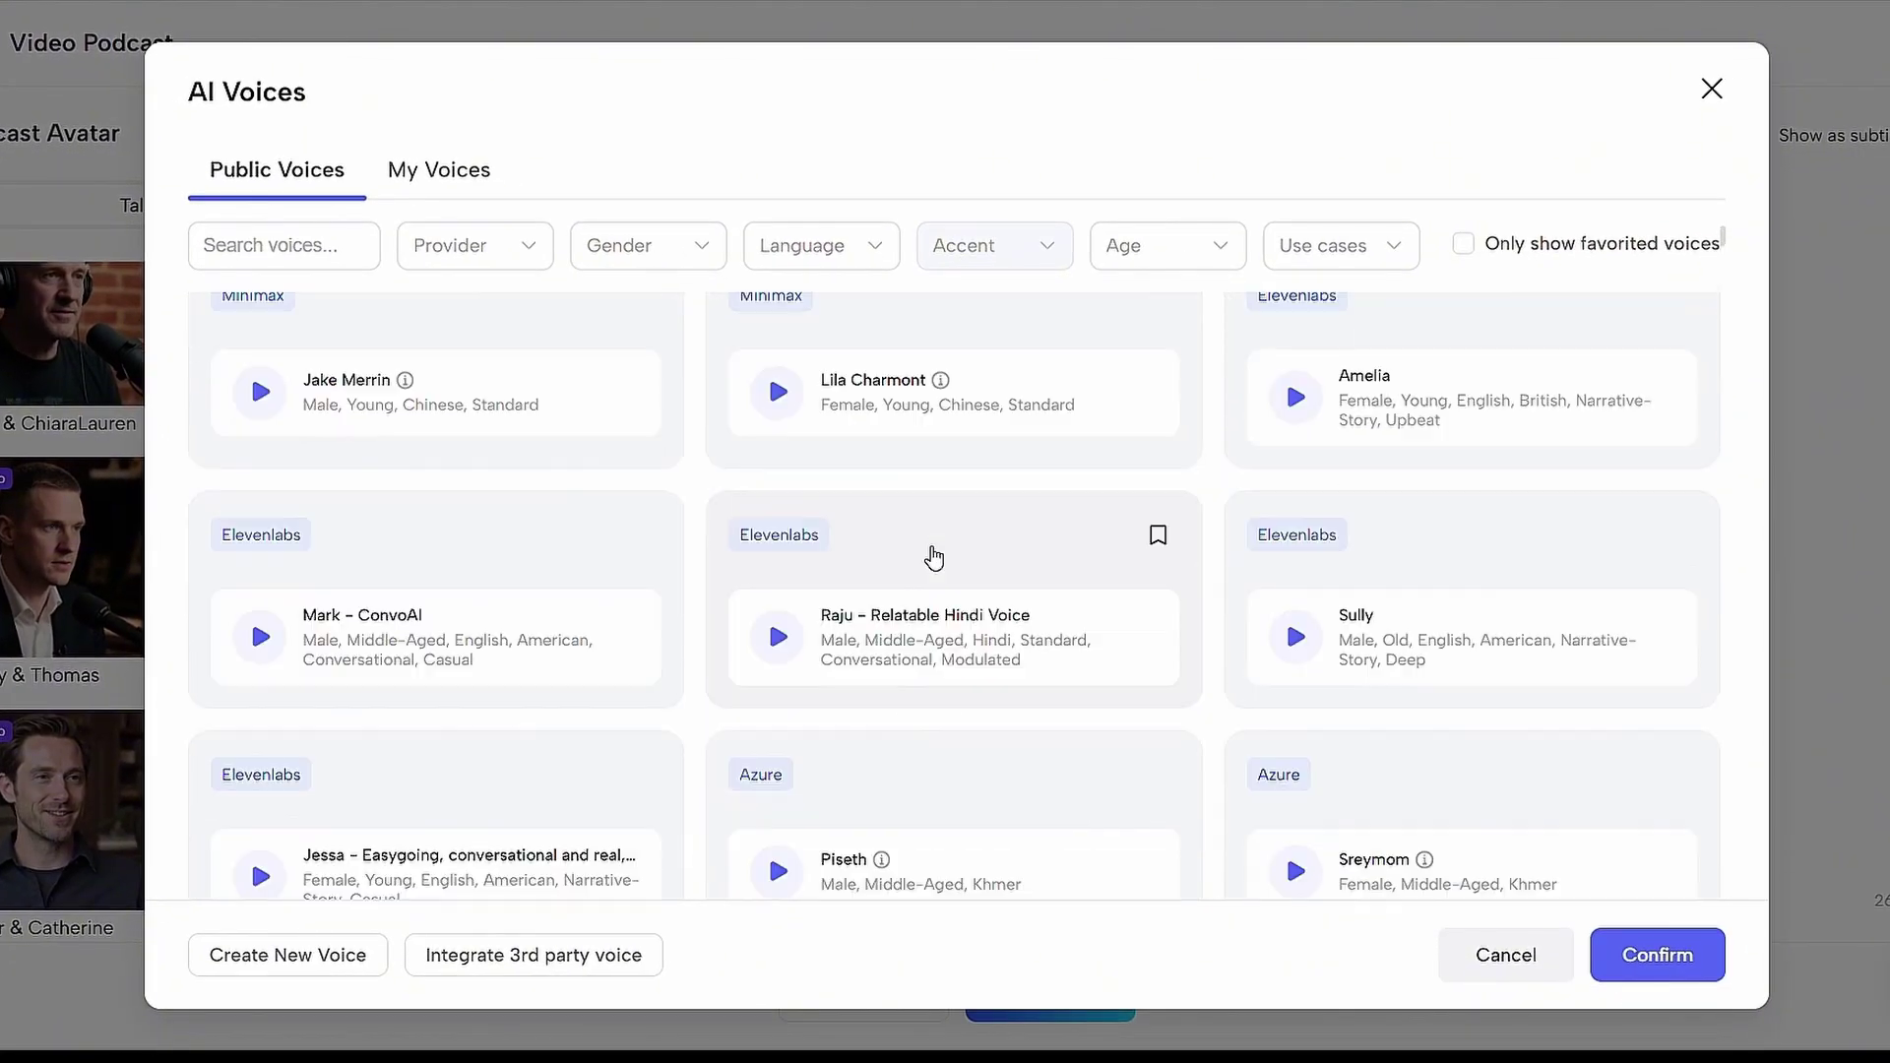
click(1713, 91)
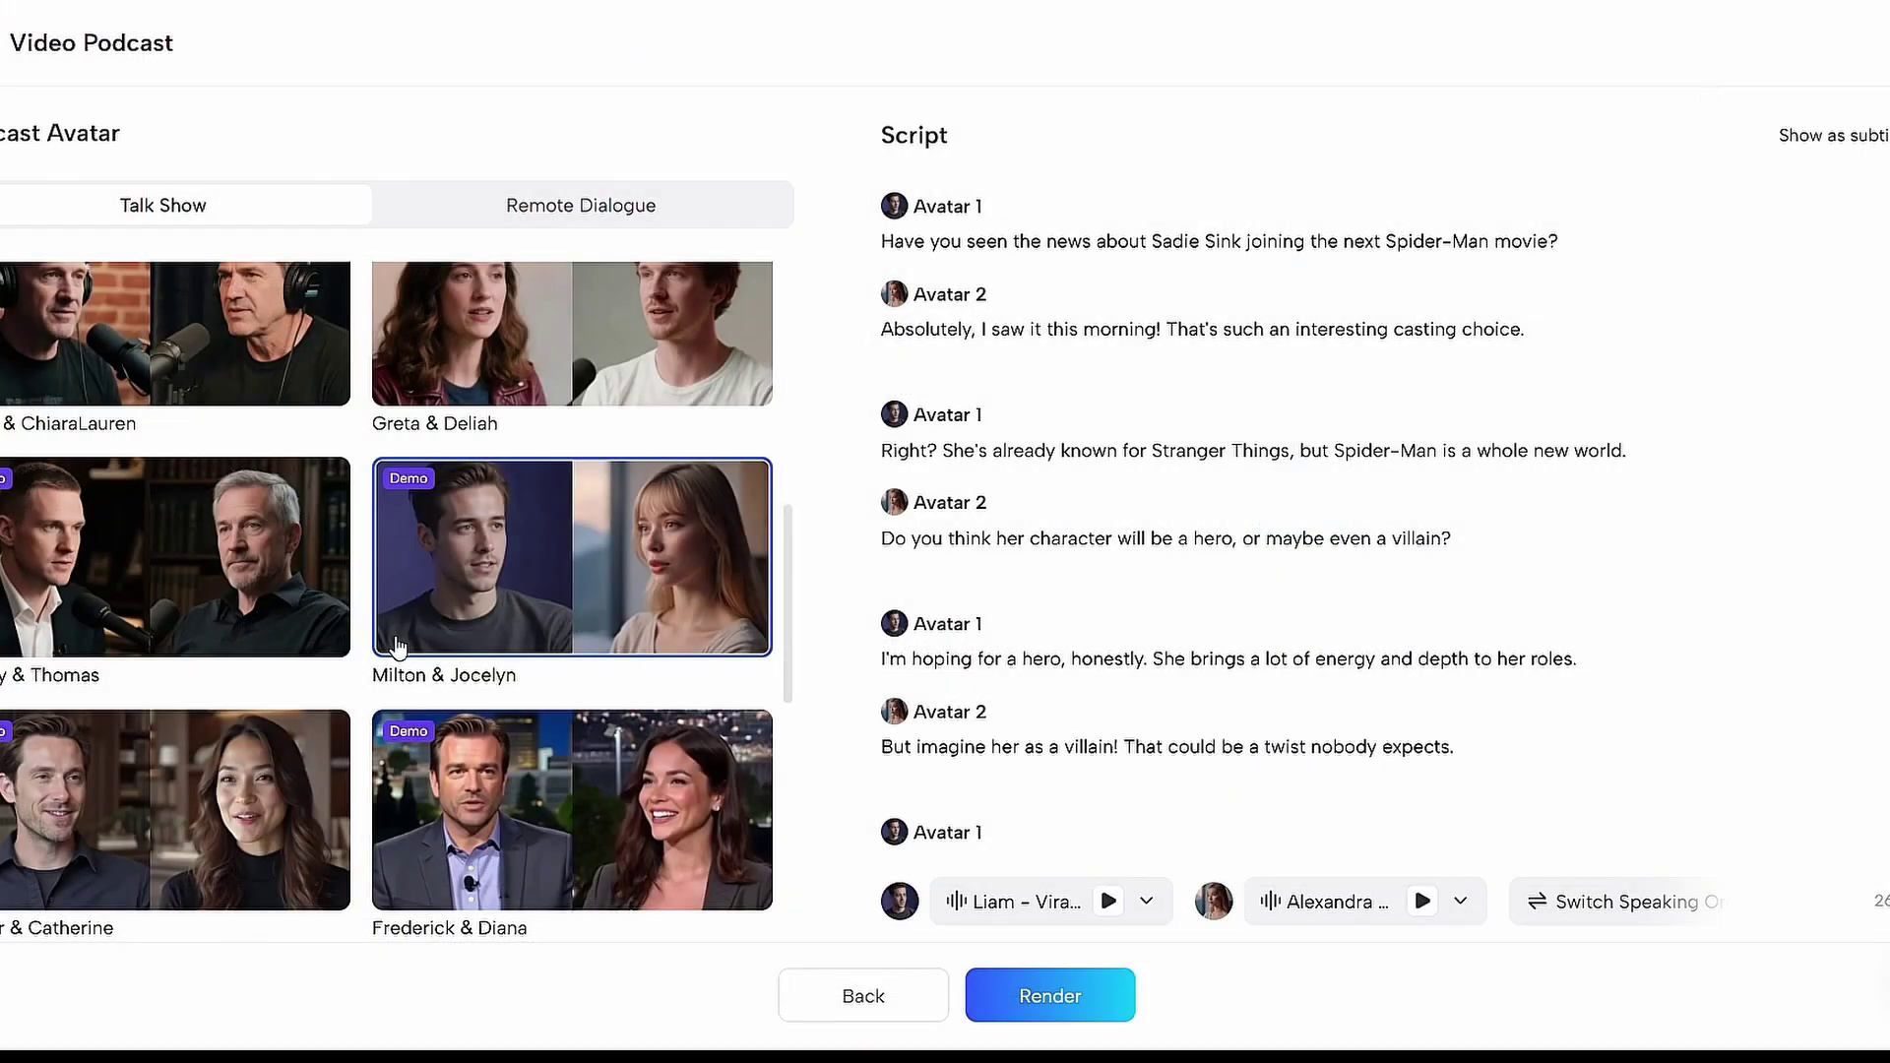
scroll(396, 646, up, 5)
scroll(603, 561, down, 10)
click(608, 569)
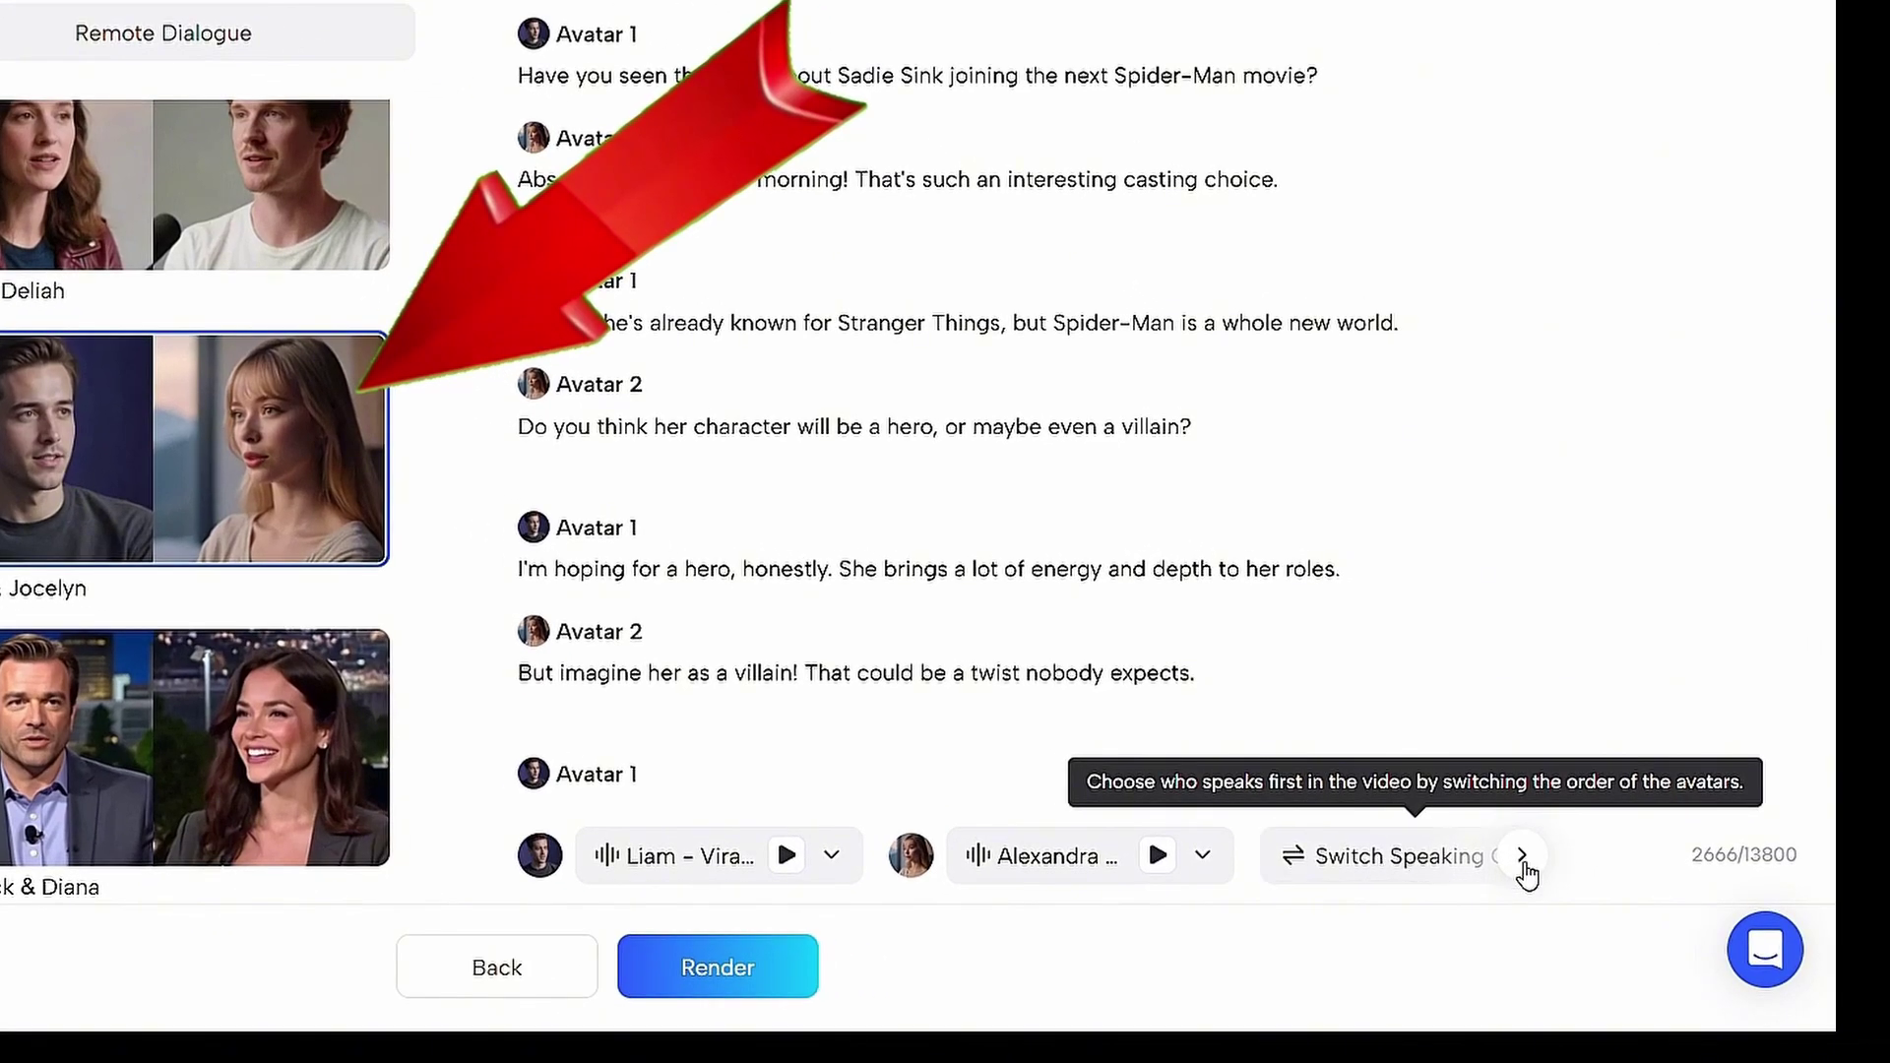
click(1523, 855)
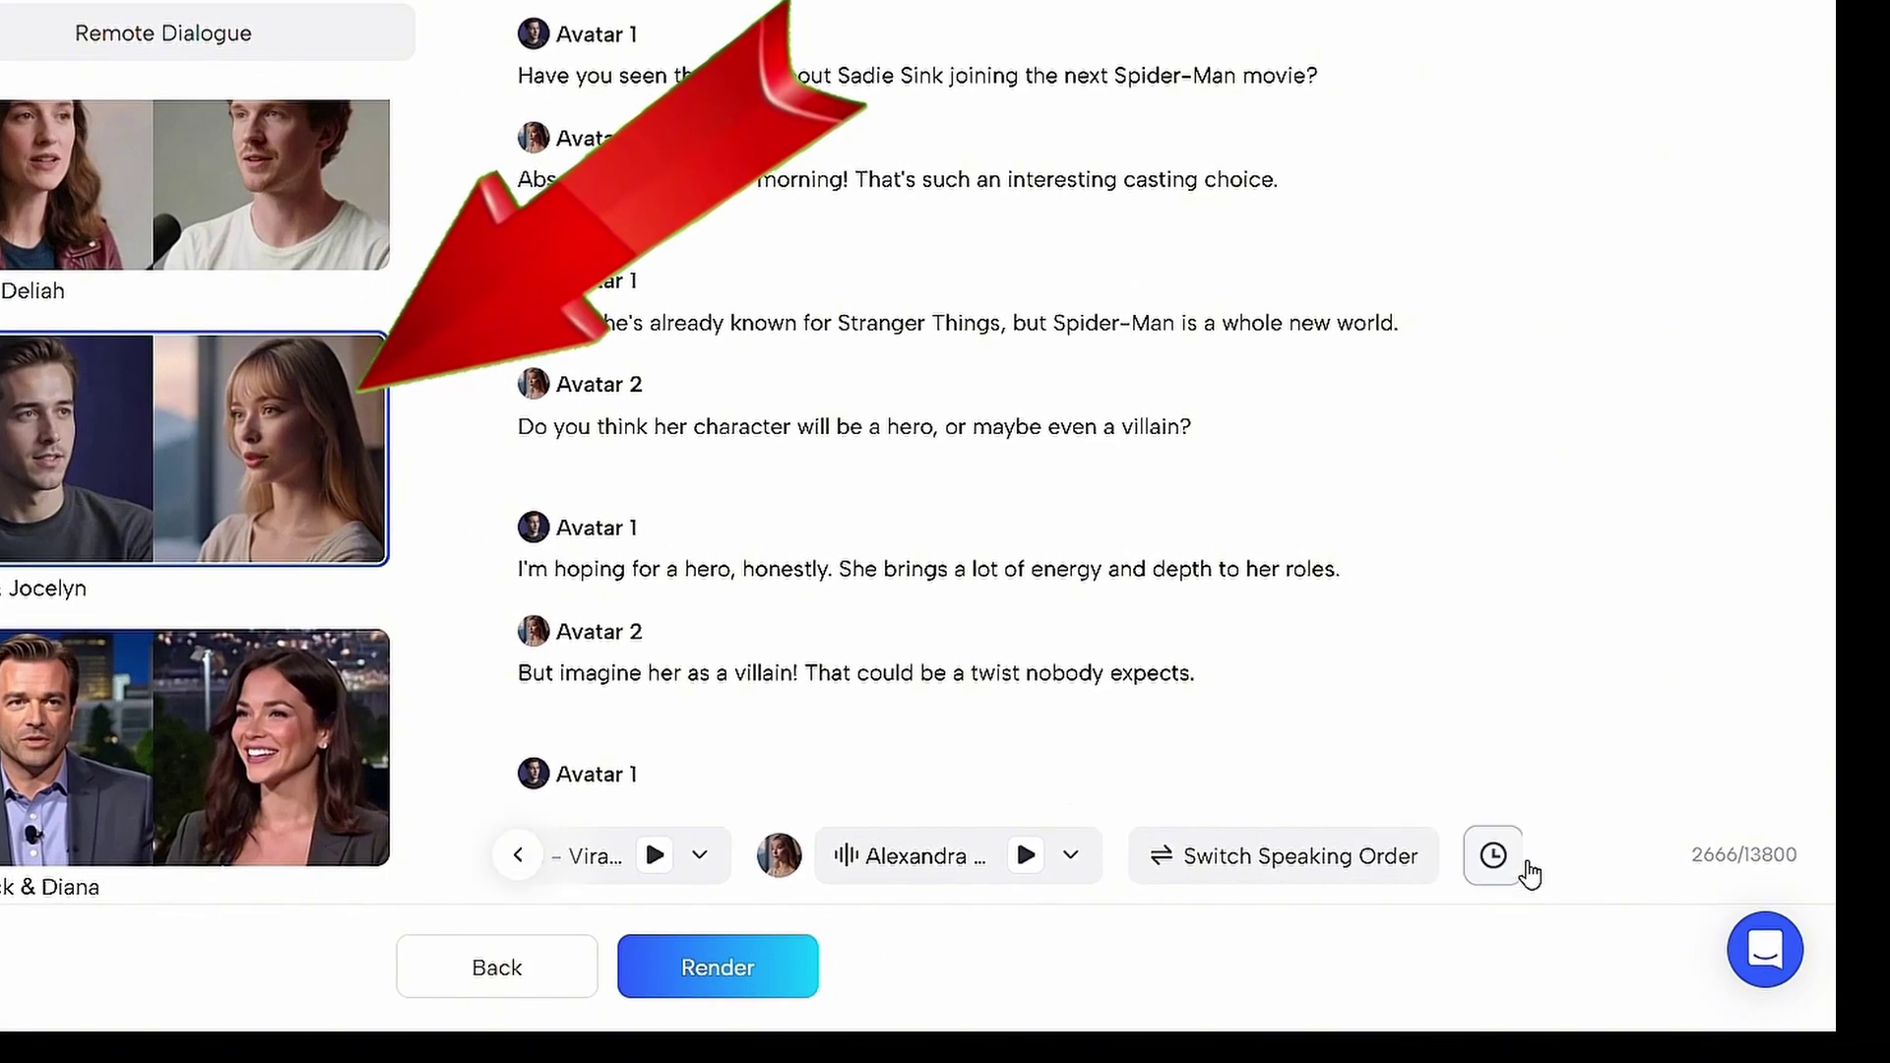
click(1329, 858)
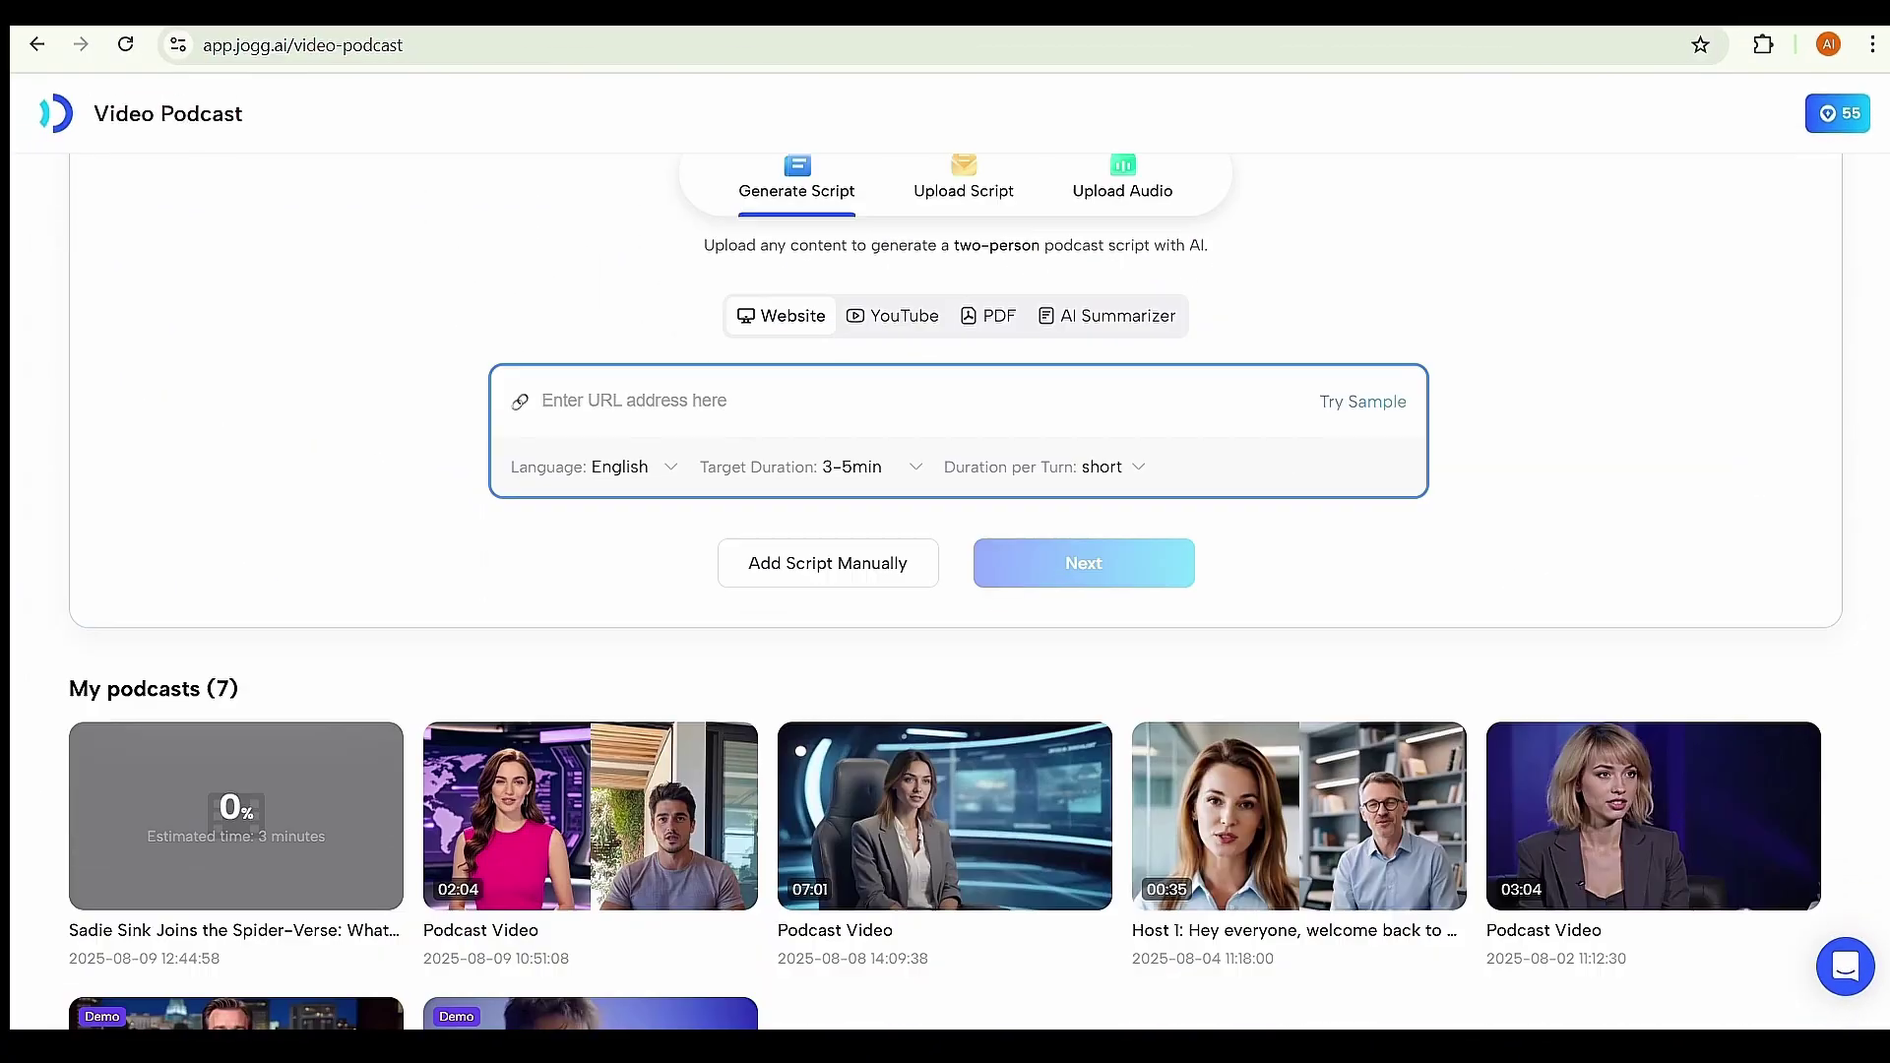
Scroll to My podcasts and play the newly rendered Sadie Sink podcast
scroll(1165, 600, down, 3)
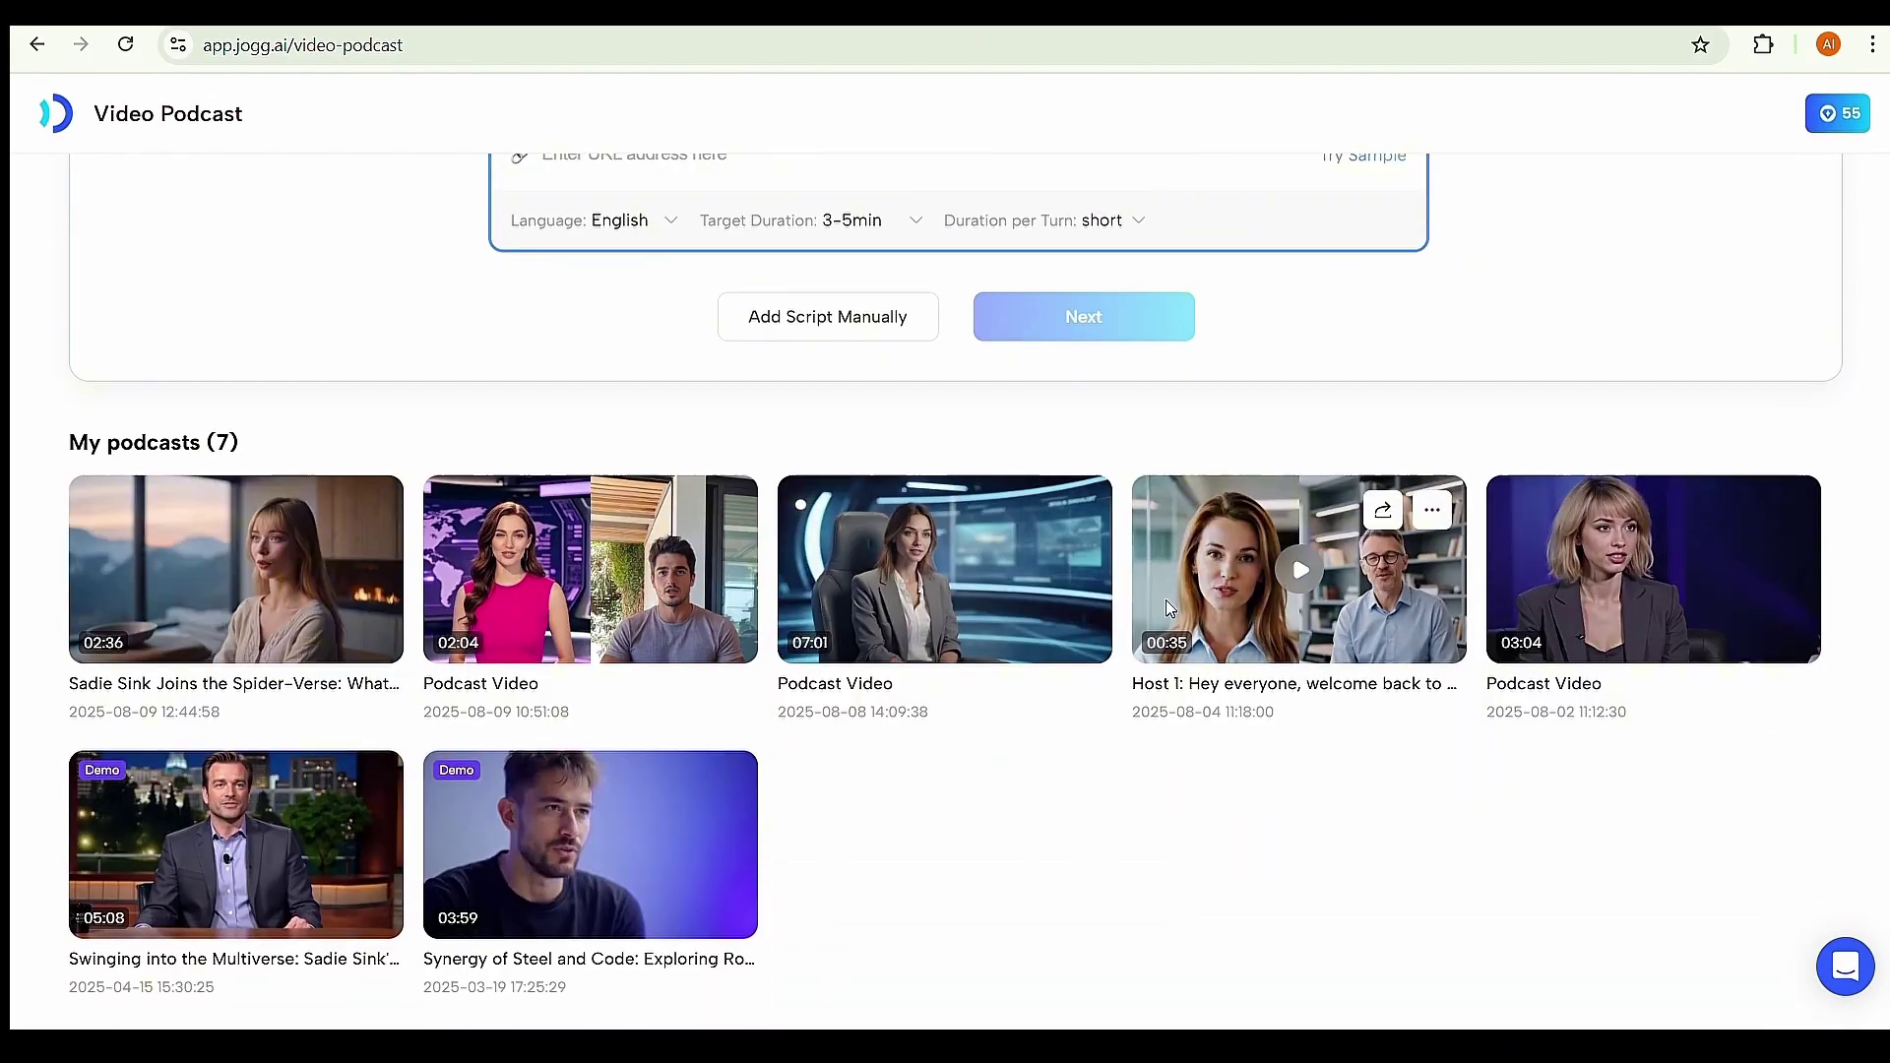
click(236, 570)
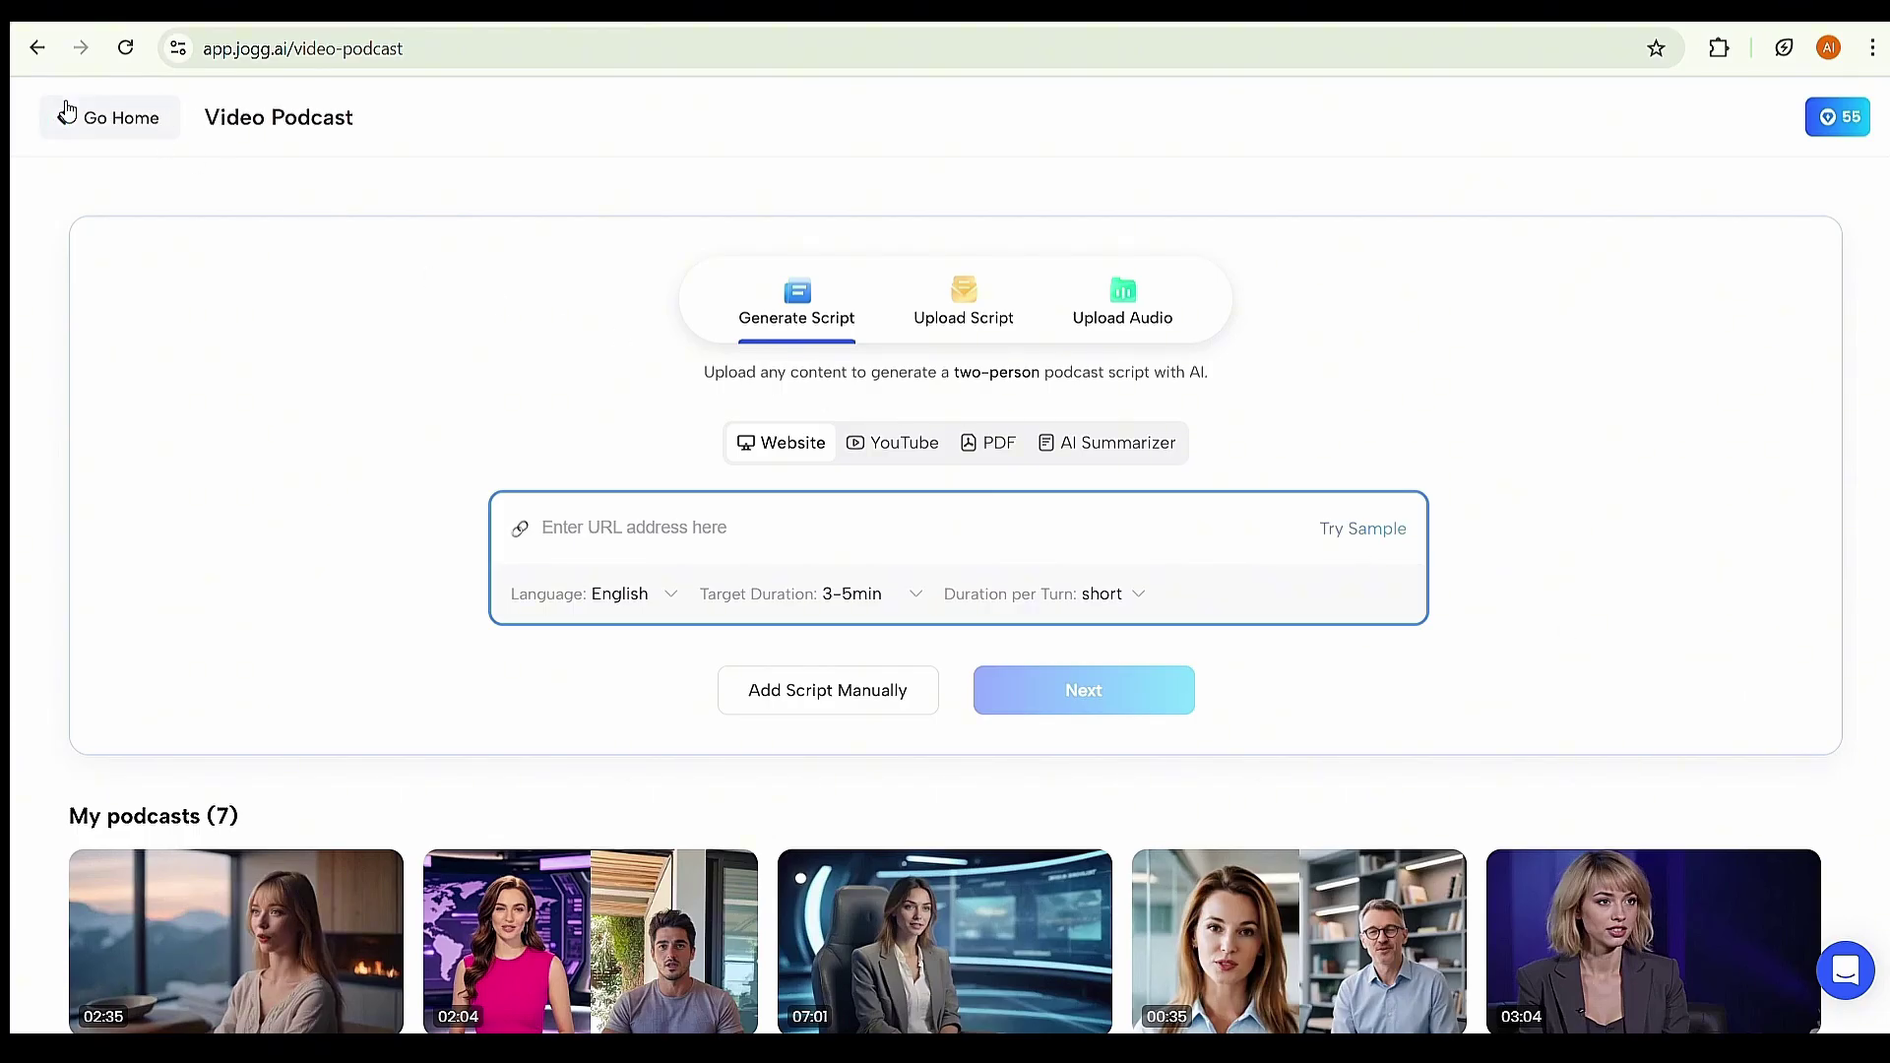
Return to the home dashboard, browse its tool and avatar carousels, and end at AI Avatar Video
click(111, 119)
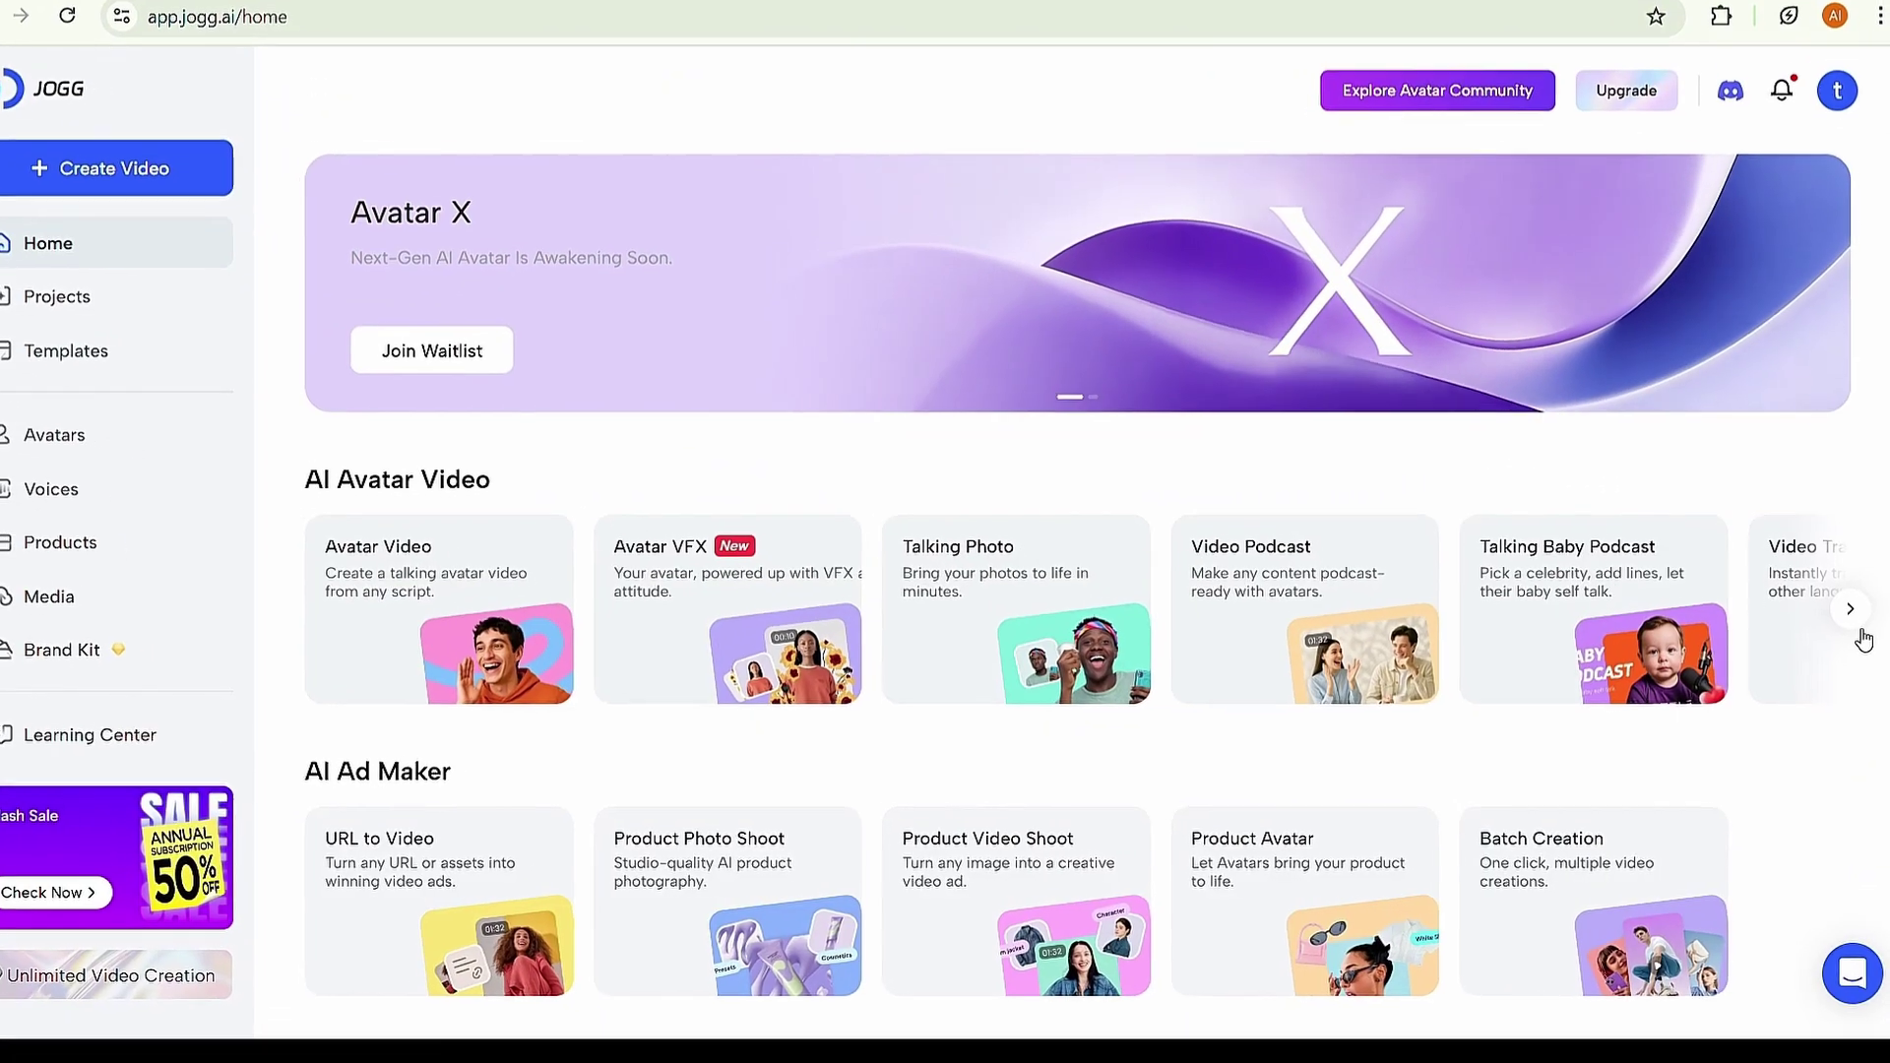
click(1847, 622)
scroll(1882, 601, down, 8)
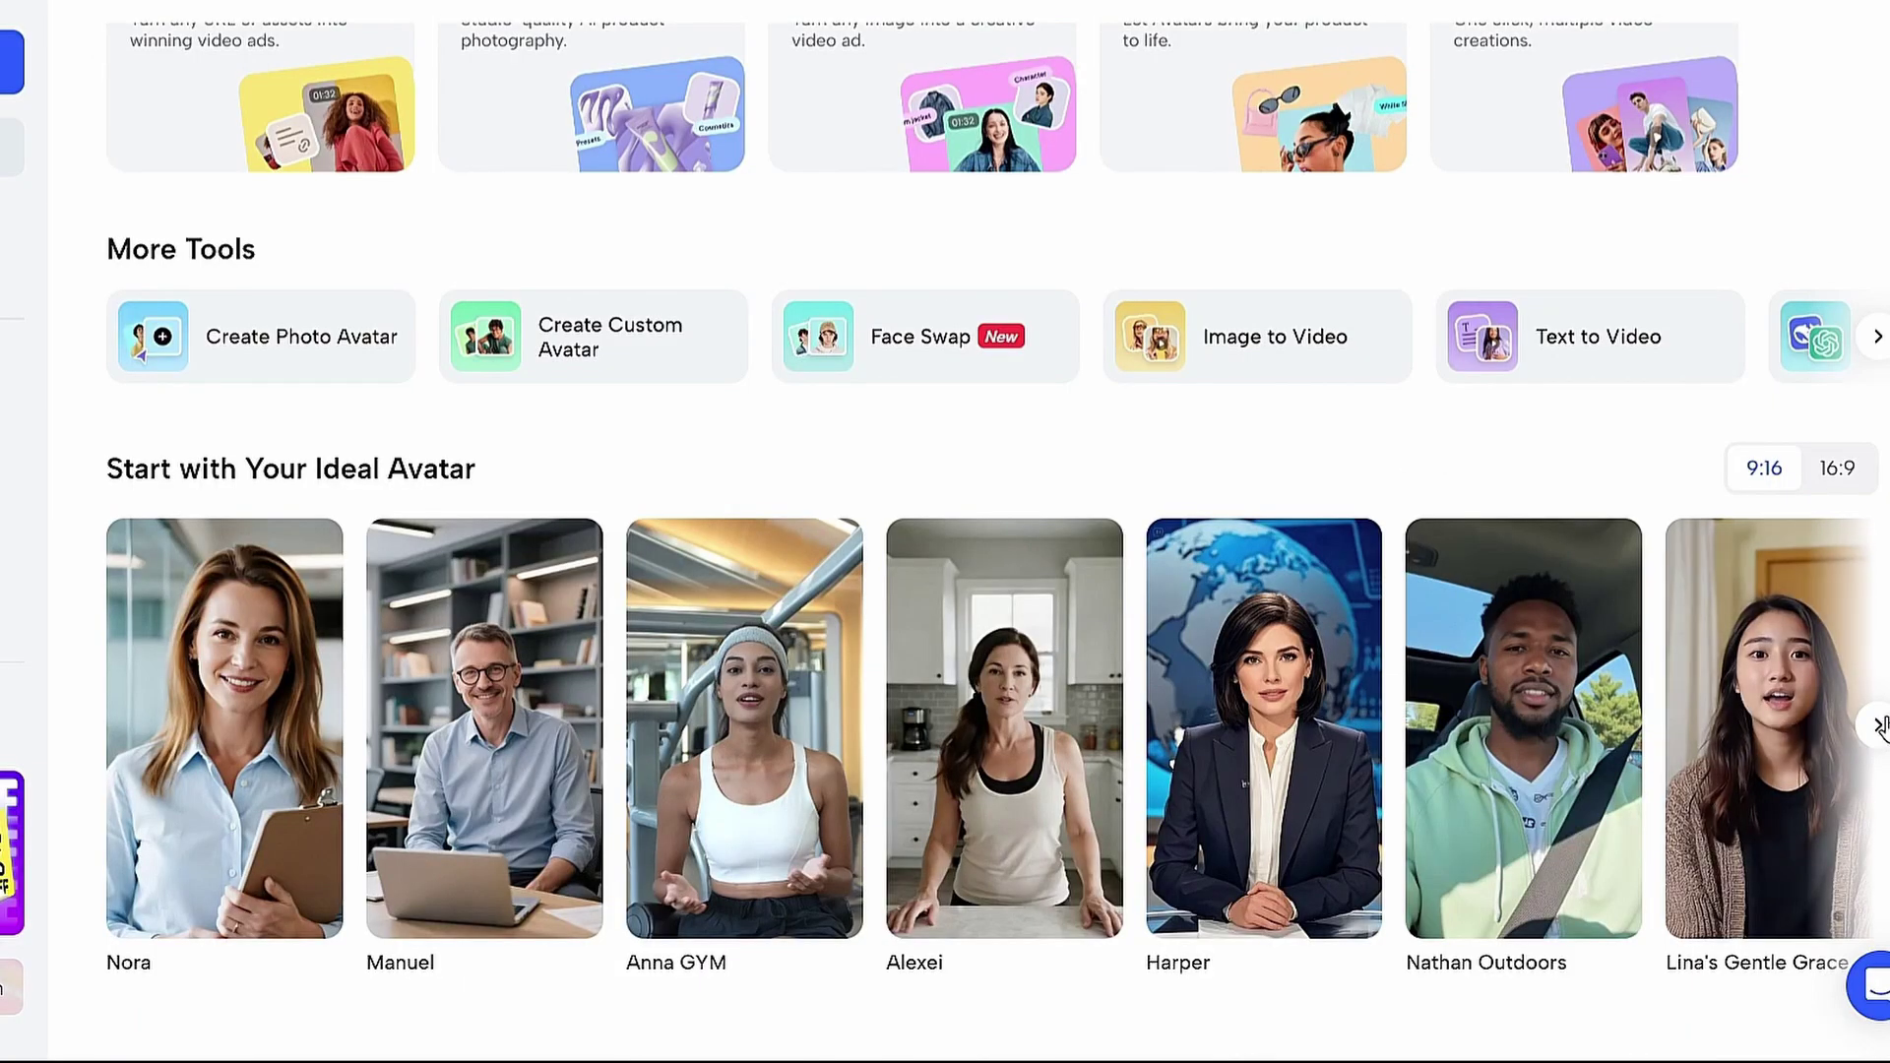
click(1880, 727)
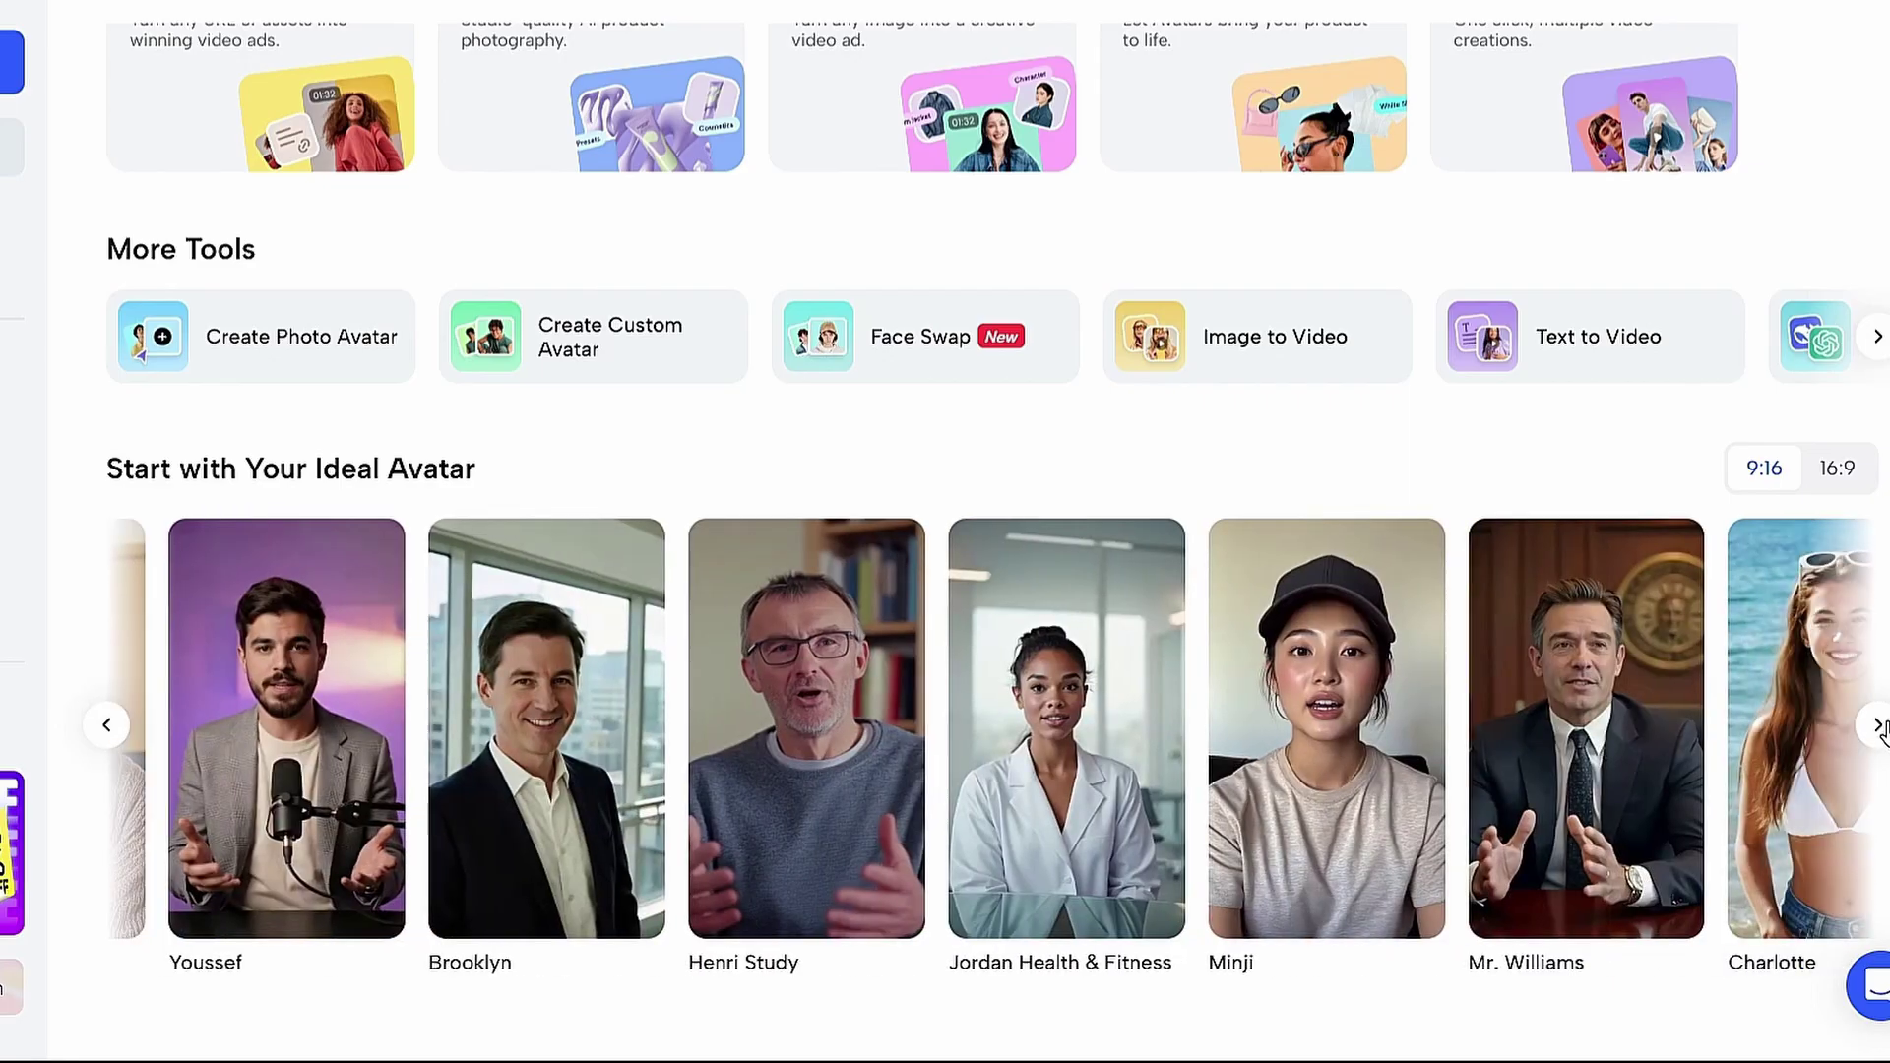
click(1880, 727)
scroll(1880, 726, up, 2)
click(1877, 483)
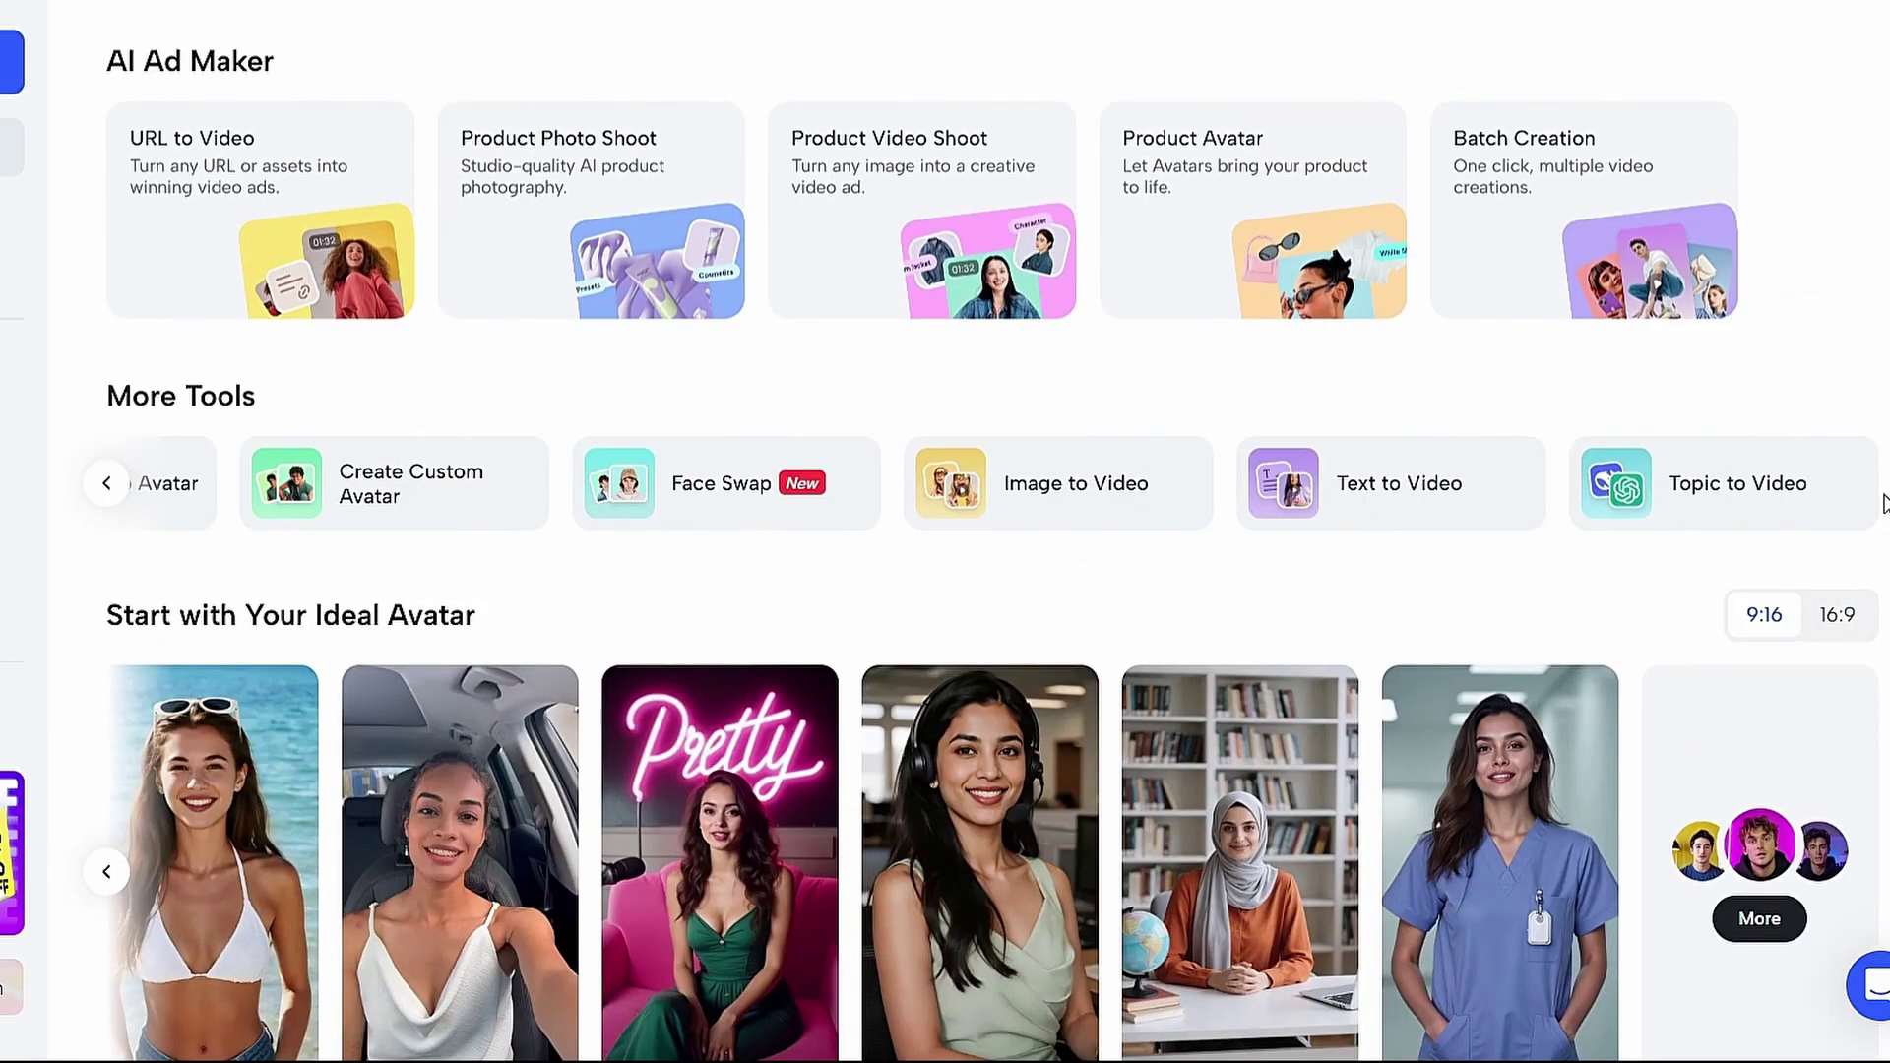
scroll(1670, 661, up, 4)
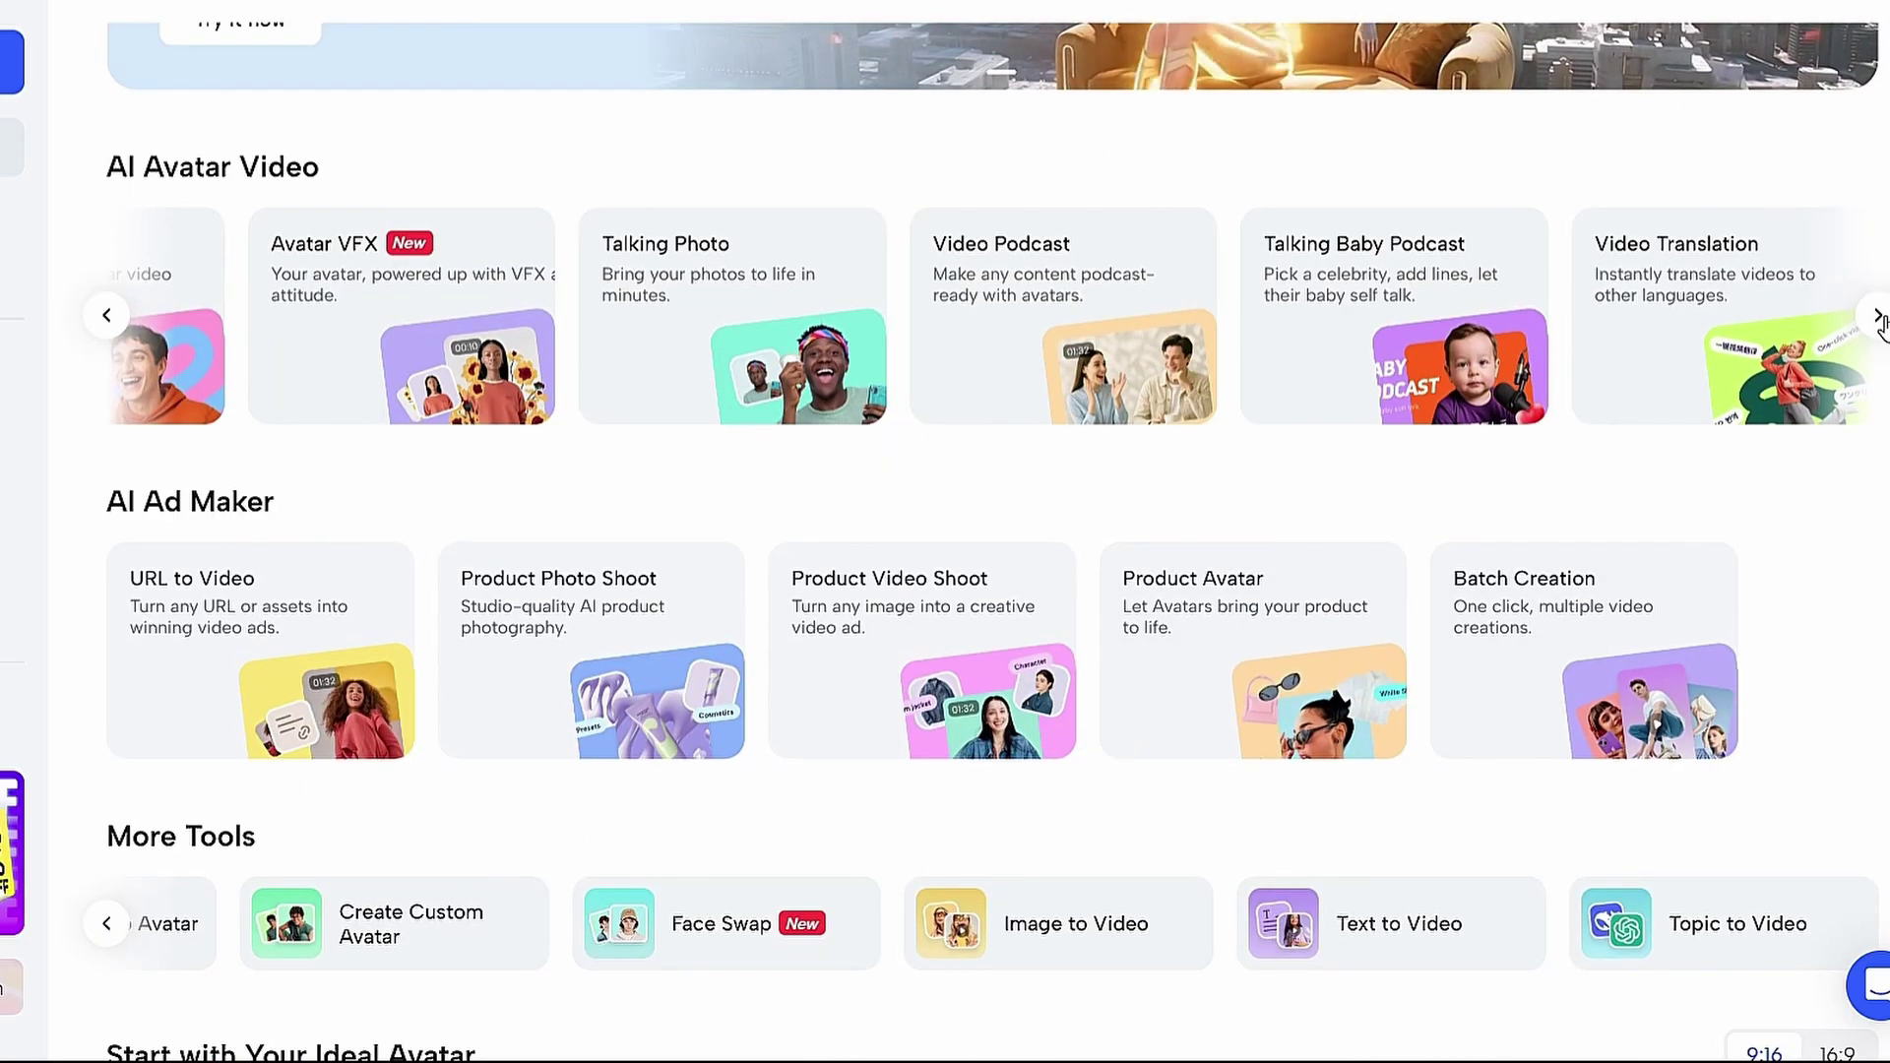
scroll(248, 493, up, 2)
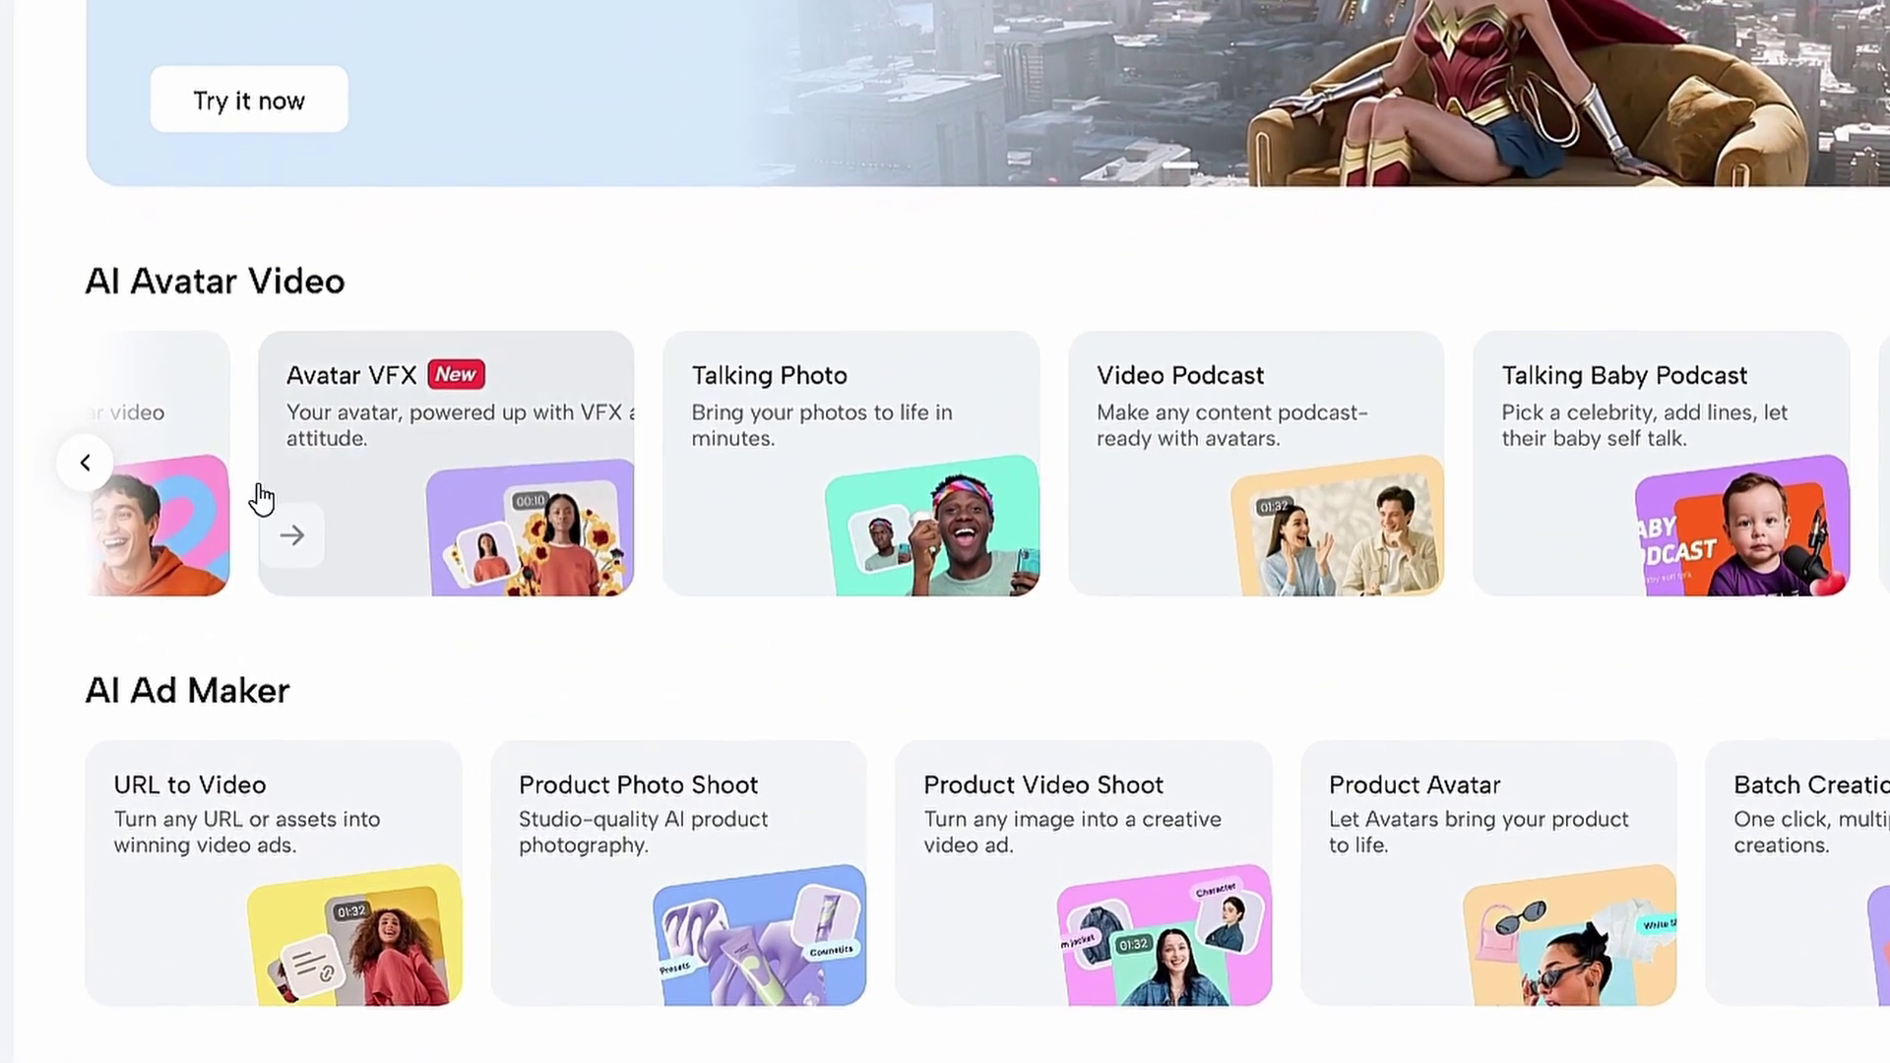
click(86, 467)
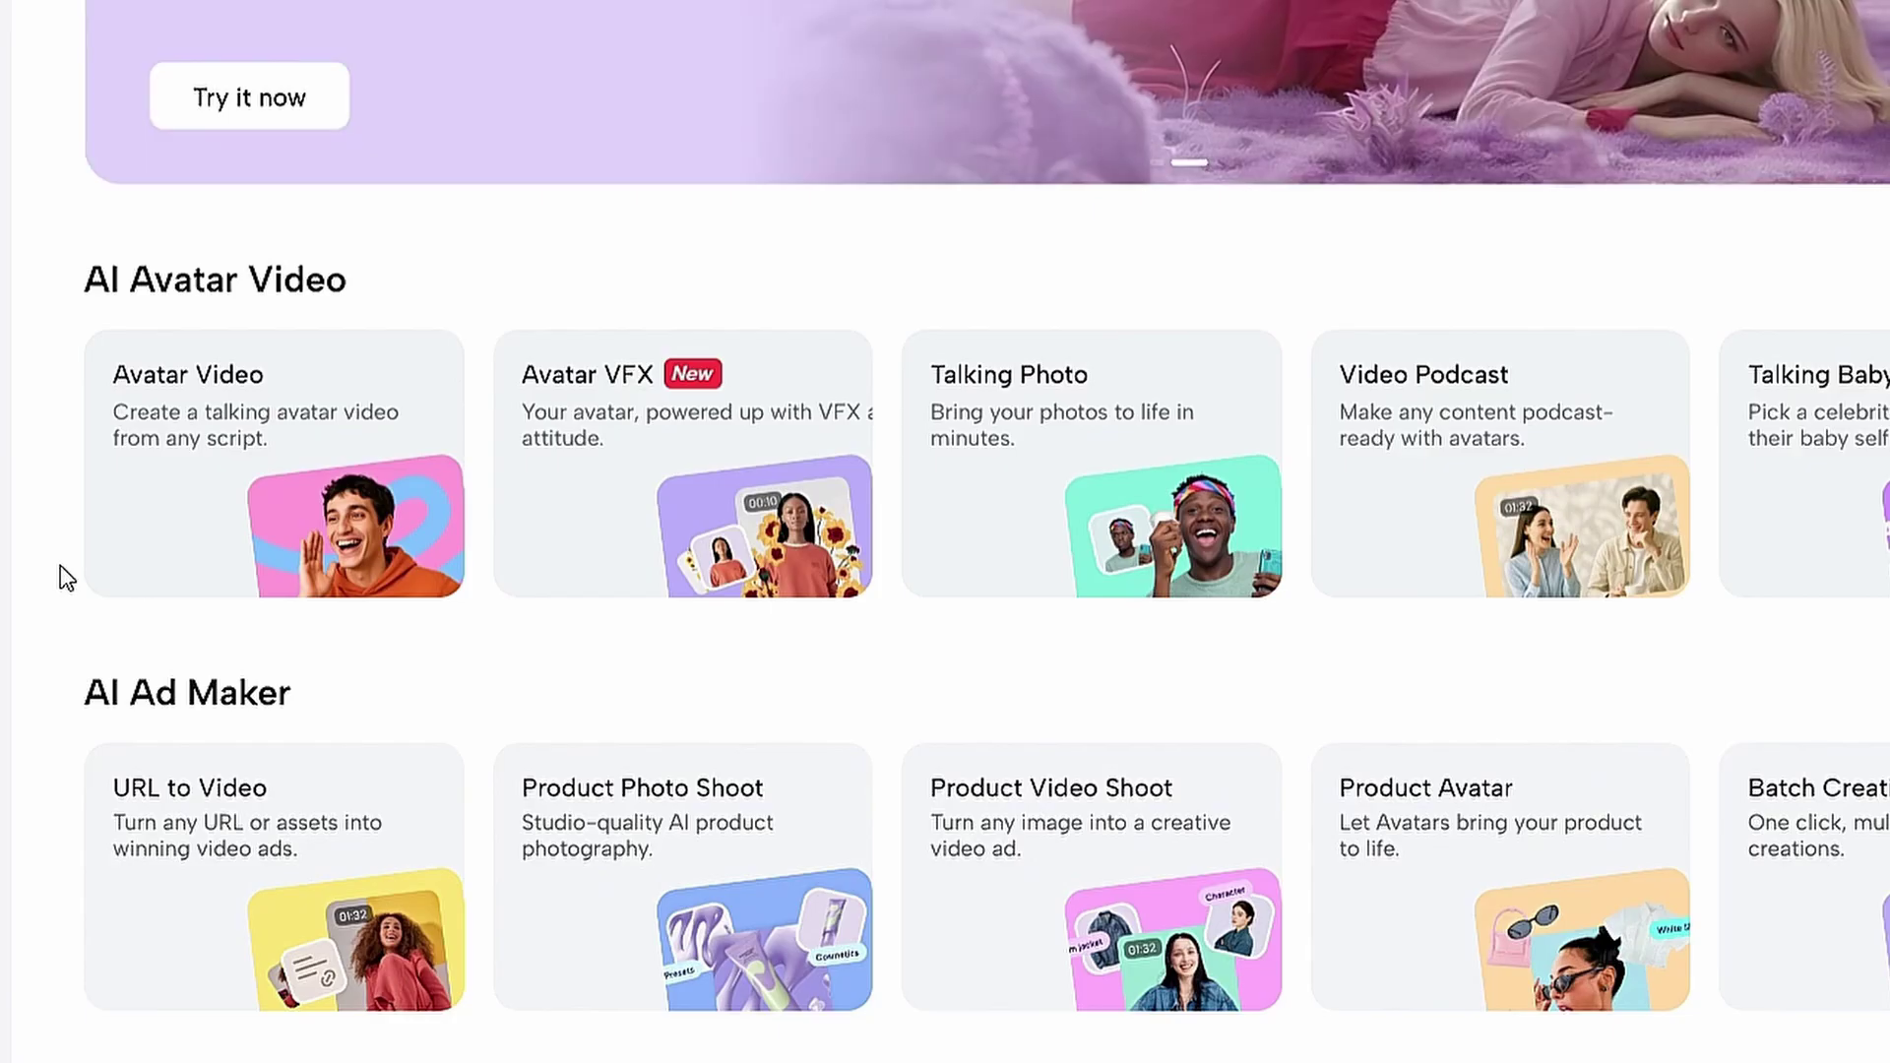
Open Avatar VFX with the Pocket Tamer effect and upload the seaside portrait photo
click(635, 475)
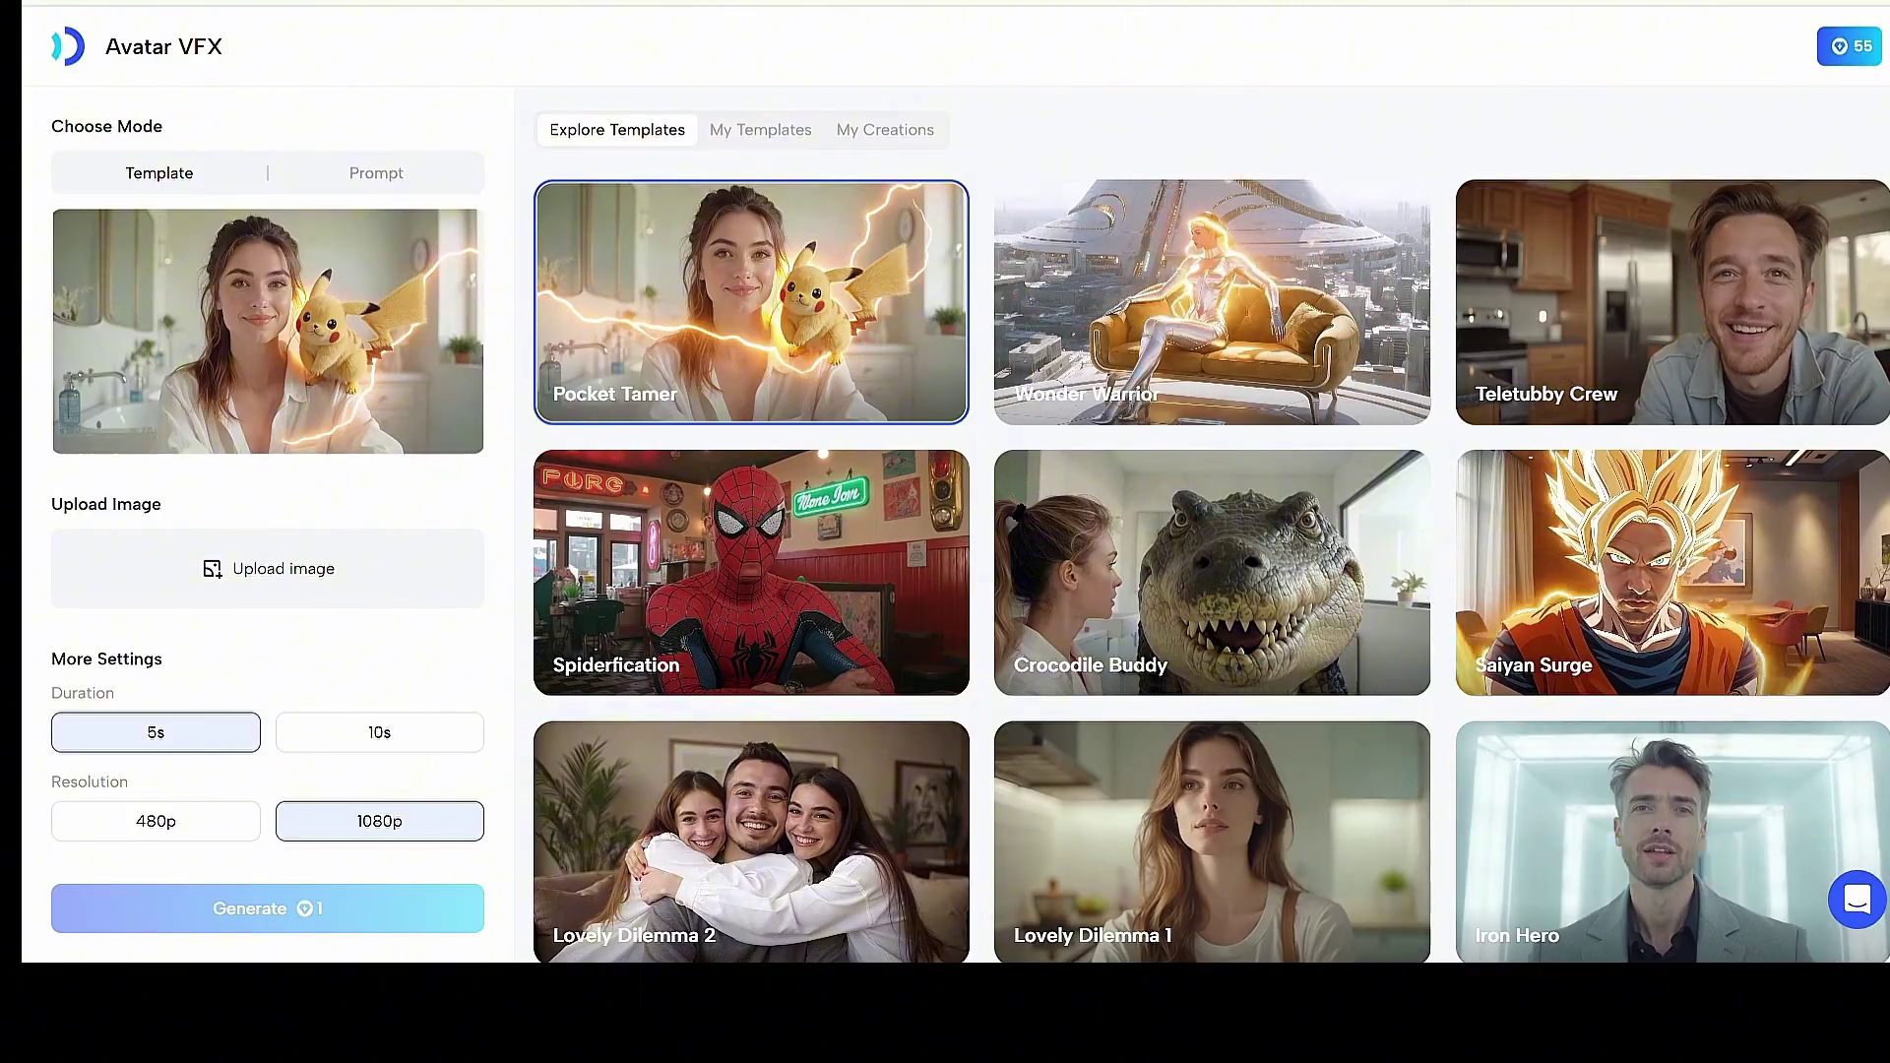
scroll(1880, 623, down, 5)
scroll(1880, 623, down, 15)
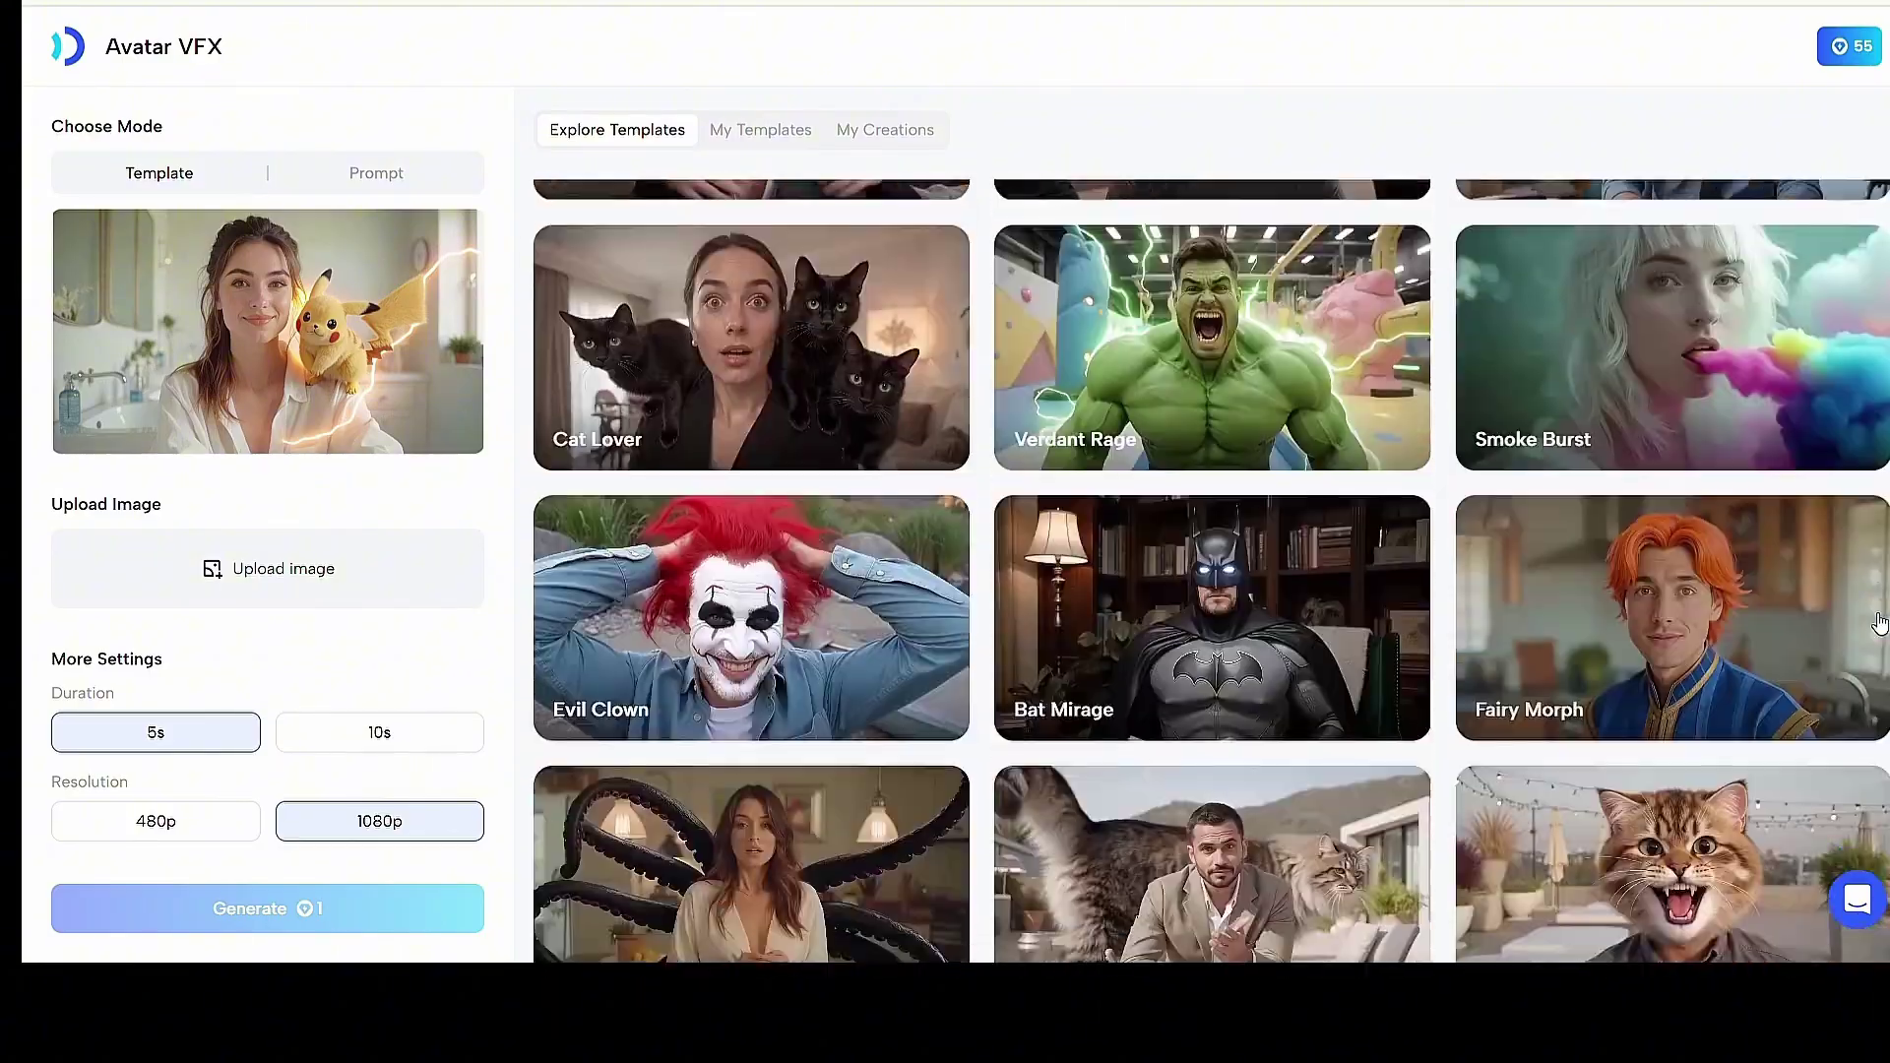
scroll(1880, 623, up, 17)
scroll(1878, 623, up, 3)
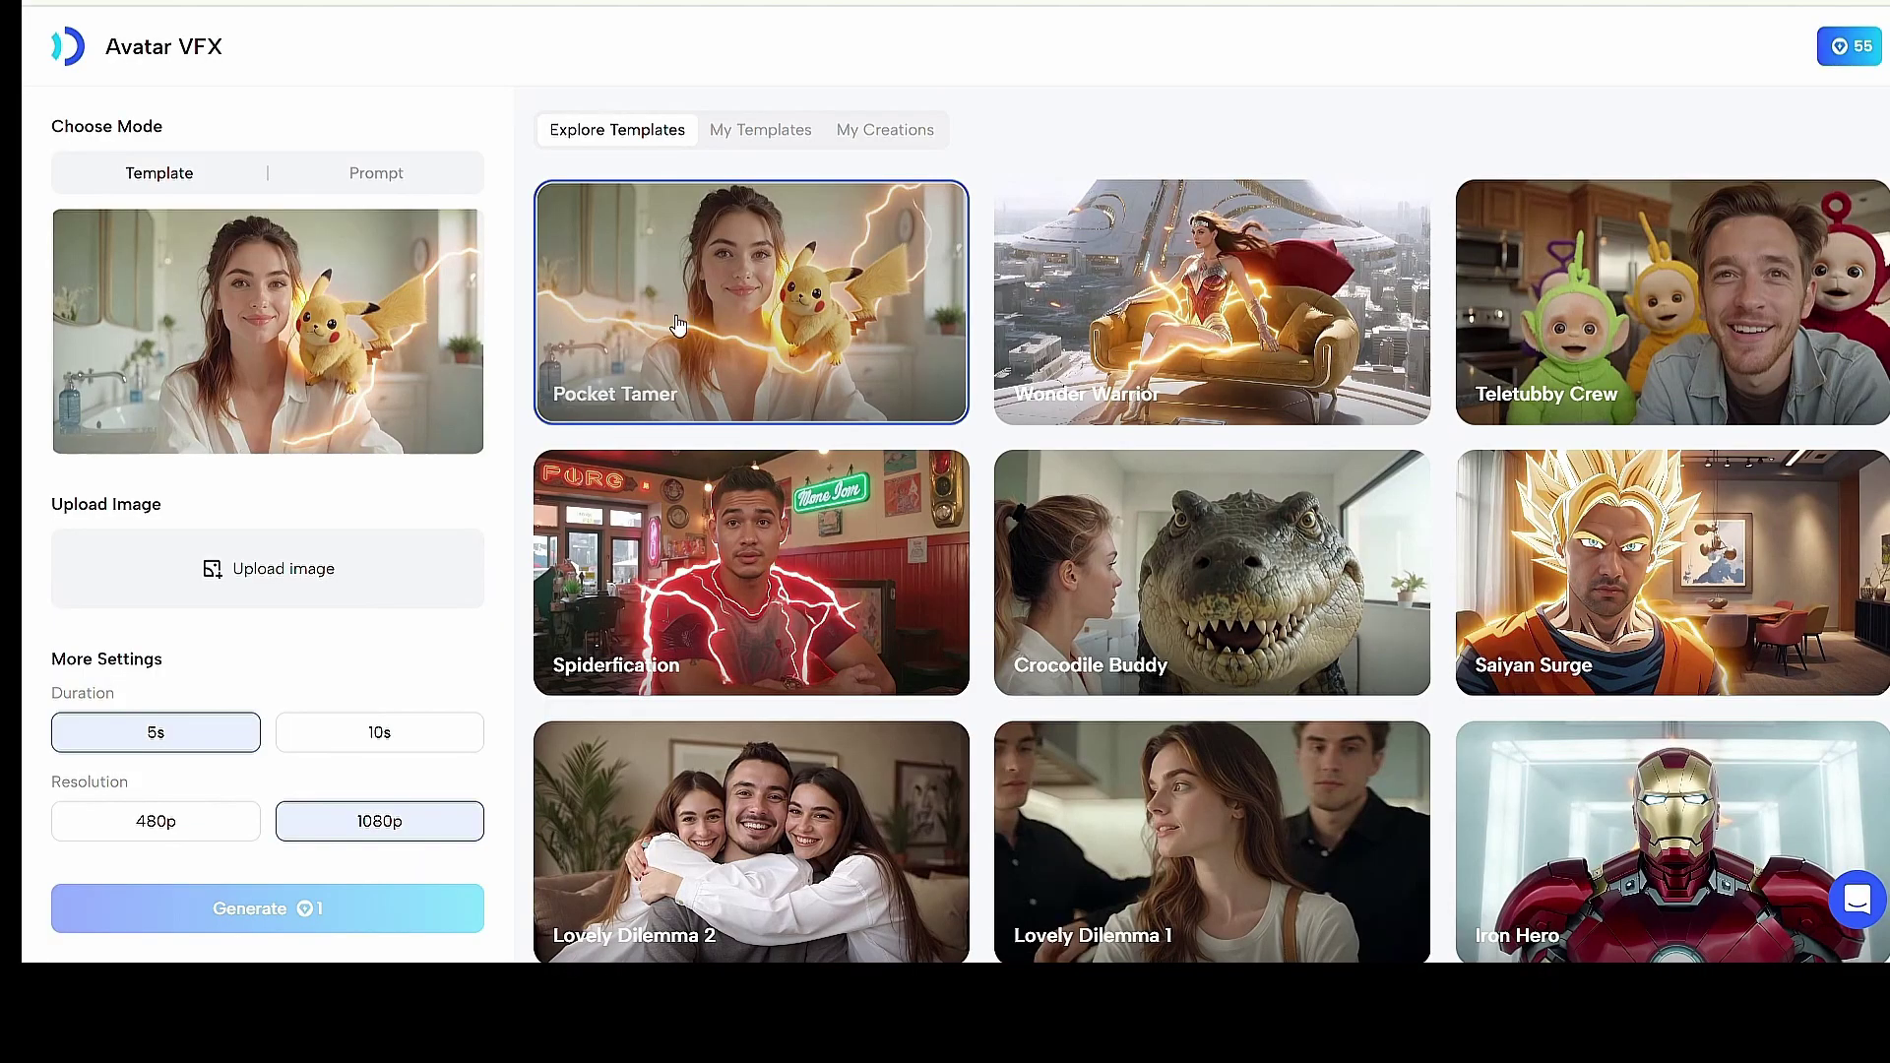
click(259, 581)
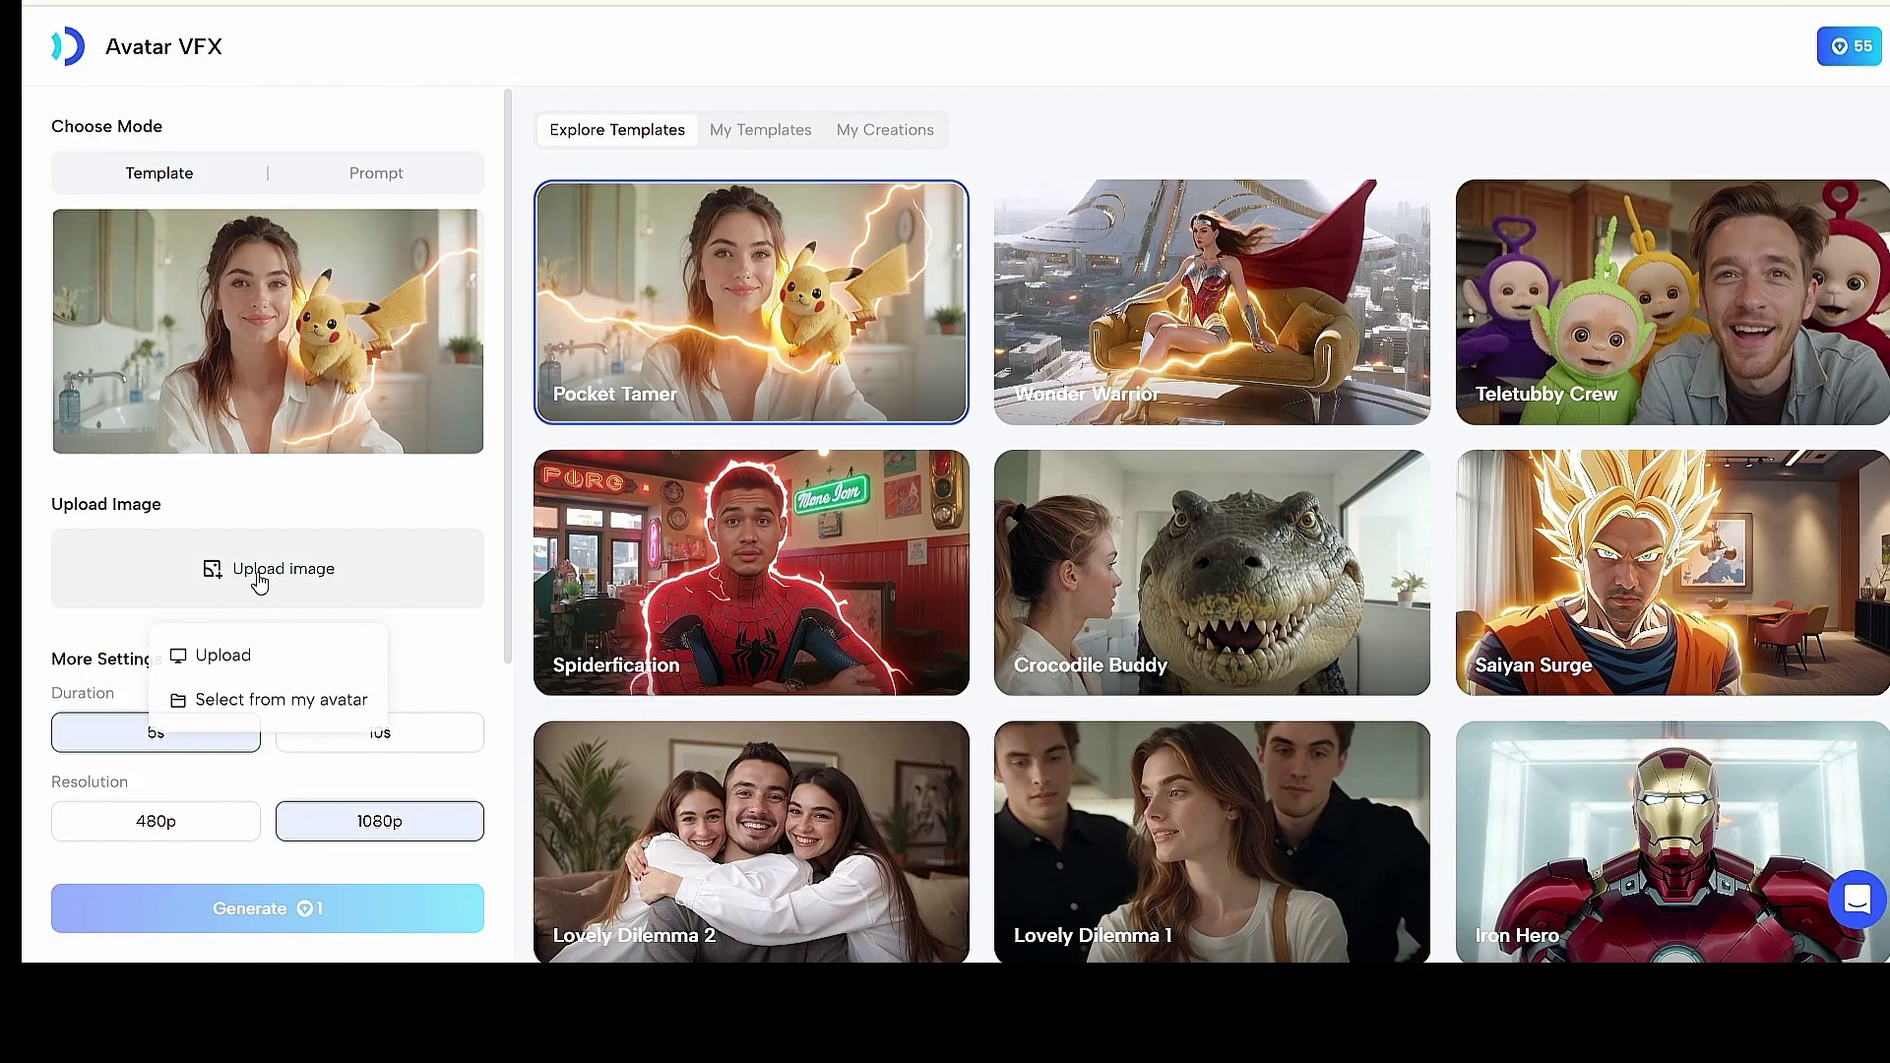
click(241, 655)
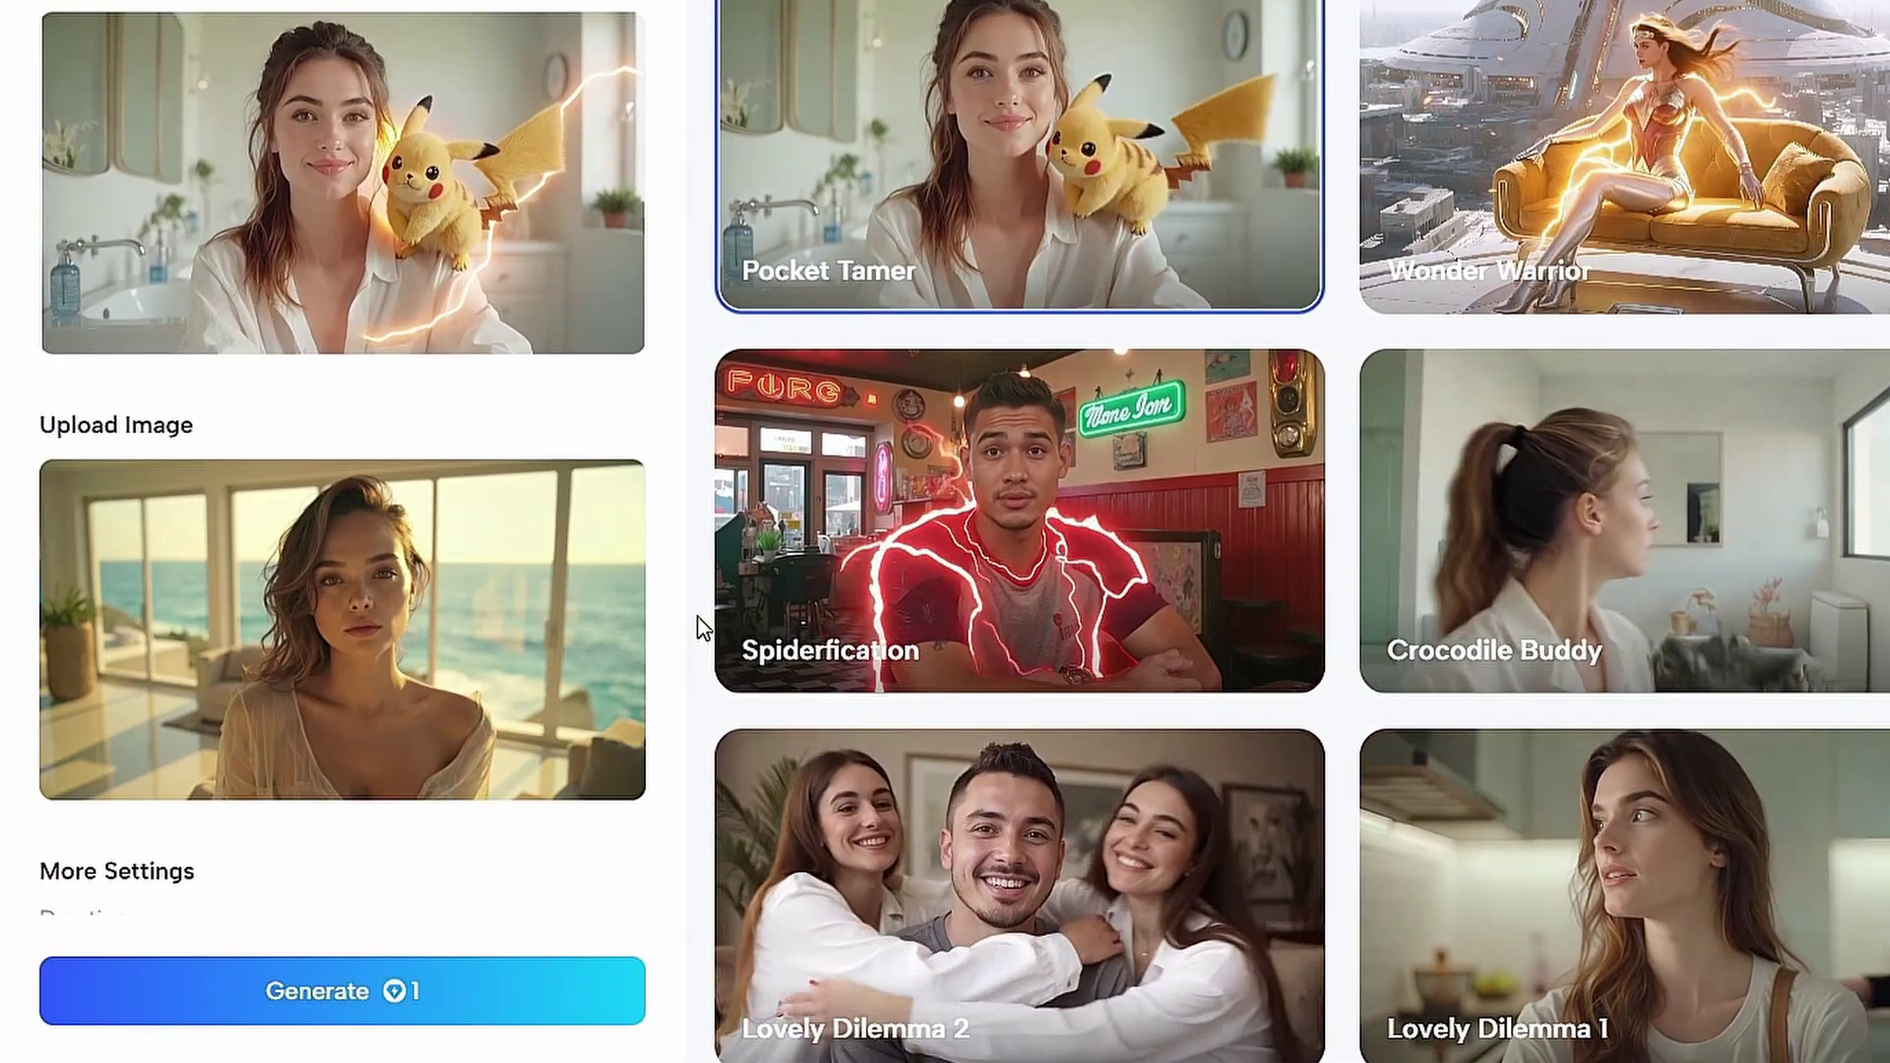
Generate a 5-second 1080p clip with frontal face lock toggled, then play it
scroll(197, 845, down, 5)
click(414, 453)
click(253, 472)
scroll(601, 817, down, 1)
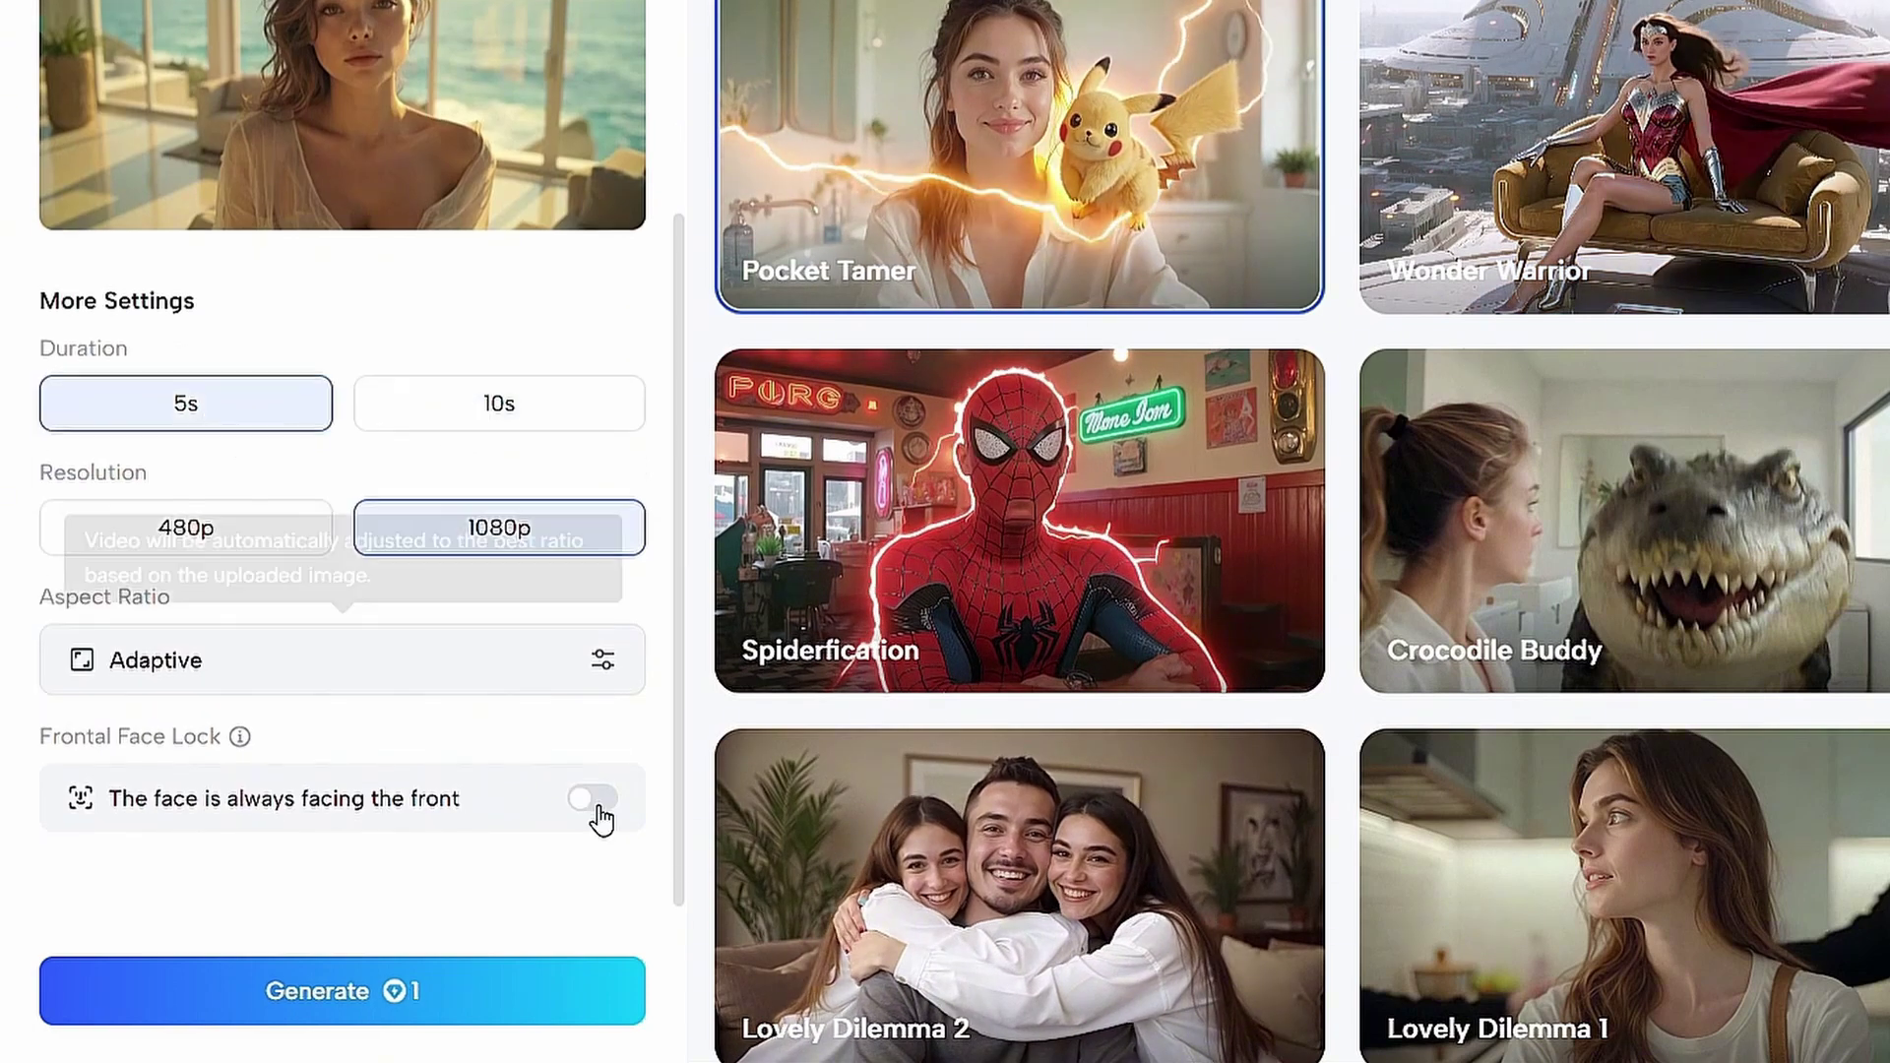
click(593, 800)
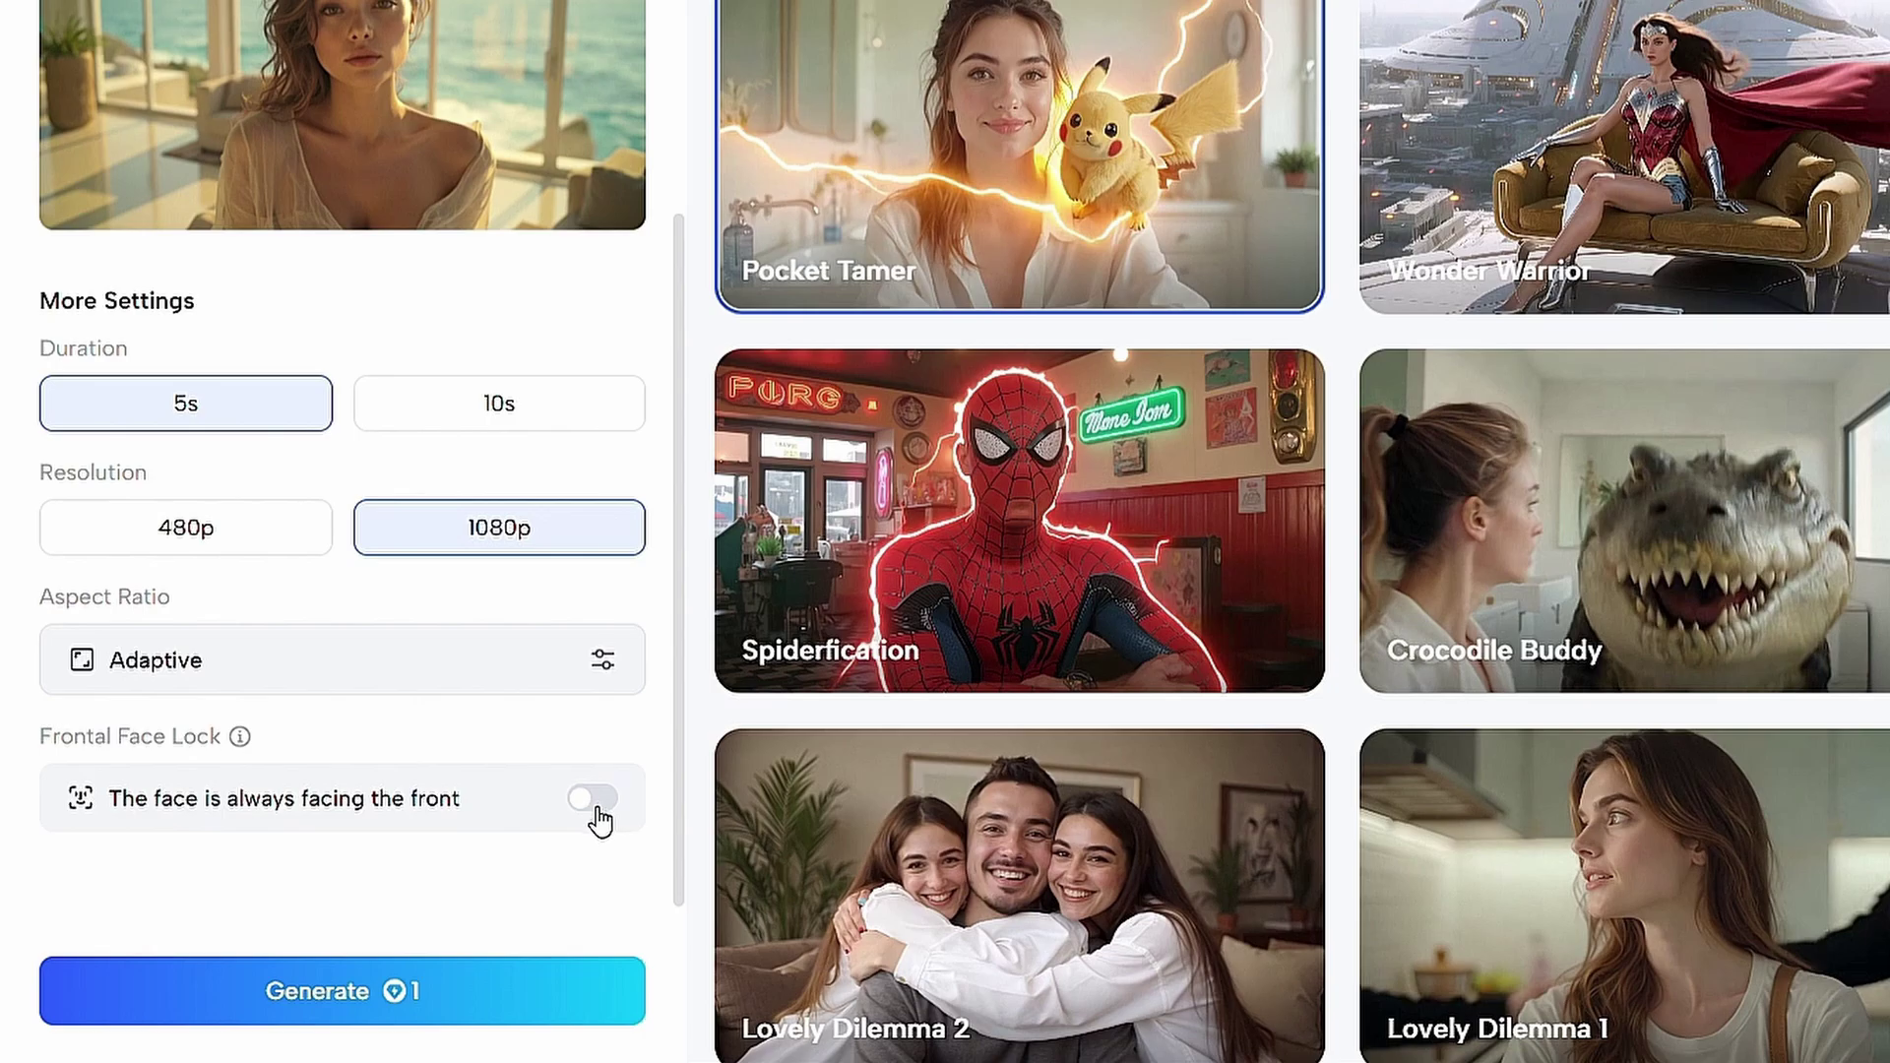
click(173, 994)
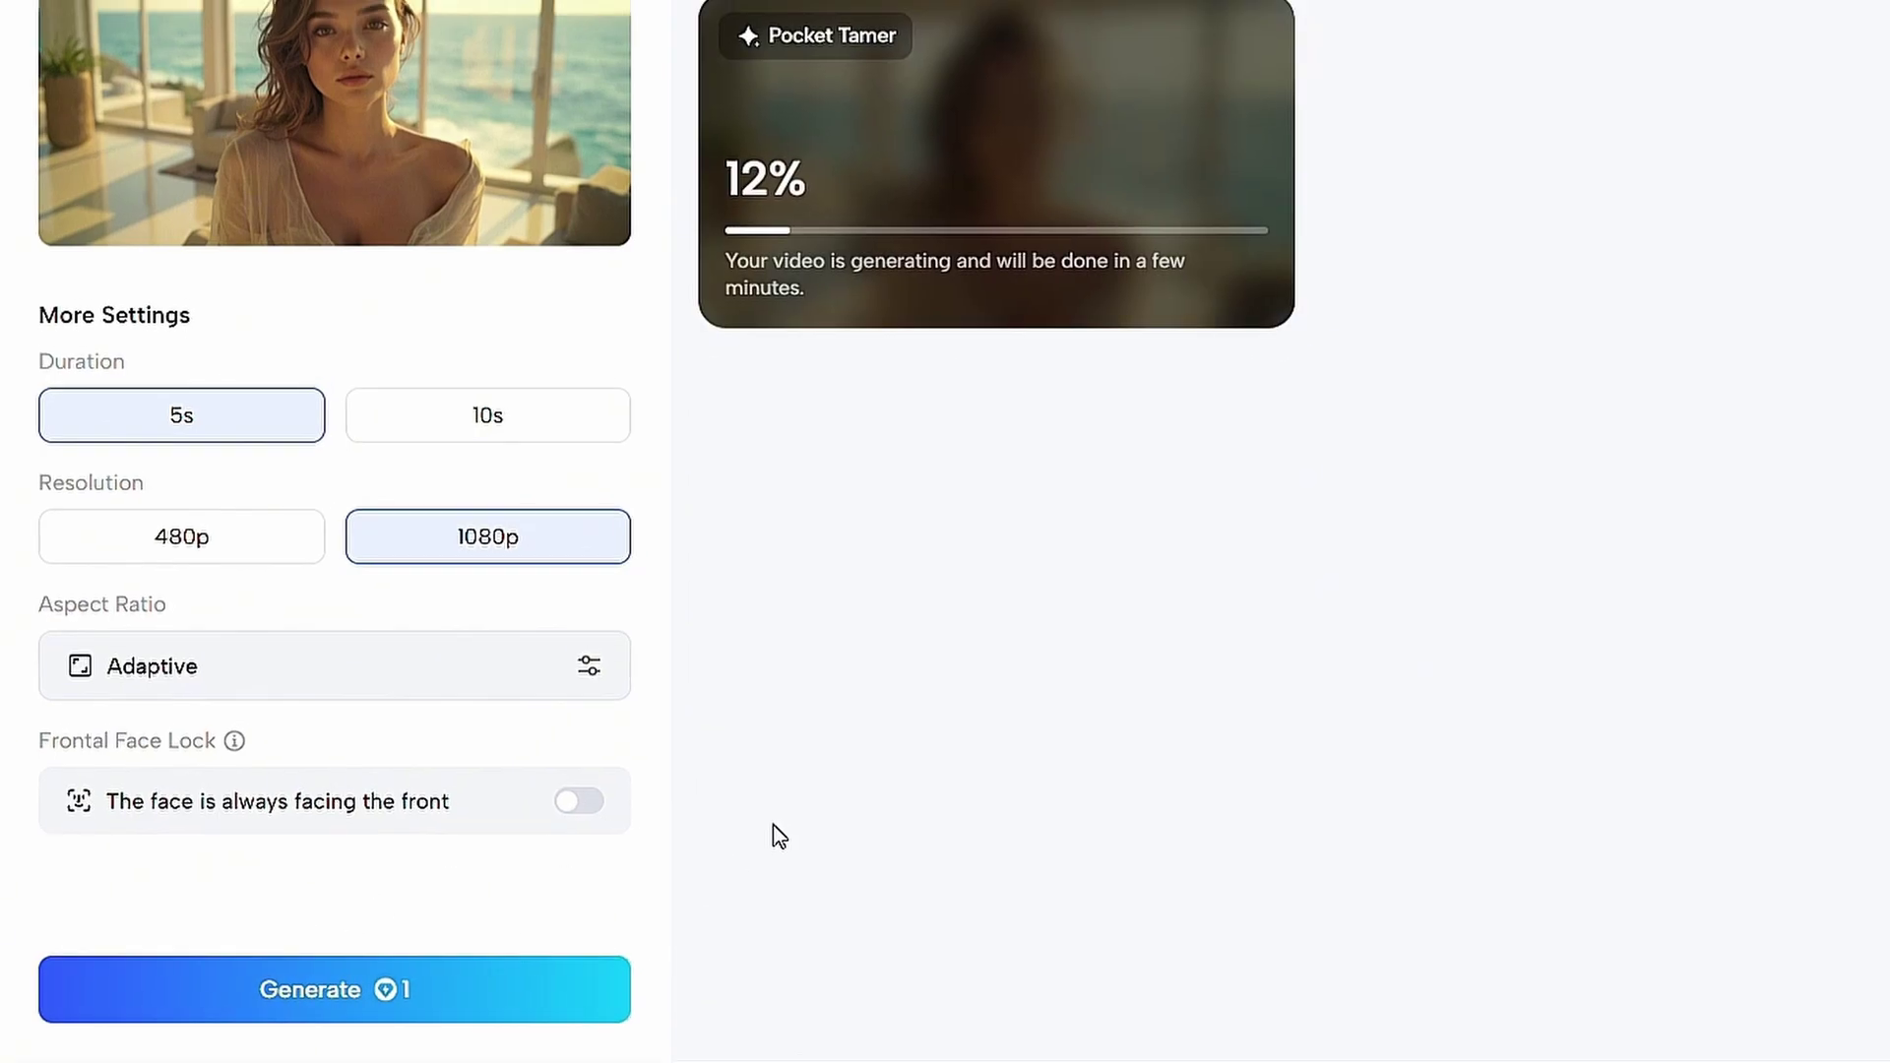
click(541, 450)
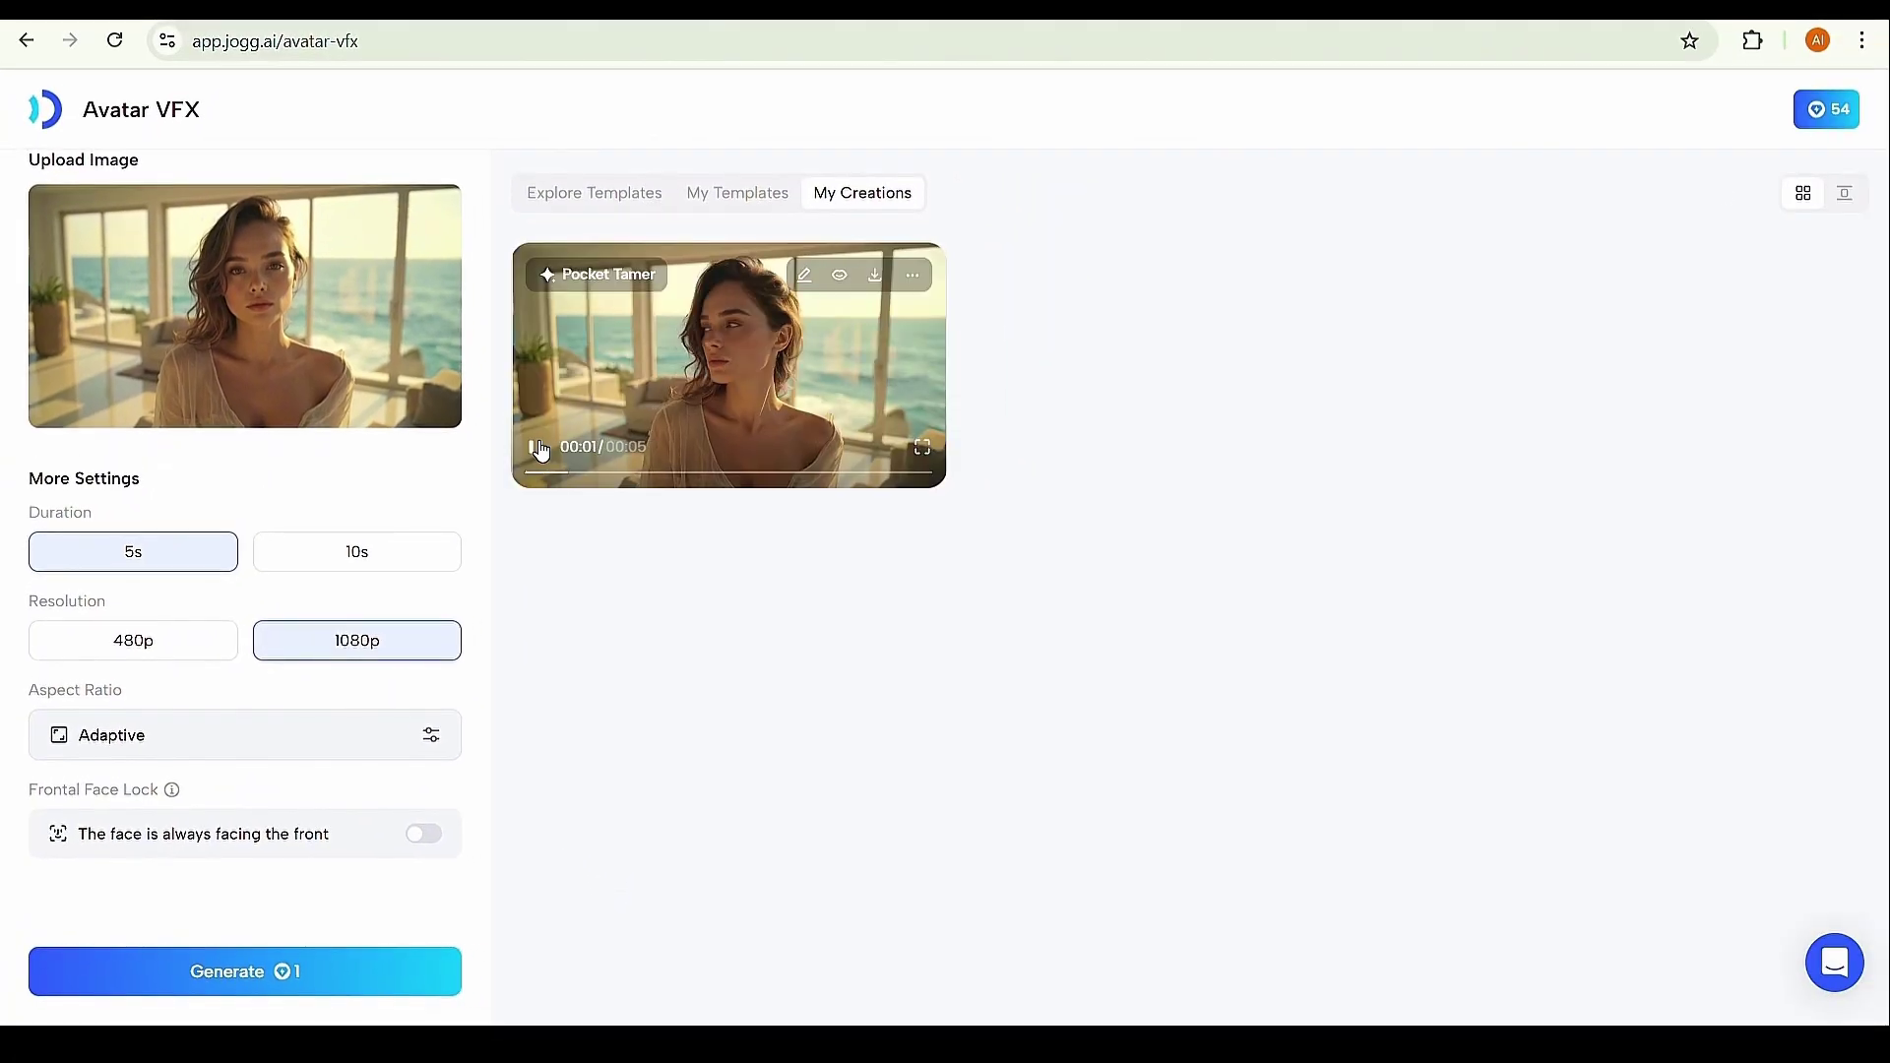